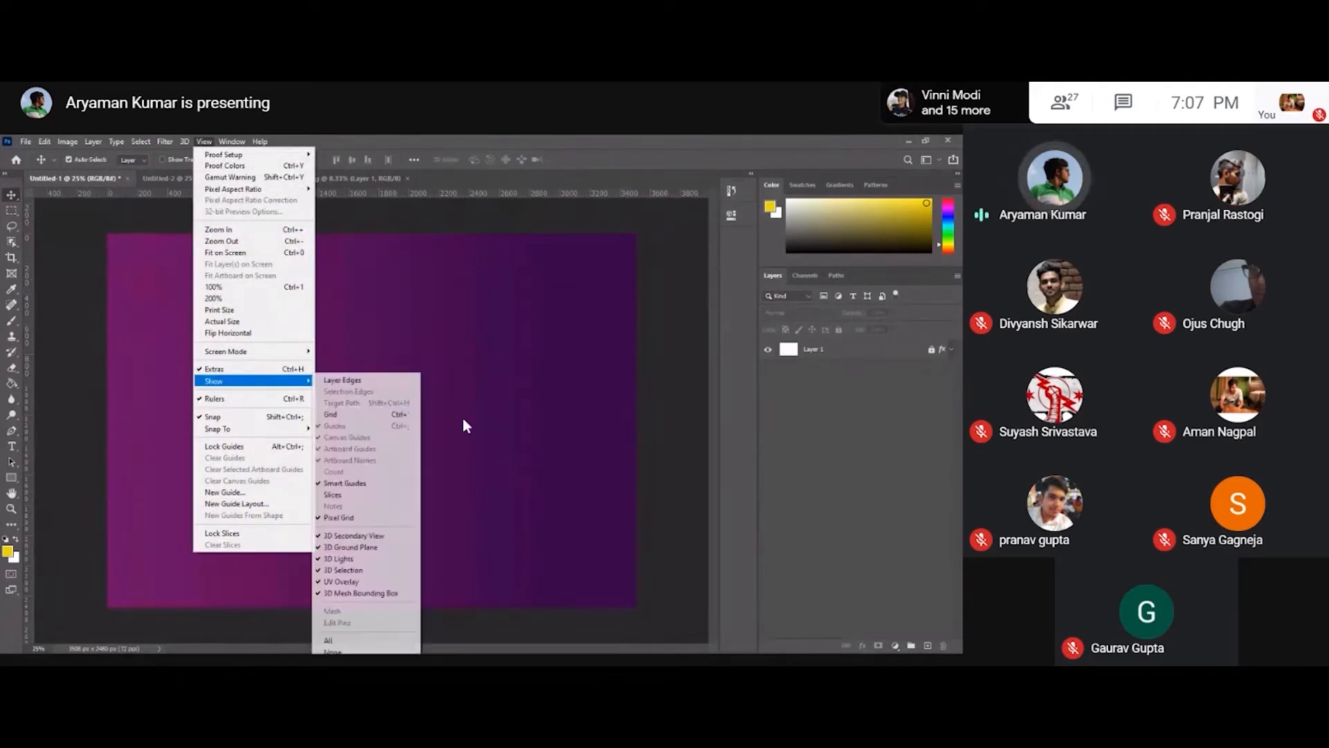
left_click(457, 398)
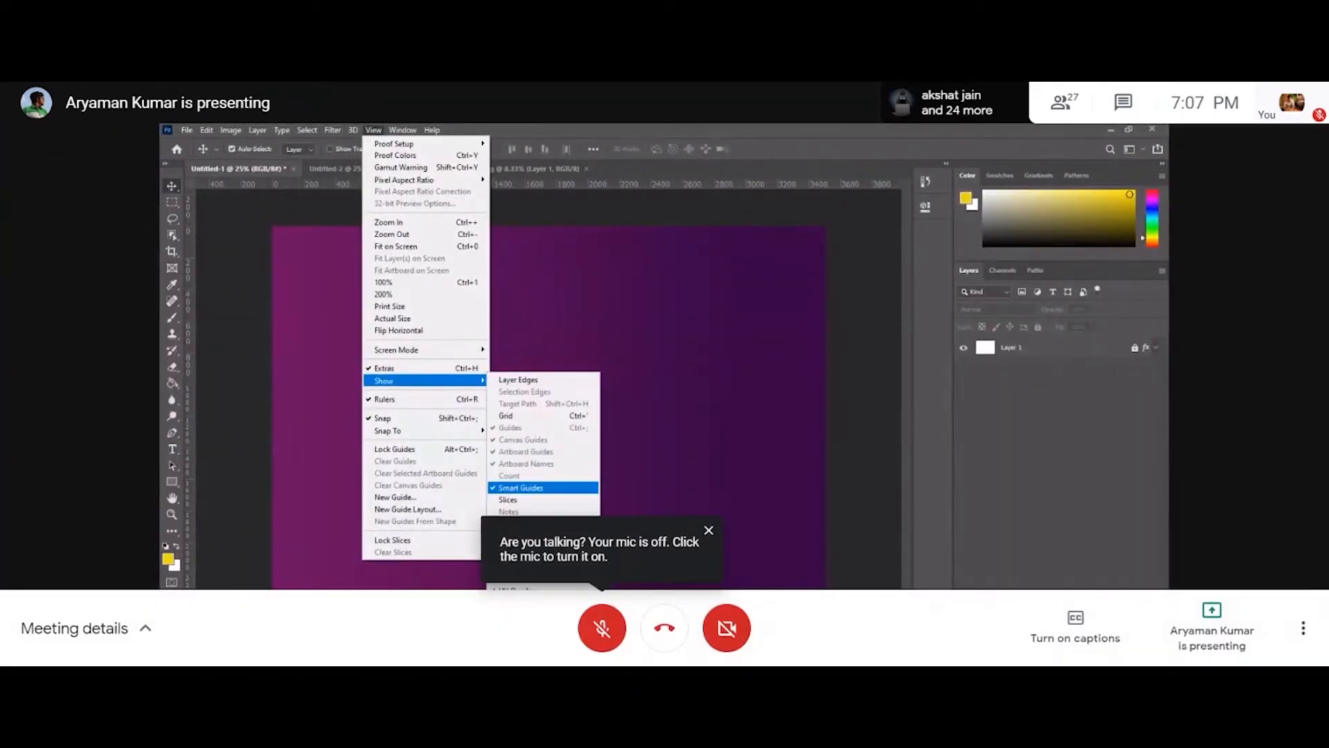
left_click(708, 531)
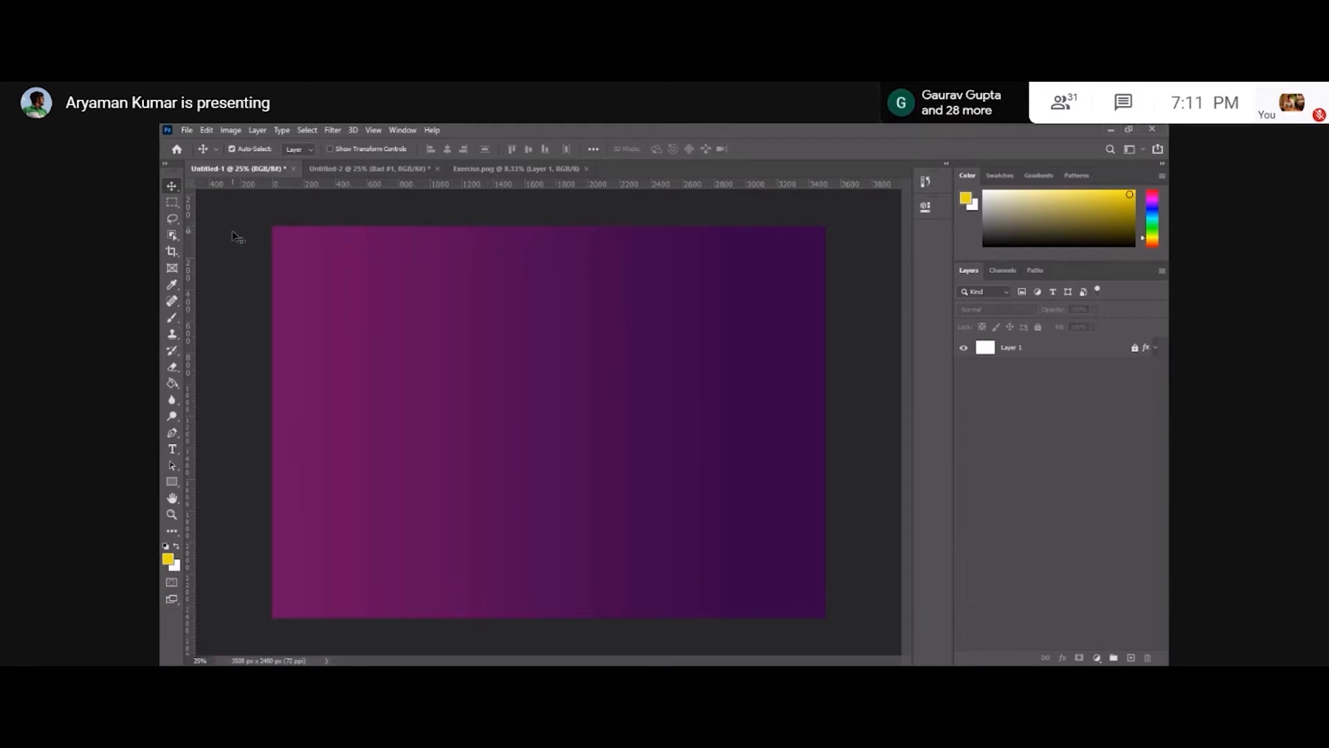
Place the IIIT Logo(White) image from the Workshop folder as an embedded object.
left_click(205, 130)
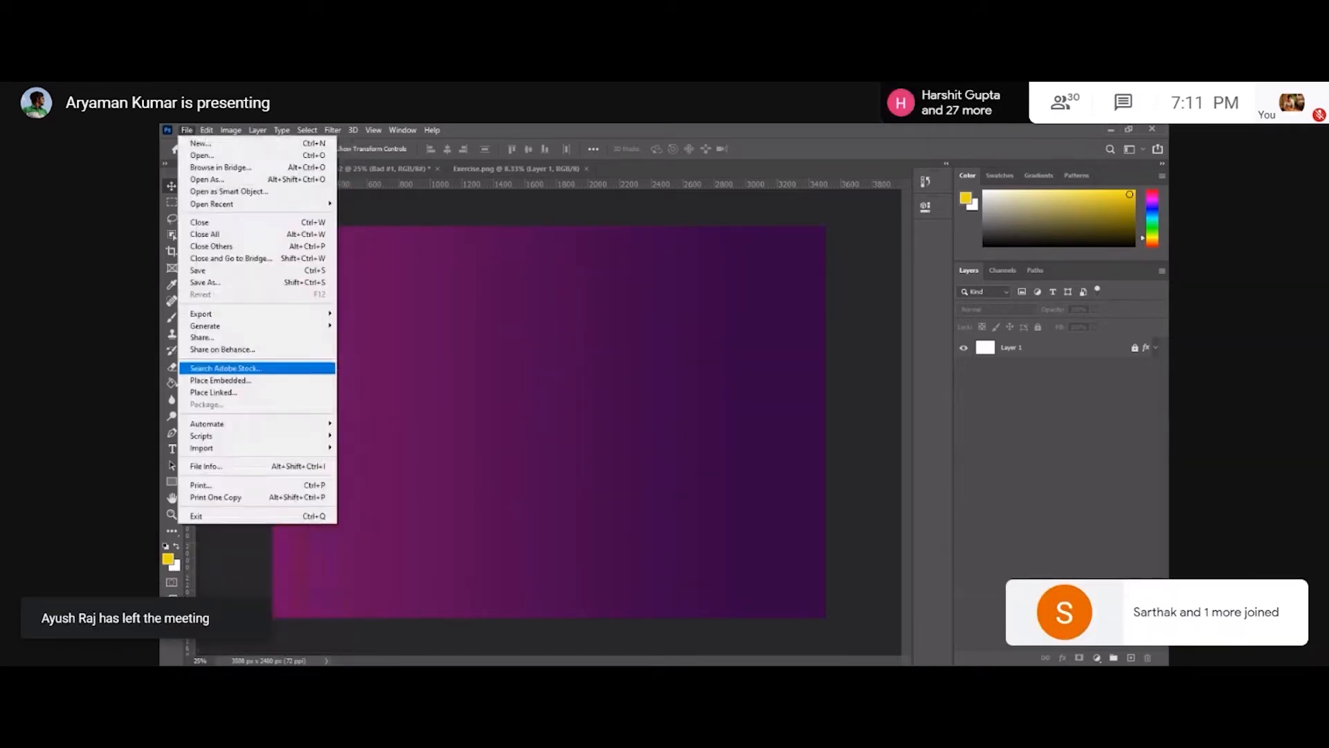
left_click(231, 379)
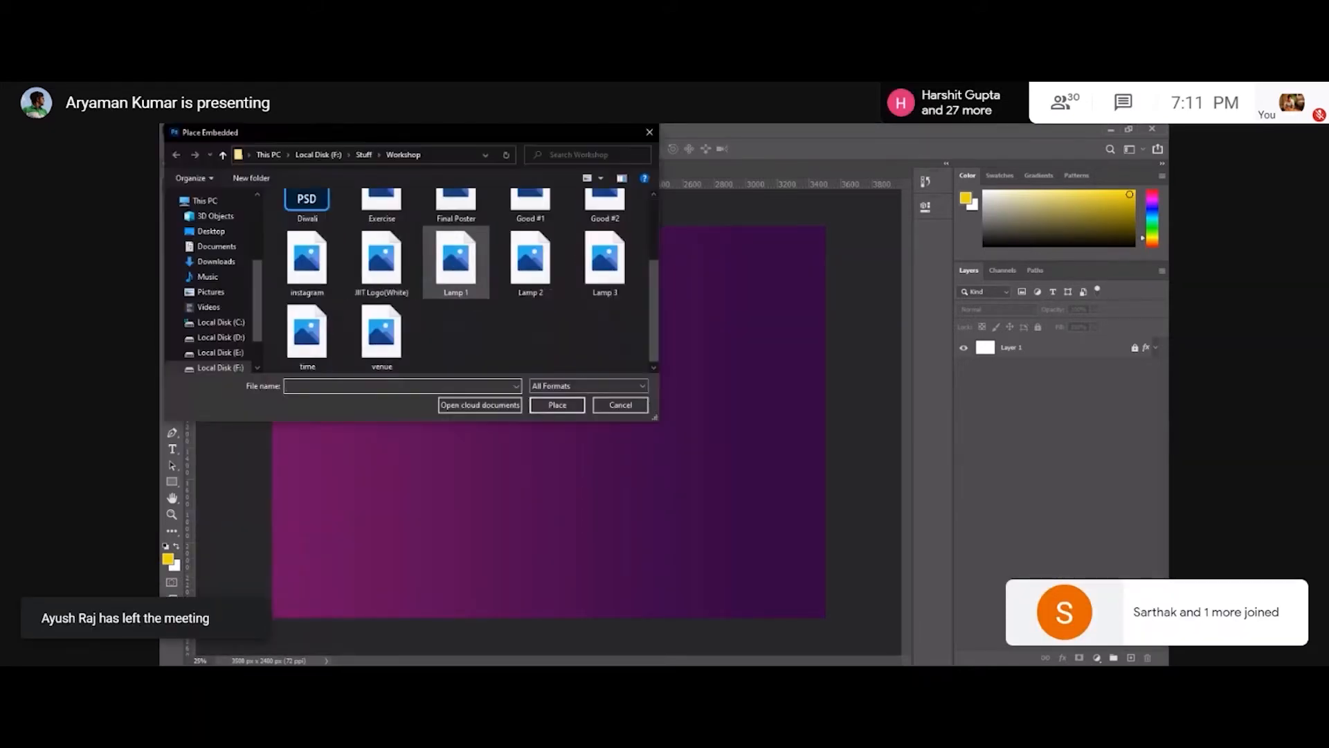
double_click(381, 263)
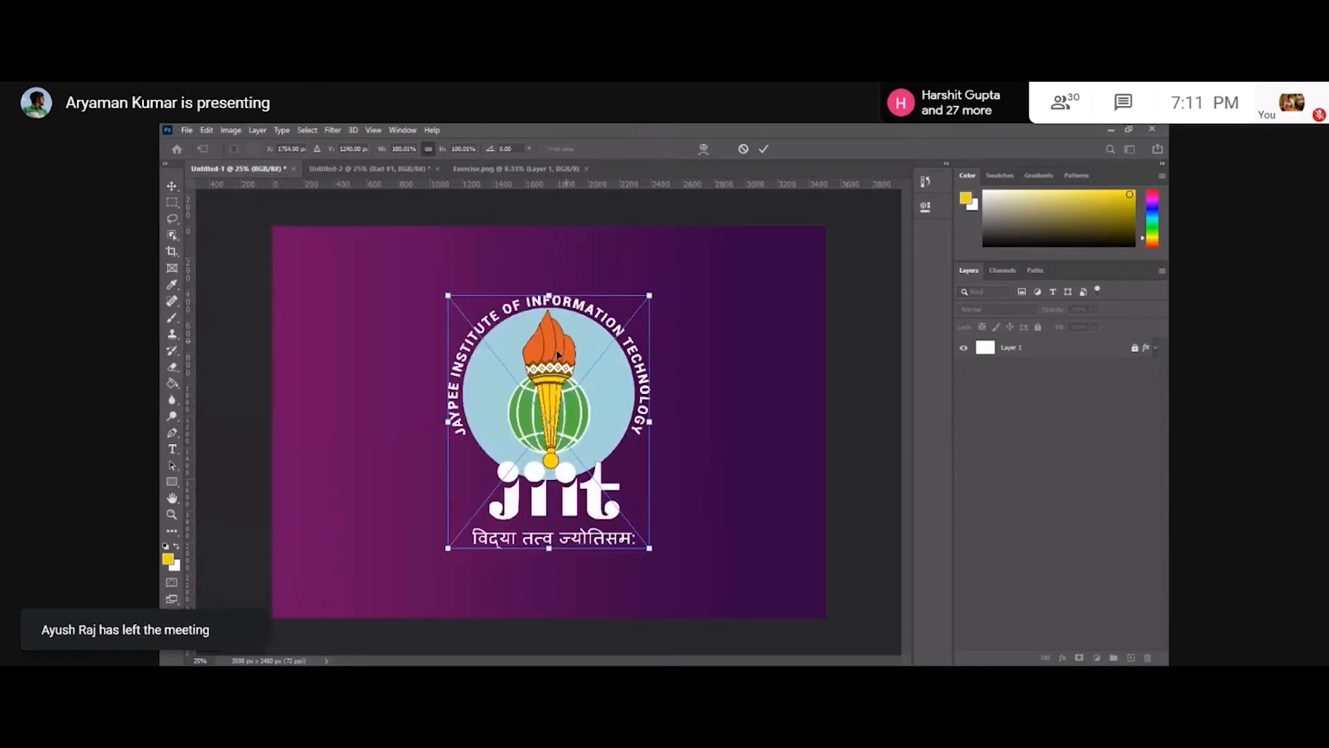
Shrink the placed logo and move it into the poster's top-right corner, then commit the transform.
left_click_drag(545, 407, 725, 332)
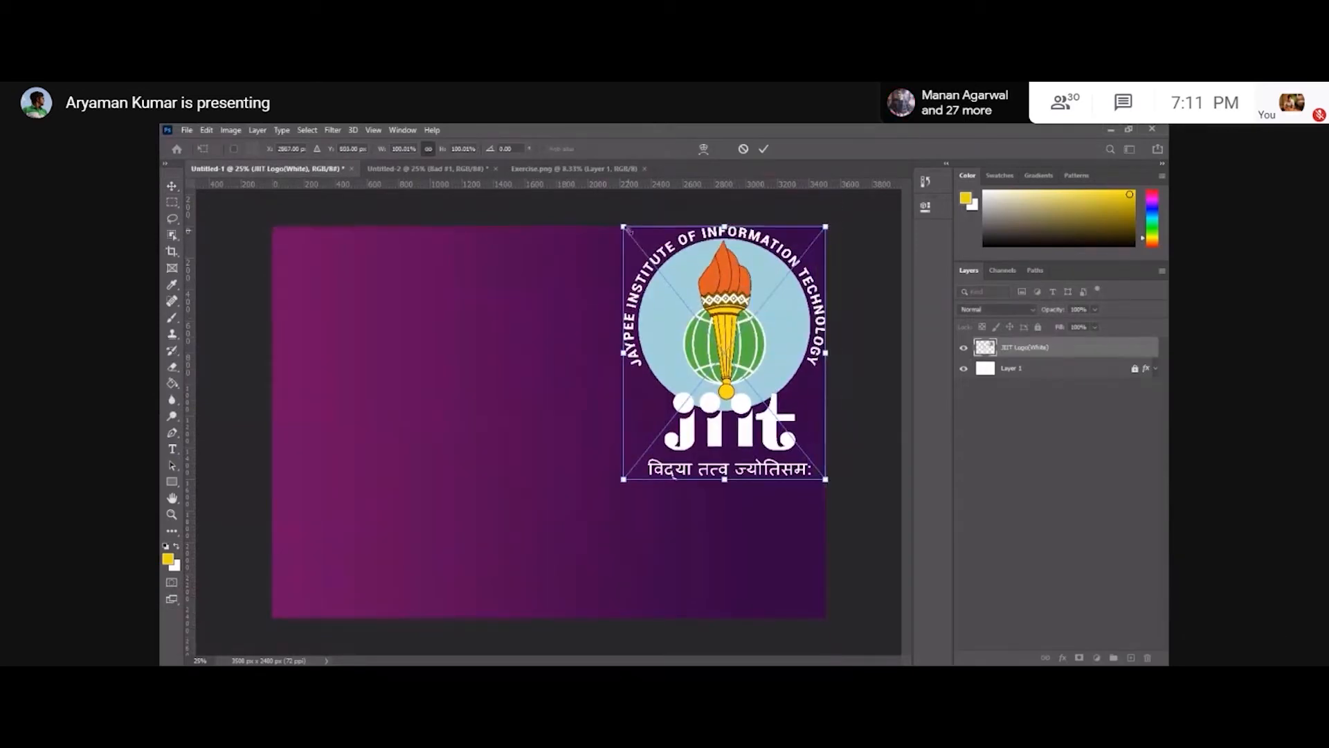
left_click_drag(623, 226, 803, 257)
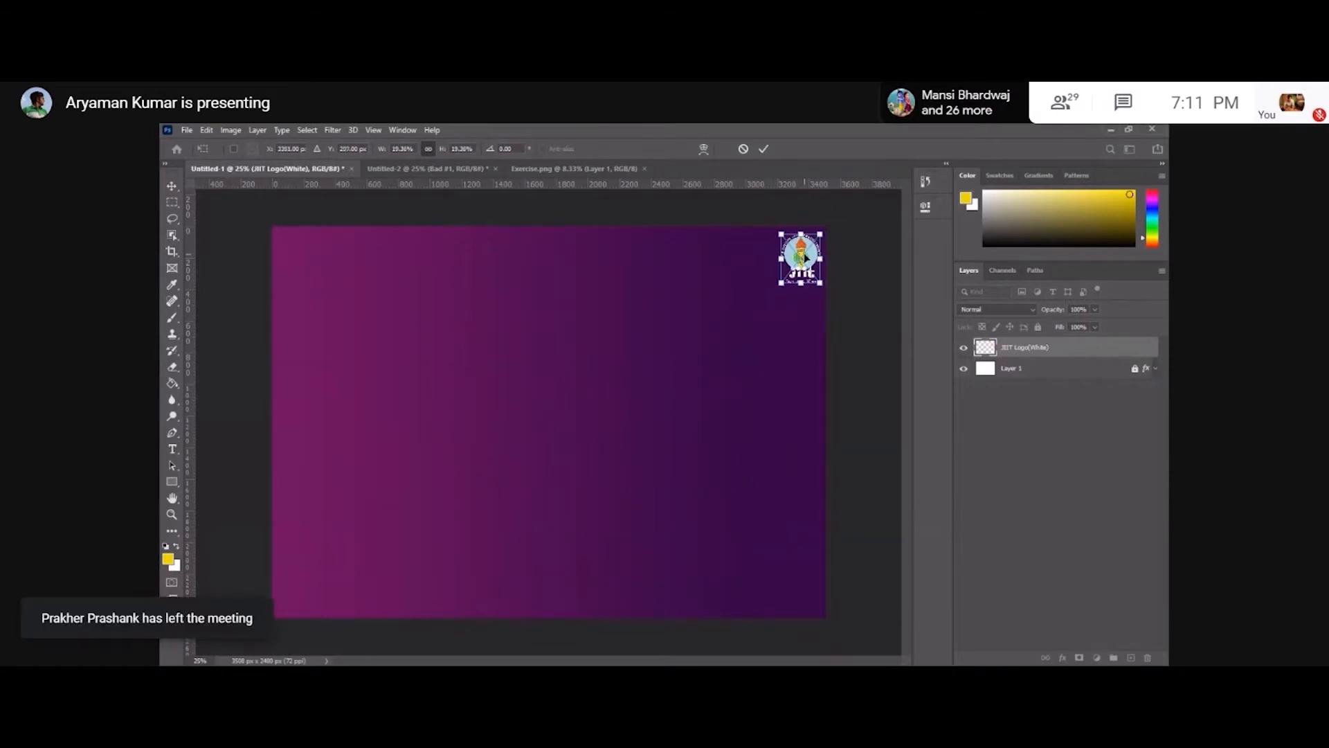
key("Return")
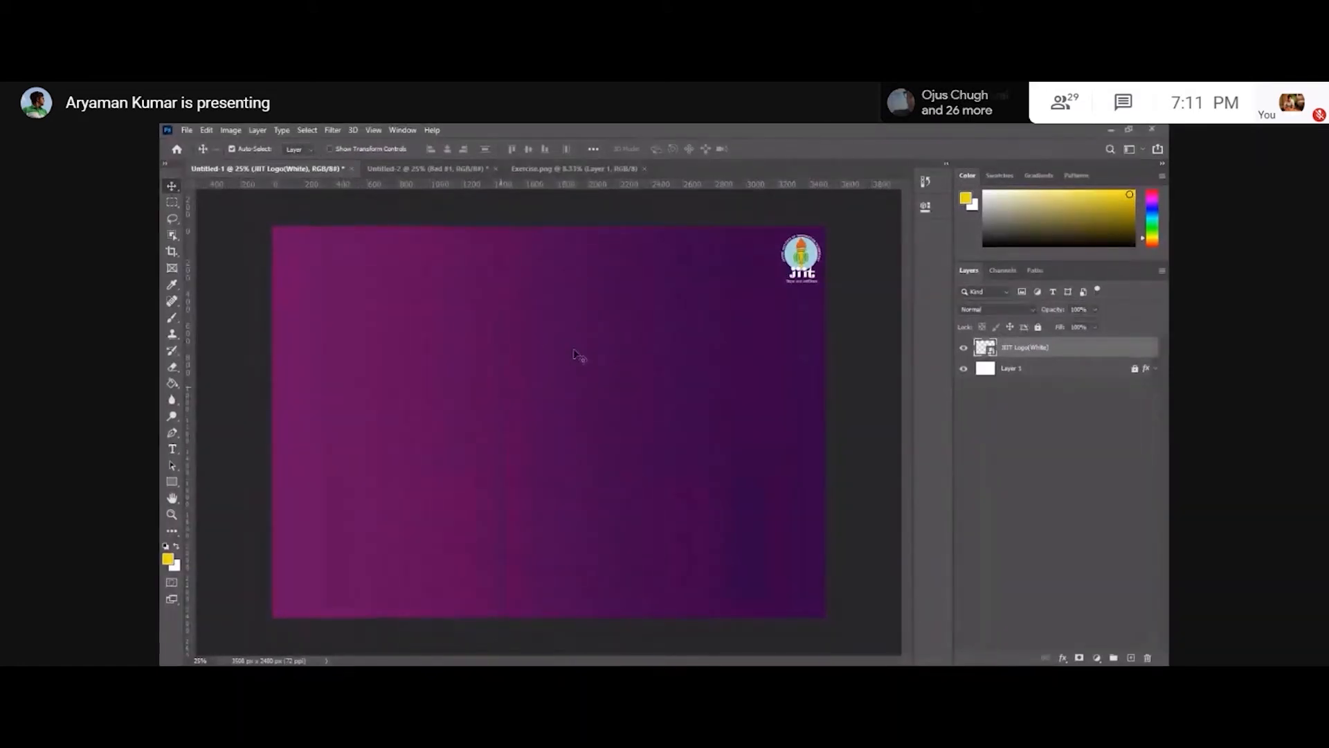
Enlarge the placed vector smart object across the poster background and commit the transform.
left_click_drag(540, 330, 535, 349)
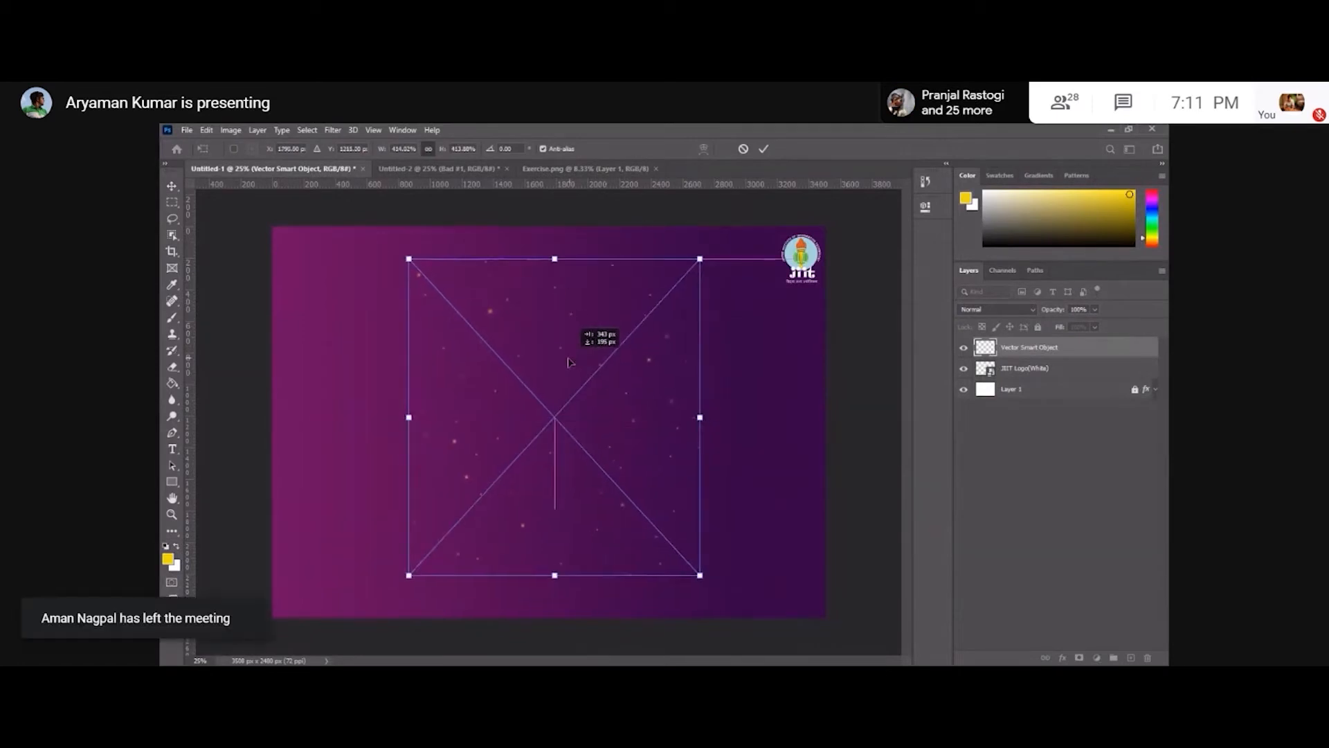
left_click_drag(716, 283, 1082, 338)
key("Return")
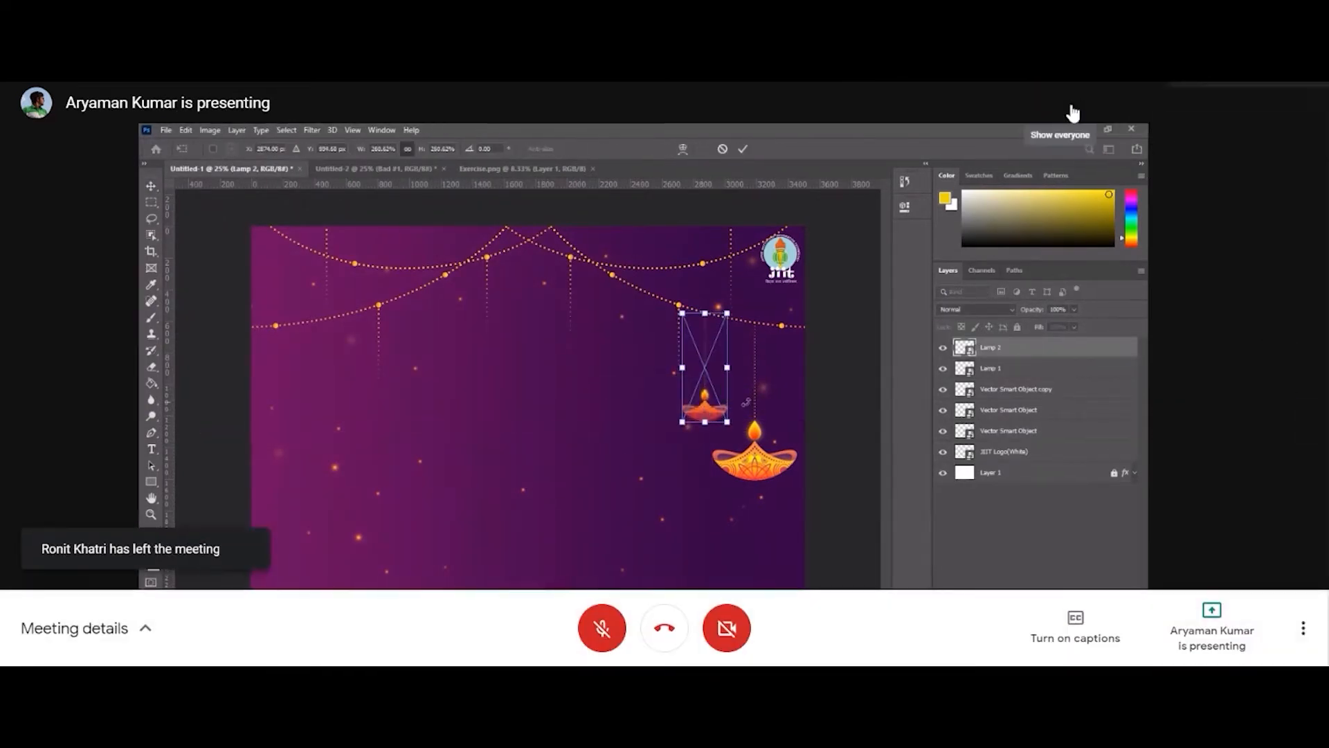
left_click(1064, 102)
left_click(1252, 159)
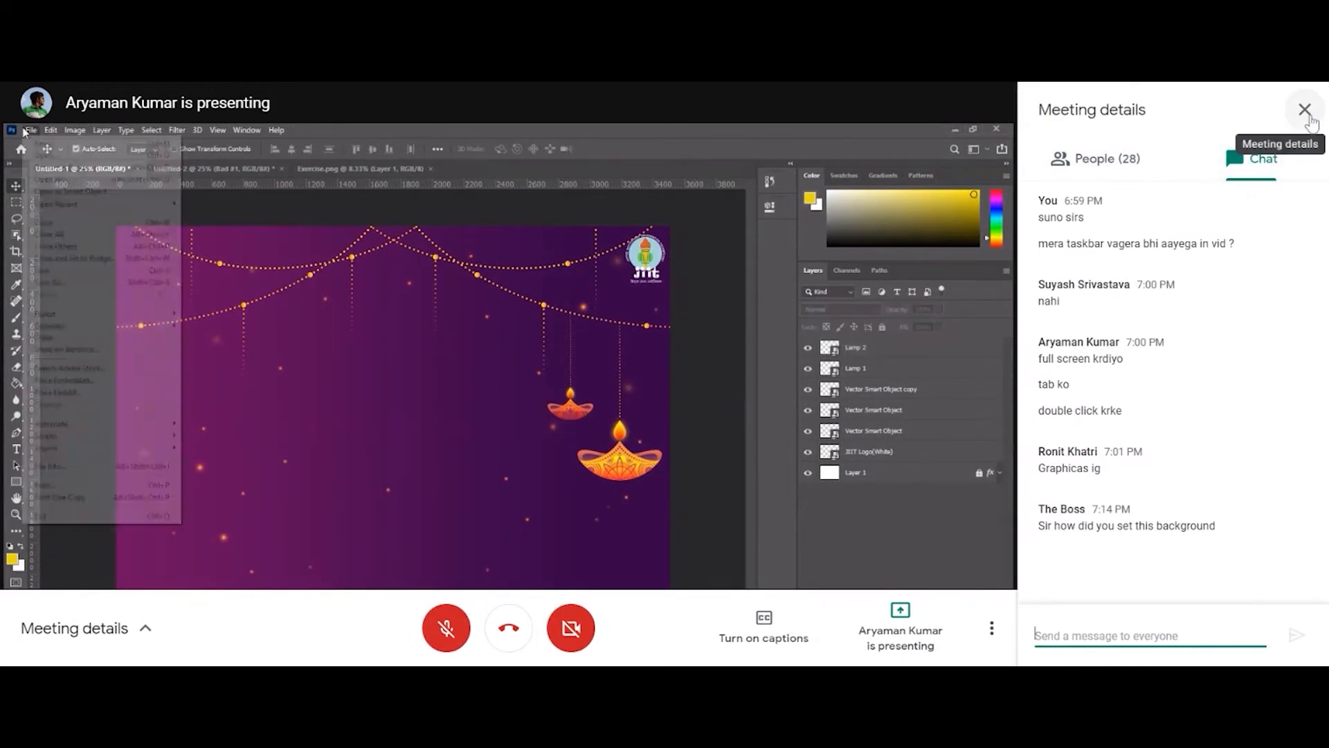
left_click(1304, 112)
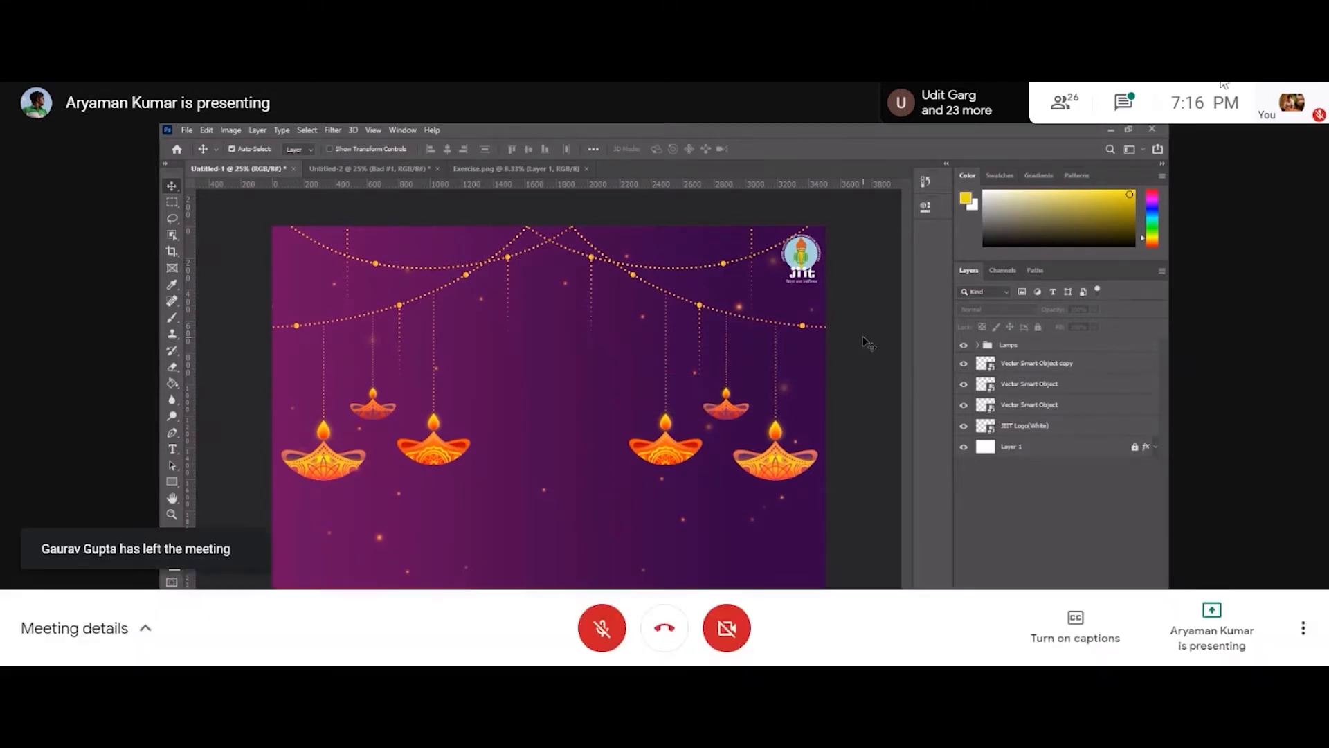
left_click(1122, 103)
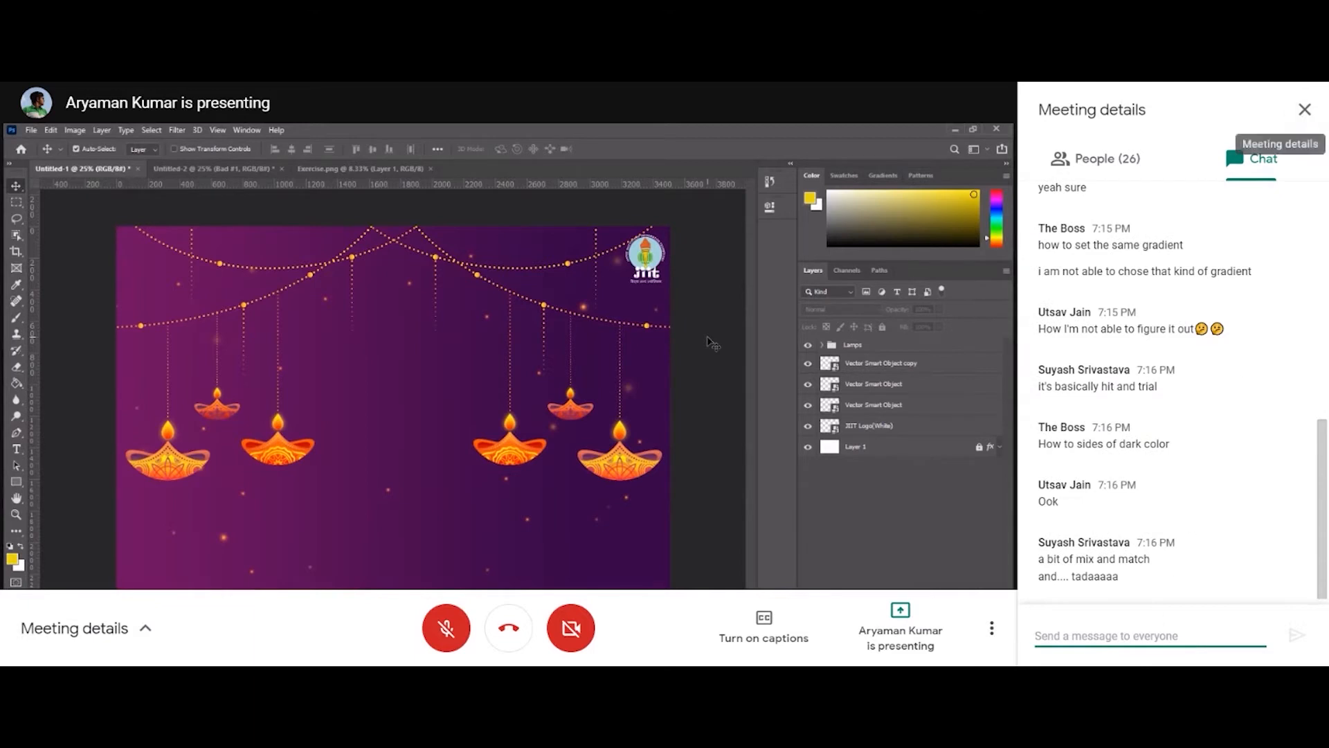
Start a new text layer on the poster with the Type tool.
left_click(17, 448)
left_click(372, 374)
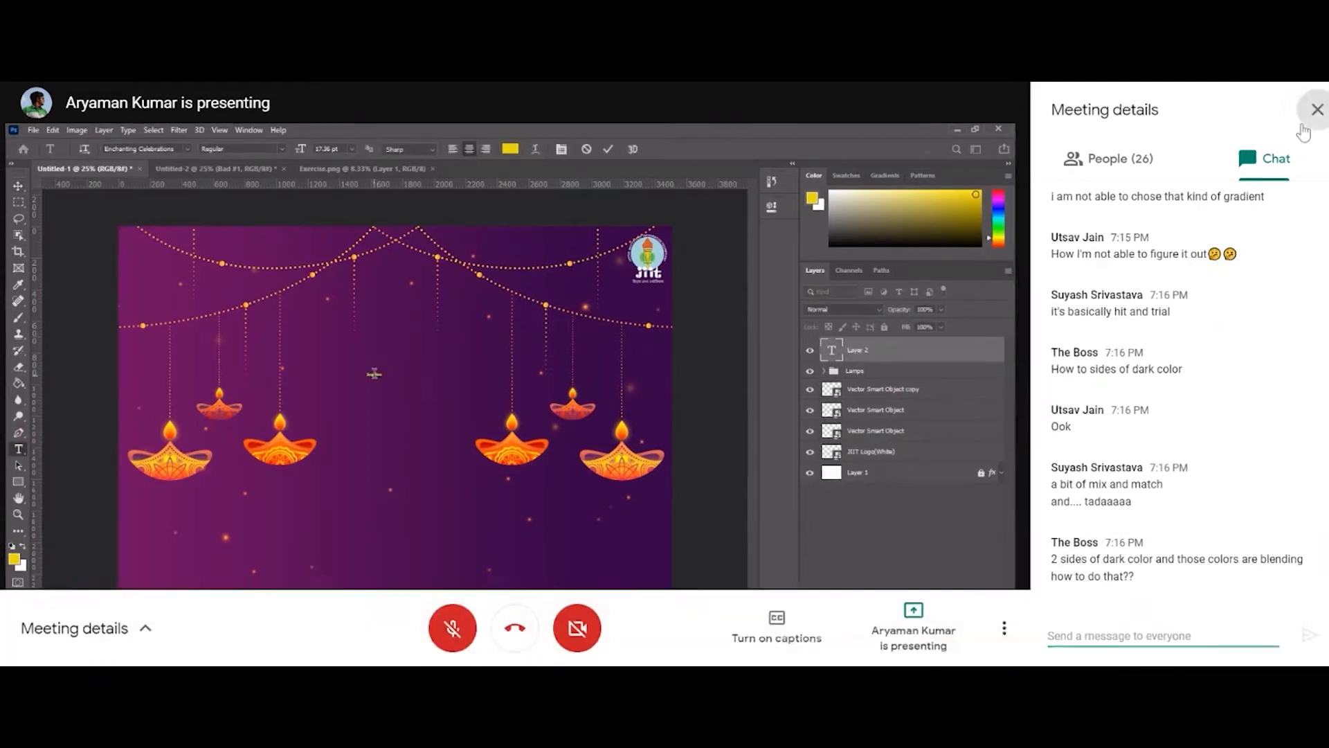
left_click(1304, 109)
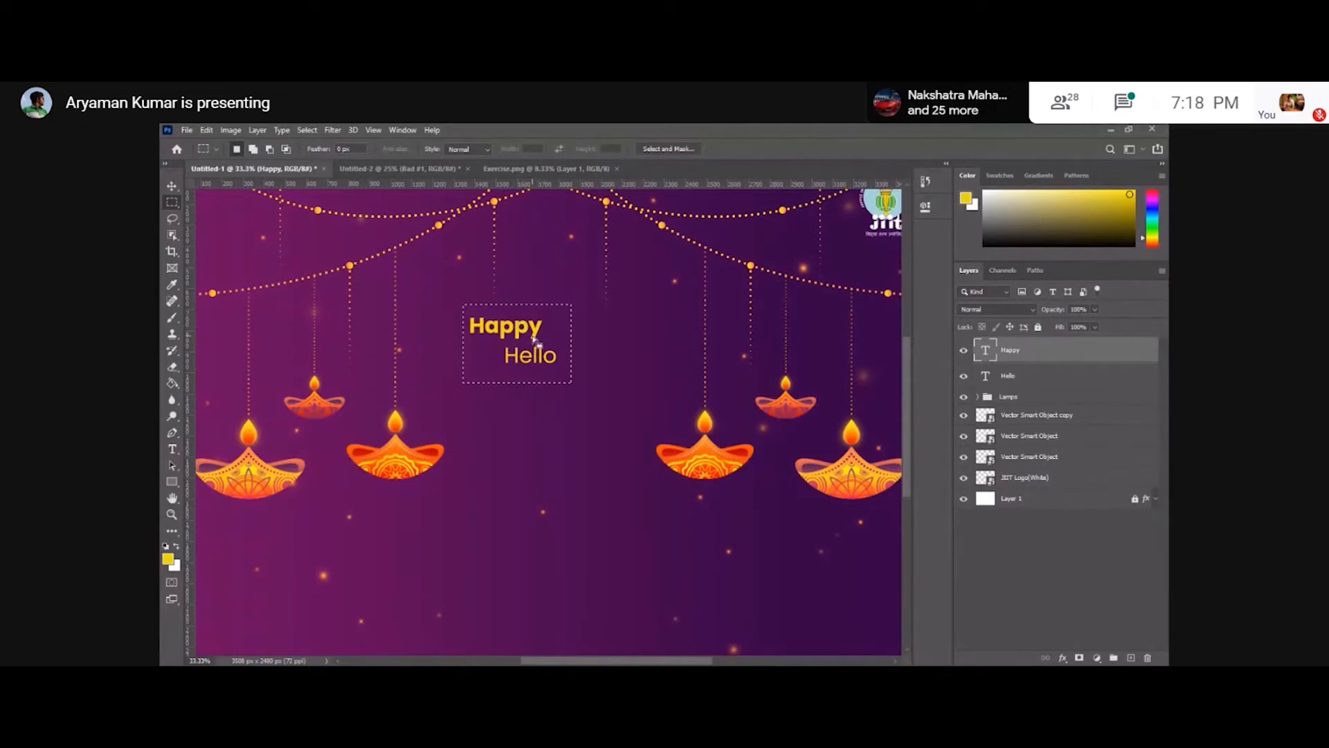
Clear the selection, add a 'Diwali' text layer near the left lamps and nudge it to the right.
right_click(565, 317)
left_click(588, 320)
left_click(172, 449)
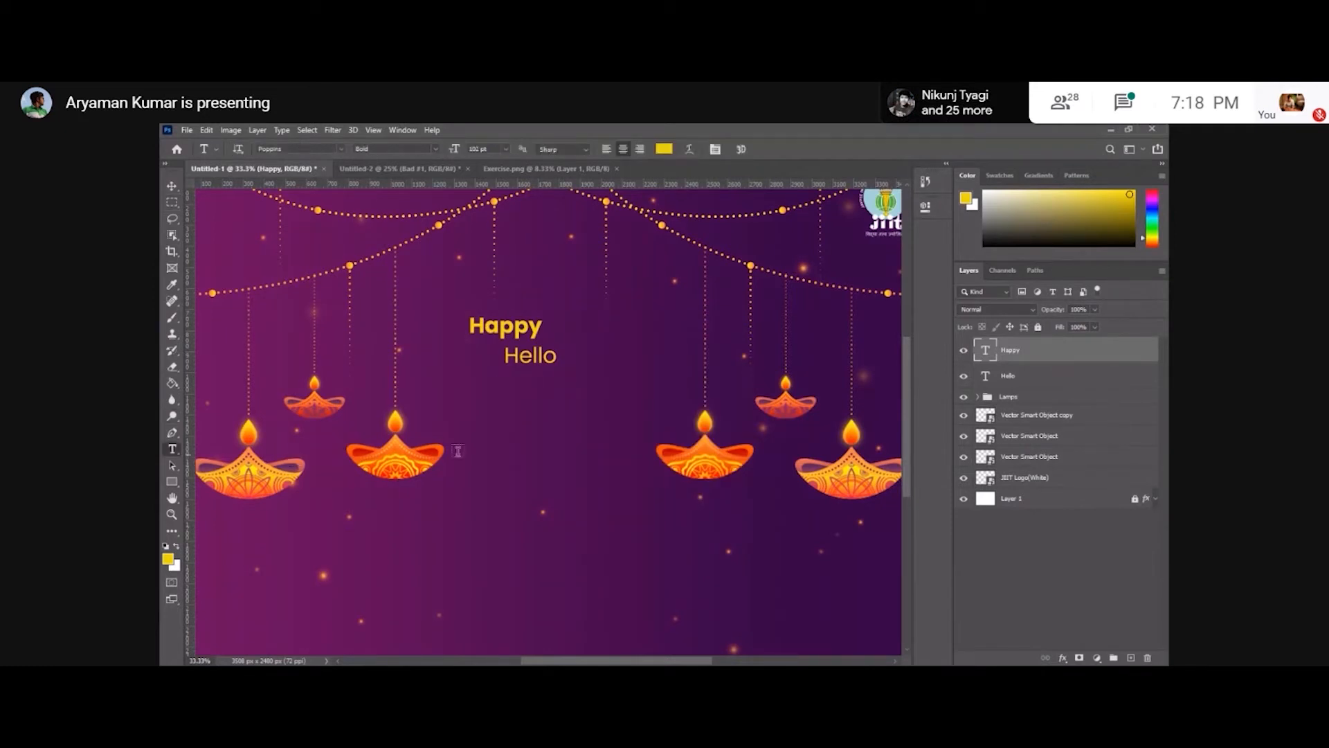
left_click(460, 451)
left_click(460, 451)
type("Diwali")
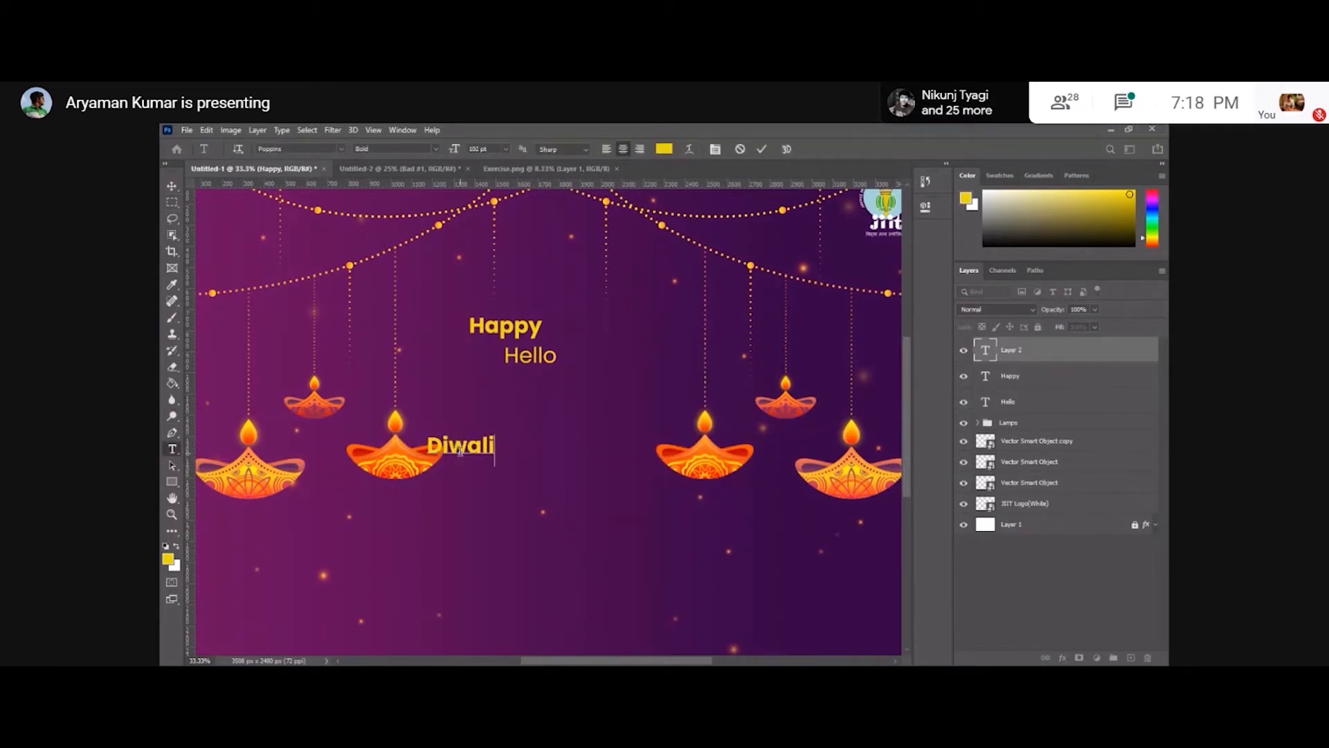
key("ctrl+Return")
key("v")
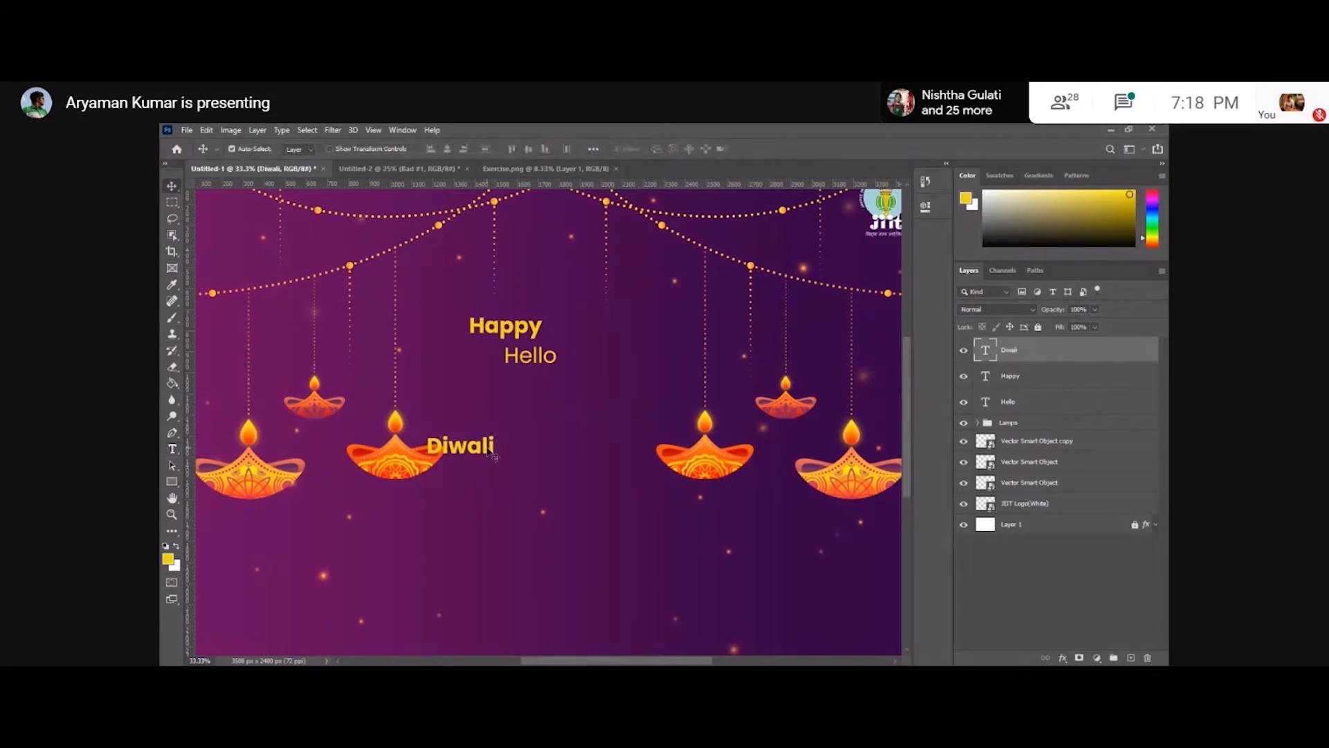
left_click_drag(494, 457, 536, 457)
Add a 'Happy' text layer and move it just above the Diwali text.
key("t")
left_click(554, 513)
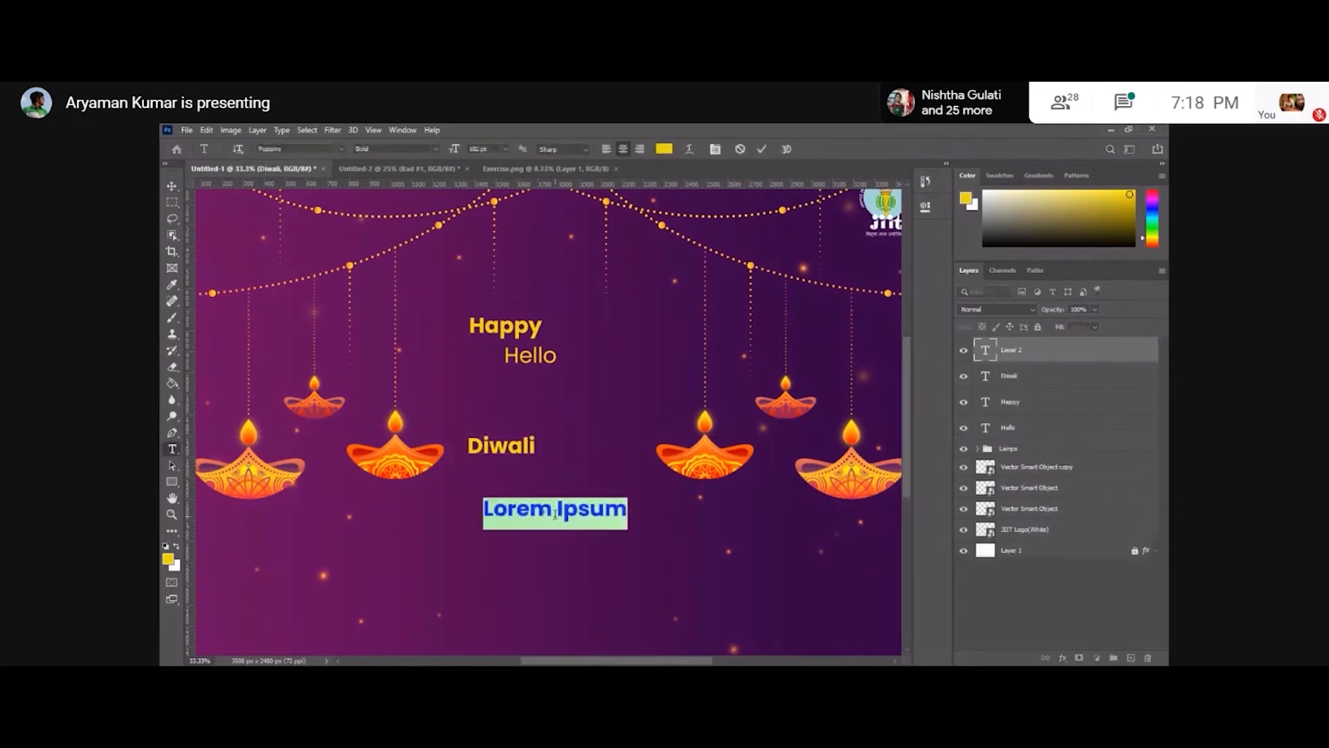
type("Hap0py")
key("BackSpace")
key("BackSpace")
key("BackSpace")
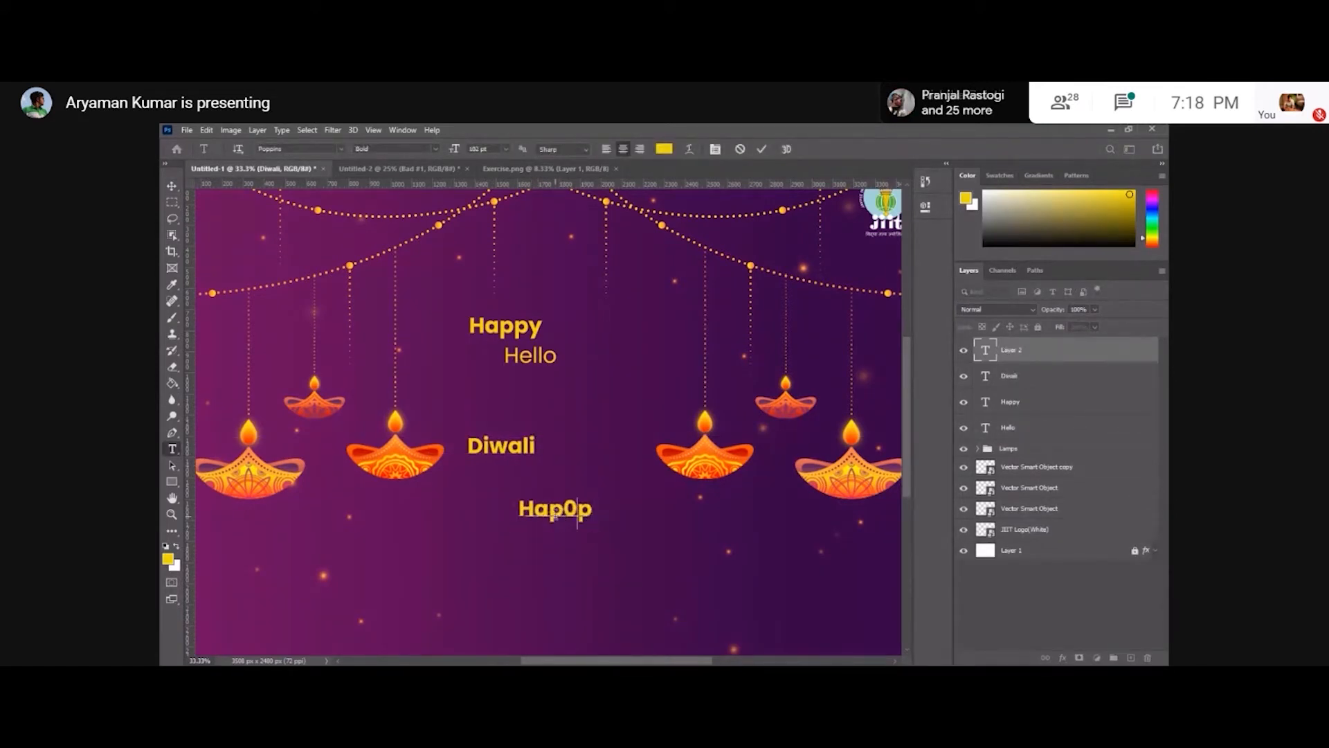
type("py")
left_click(172, 186)
left_click_drag(574, 518, 503, 439)
Change the Diwali text's font to Algerian.
double_click(502, 443)
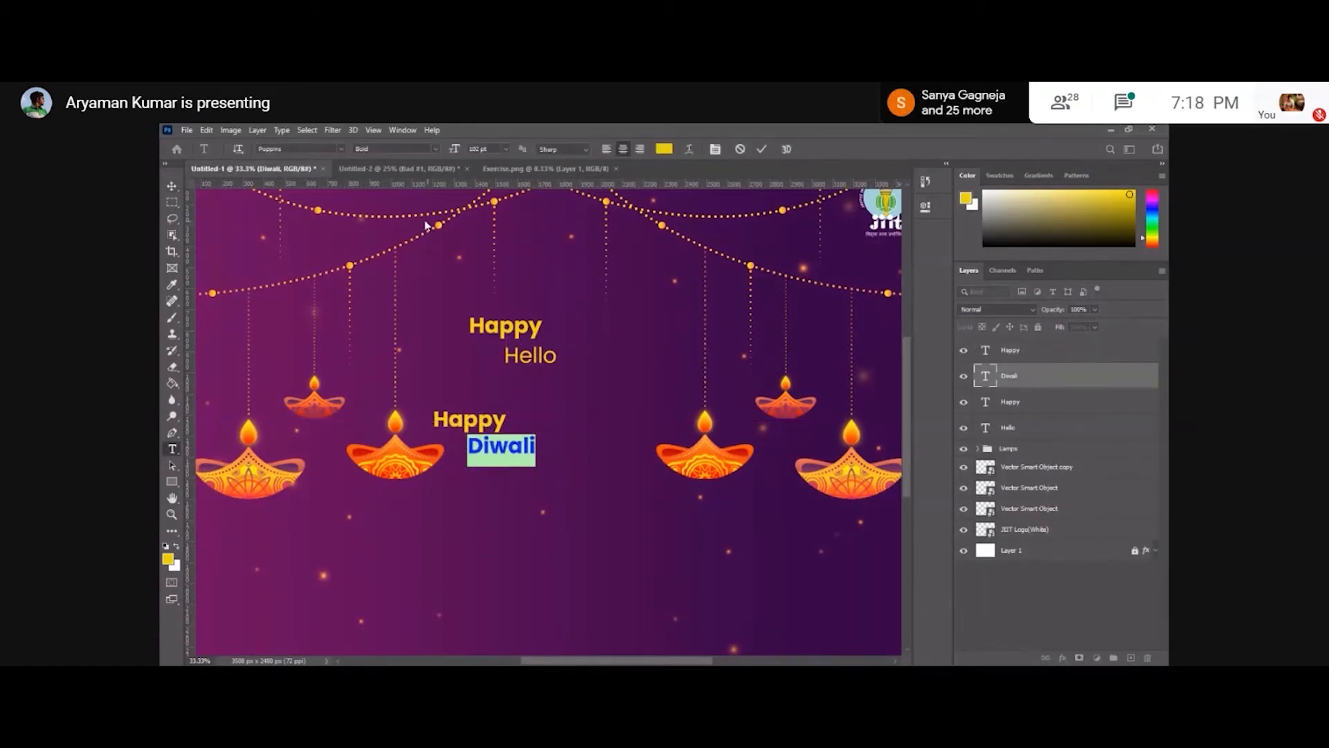
left_click(339, 149)
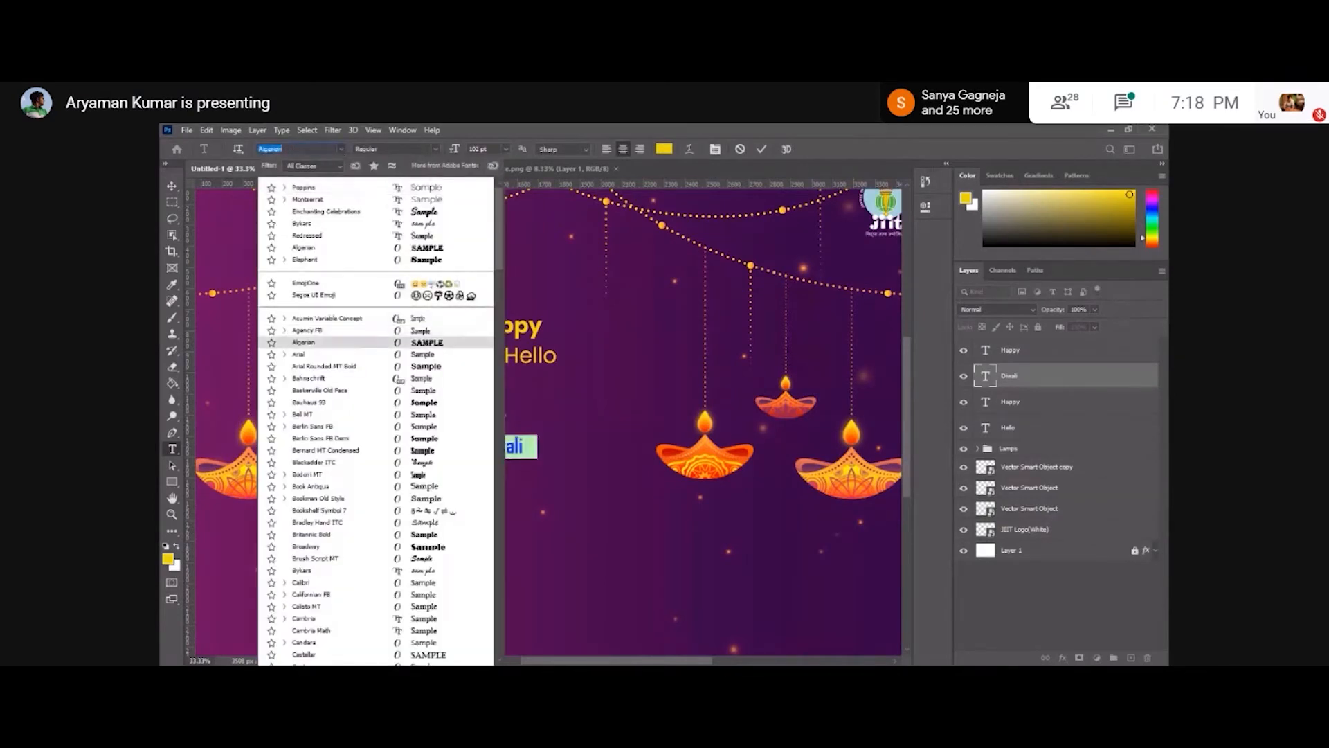
left_click(346, 350)
left_click(171, 201)
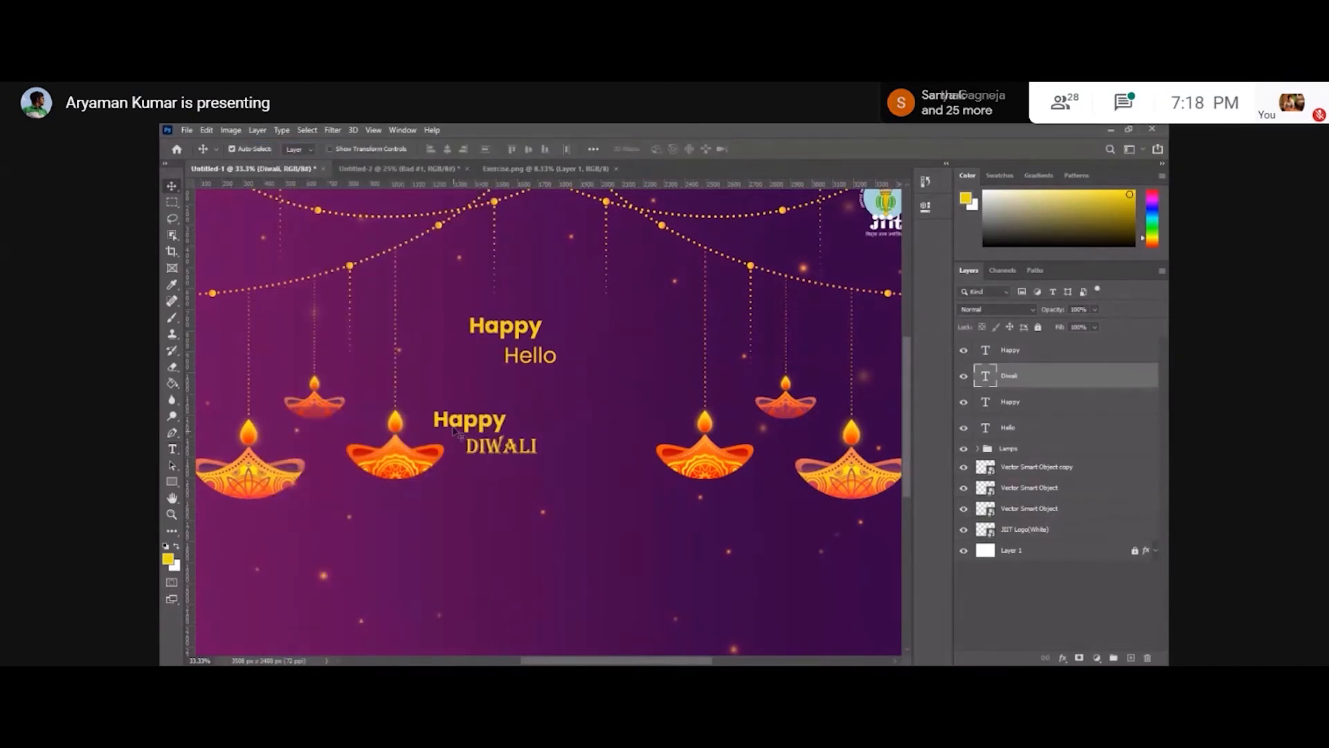
left_click_drag(432, 398, 549, 472)
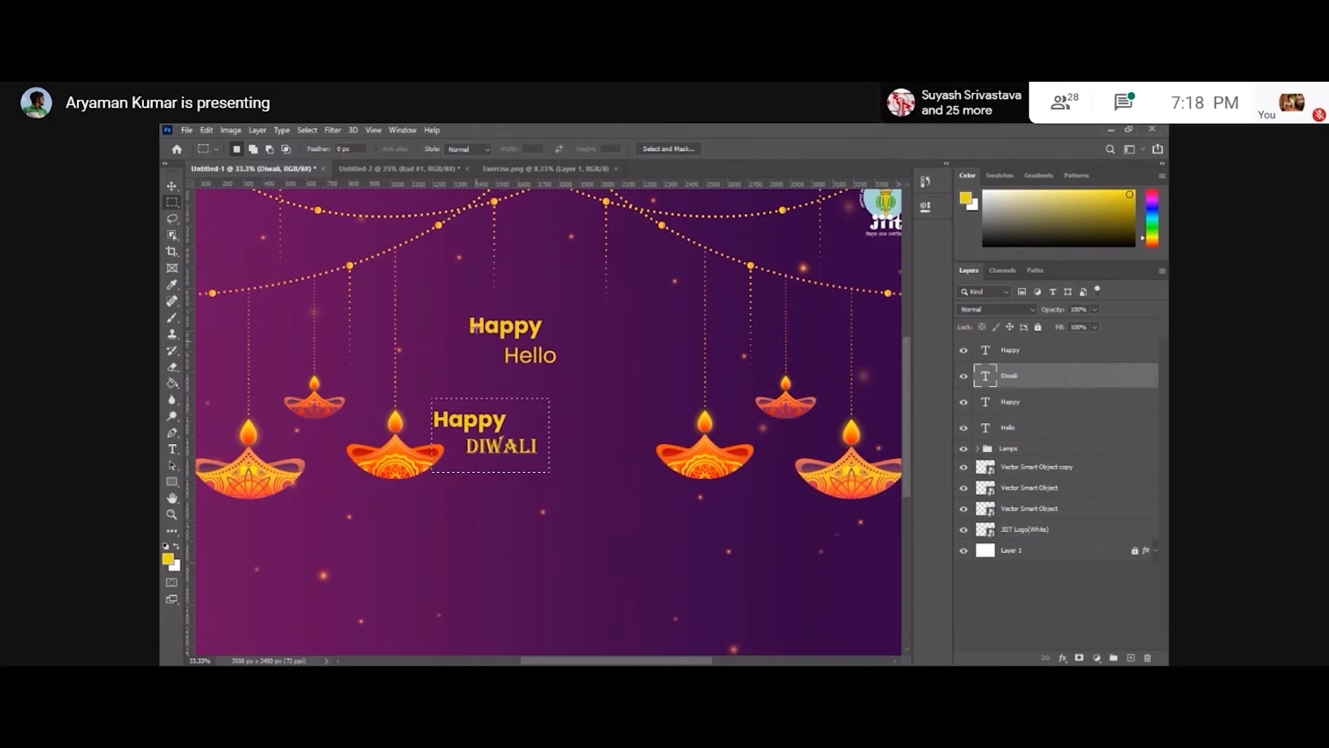
key("ctrl+minus")
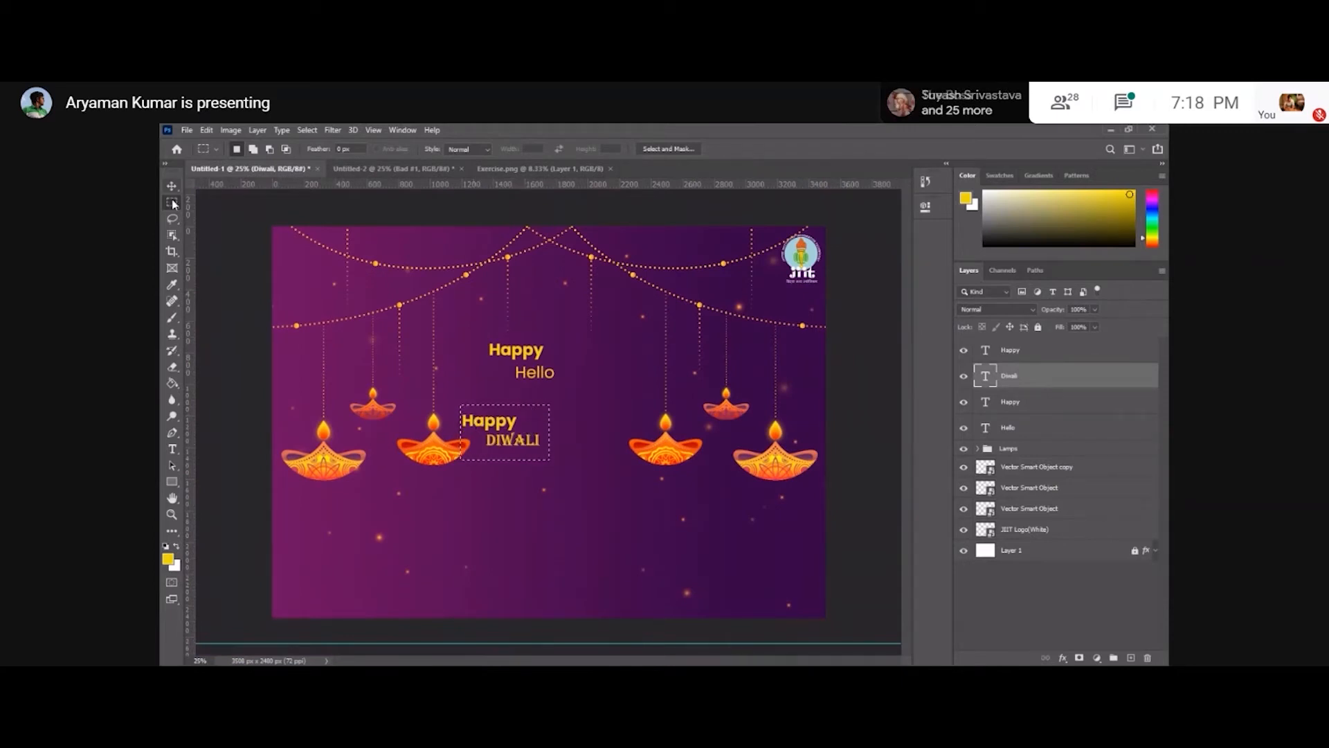
key("v")
right_click(524, 405)
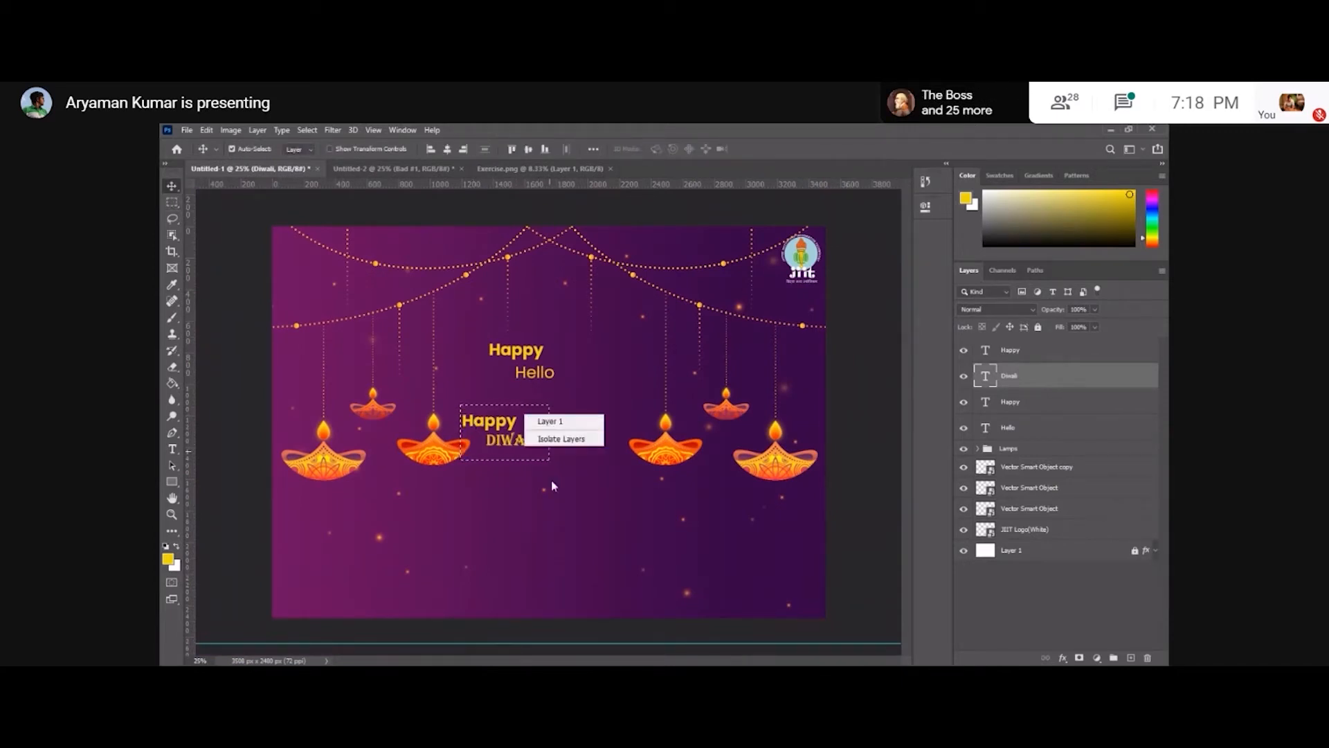
left_click(551, 480)
left_click(173, 201)
right_click(528, 424)
left_click(560, 432)
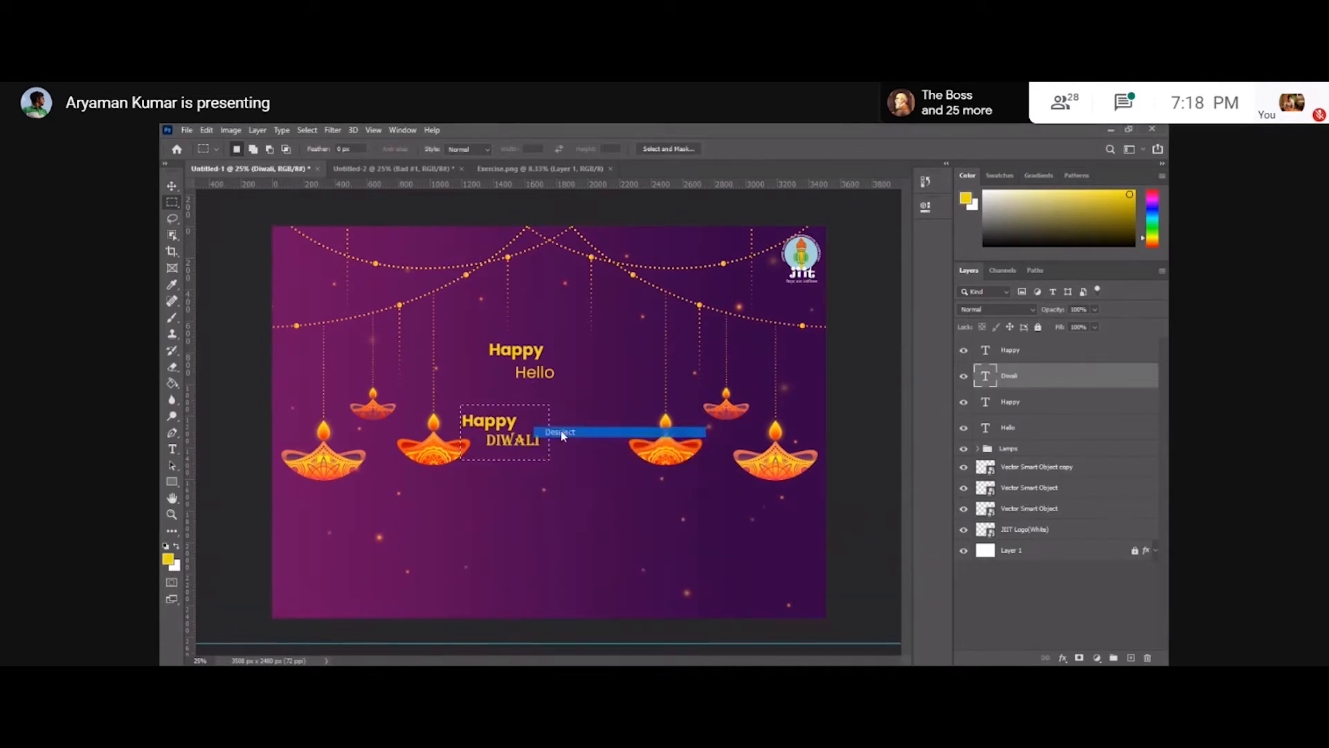
Delete the new Happy and Diwali text layers.
key("v")
left_click(509, 421)
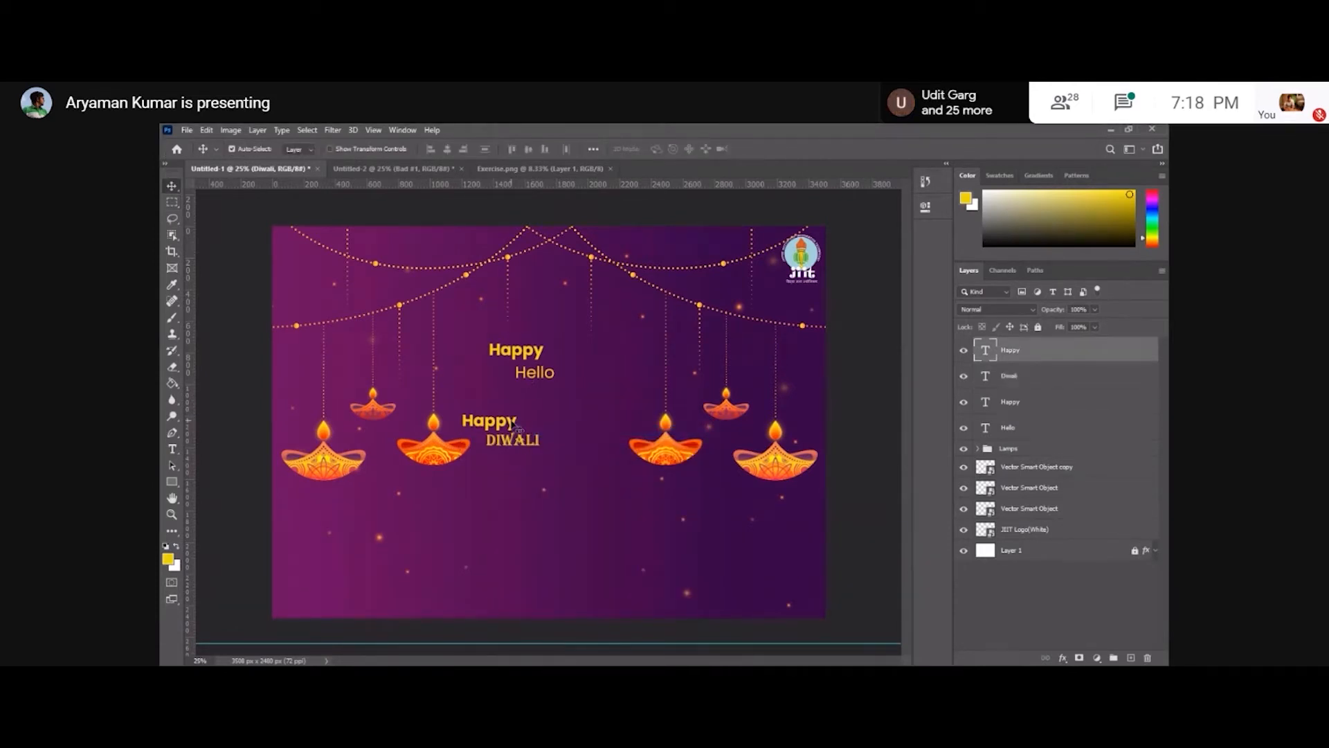
key("Delete")
key("Delete")
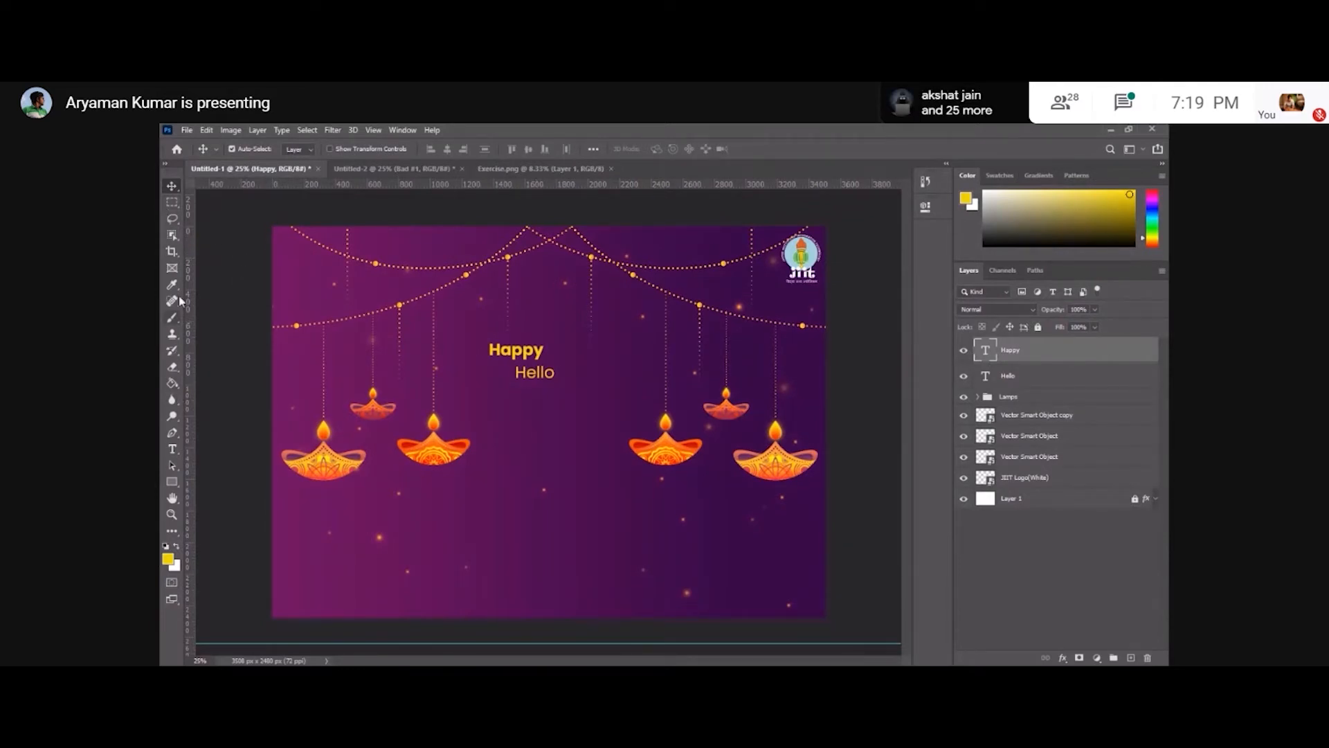
Erase the original Happy and Hello texts so both text layers are removed.
left_click(174, 449)
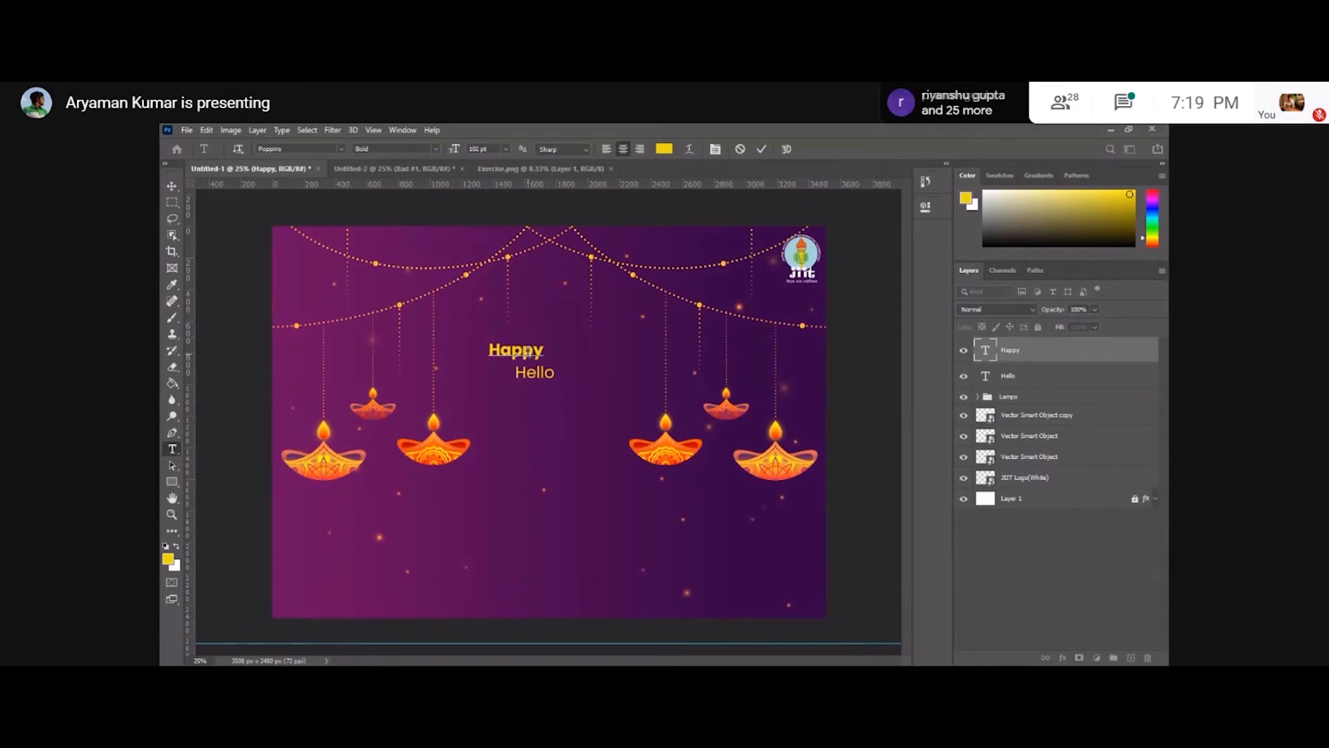
double_click(528, 352)
key("BackSpace")
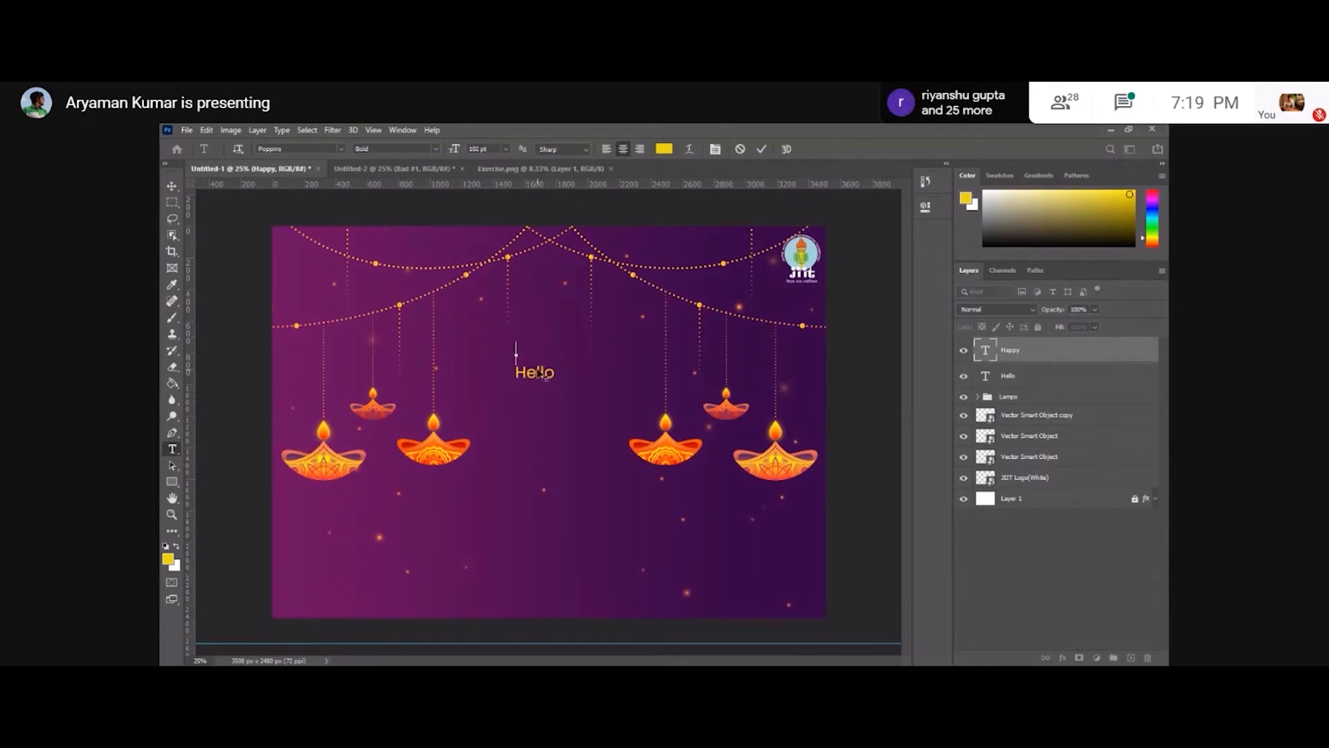
left_click(172, 187)
key("Delete")
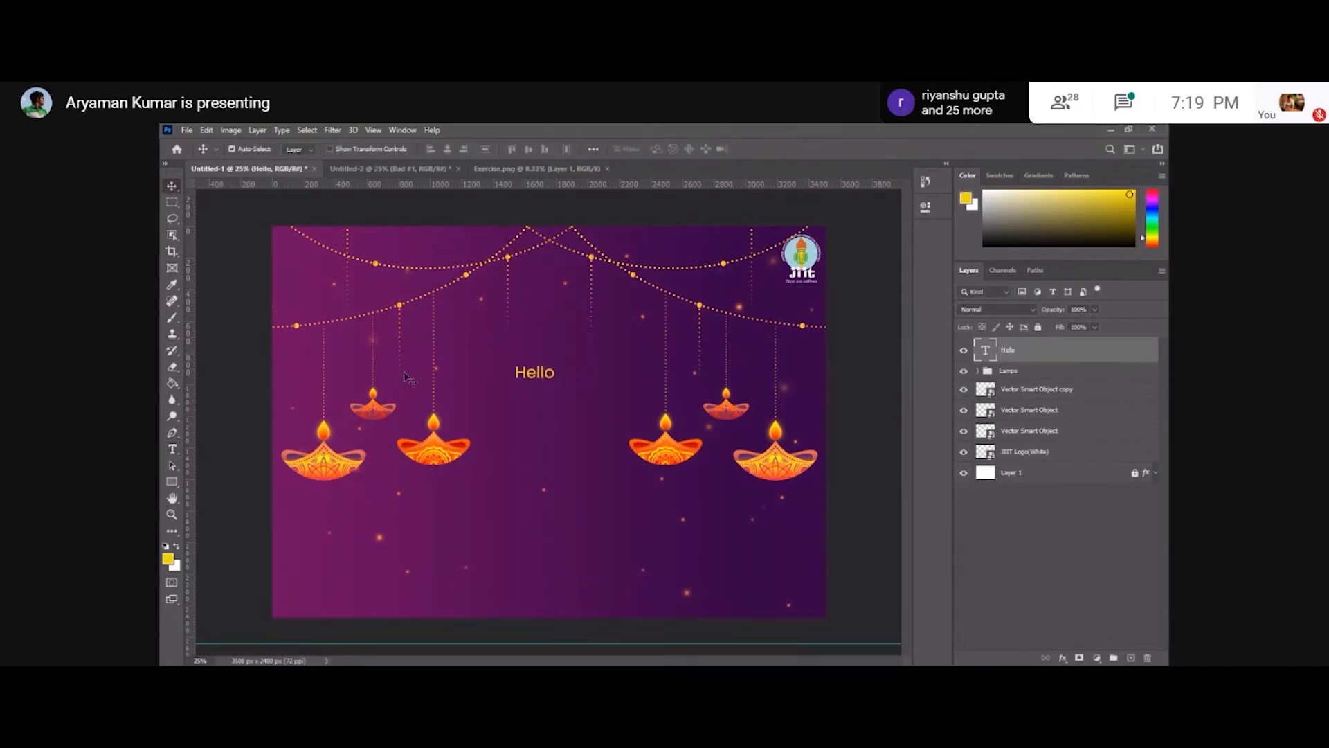
key("t")
double_click(542, 374)
key("BackSpace")
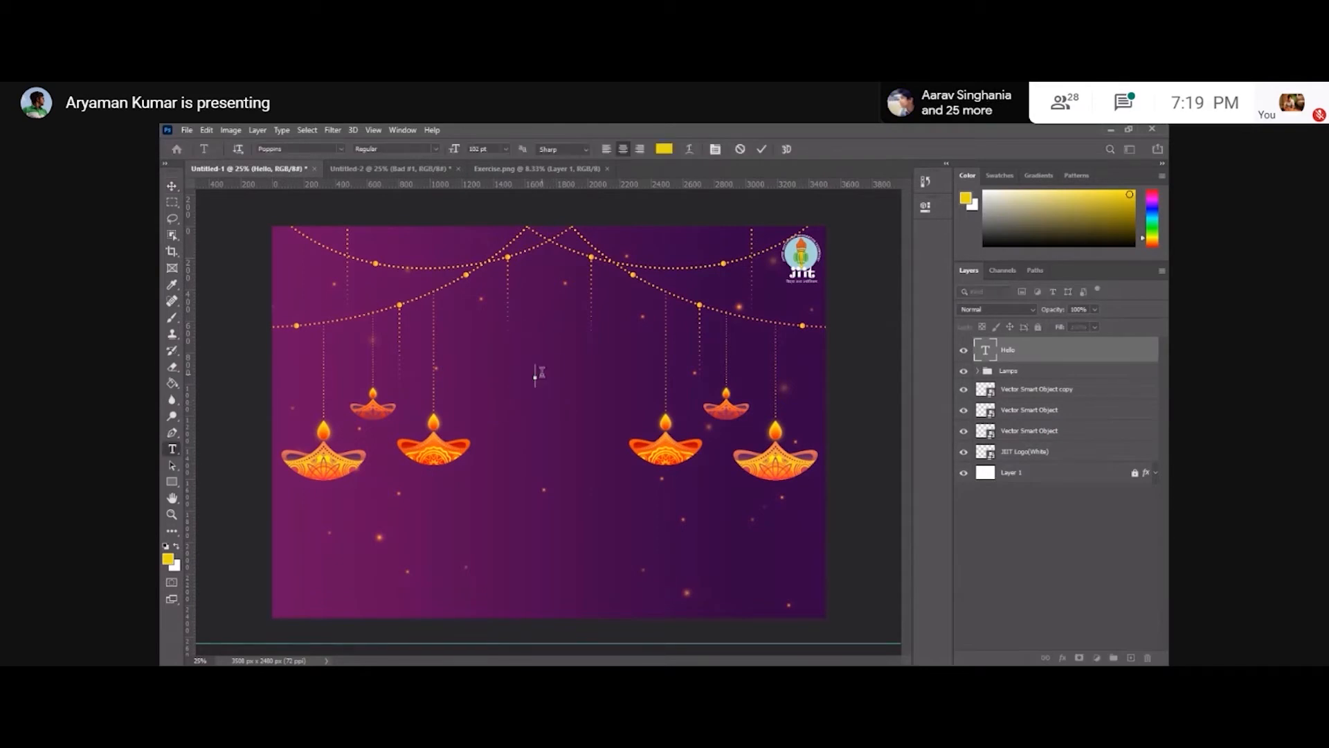
left_click(172, 187)
Place the Converge White Logo image embedded and position it centered above the lamps, below the garlands.
left_click(187, 130)
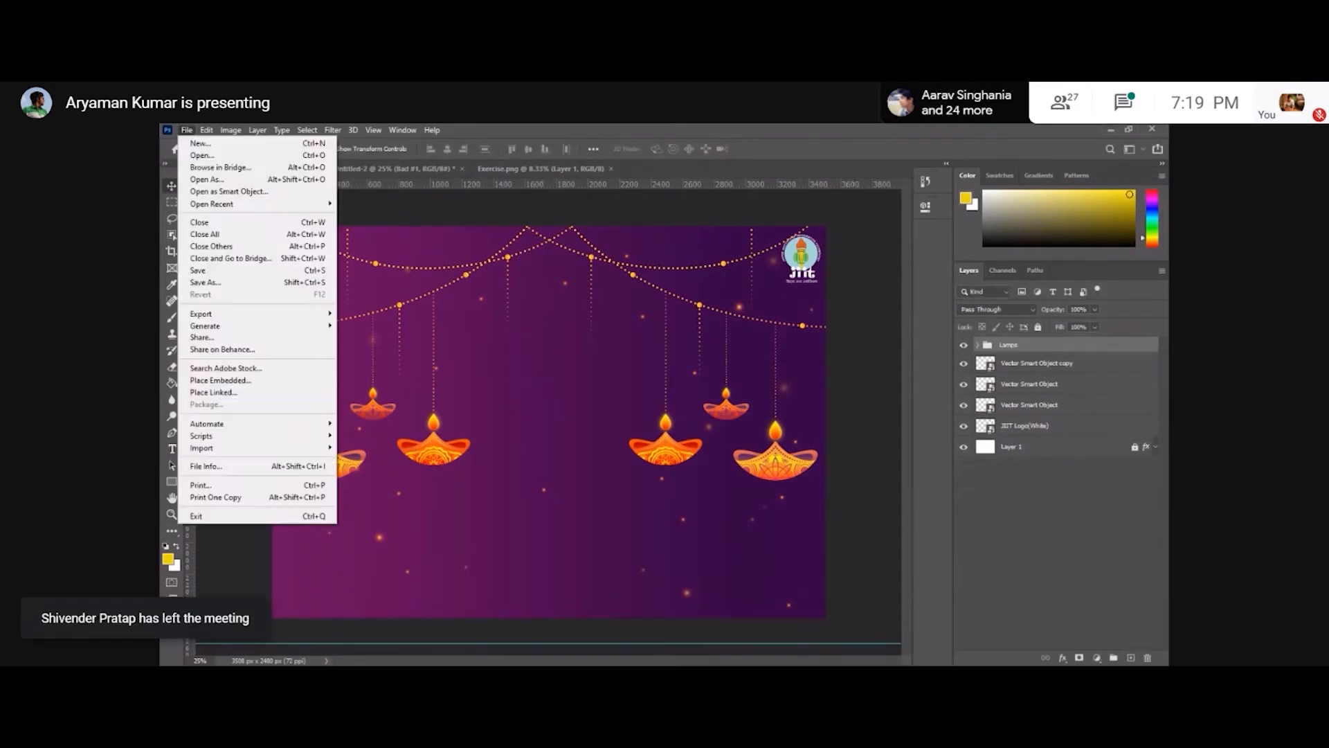
left_click(220, 380)
scroll(604, 312, "down", 3)
scroll(310, 263, "up", 3)
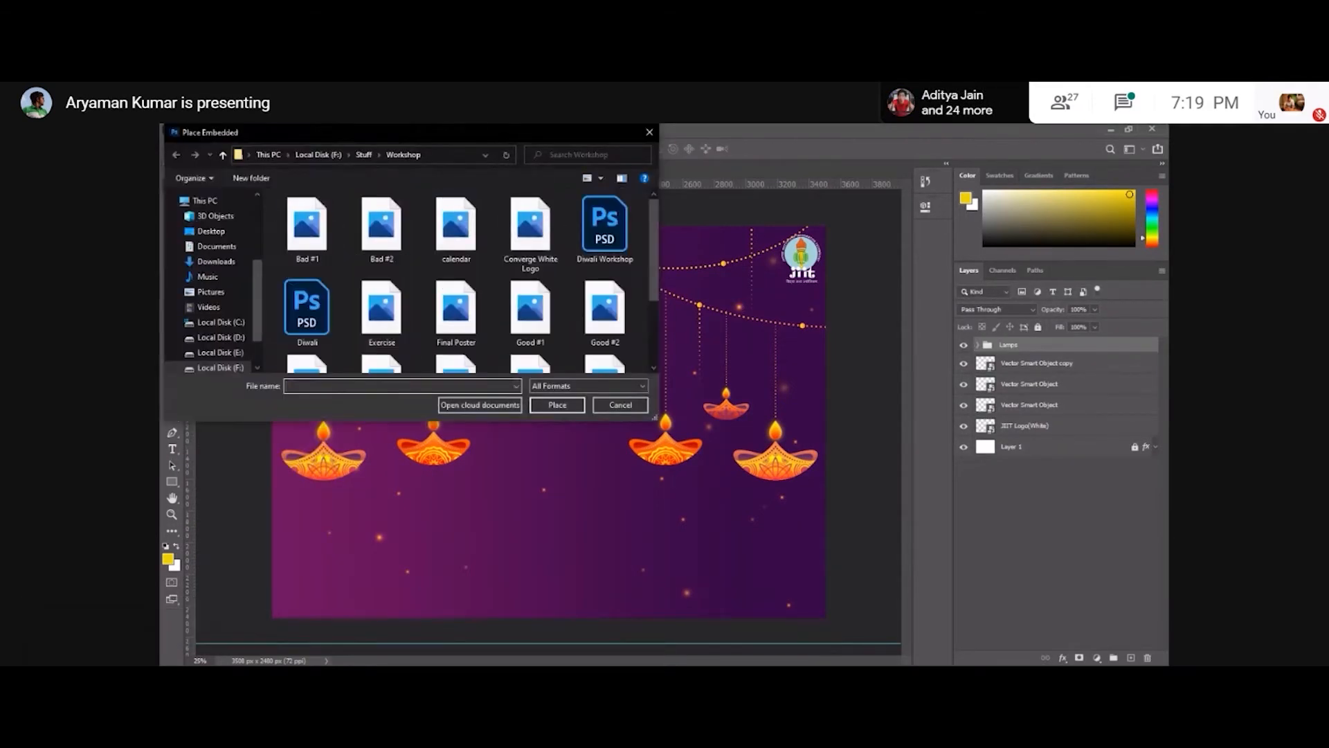
double_click(533, 242)
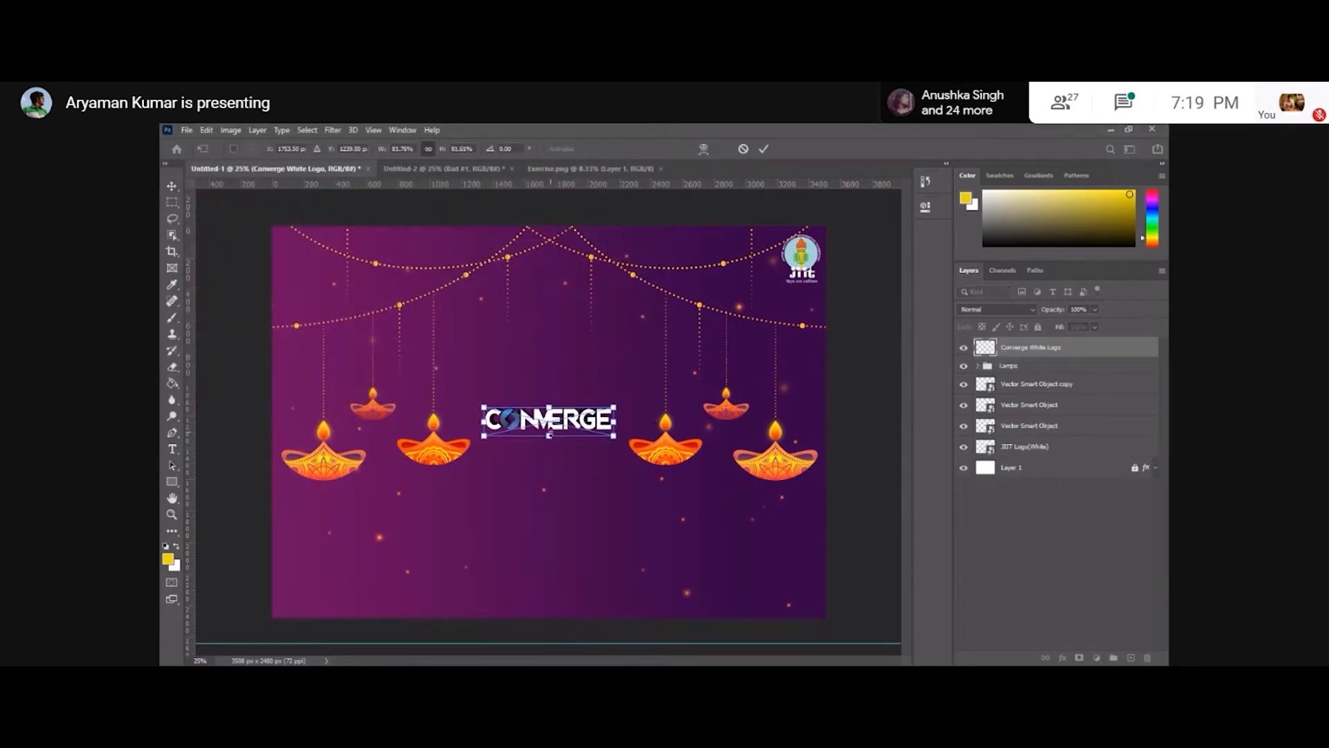
left_click_drag(549, 431, 509, 330)
key("Return")
key("ctrl+plus")
left_click_drag(568, 289, 607, 301)
key("ctrl+t")
key("Return")
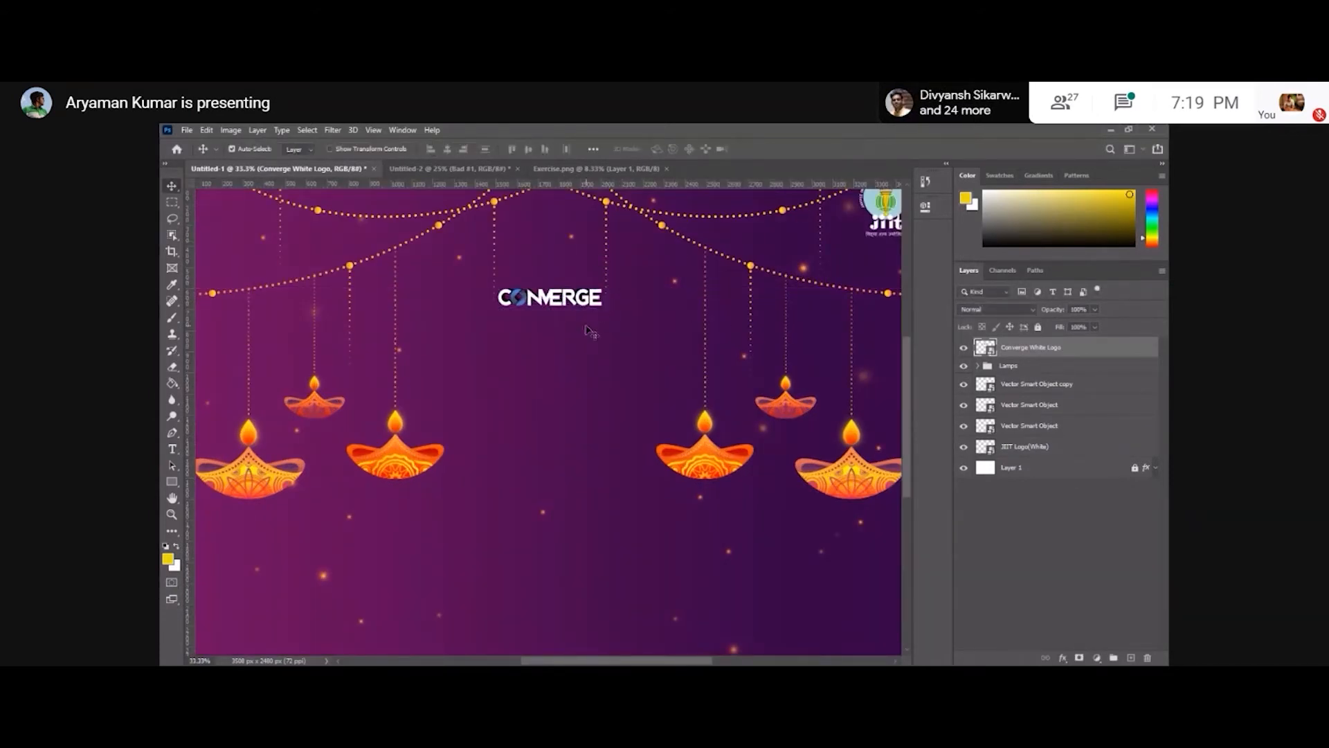
Add an 'invites you to' text layer just below the Converge logo.
left_click(172, 448)
left_click(547, 344)
type("invites you yto")
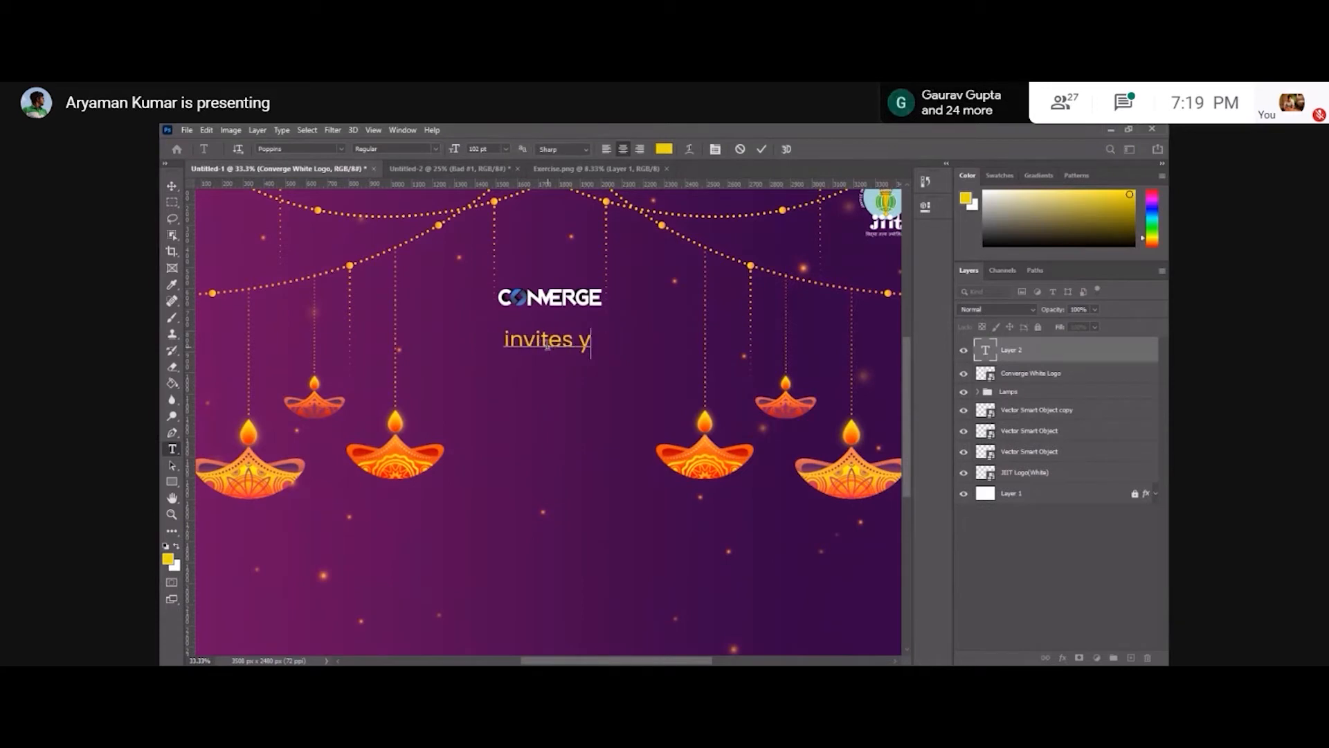
key("BackSpace")
key("BackSpace")
key("BackSpace")
type("to")
Set the invites text's font to Redressed at 72 pt and move it just under the logo.
key("ctrl+a")
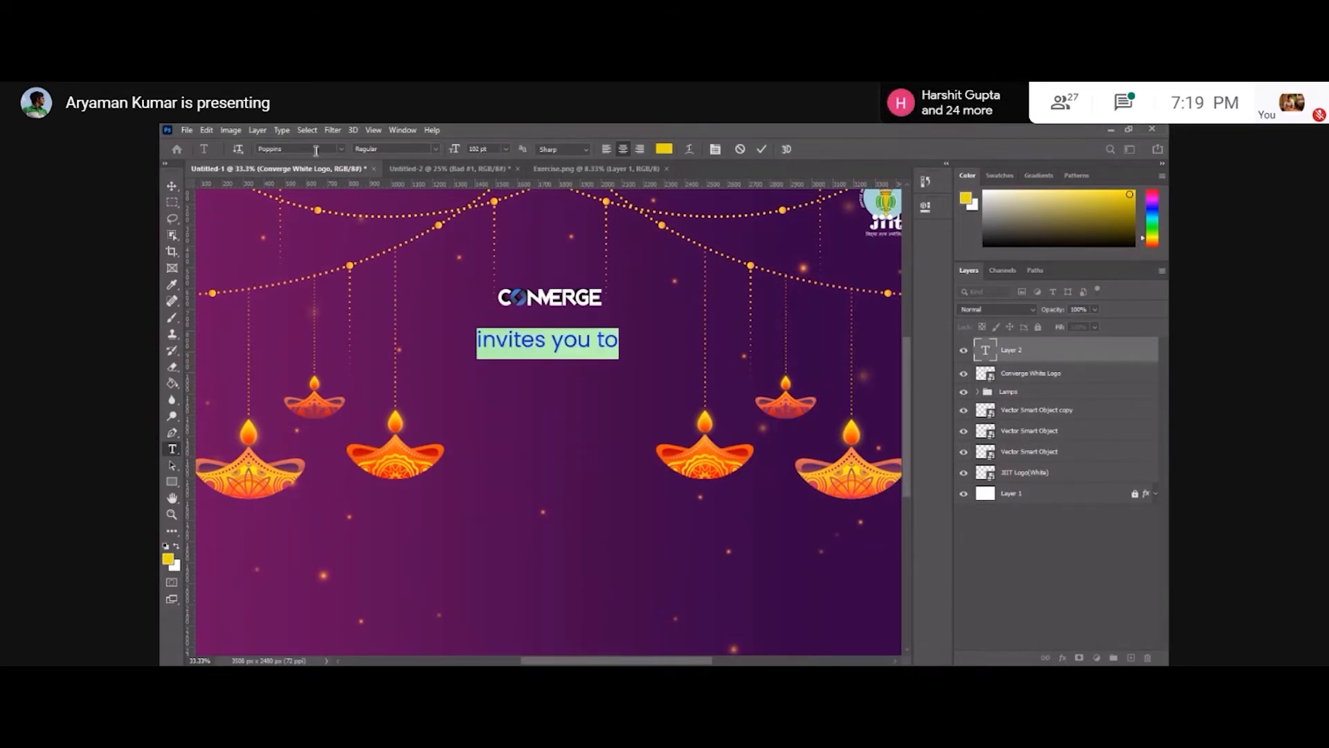
left_click(298, 148)
type("red")
key("Return")
type("72")
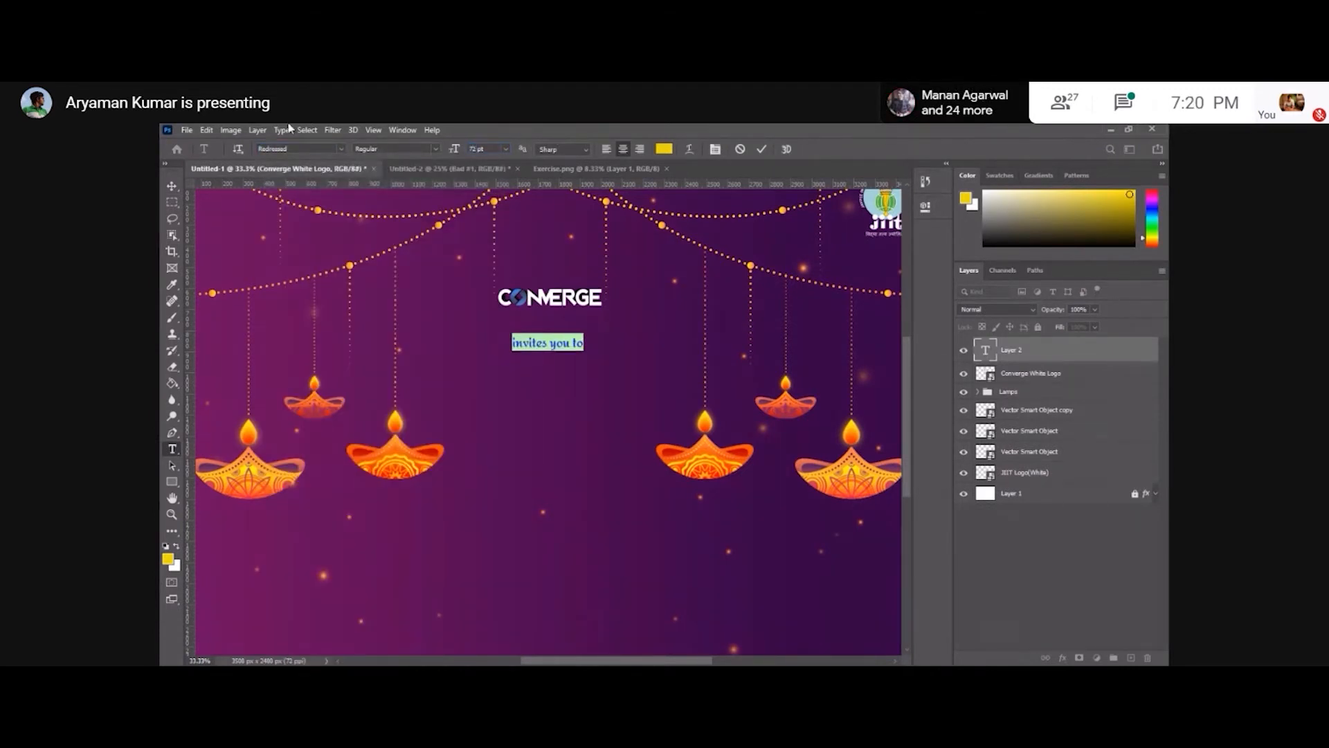
left_click(172, 186)
left_click_drag(569, 349, 568, 327)
key("ctrl+minus")
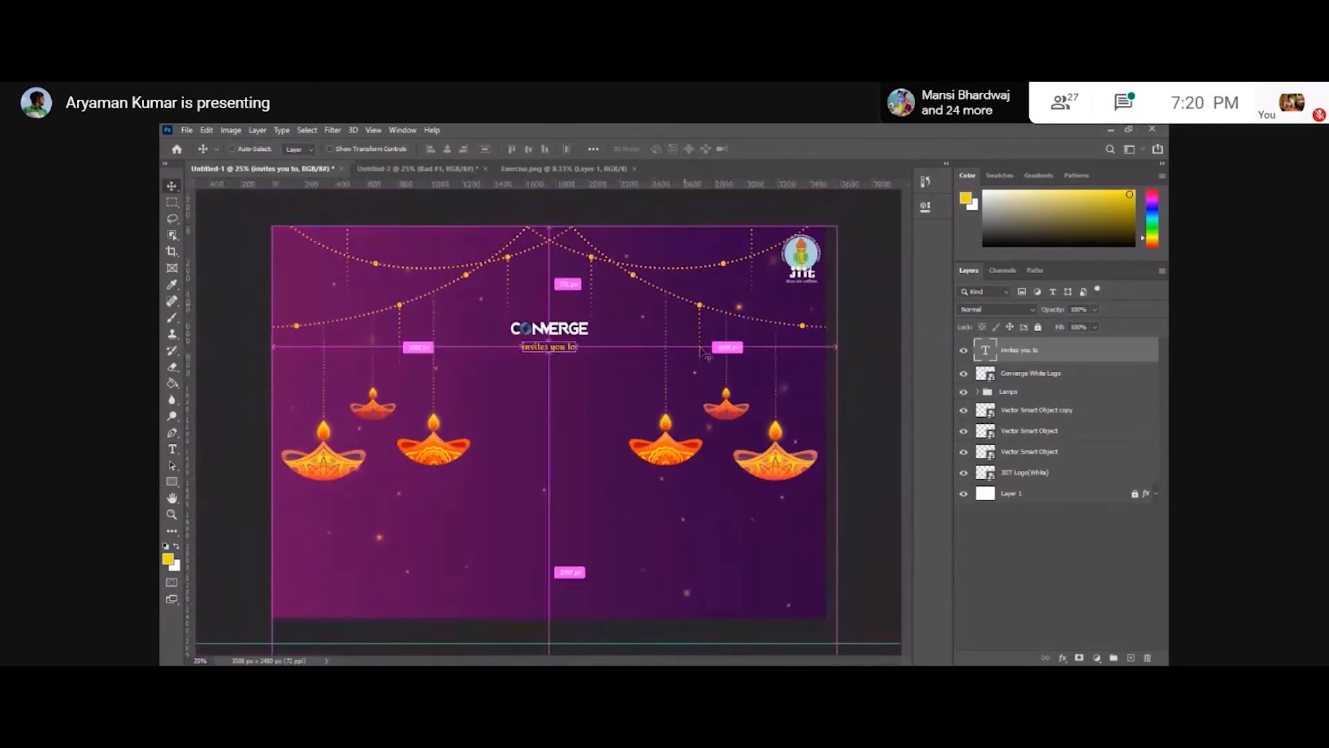
Add a 'Diwali Celebration' text layer between the lamps in the middle of the poster.
left_click(864, 370)
key("t")
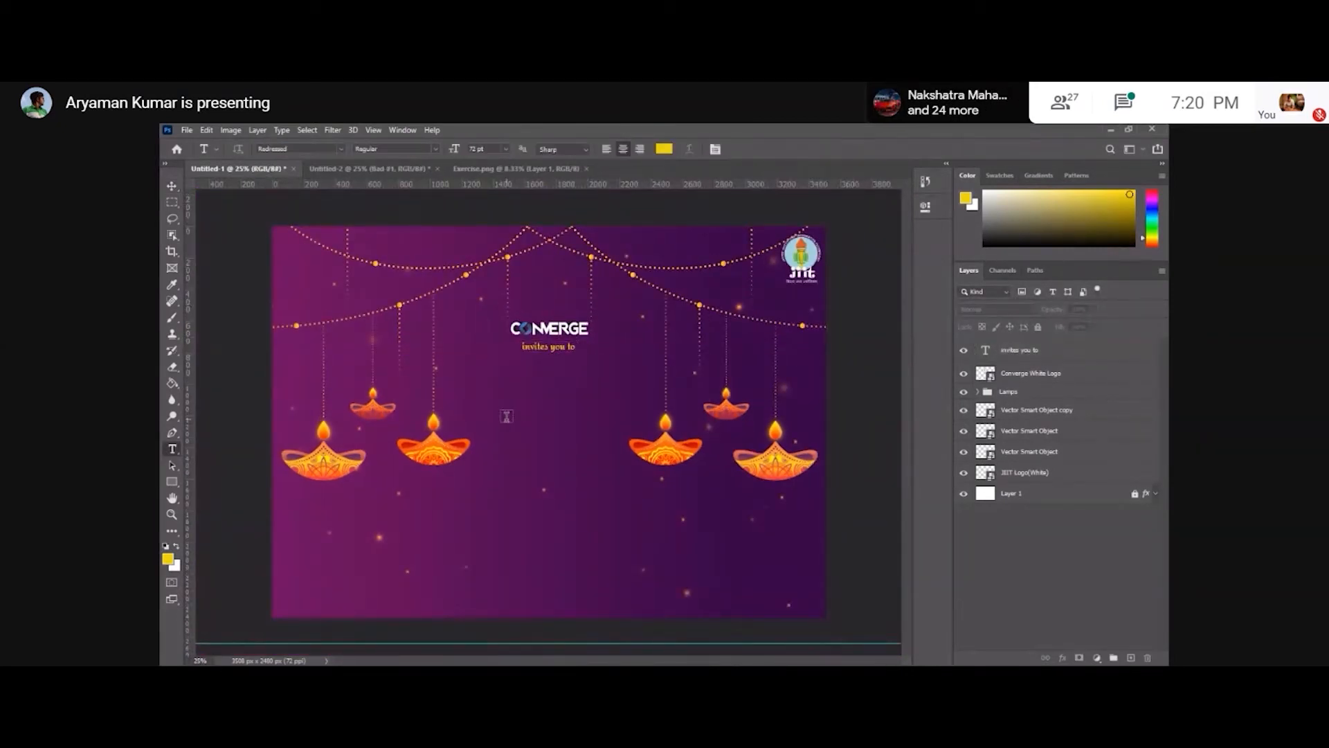
left_click(497, 411)
type("Diwali Celebration")
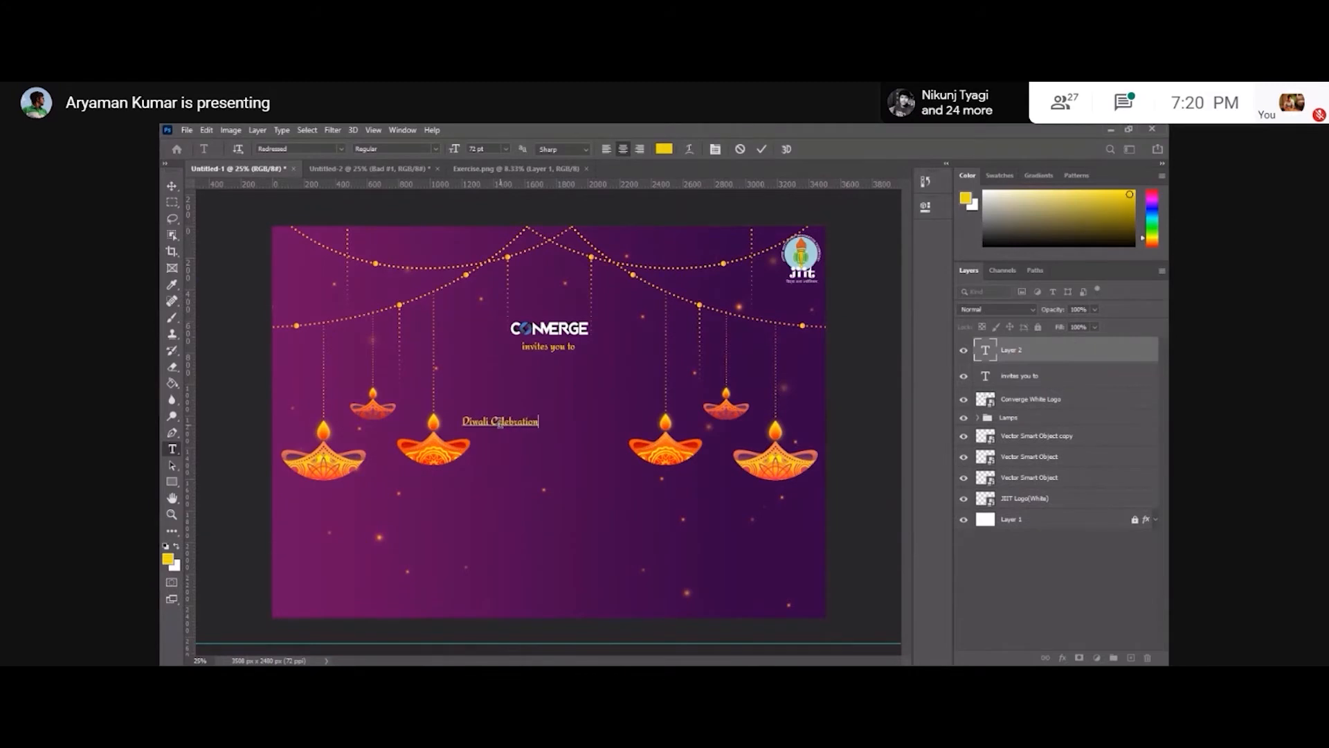
Set the Diwali Celebration text's font to Enchanting Celebrations at 102 pt.
key("ctrl+a")
left_click(310, 148)
type("enchan")
left_click(346, 186)
left_click(505, 148)
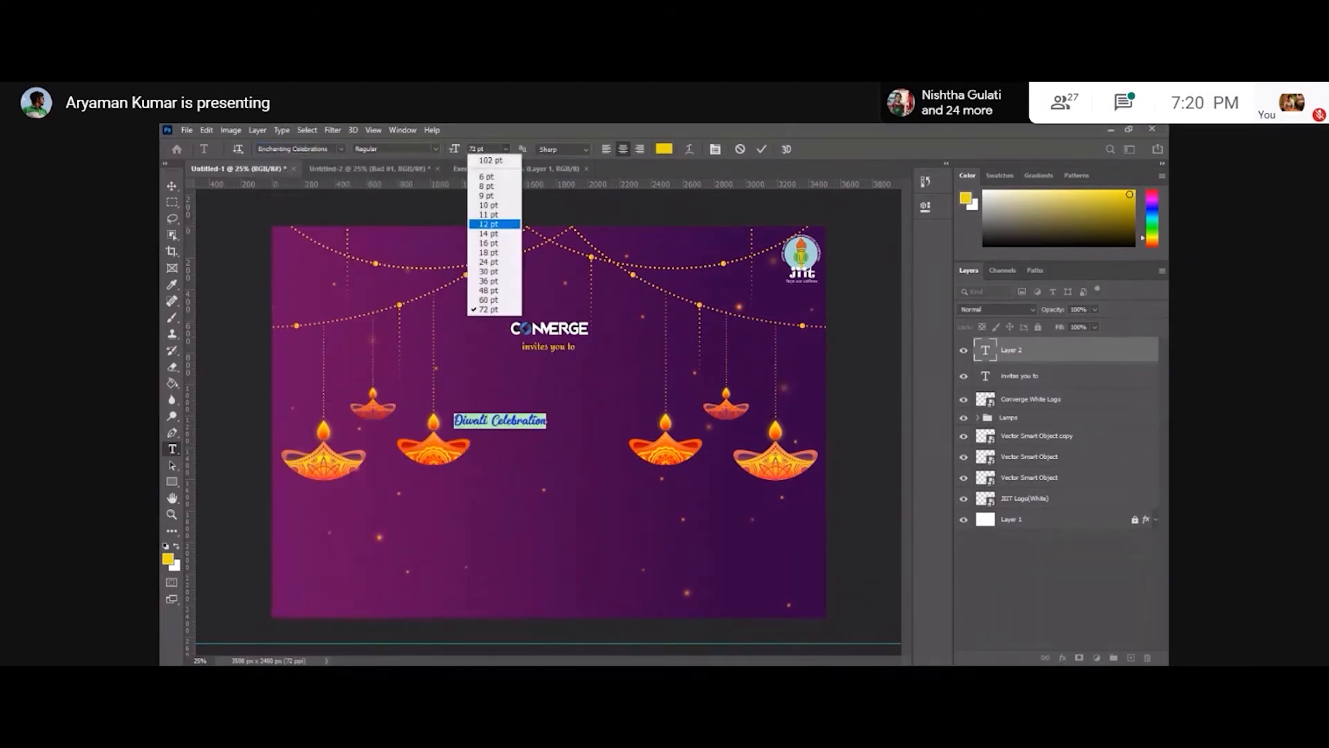
left_click(476, 148)
type("10")
left_click(172, 185)
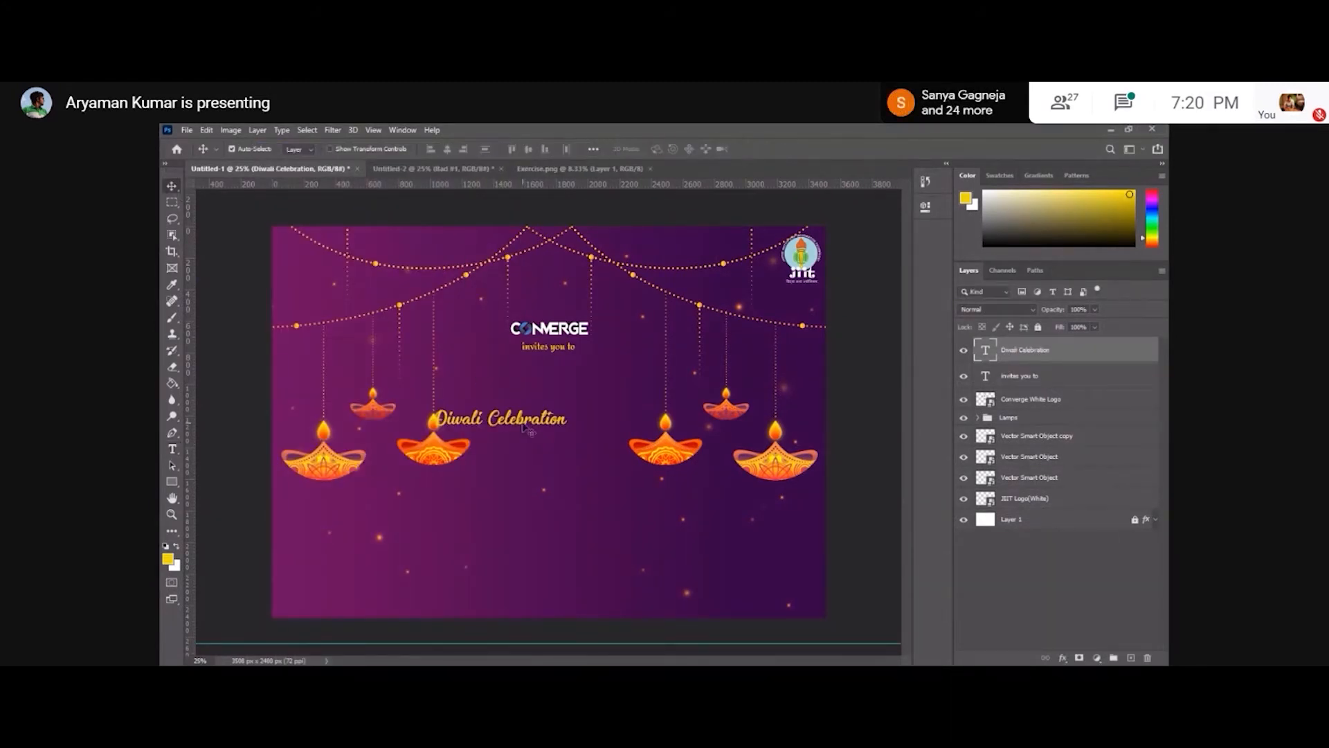
Move the Diwali Celebration text up and break it onto two lines after 'Diwali'.
left_click_drag(523, 425, 570, 389)
key("t")
left_click(536, 382)
key("Return")
Enlarge the Diwali Celebration text to about 186 pt and reposition it below the invites text.
key("ctrl+a")
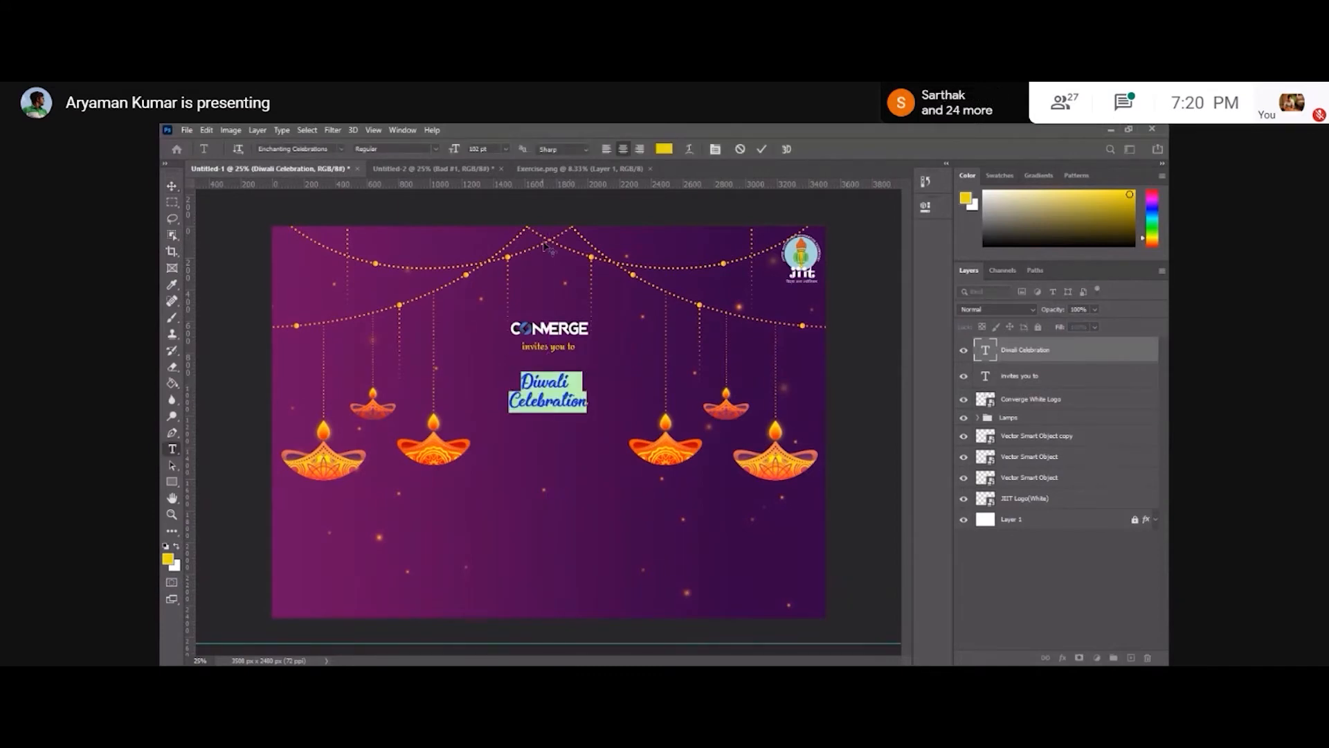
left_click(505, 149)
left_click_drag(479, 149, 457, 152)
left_click_drag(458, 153, 478, 150)
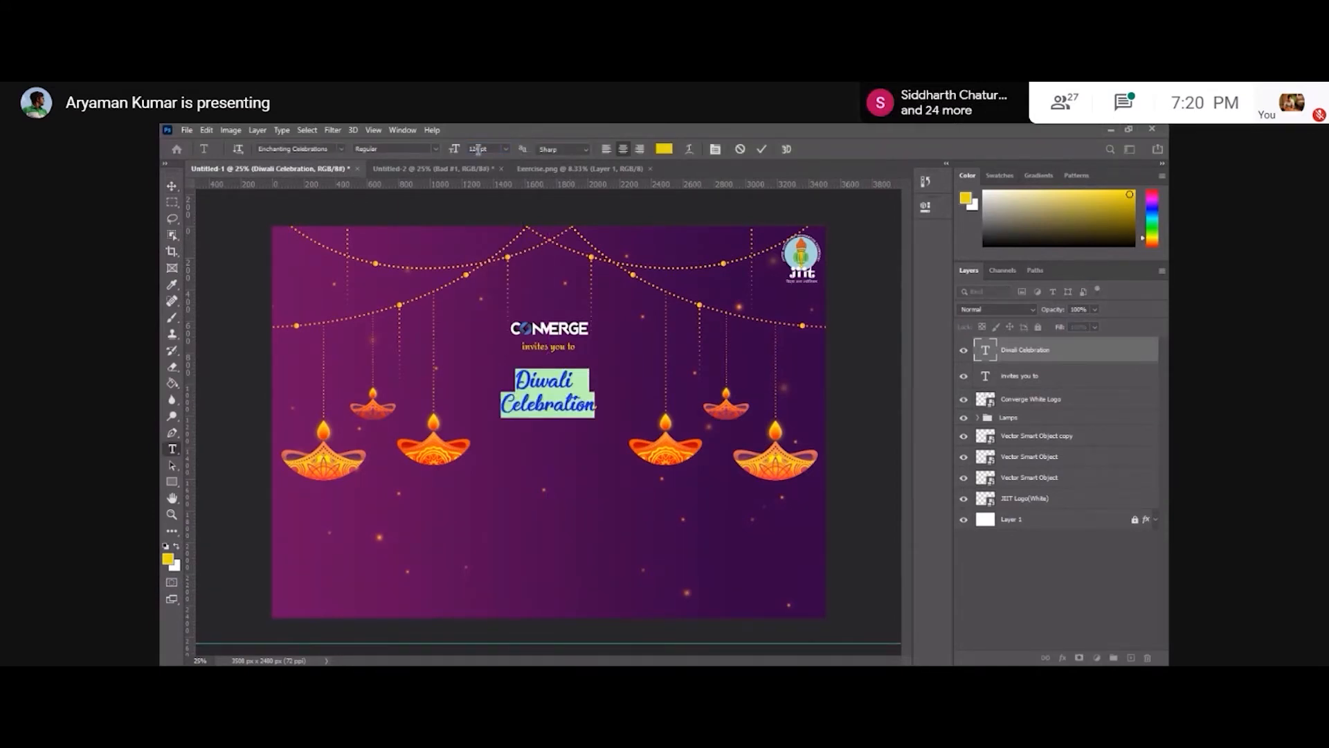
left_click(172, 187)
key("ctrl+plus")
left_click_drag(572, 354, 577, 368)
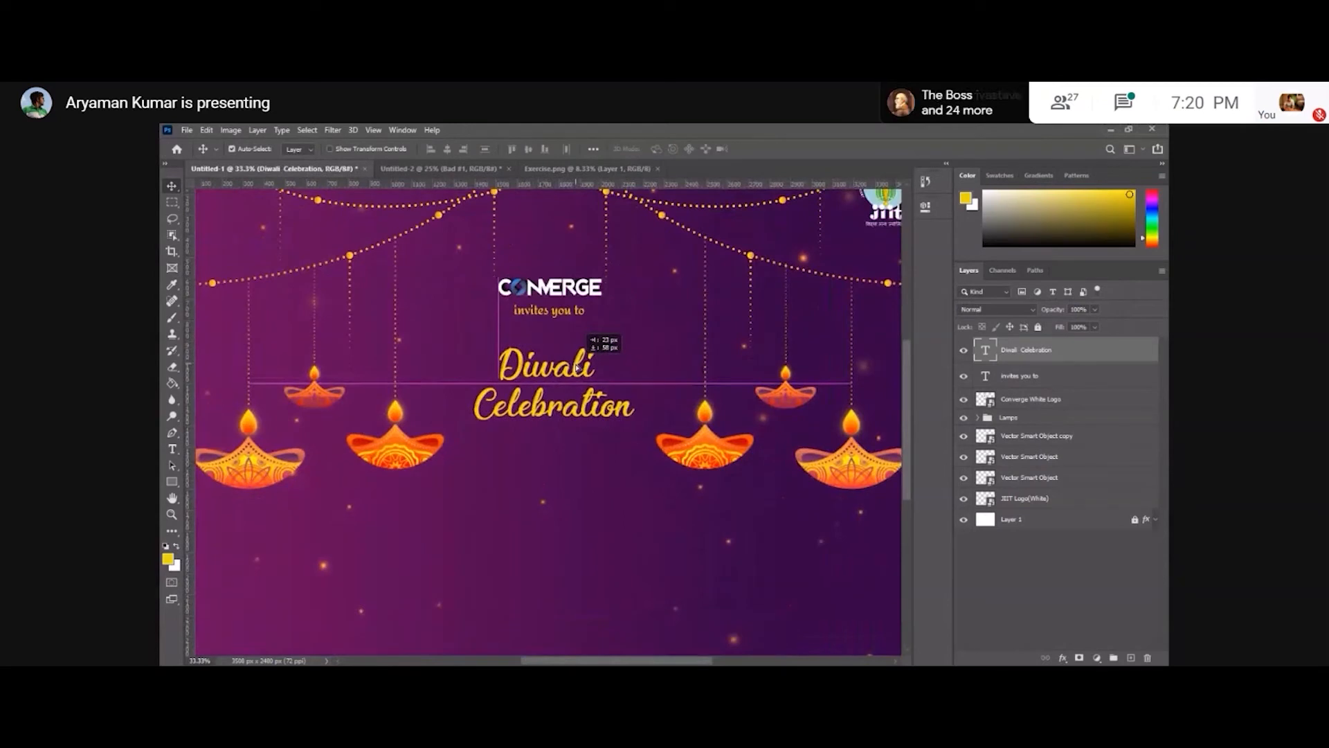
left_click(1036, 400, "shift")
left_click(447, 149)
left_click(1033, 578)
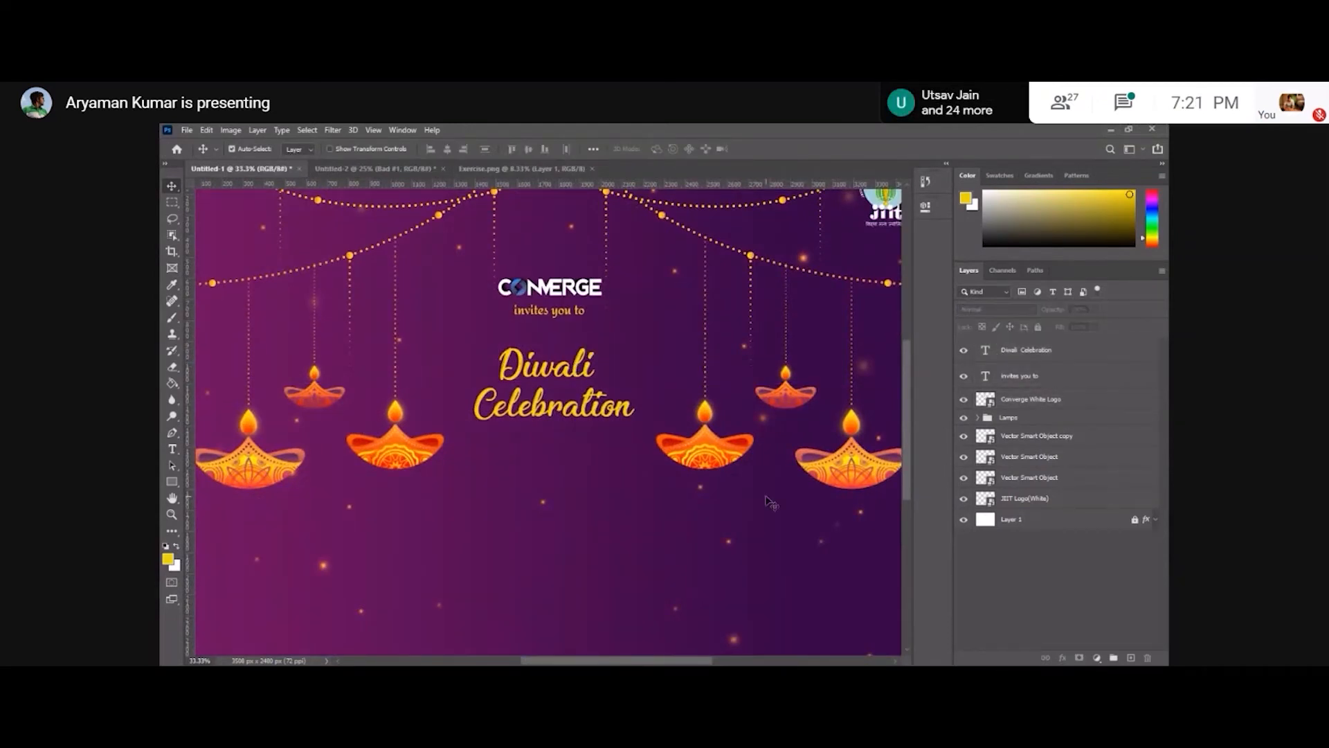
scroll(550, 387, "down", 3)
double_click(985, 350)
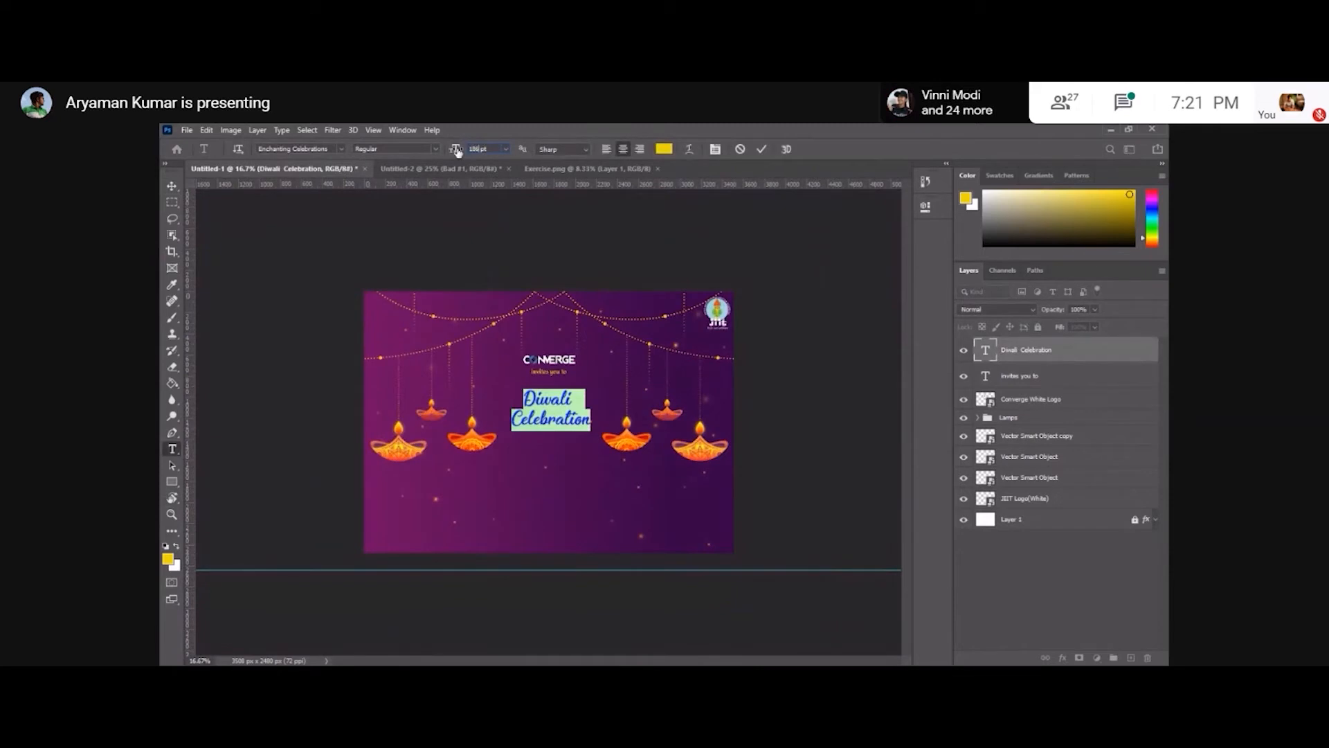
left_click(172, 187)
key("ctrl+plus")
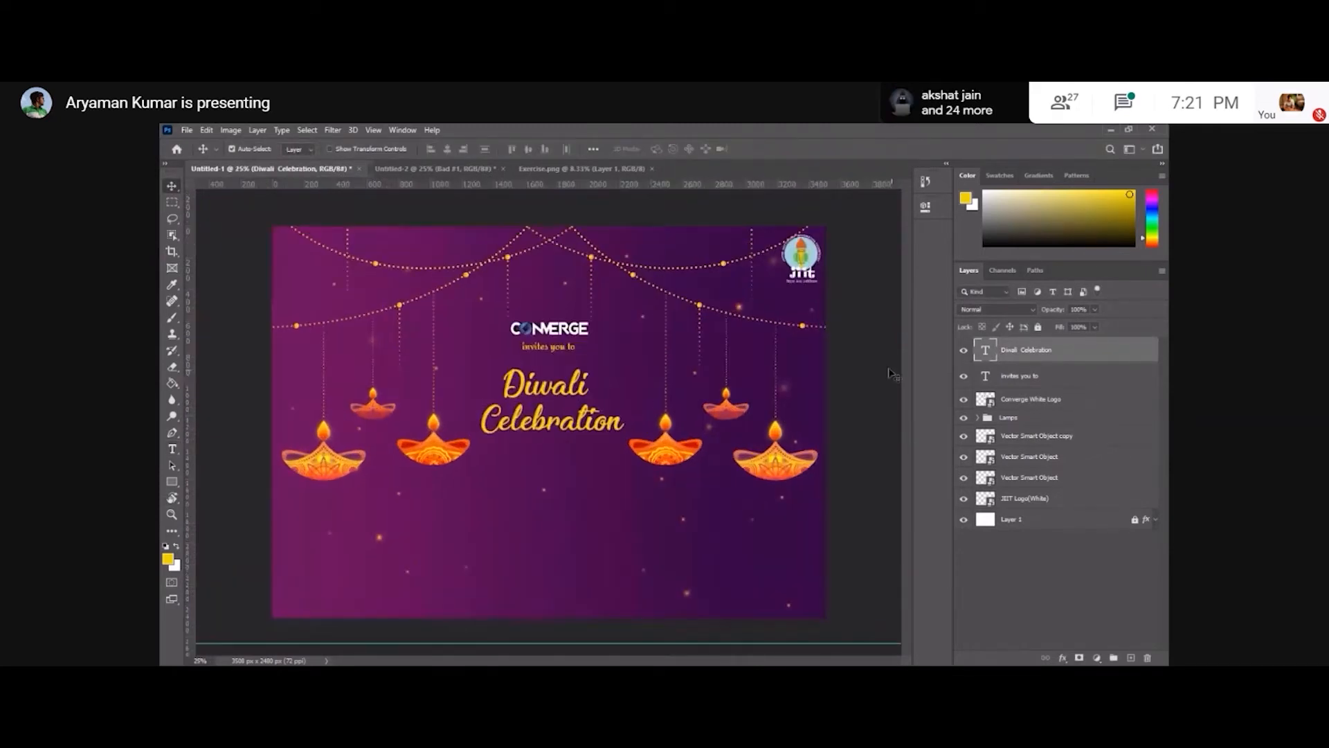
Try changing the Diwali Celebration text color to black.
double_click(985, 350)
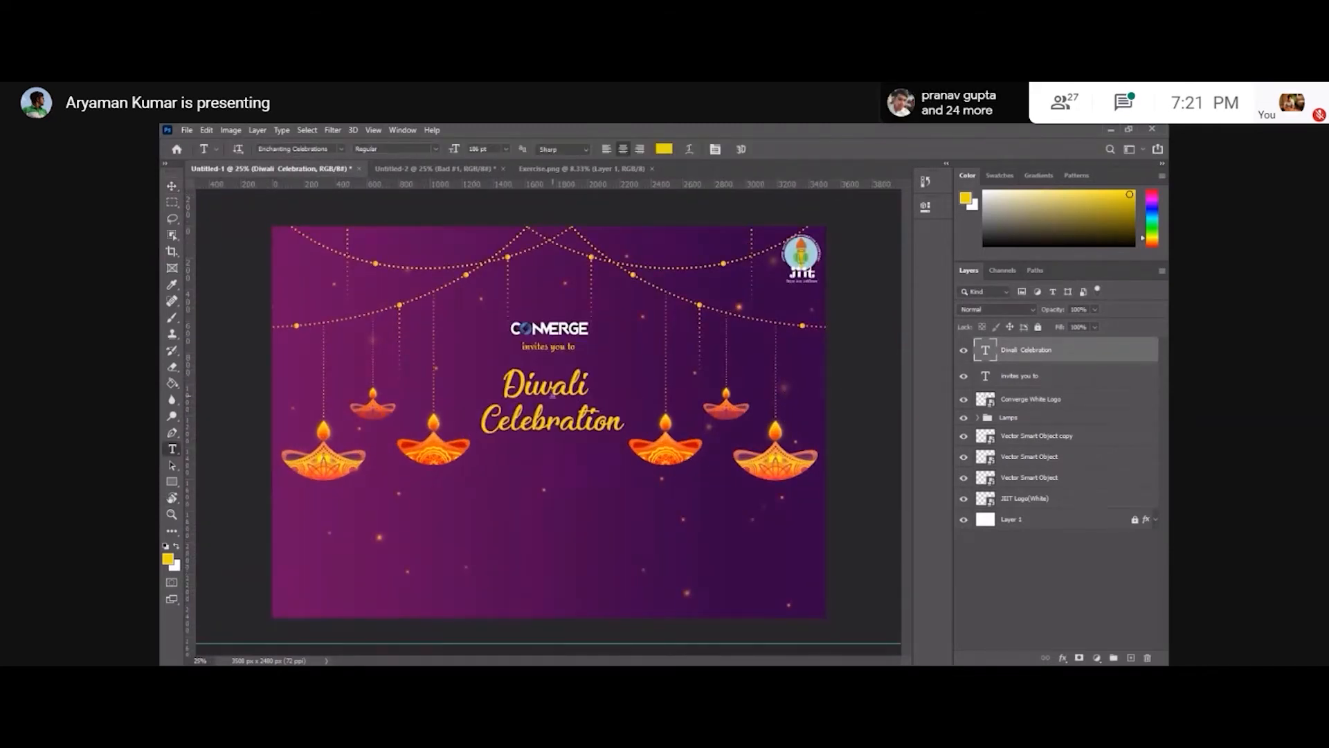
left_click(662, 149)
left_click(633, 609)
left_click(836, 443)
left_click(171, 187)
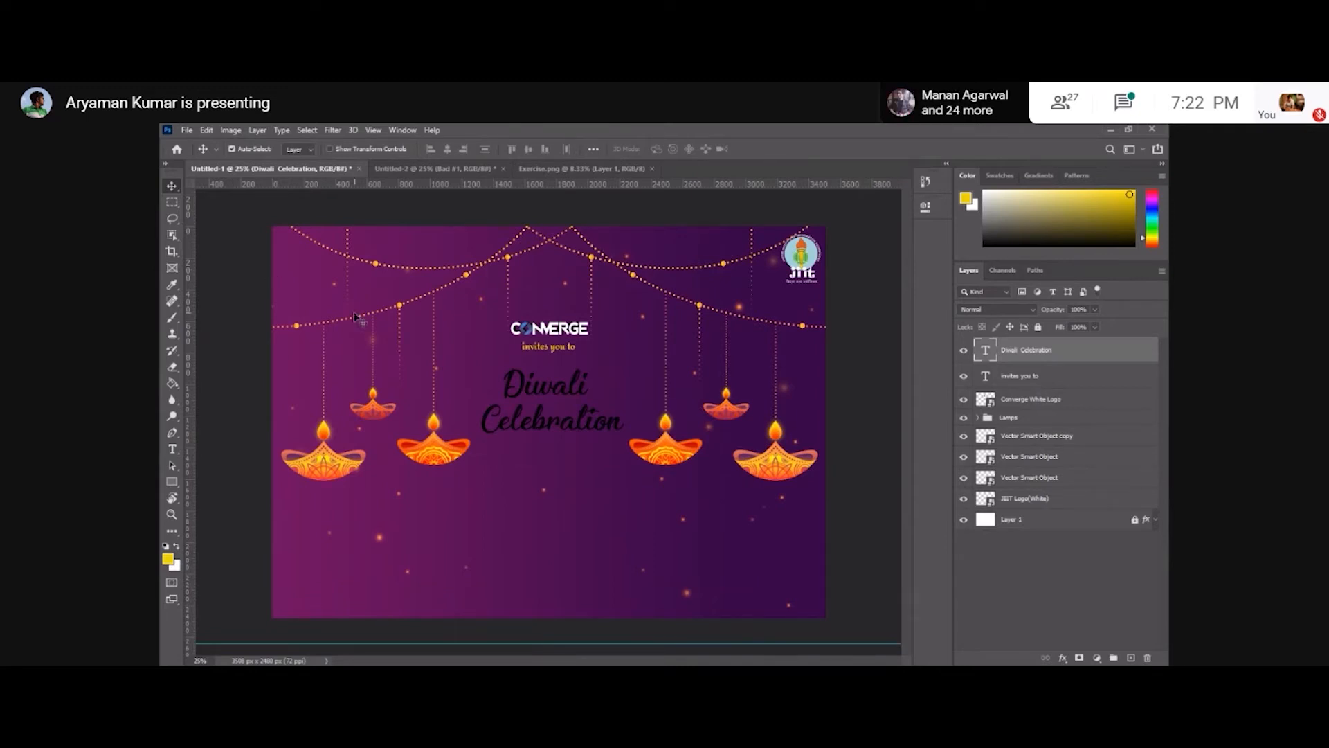
Recolor the Diwali Celebration text to the yellow foreground color ead709 and deselect it.
key("t")
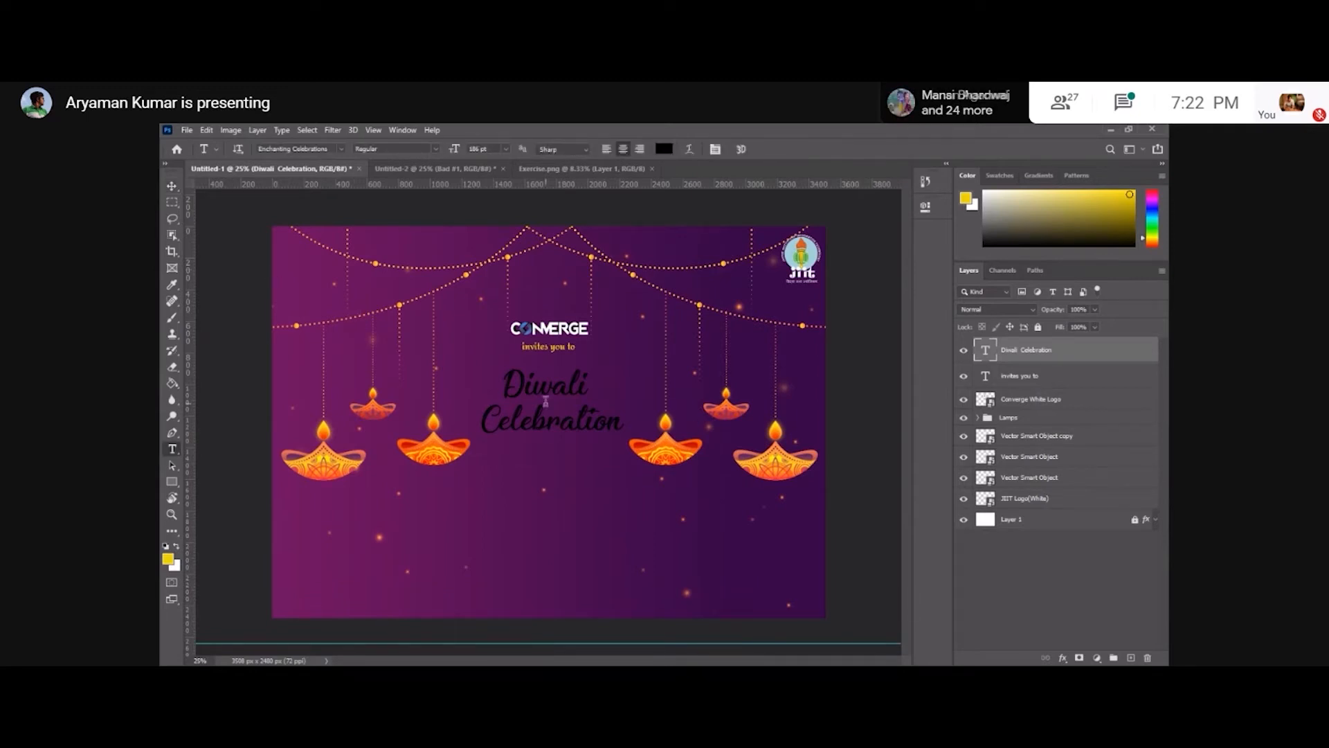
left_click(546, 401)
key("ctrl+a")
left_click(663, 147)
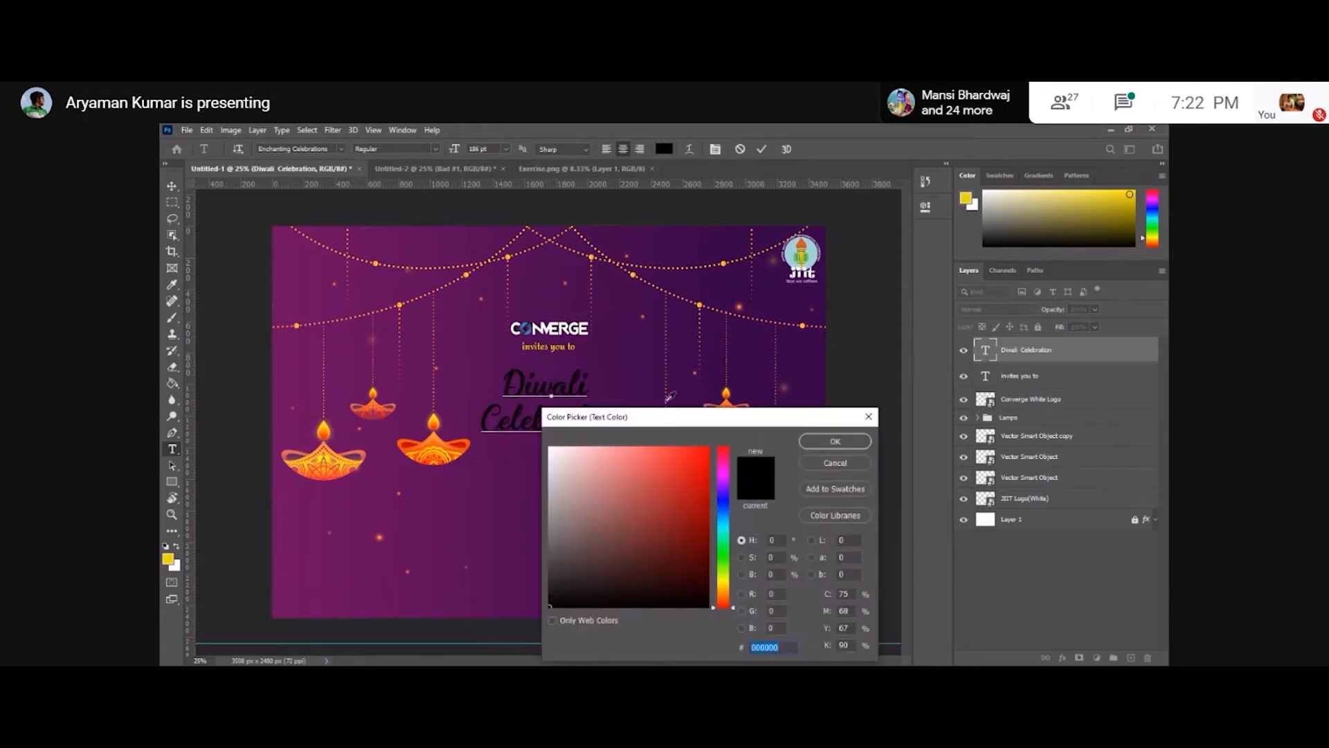
left_click(169, 559)
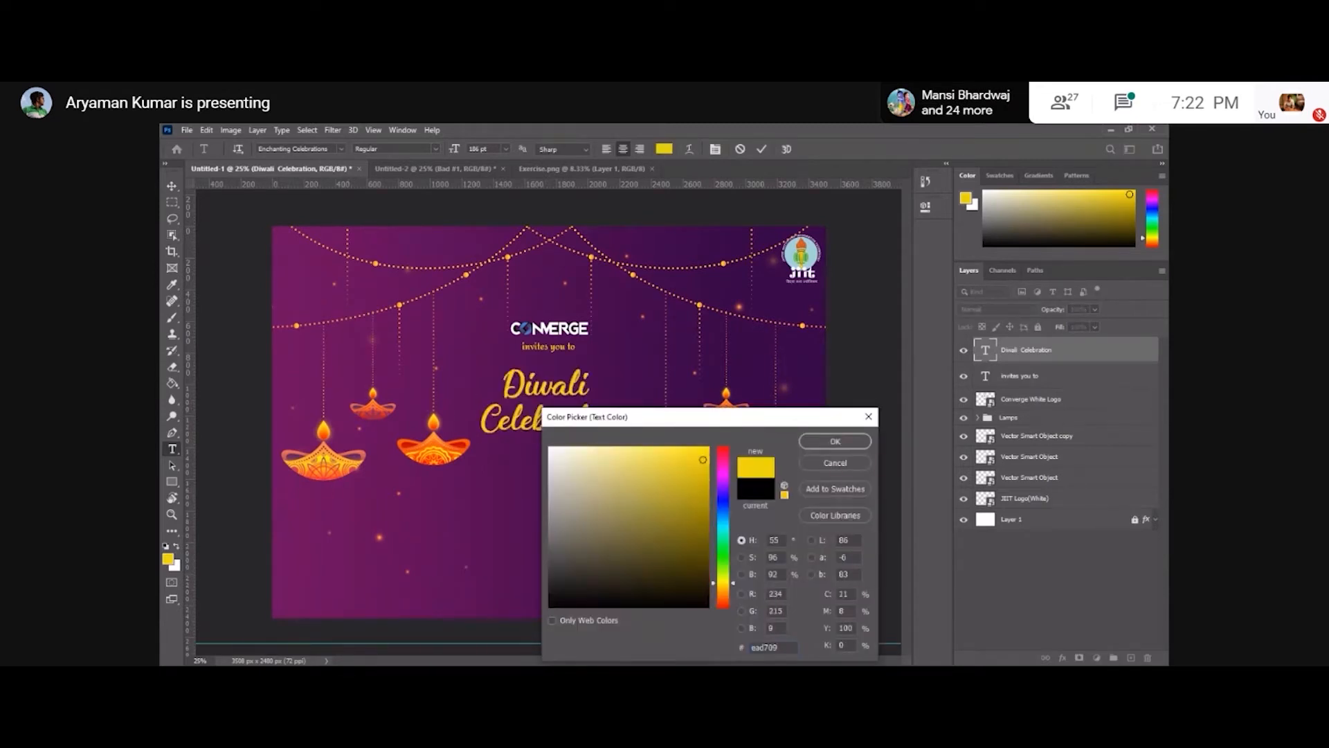
key("Return")
left_click(231, 333)
key("v")
left_click(232, 333)
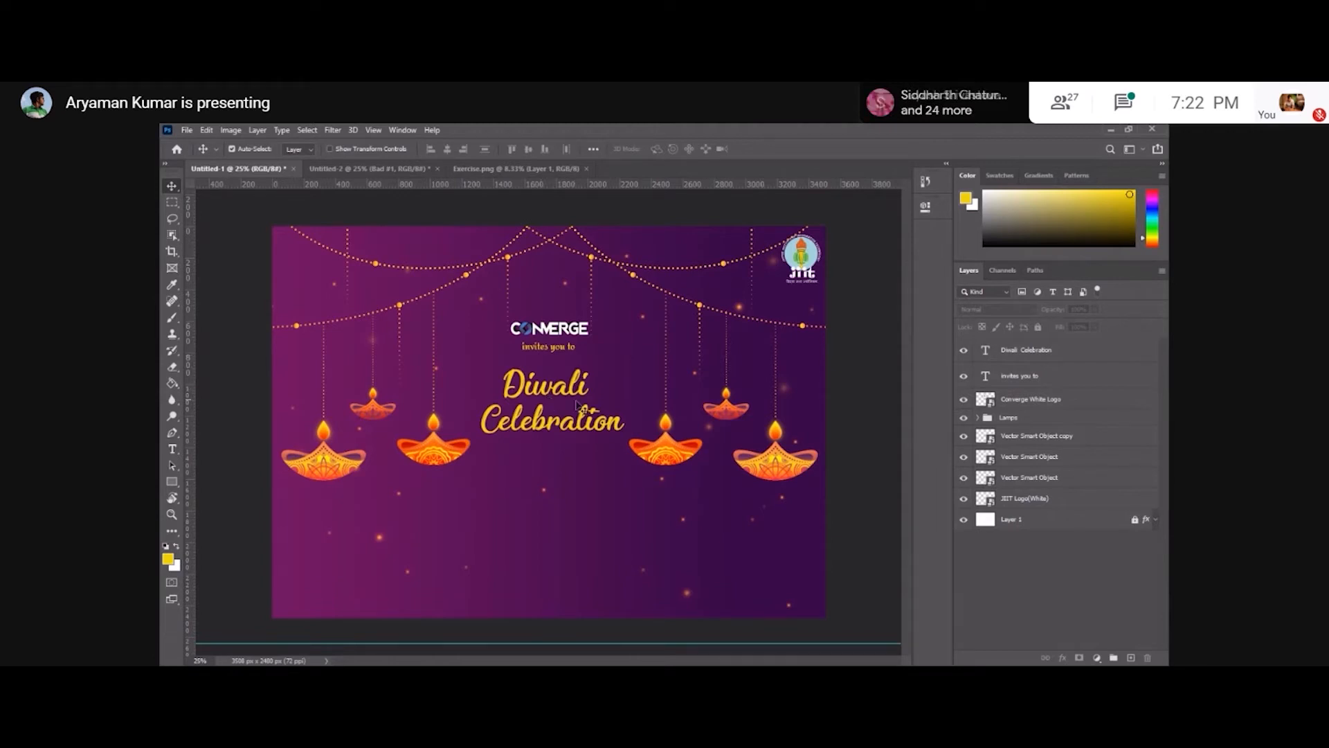
Try recoloring the Diwali Celebration text dark purple 350546.
key("t")
left_click(550, 389)
key("ctrl+a")
left_click(668, 150)
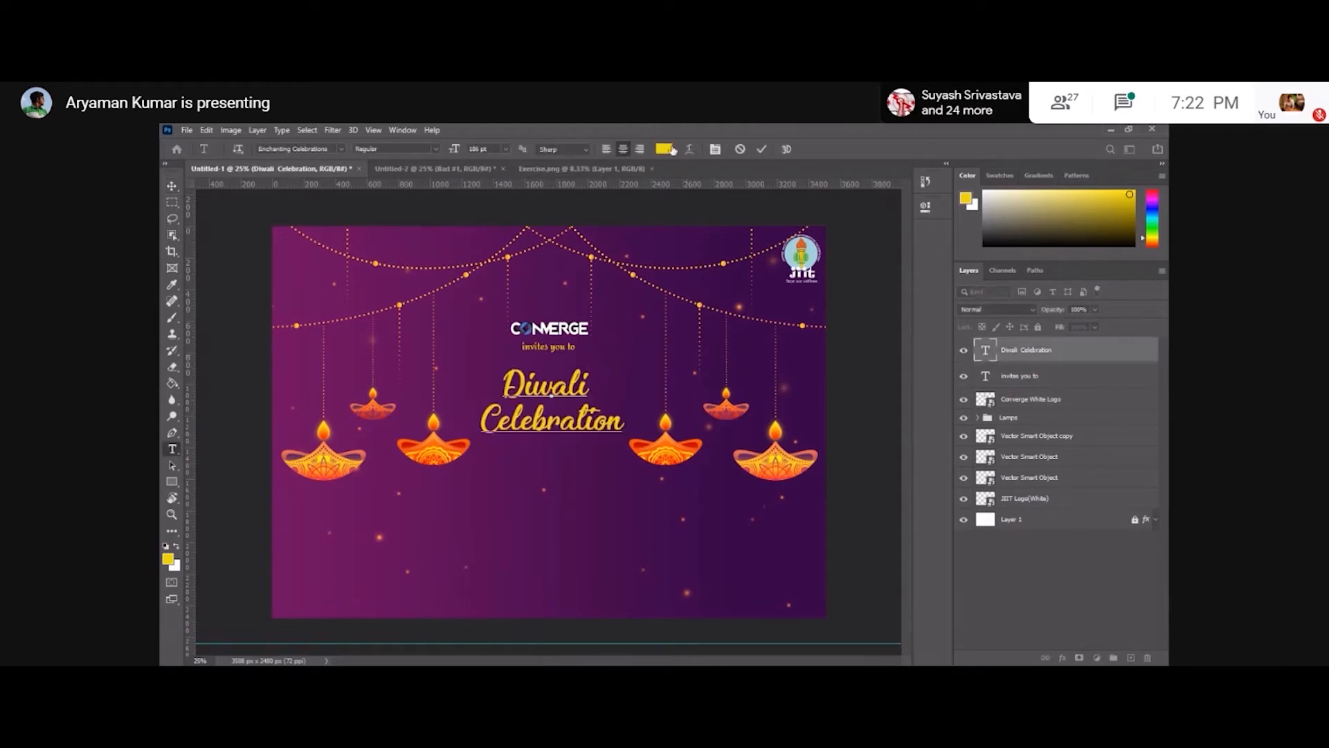
left_click(737, 341)
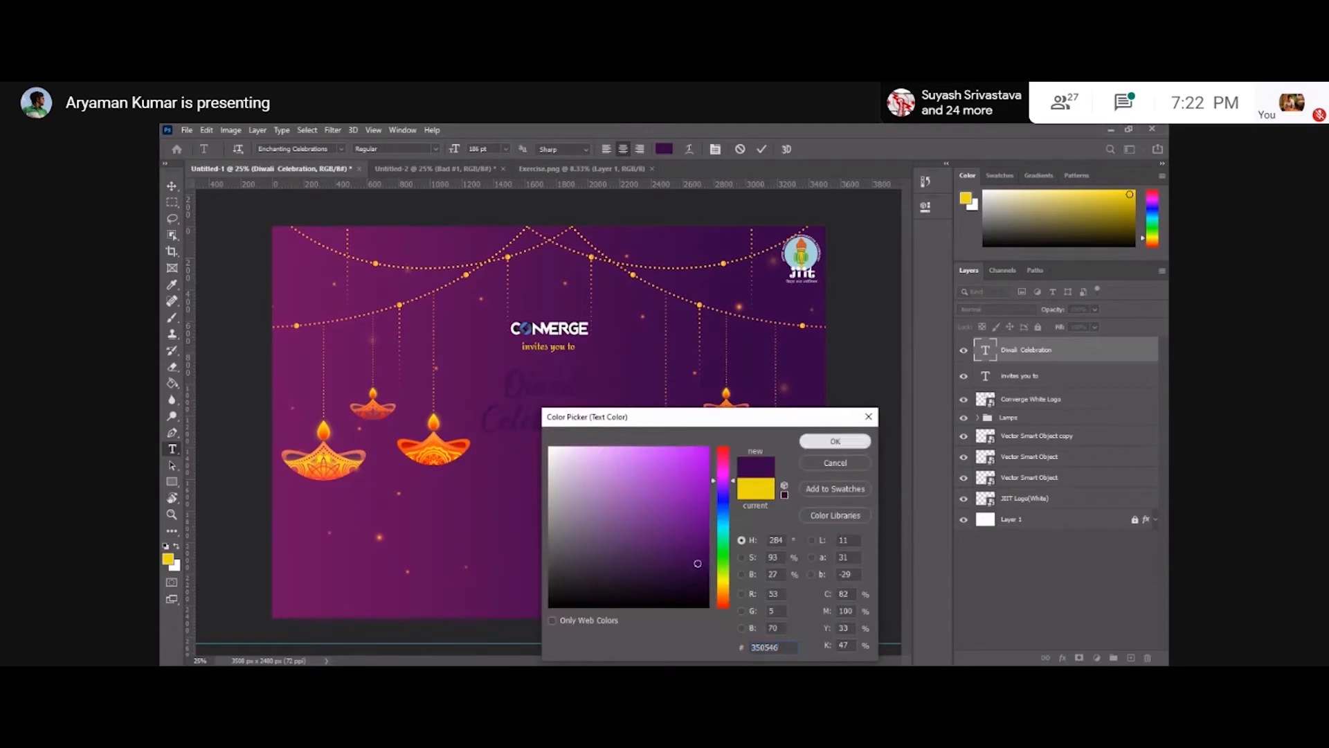
left_click(836, 441)
left_click(171, 185)
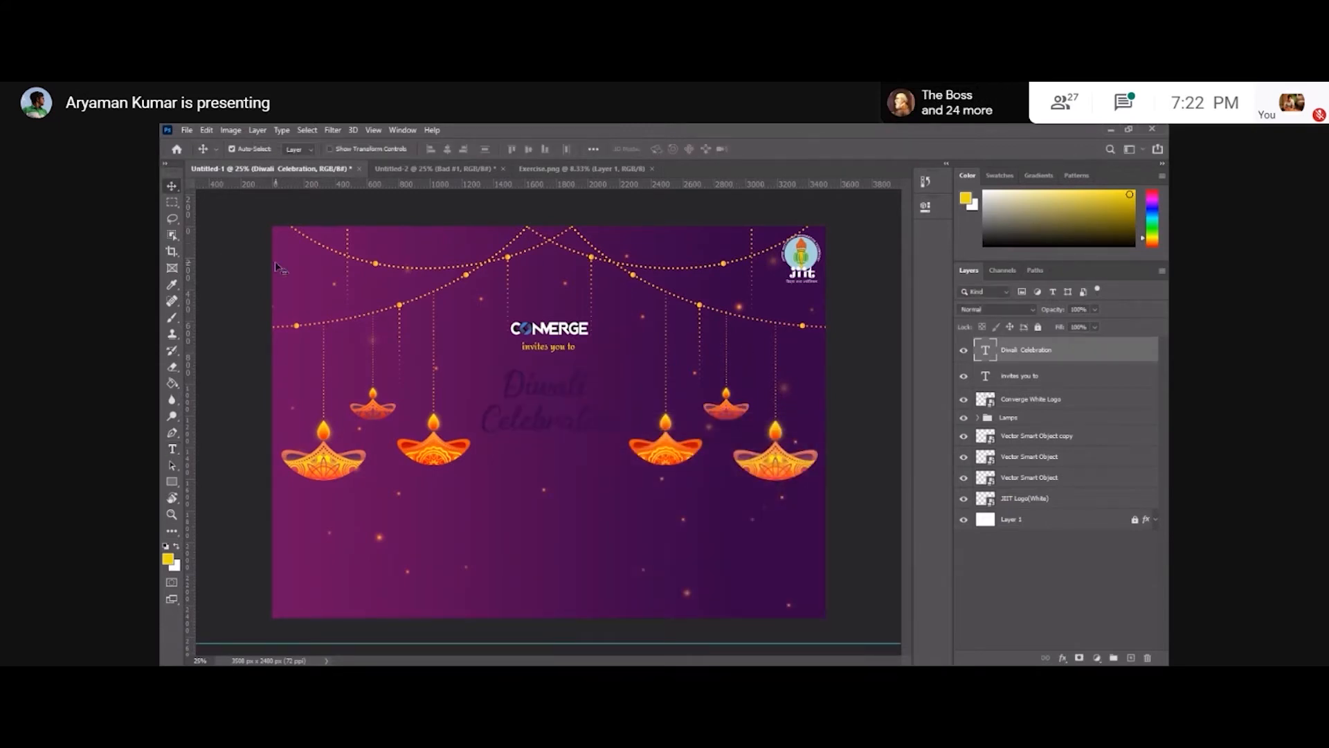
Set the Diwali Celebration text color back to the yellow foreground color ead709.
key("t")
left_click(549, 386)
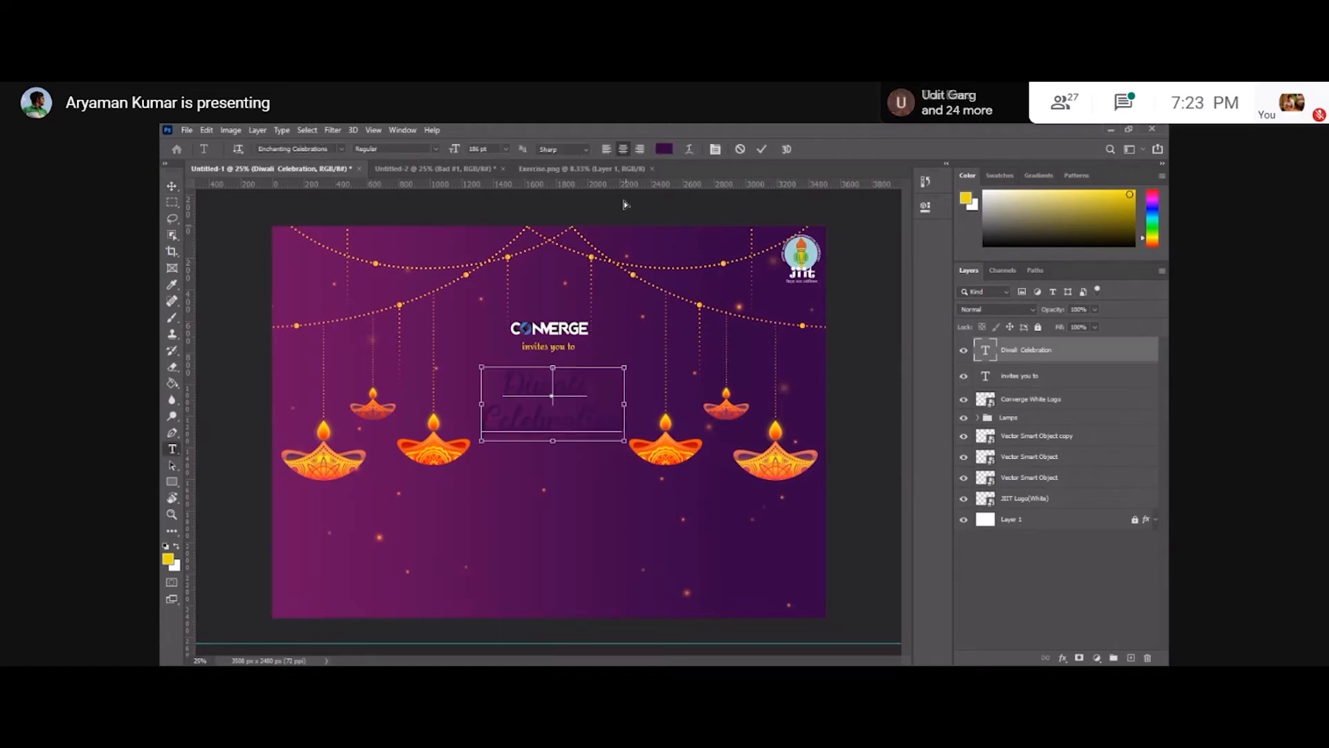
left_click(665, 149)
left_click(168, 558)
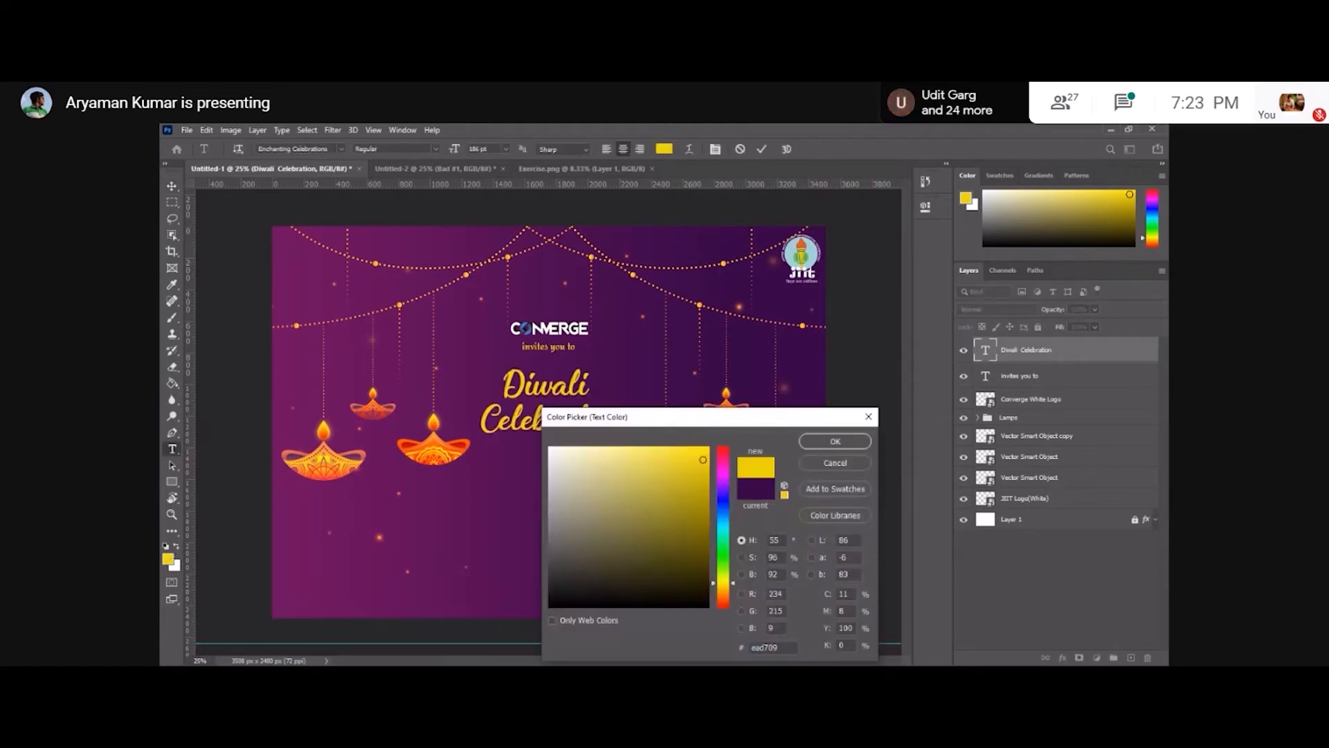
key("Return")
left_click(171, 185)
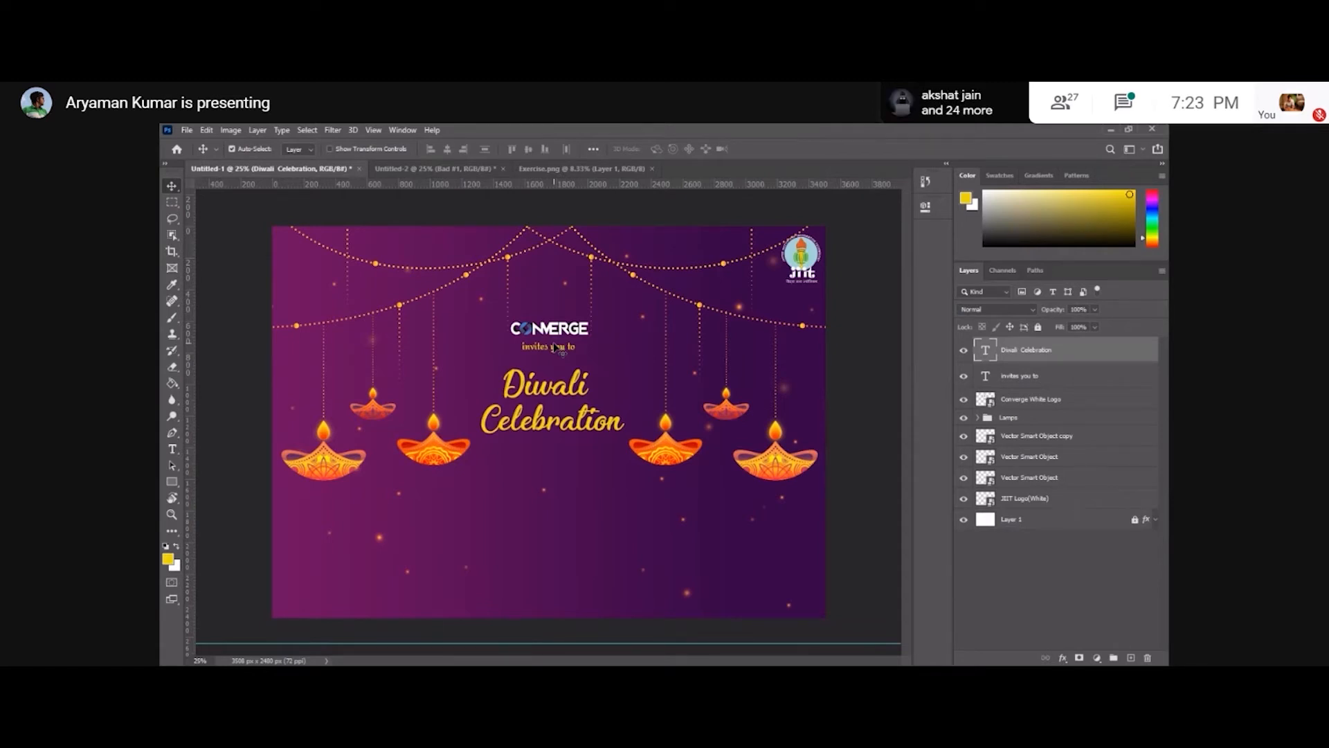
Type a two-line text below the heading reading "Date: 10th November" and "Time: 7:00 PM", then move it slightly lower.
left_click(245, 276)
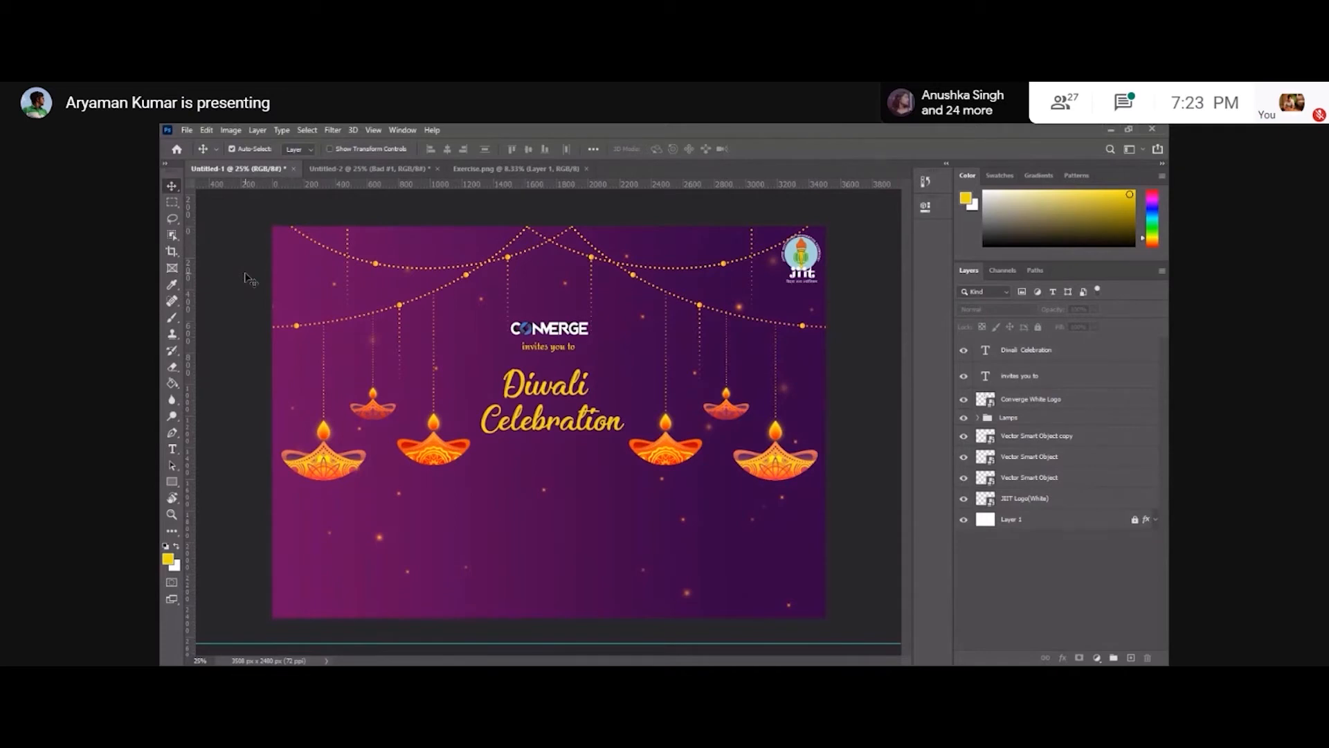
left_click(173, 448)
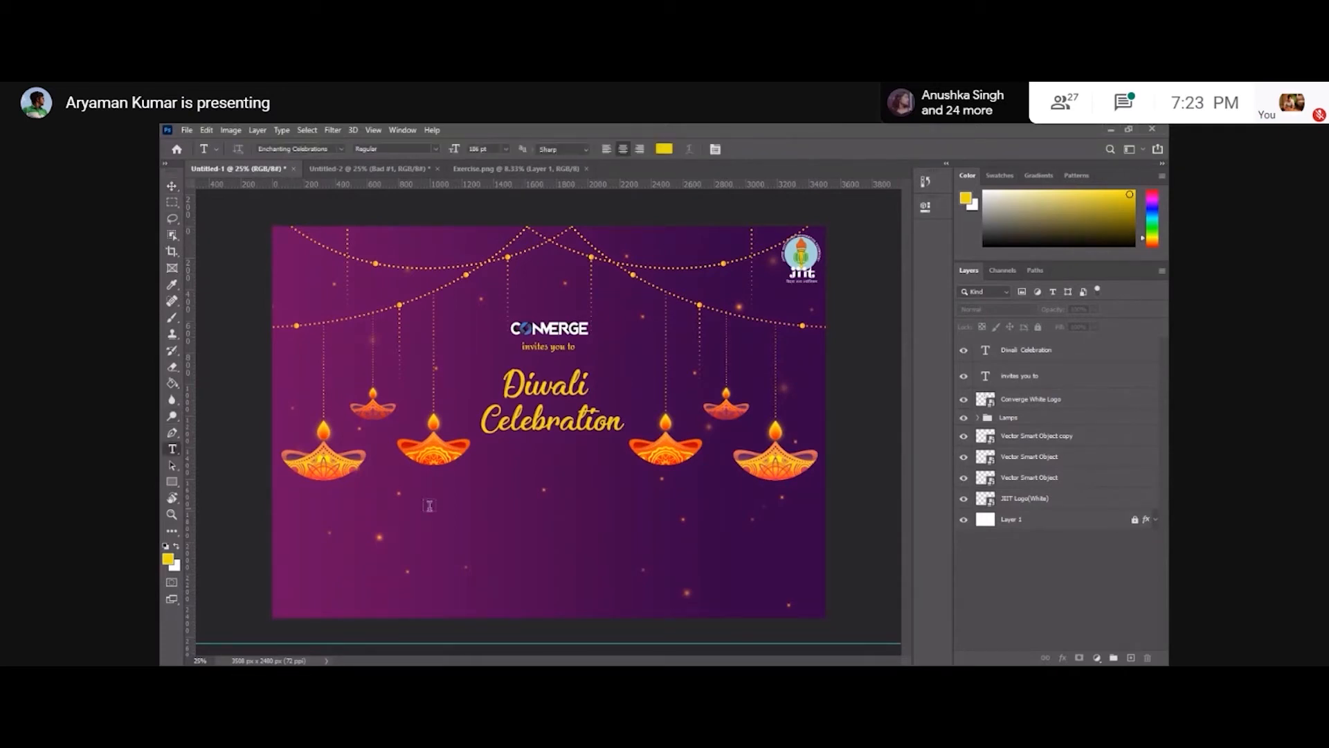
left_click(517, 510)
type("DAte")
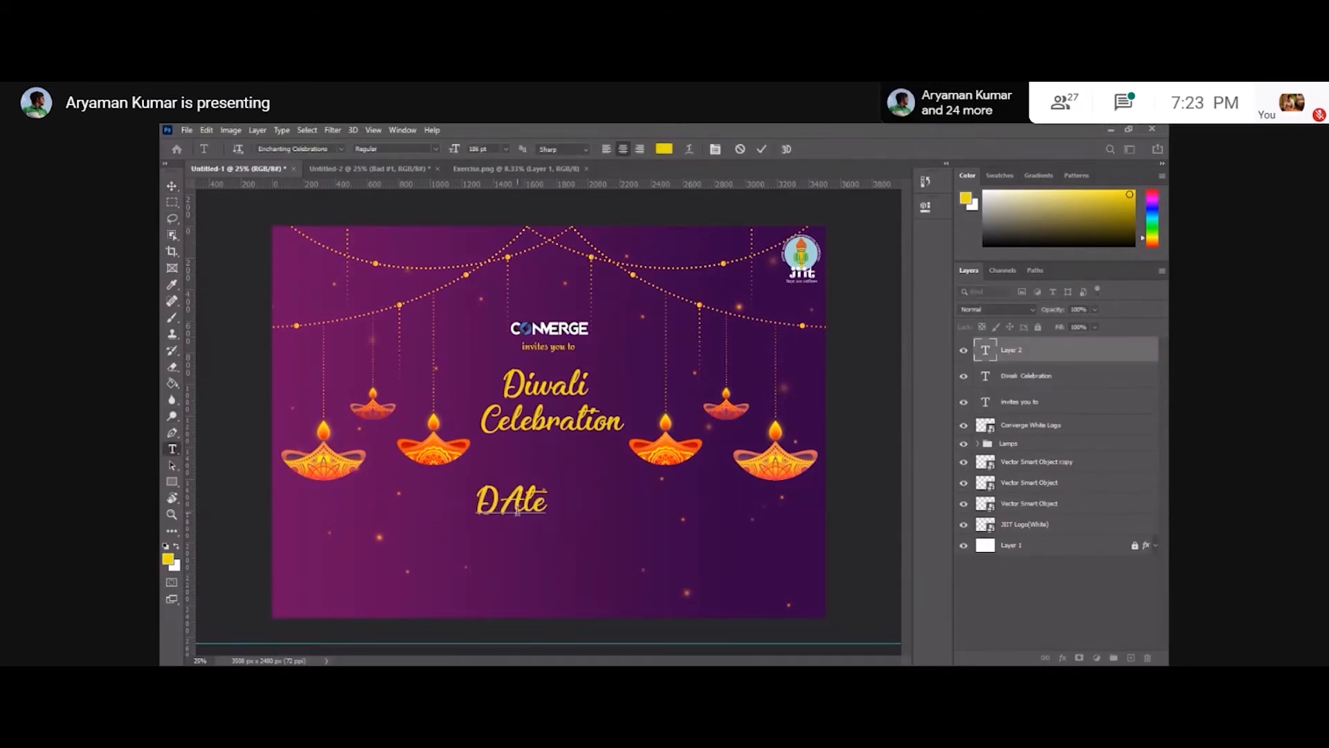
key("BackSpace")
key("BackSpace")
key("BackSpace")
type("ate:")
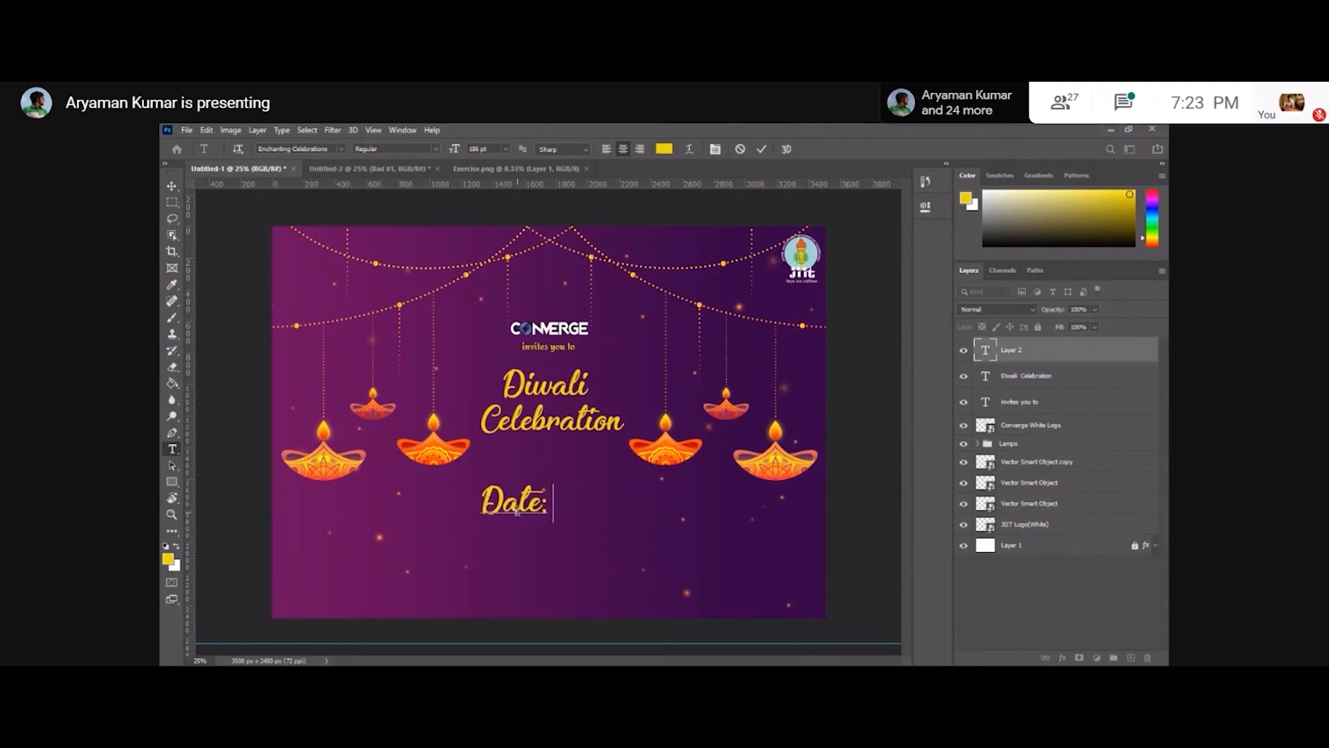
type(" 10t")
key("BackSpace")
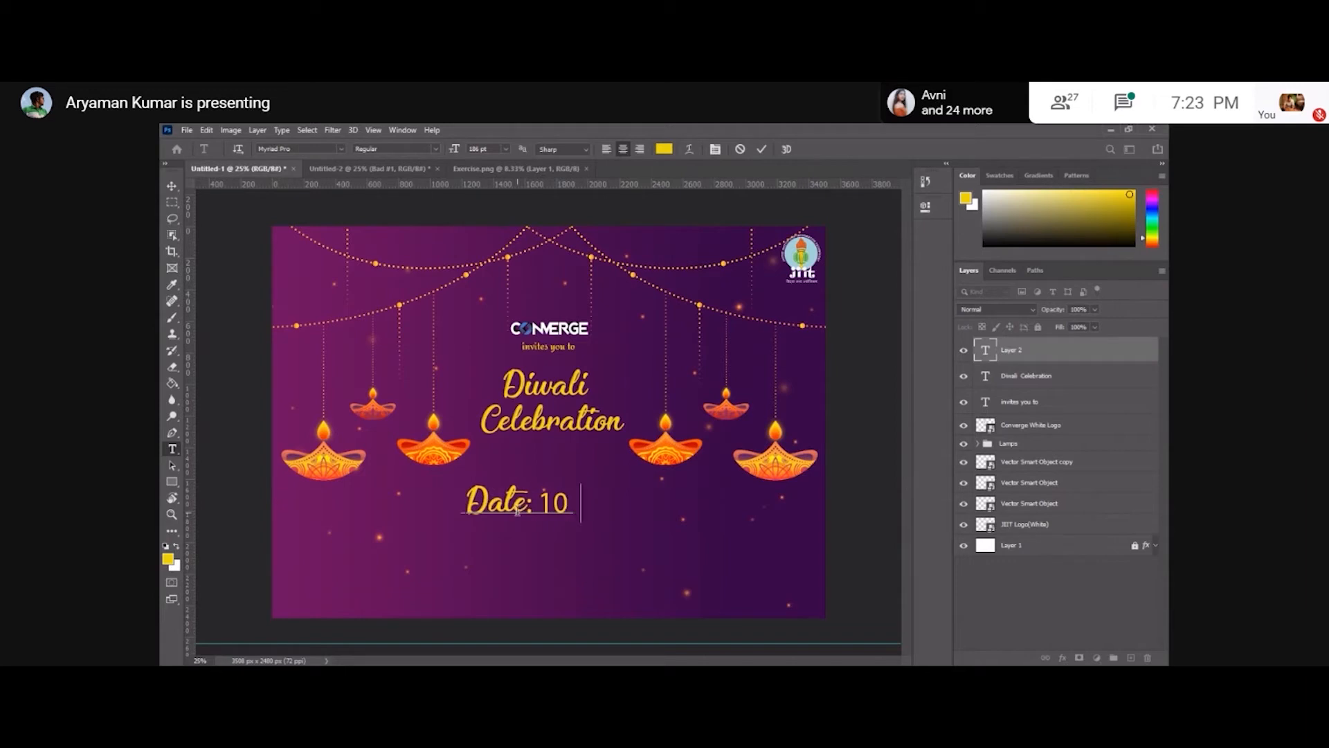
type("th November")
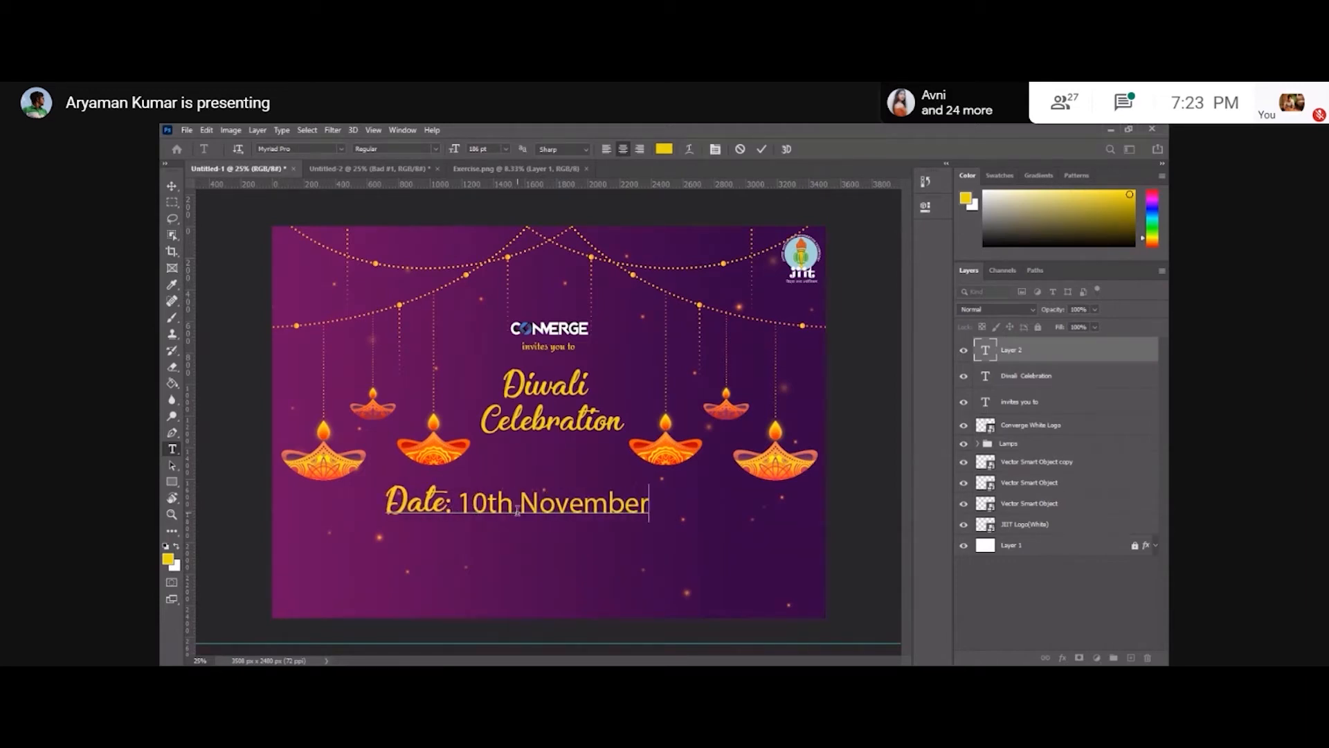
key("Return")
type("T")
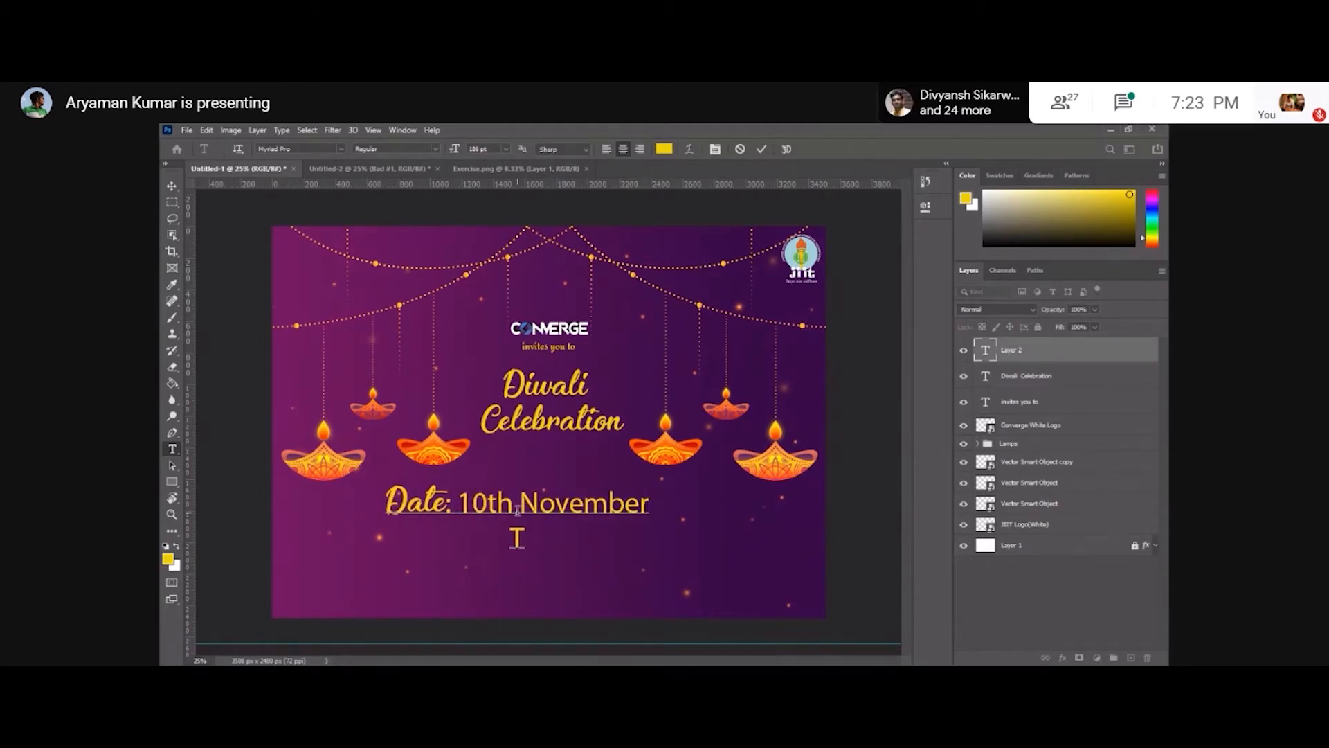
type("ime: 7:0")
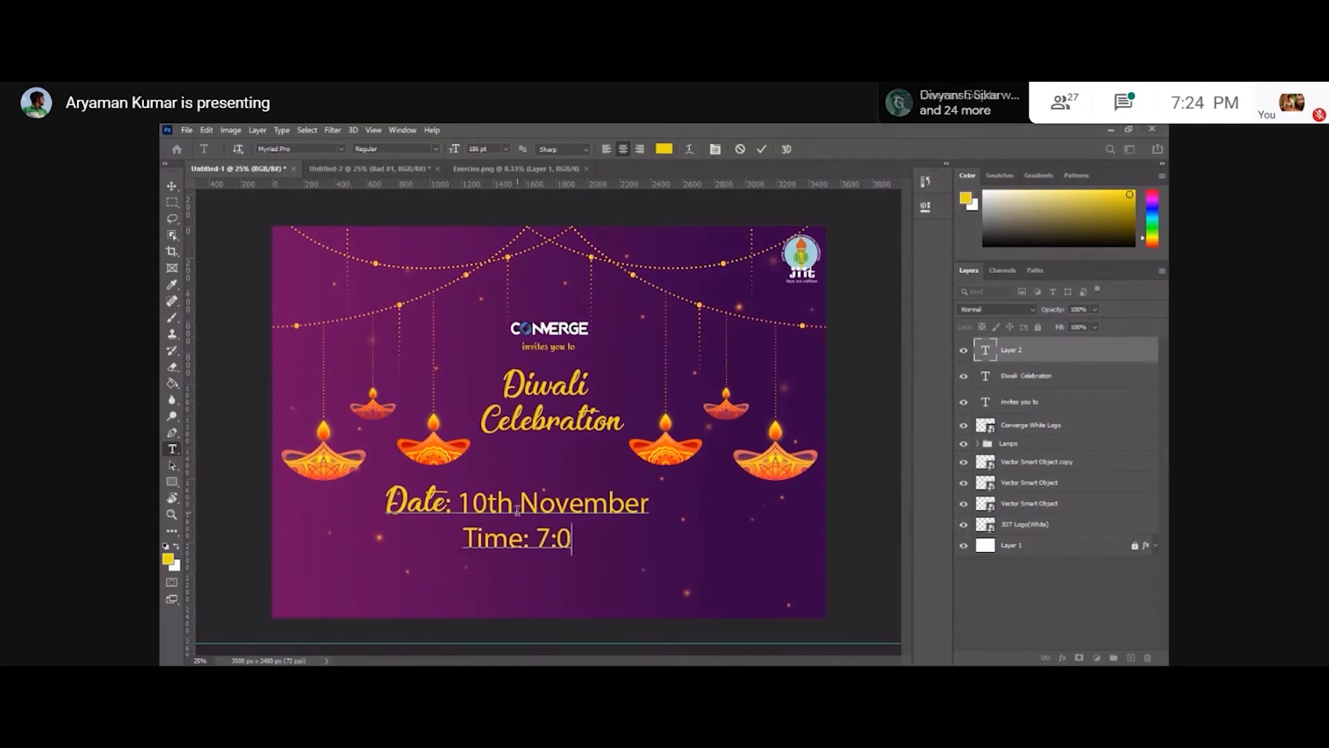
type("0 OM")
key("BackSpace")
key("BackSpace")
key("BackSpace")
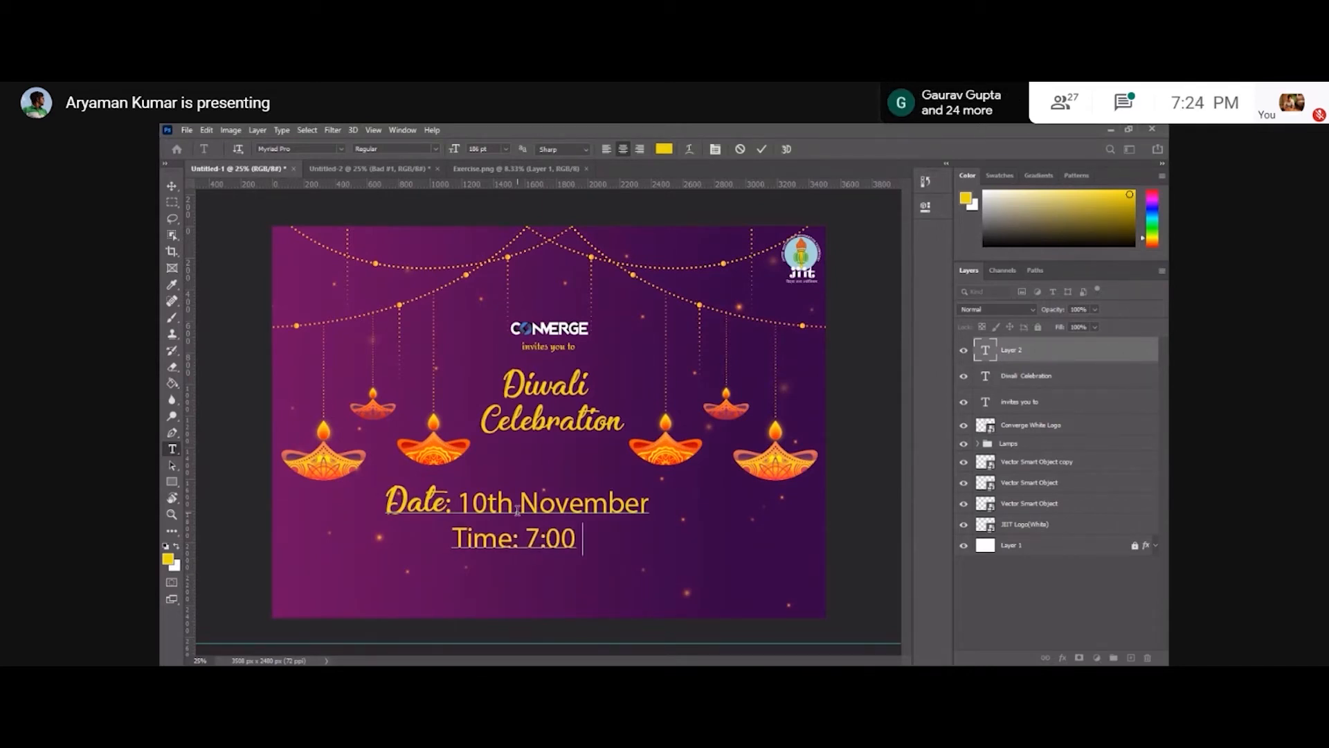
type("PM")
key("ctrl+Return")
key("v")
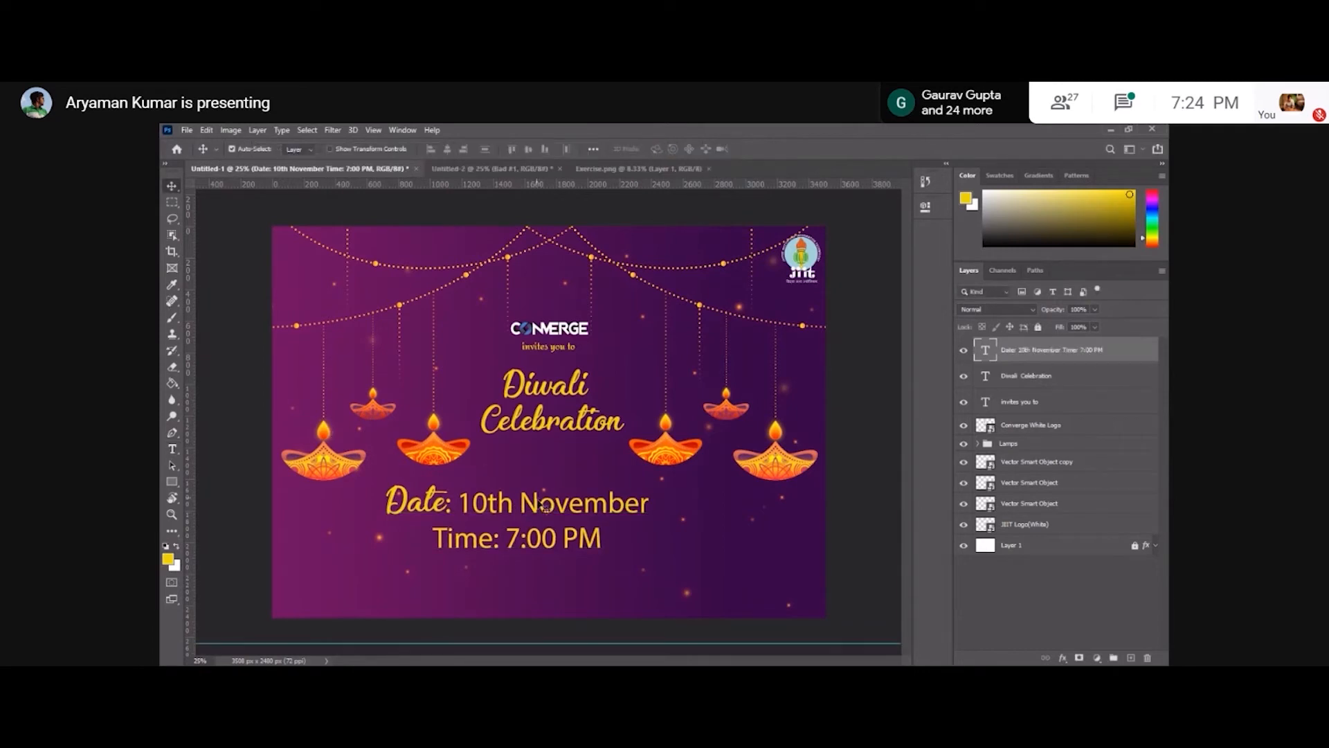
left_click_drag(559, 519, 596, 529)
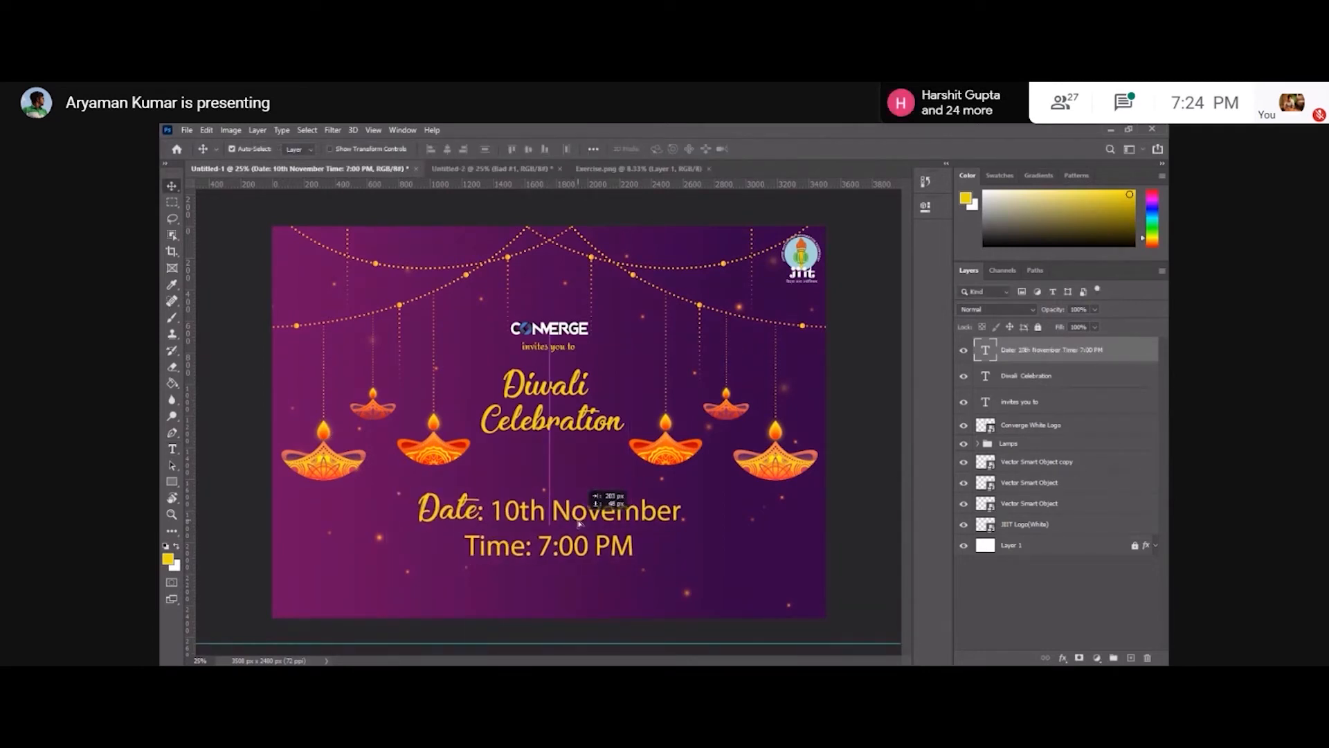
Delete all the text from the date and time text layer.
double_click(498, 516)
key("ctrl+a")
key("BackSpace")
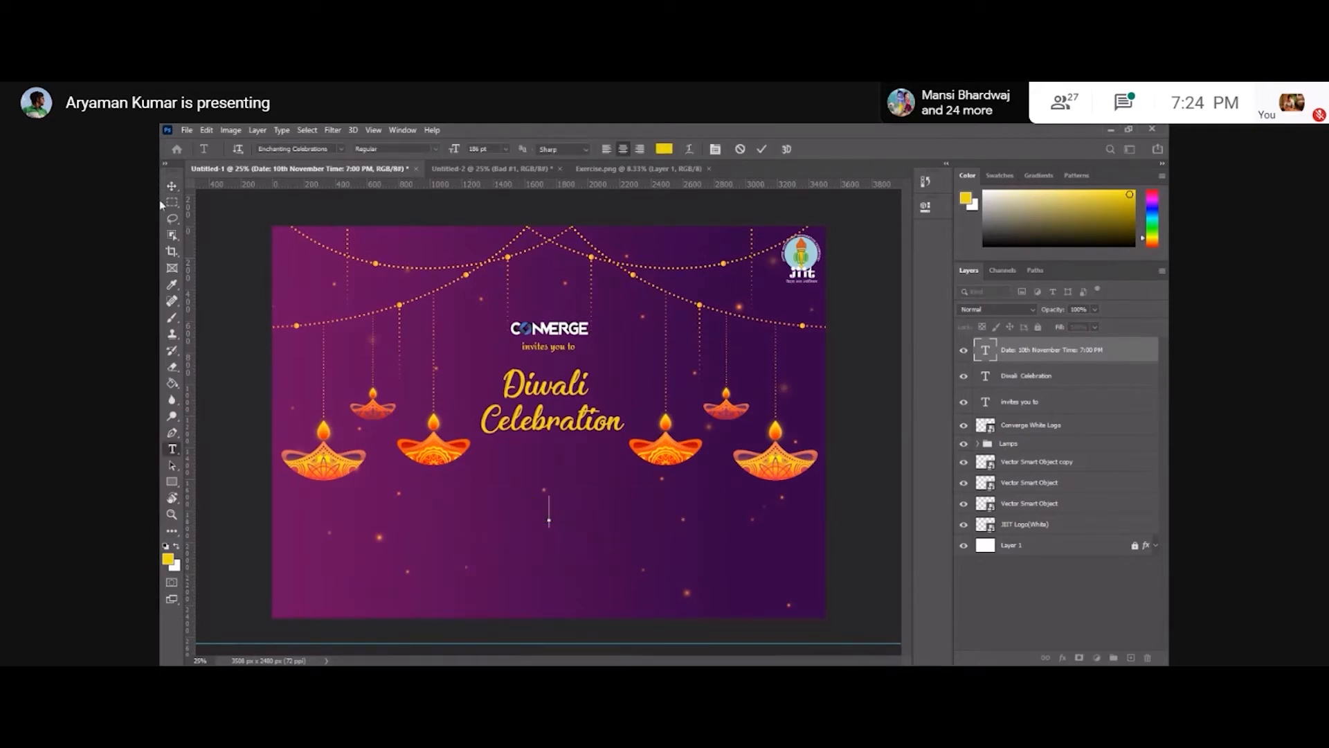
left_click(171, 186)
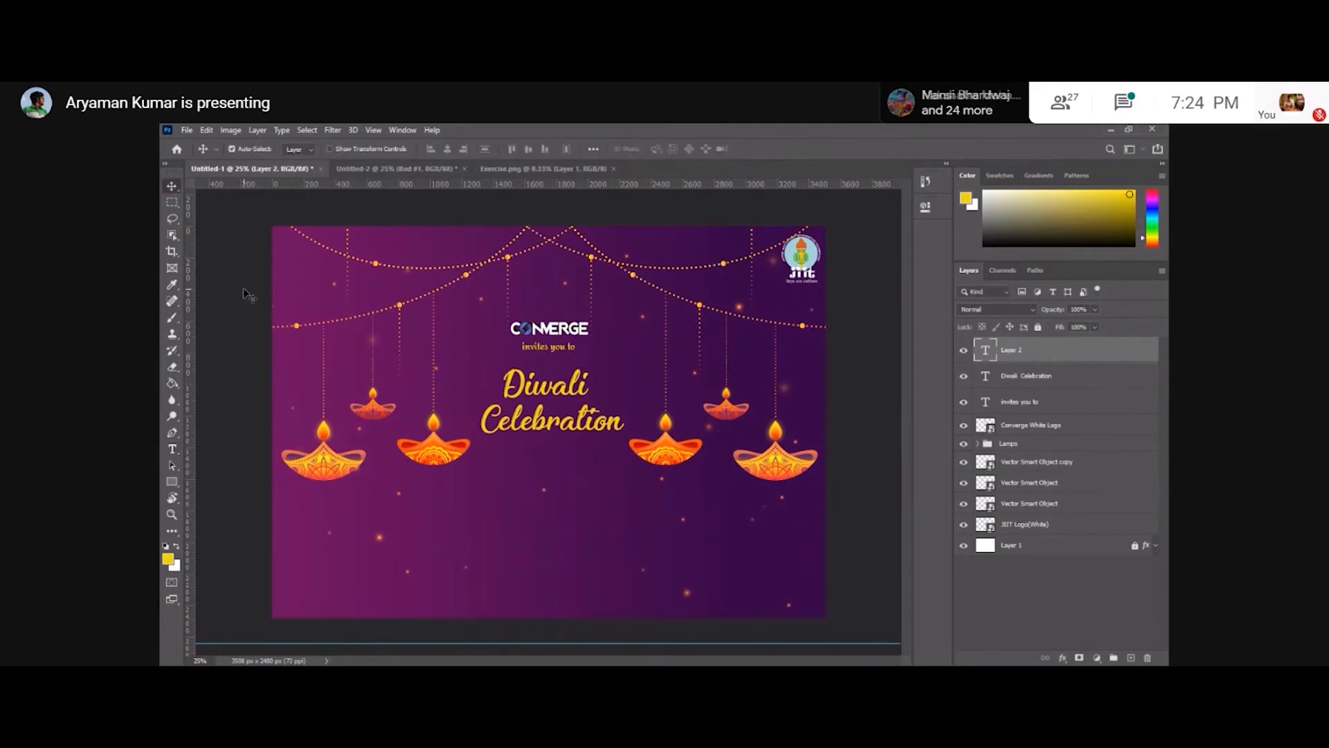
left_click(243, 288)
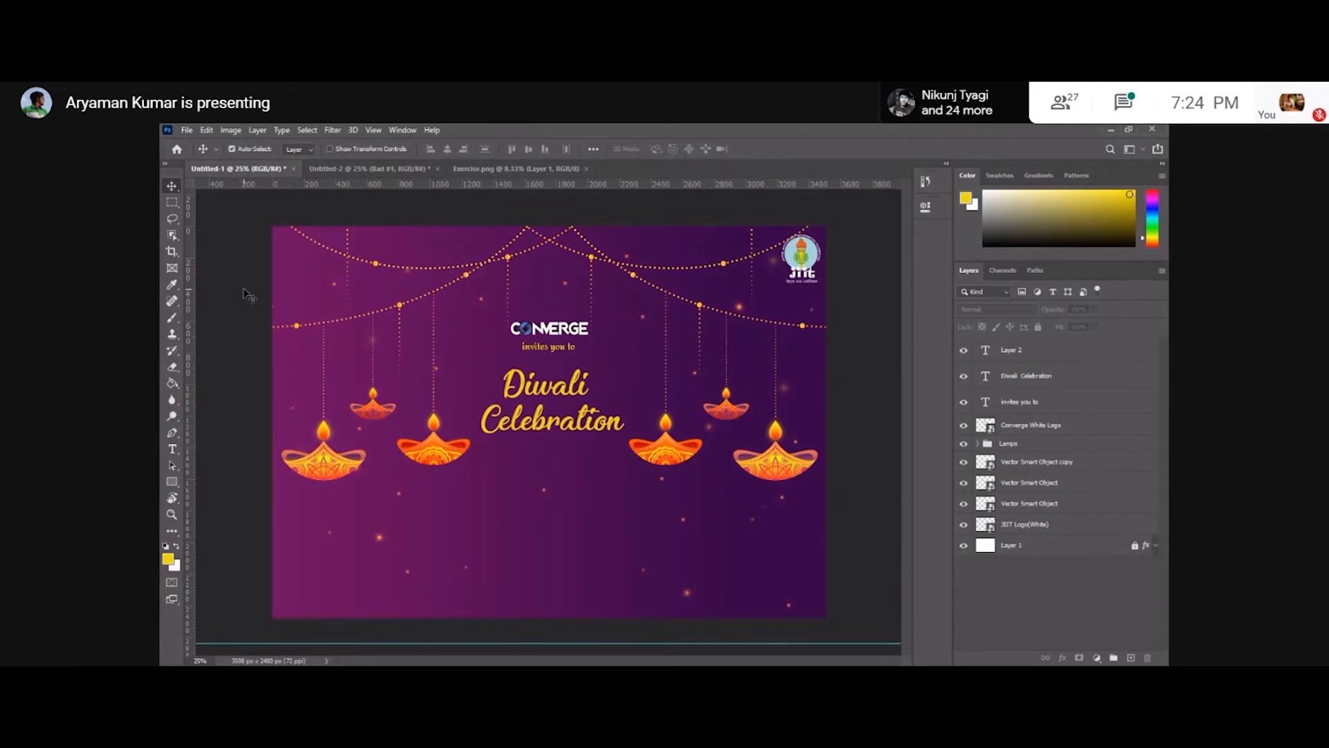
left_click(172, 201)
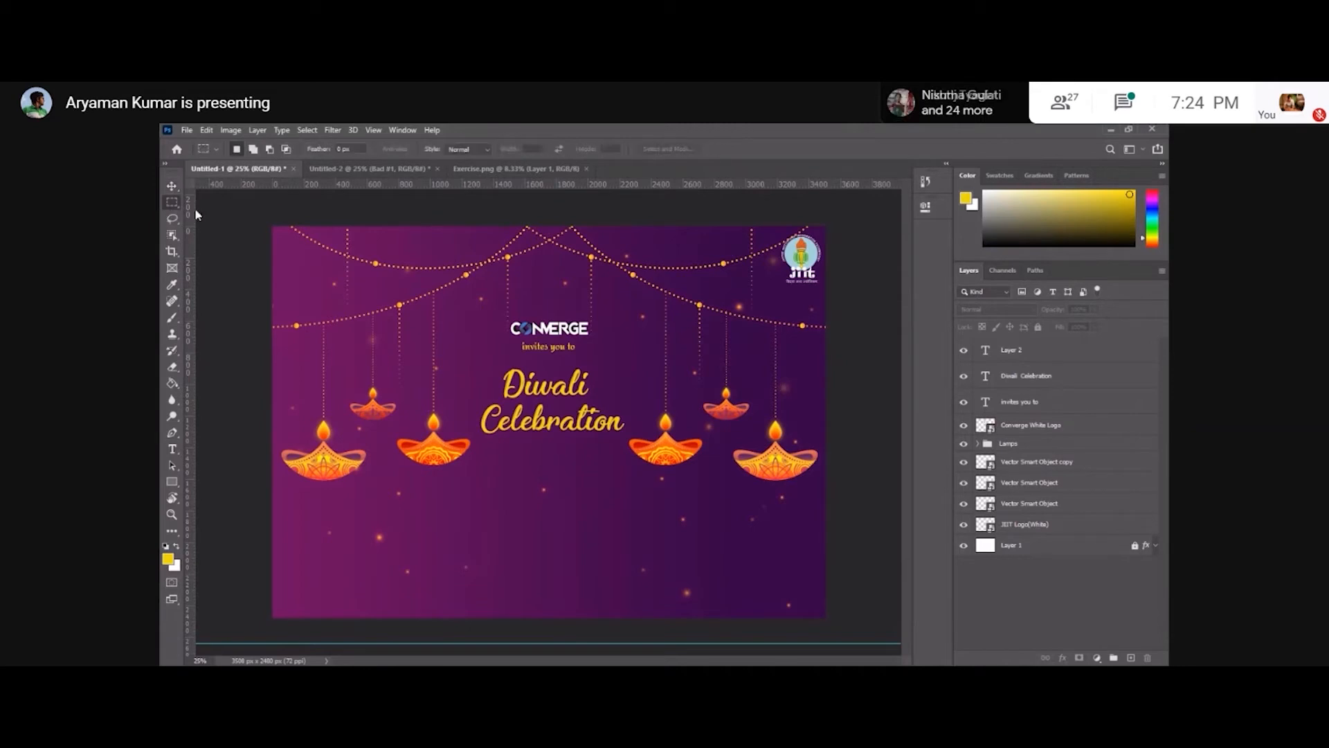
left_click_drag(459, 311, 487, 389)
right_click(476, 348)
left_click(492, 353)
left_click_drag(617, 316, 636, 371)
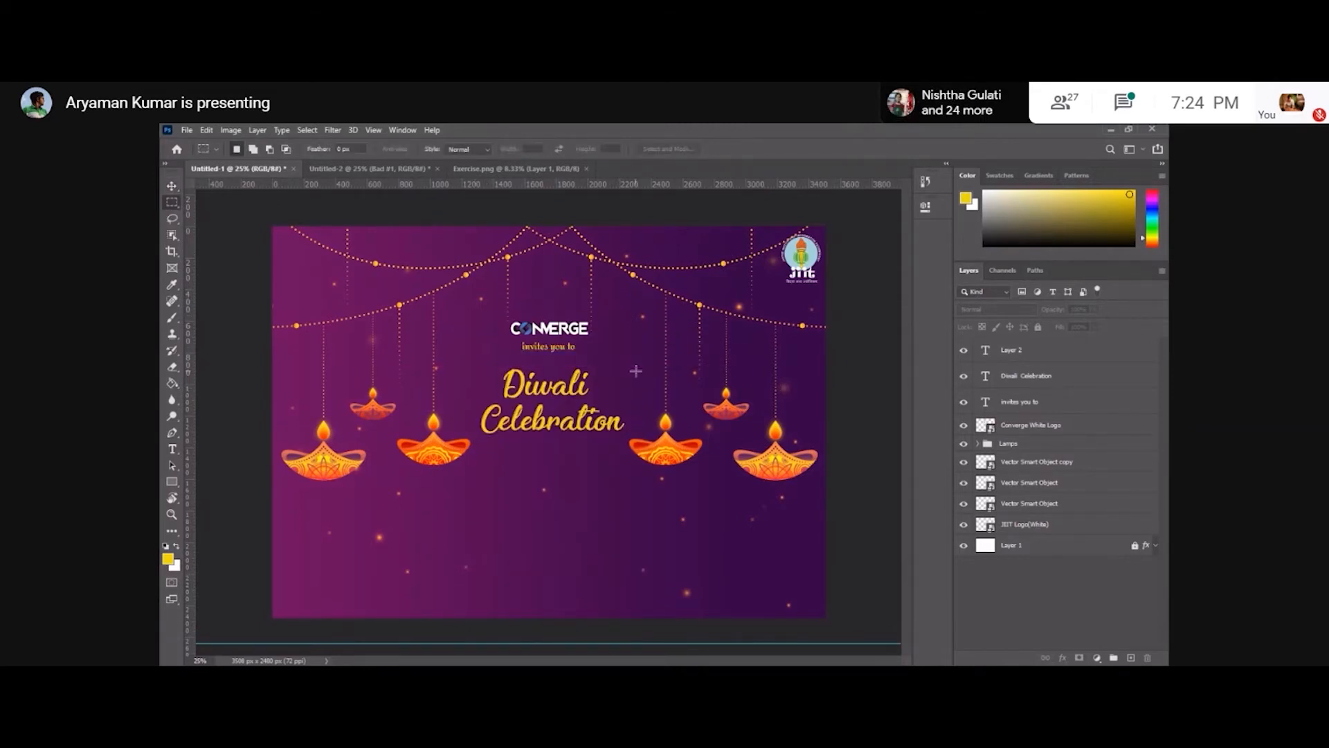
right_click(639, 357)
left_click(666, 363)
left_click(172, 186)
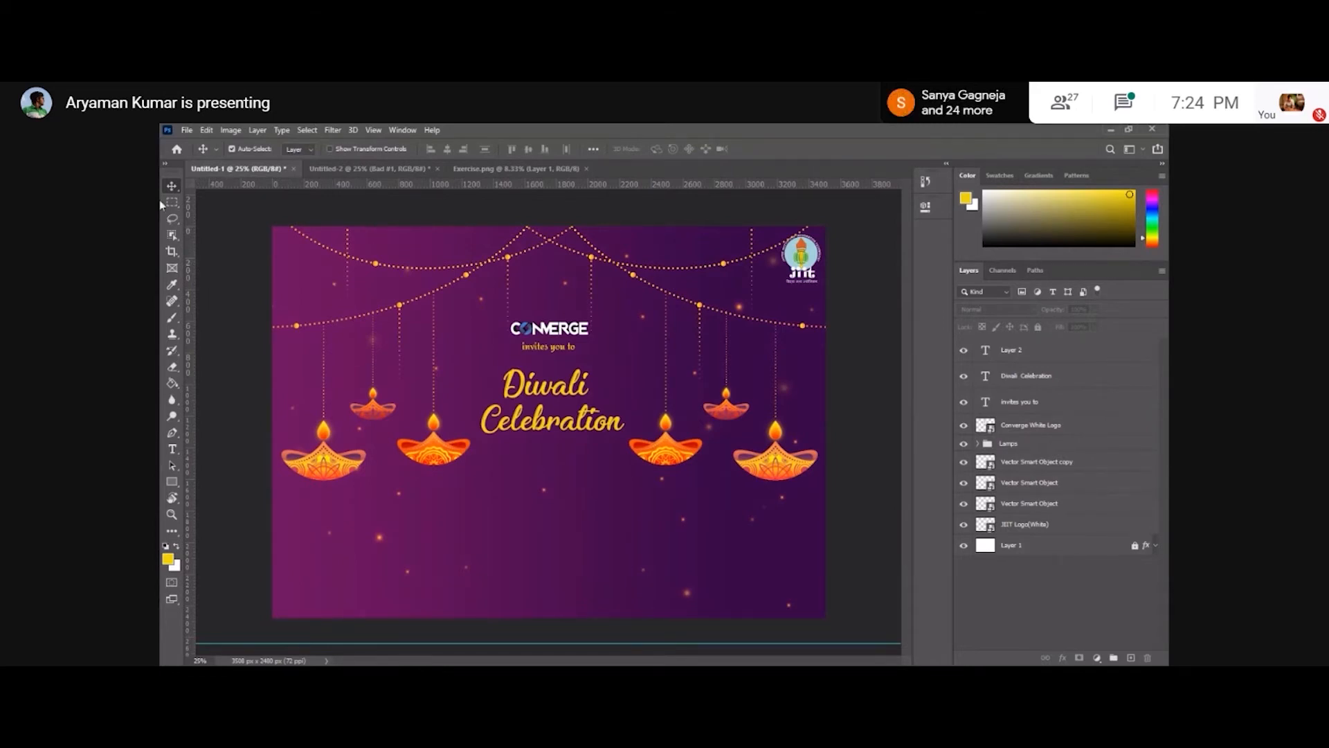
key("m")
right_click(327, 277)
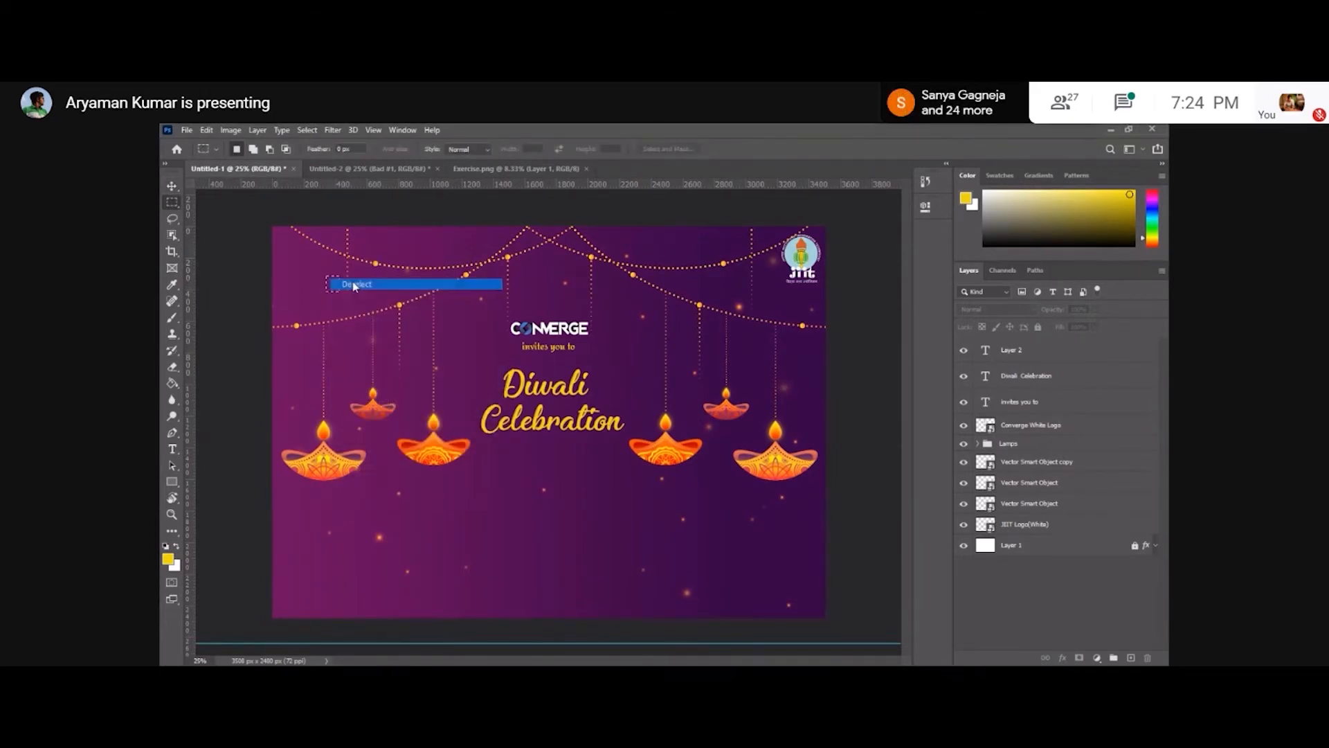
left_click(354, 285)
key("v")
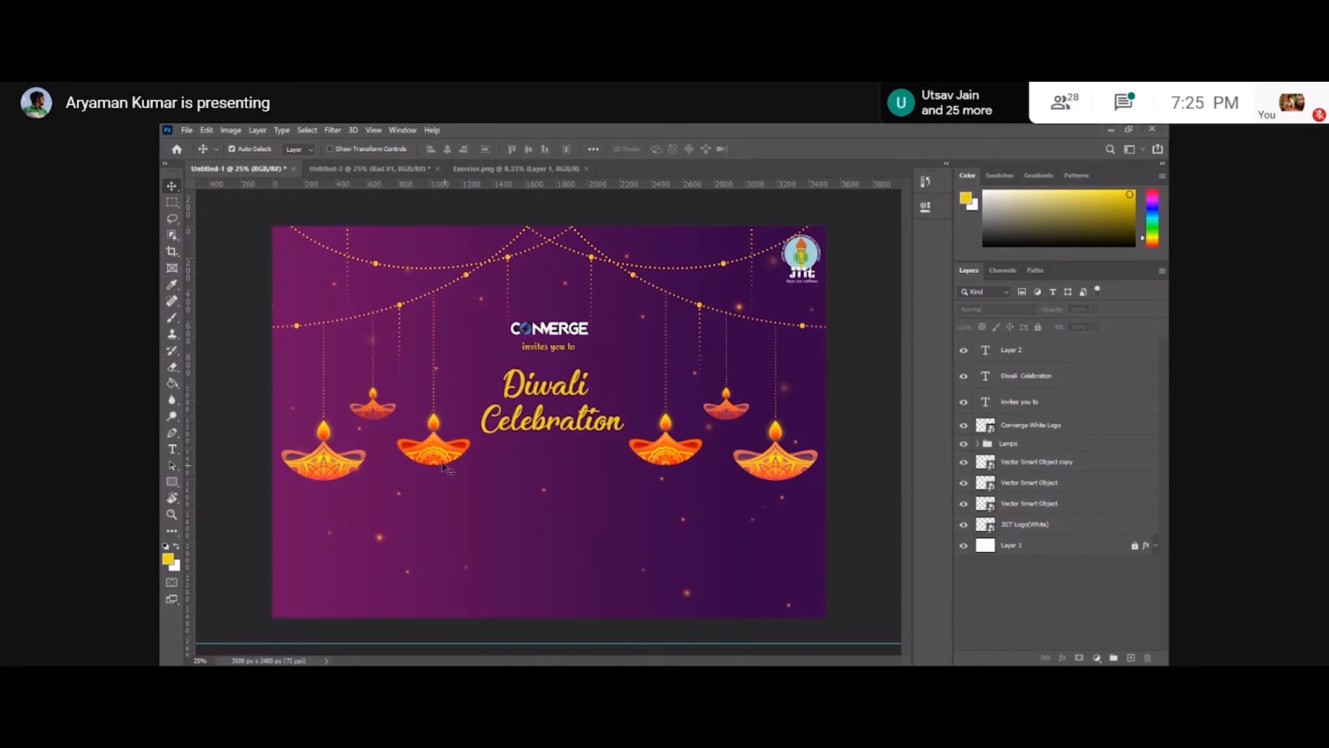
Duplicate two of the hanging lamps and place the copies near the bottom corners of the poster.
left_click_drag(436, 461, 515, 572)
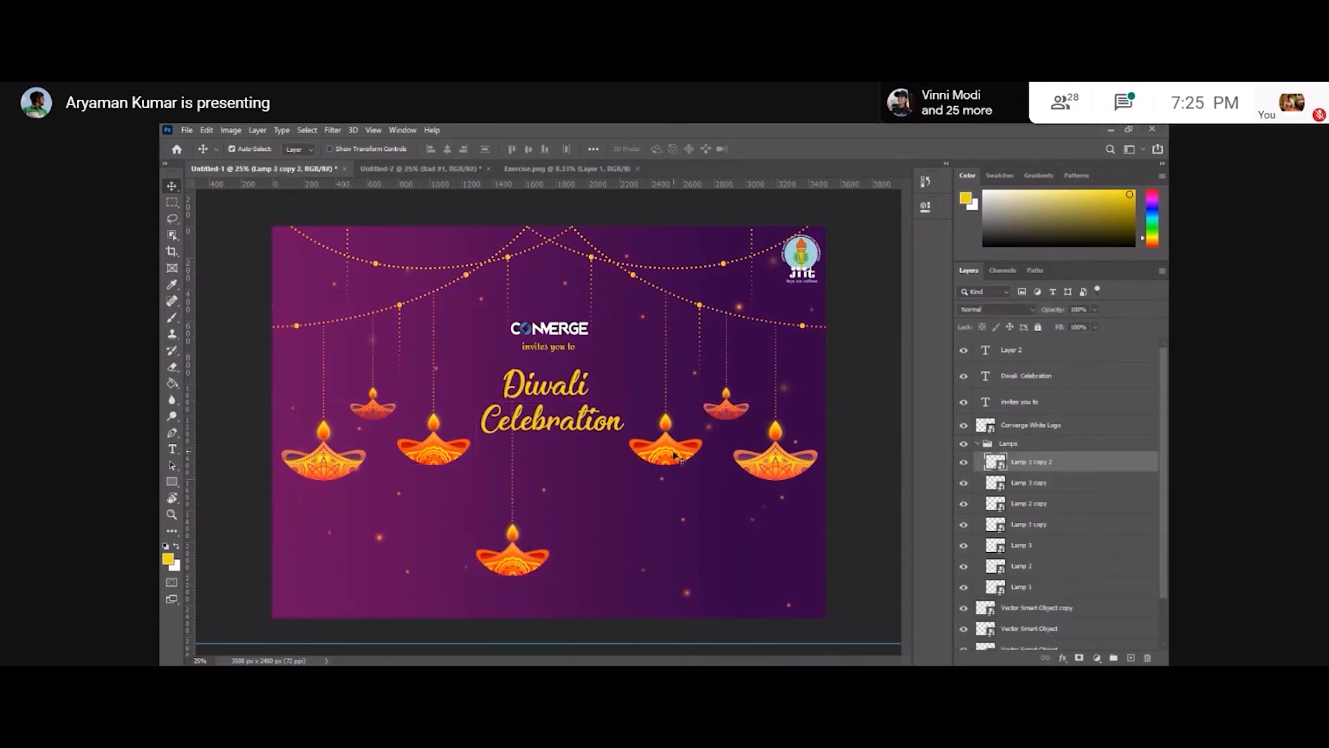
left_click_drag(664, 463, 589, 579)
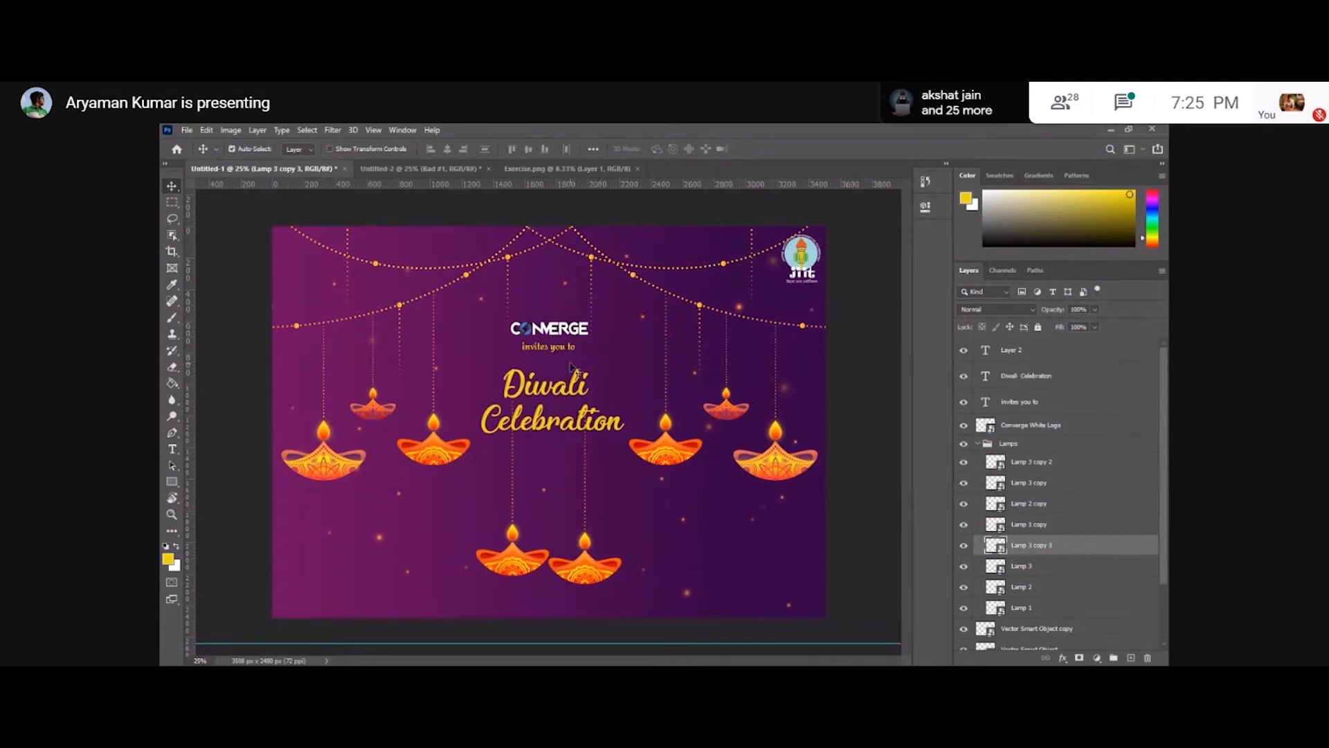
left_click_drag(510, 564, 377, 590)
left_click_drag(589, 576, 729, 596)
left_click(865, 531)
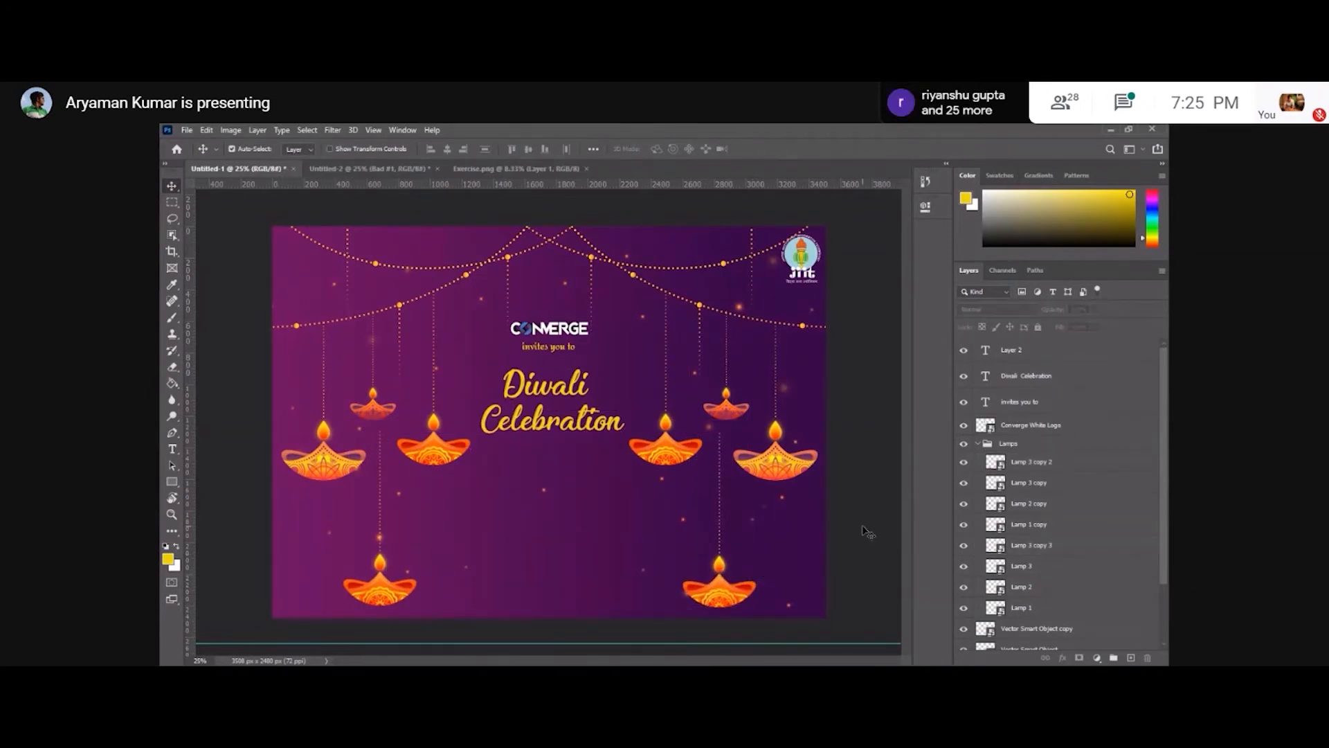
Delete the two lamp copies at the bottom of the poster.
left_click(717, 594)
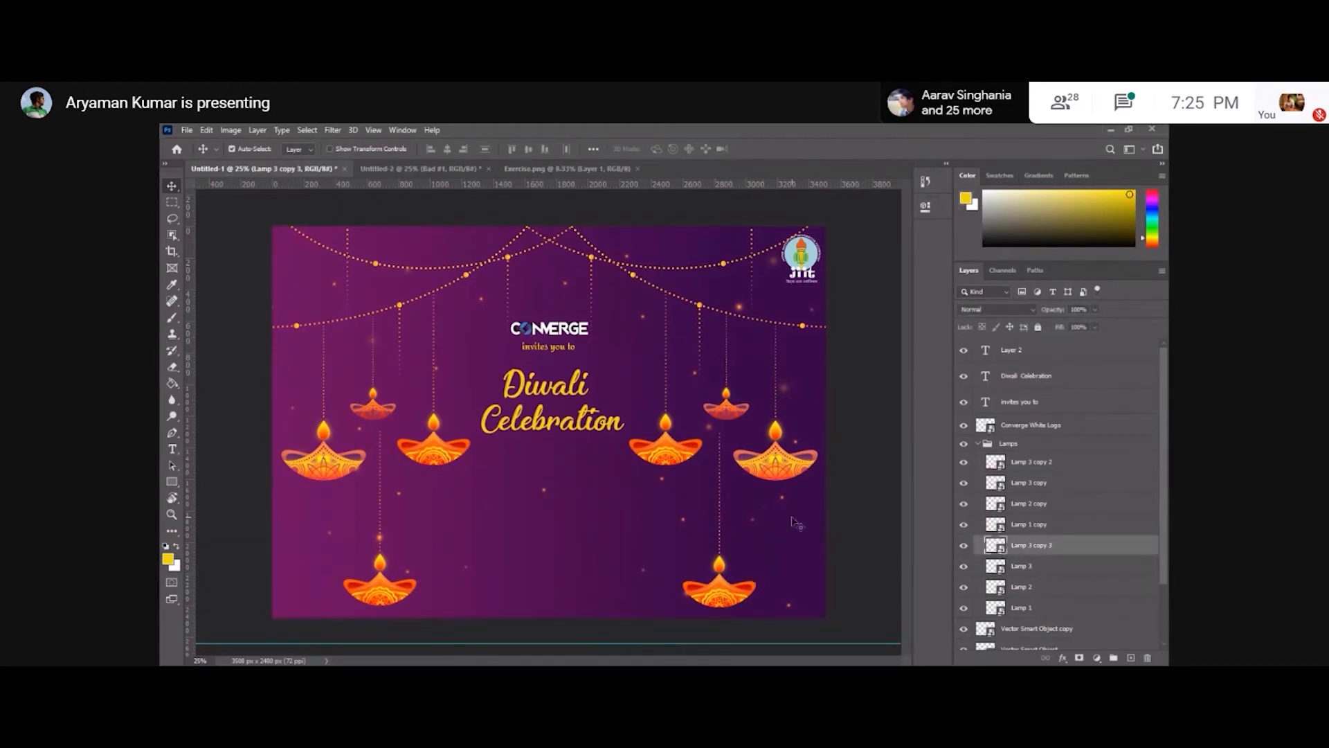
key("Delete")
left_click(390, 604)
key("Delete")
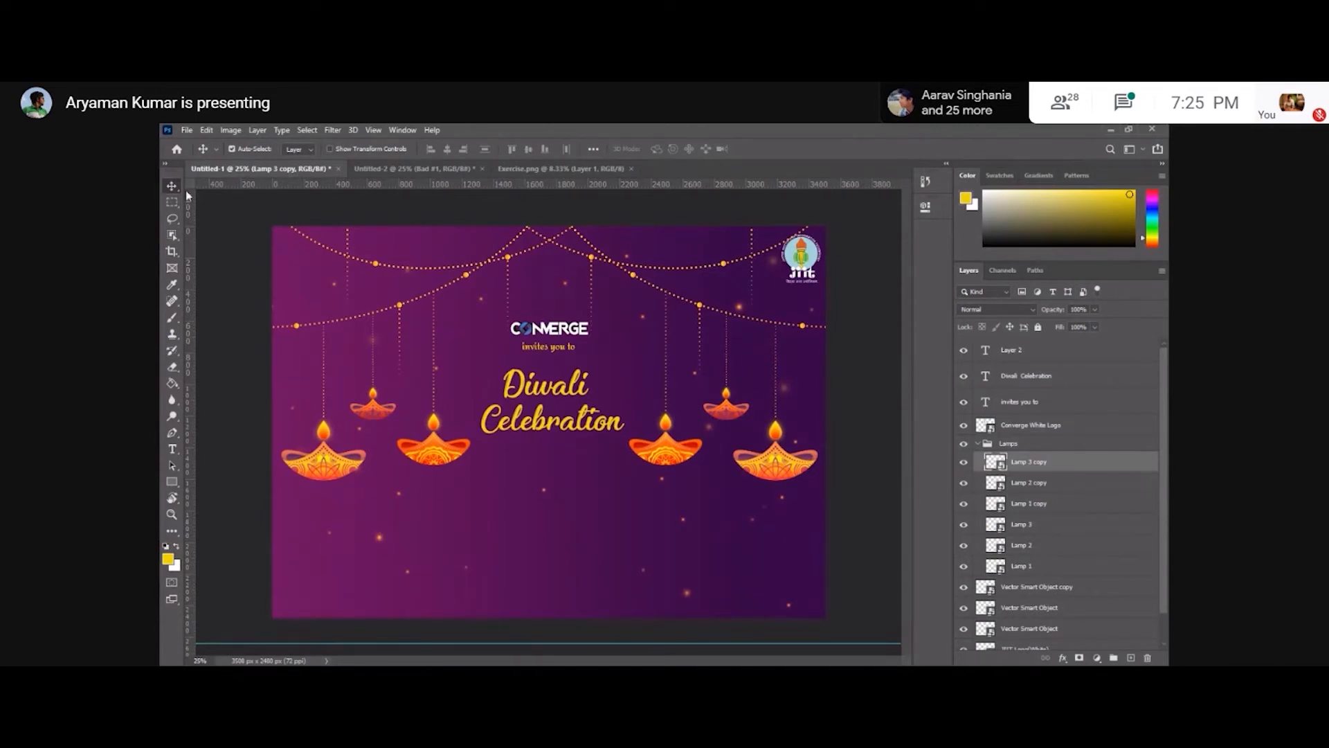
Place the calendar image as an embedded object and scale it down to a small icon below the heading.
left_click(248, 254)
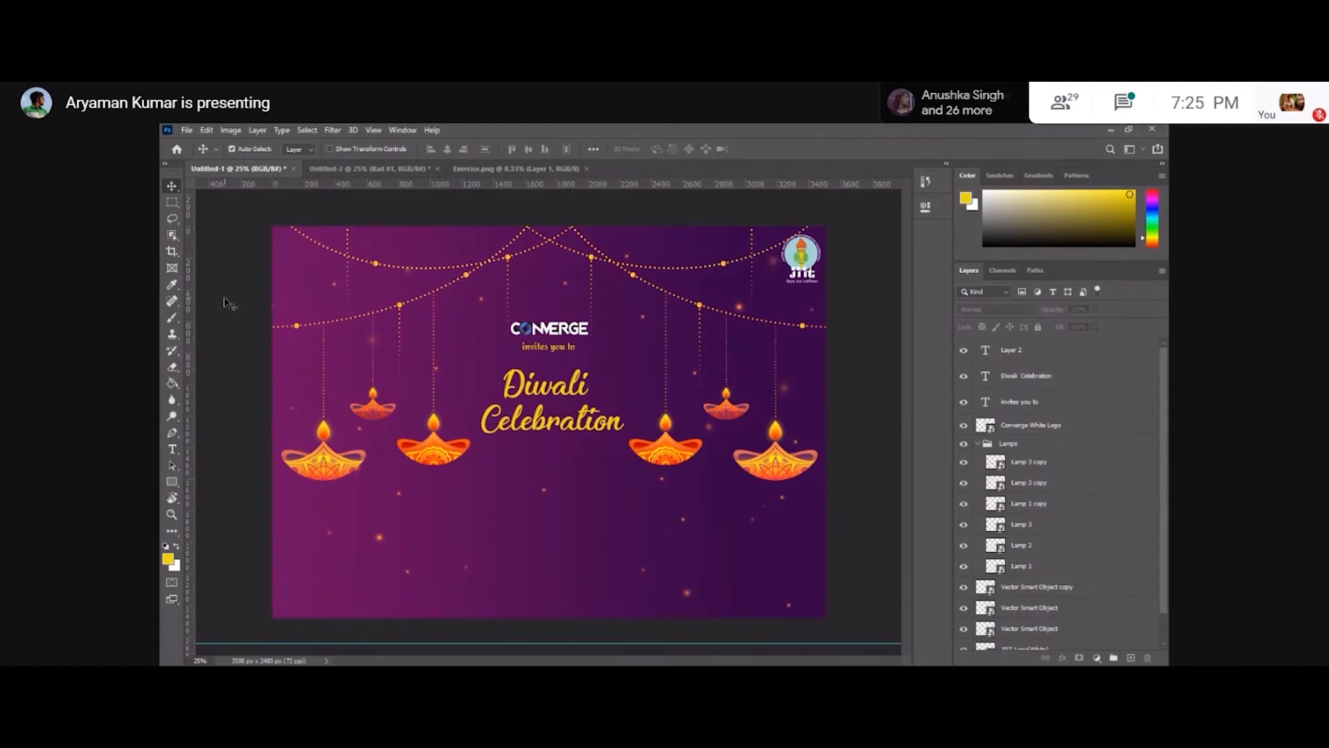
left_click(187, 129)
left_click(238, 380)
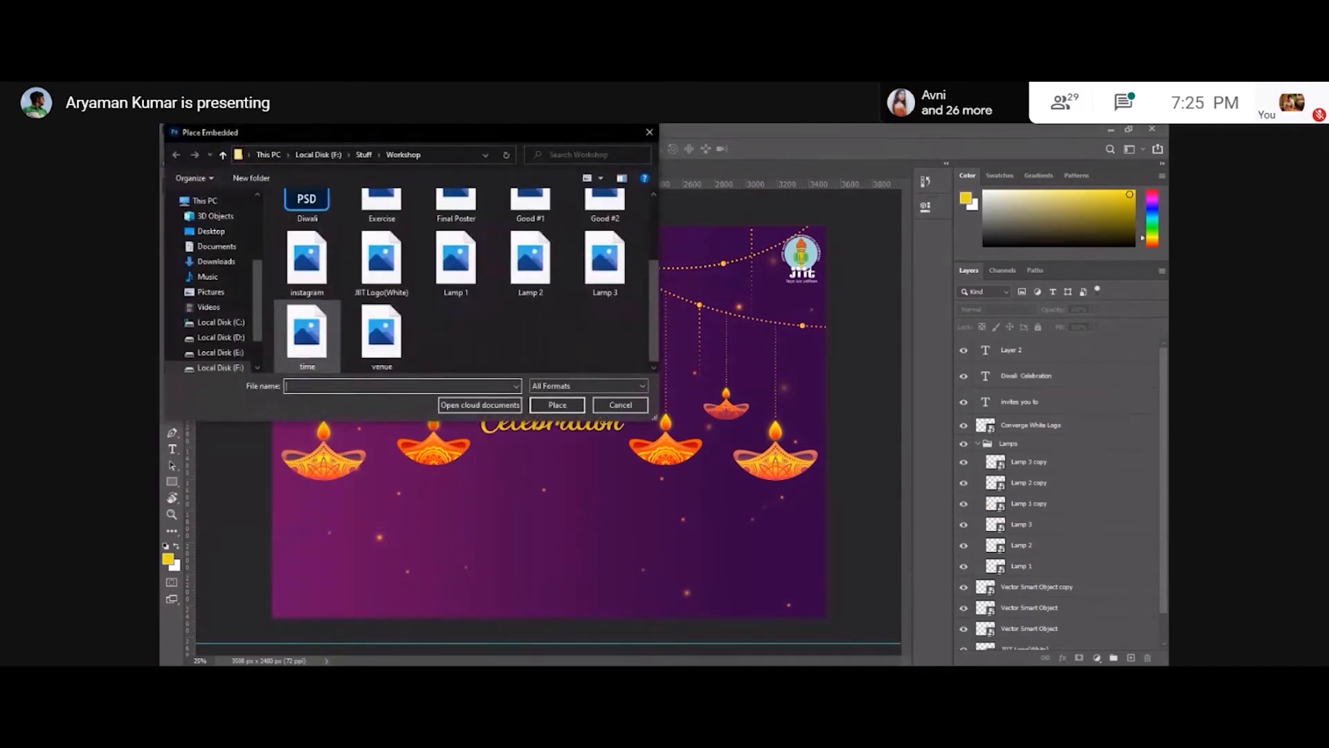
scroll(381, 325, "up", 2)
double_click(456, 225)
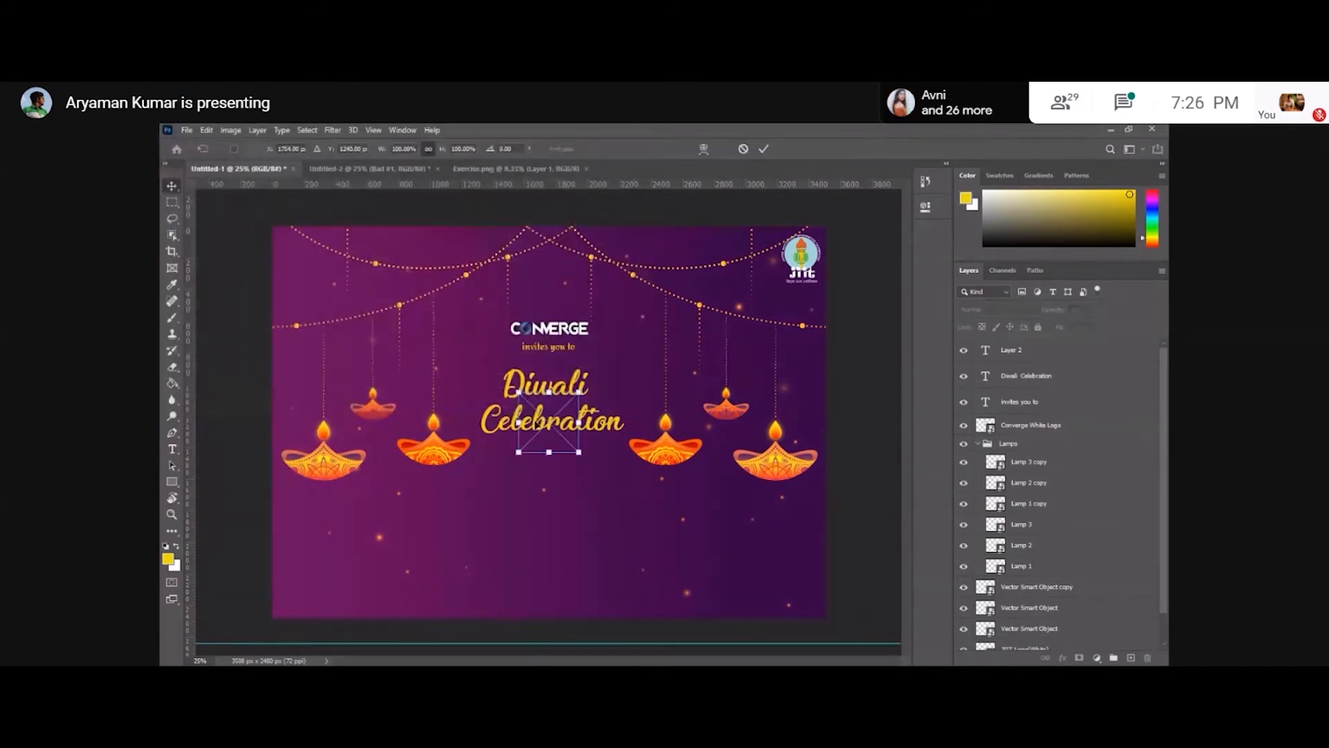
left_click_drag(525, 453, 503, 529)
left_click_drag(483, 464, 511, 493)
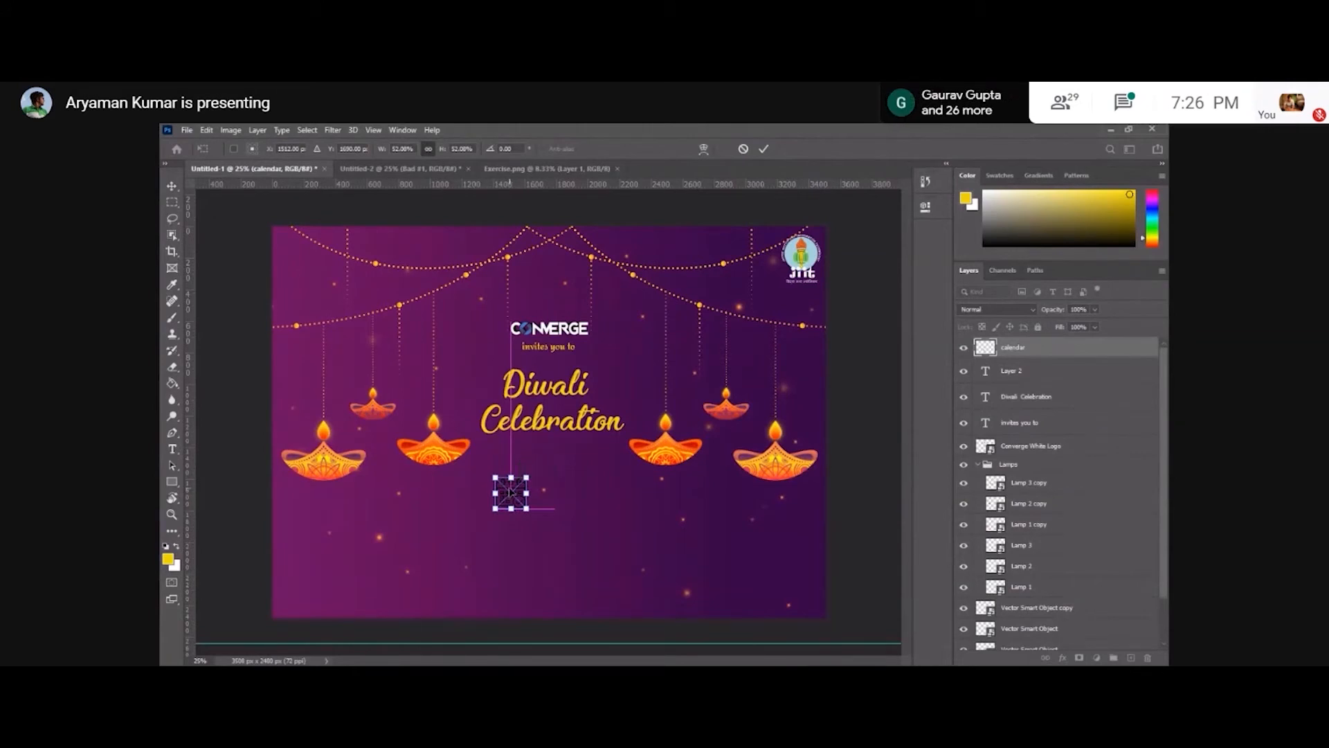
key("Return")
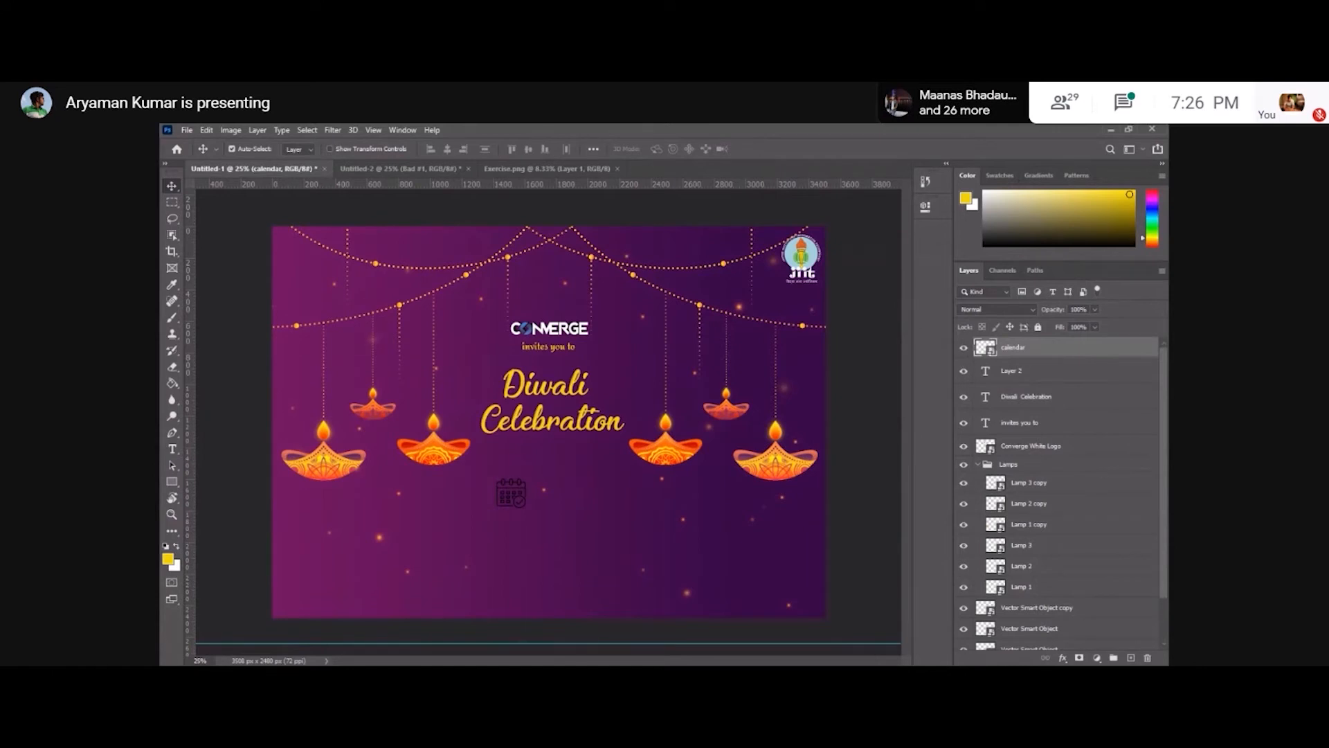
Add a Color Overlay layer style to the calendar icon.
double_click(1080, 348)
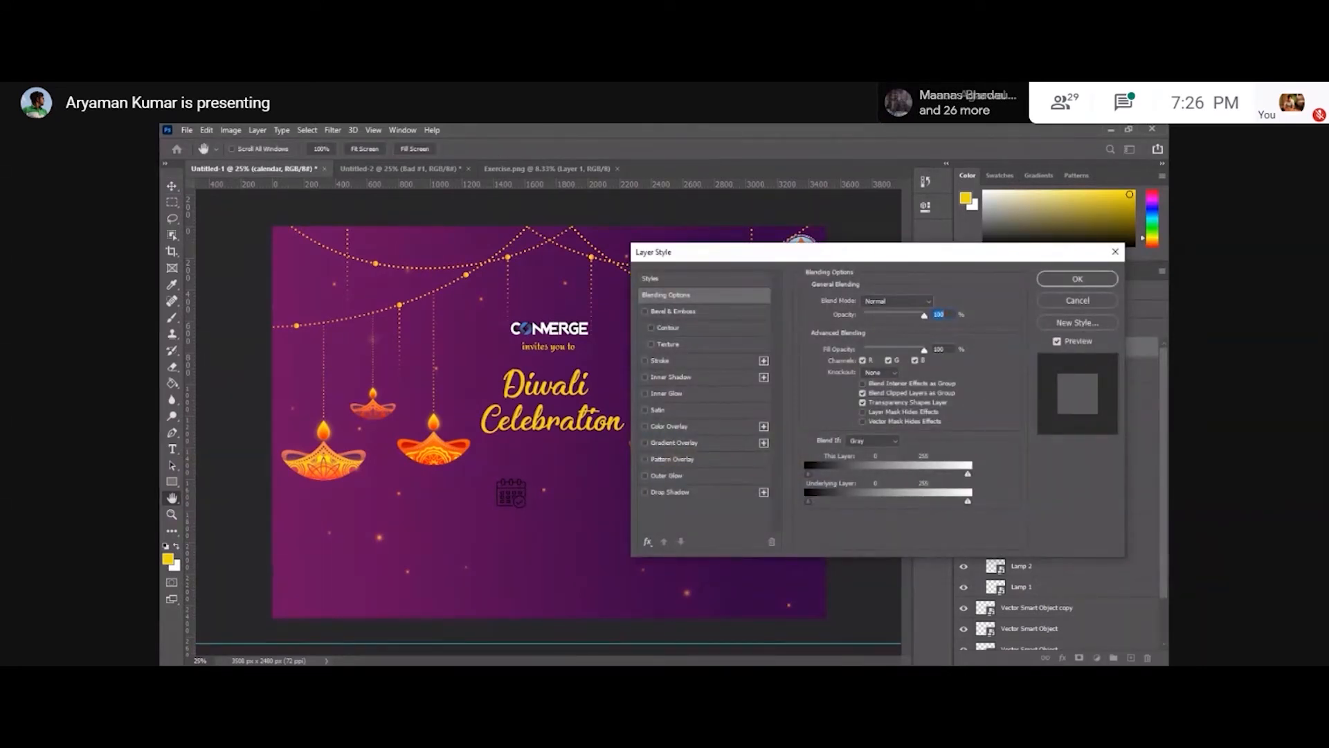
left_click(670, 426)
left_click(1077, 279)
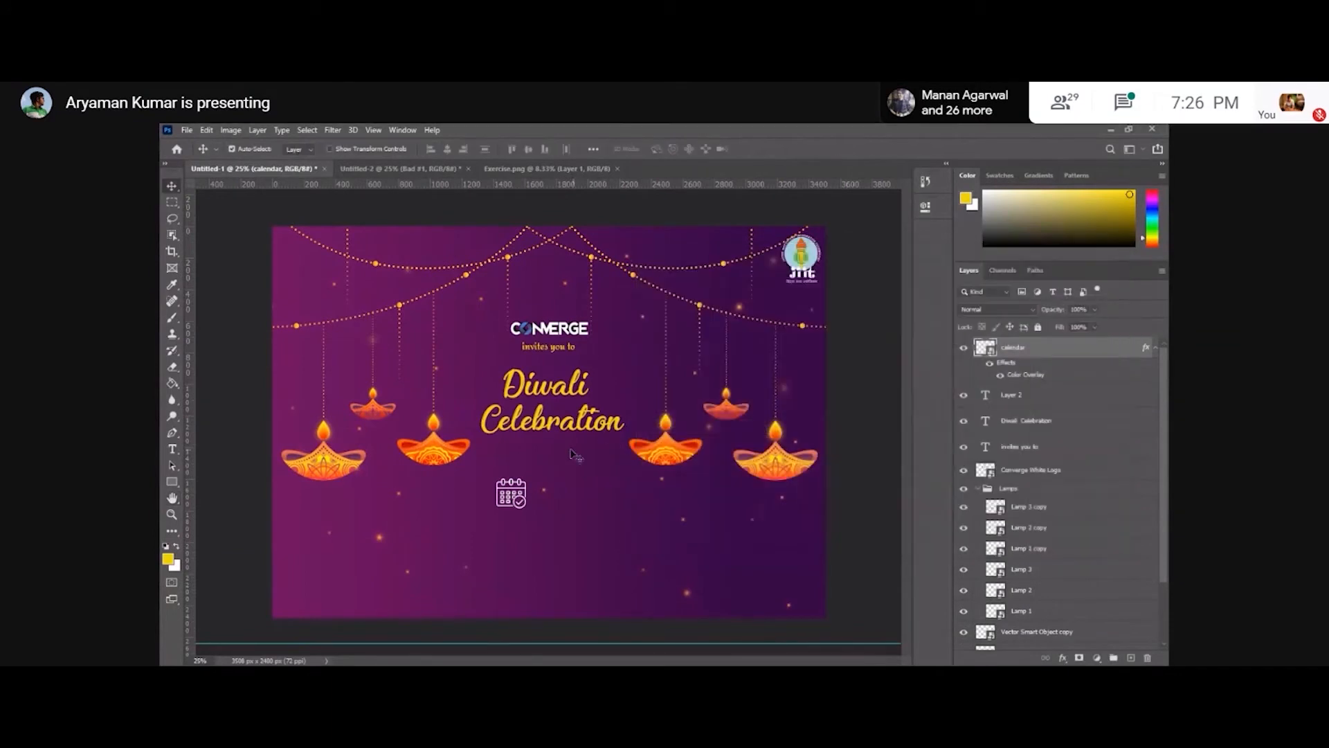
Try resizing the calendar icon with Free Transform, then undo the transform.
key("t")
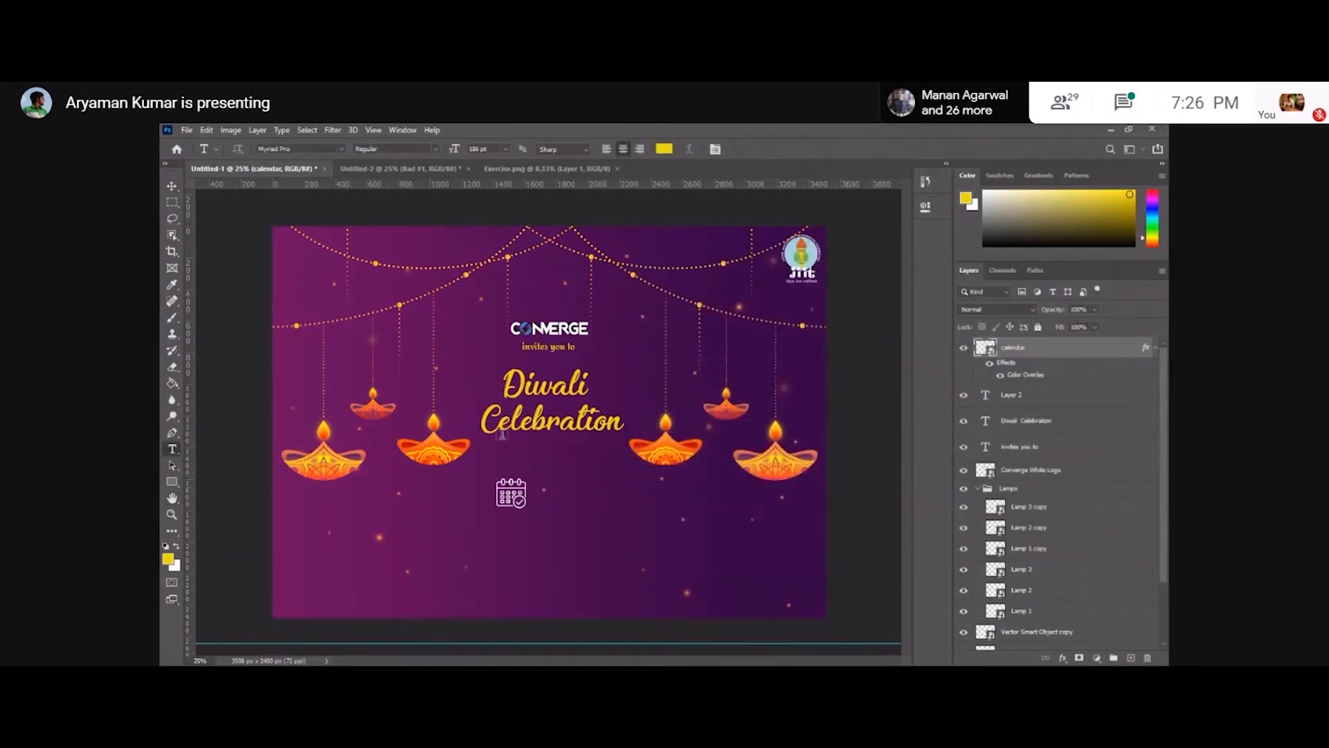
left_click(173, 185)
mouse_move(175, 177)
left_mouse_down()
mouse_move(189, 171)
mouse_move(162, 173)
left_mouse_up()
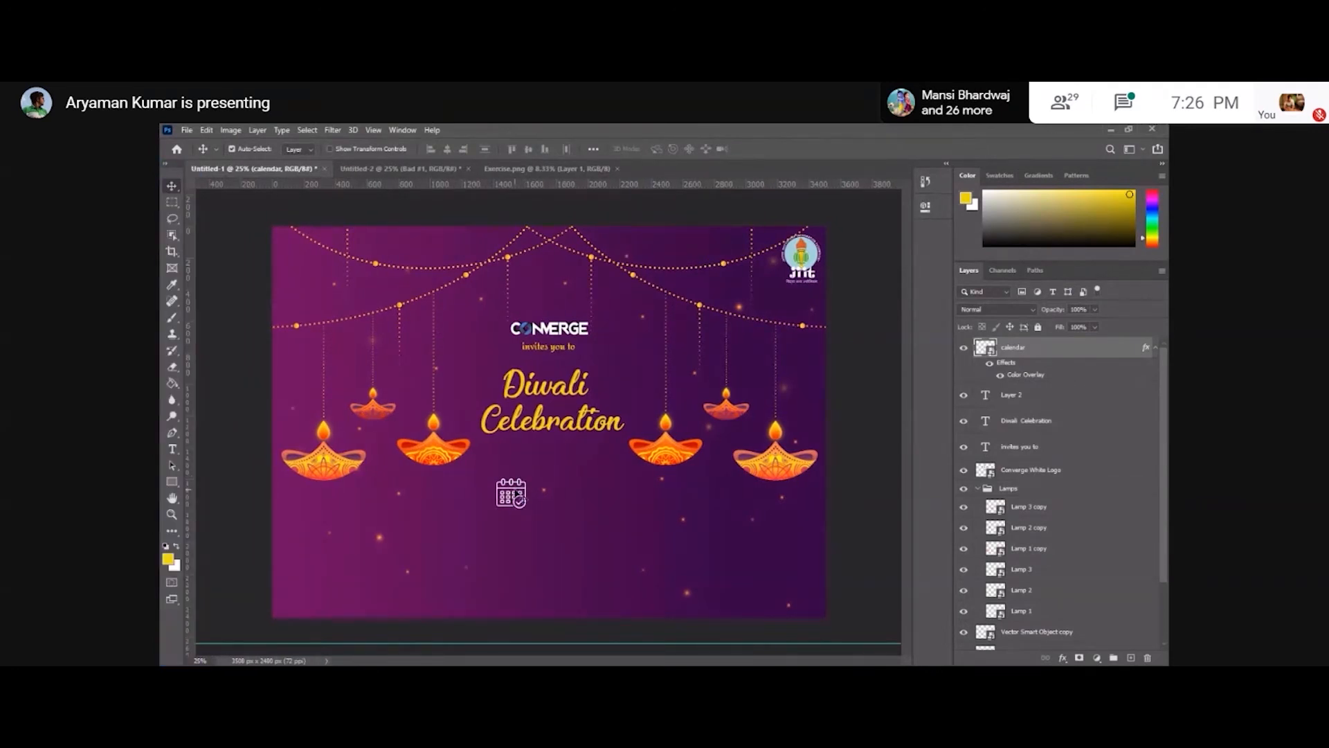
left_click(517, 481)
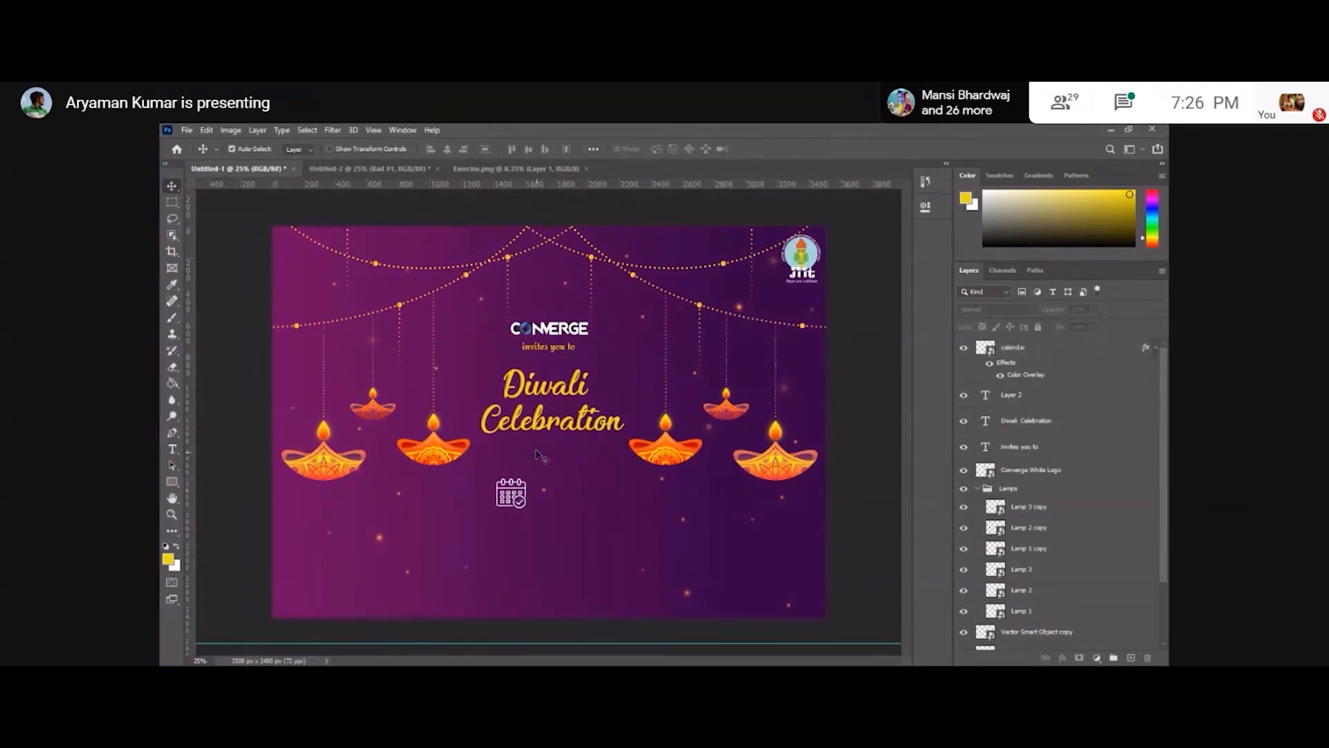
left_click(1029, 346)
key("ctrl+t")
left_click_drag(527, 509, 515, 496)
key("Return")
key("ctrl+z")
Add a text layer reading "10th November" beside the calendar icon.
left_click(1040, 360)
key("t")
left_click(551, 498)
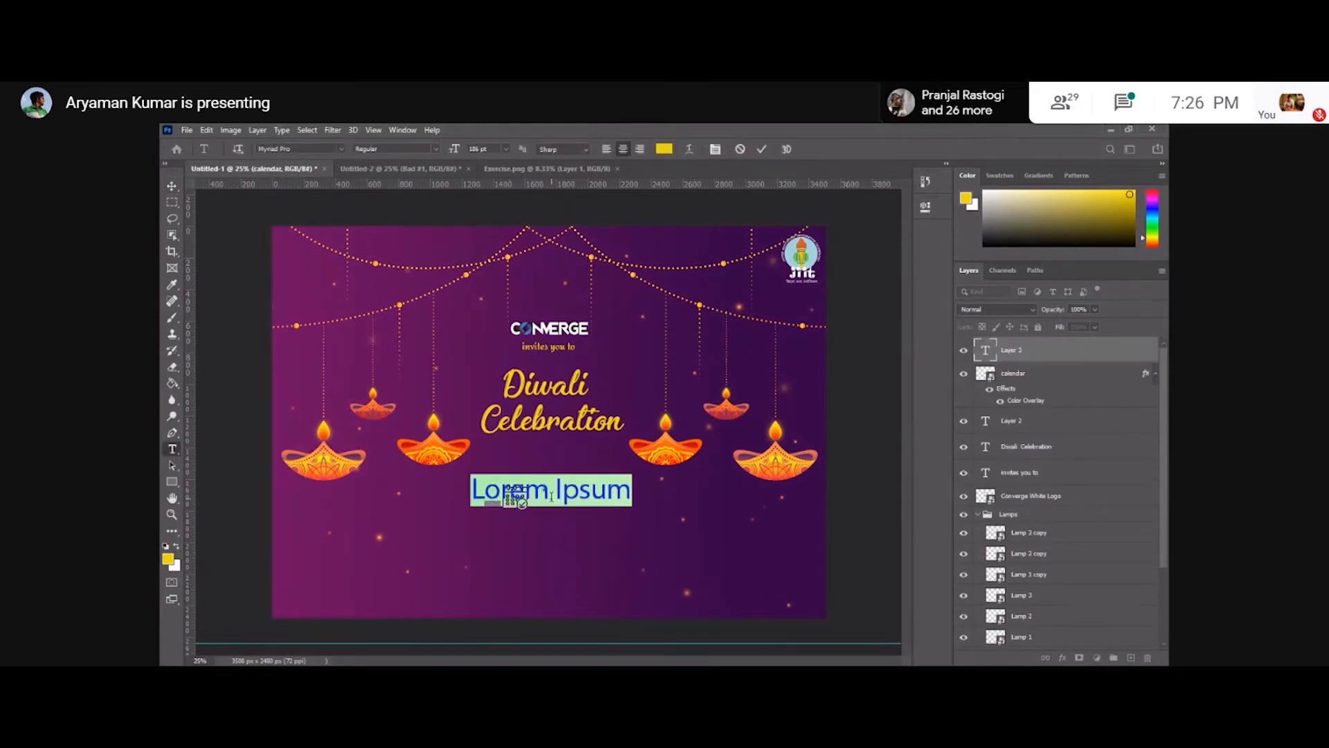
type("17")
key("BackSpace")
type("0th November")
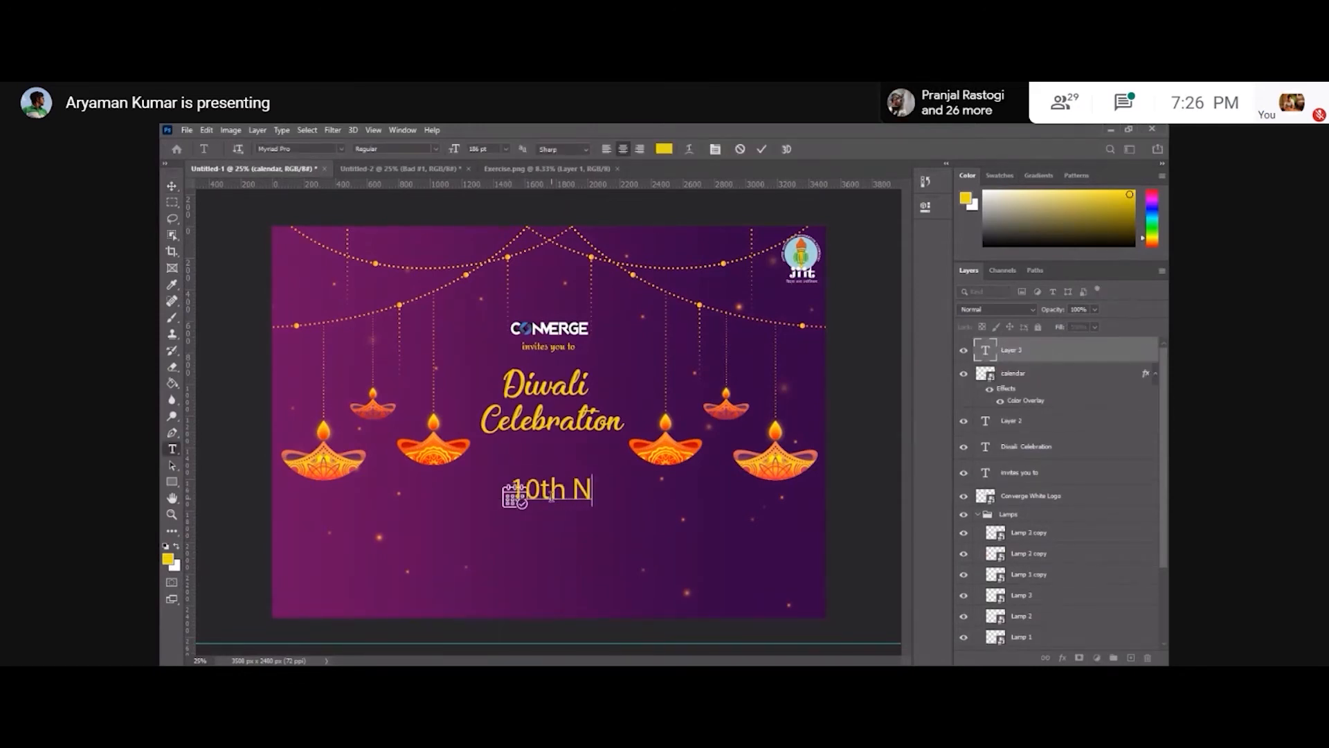
Change the date text's font to Poppins.
key("ctrl+a")
left_click(303, 149)
type("Poppins")
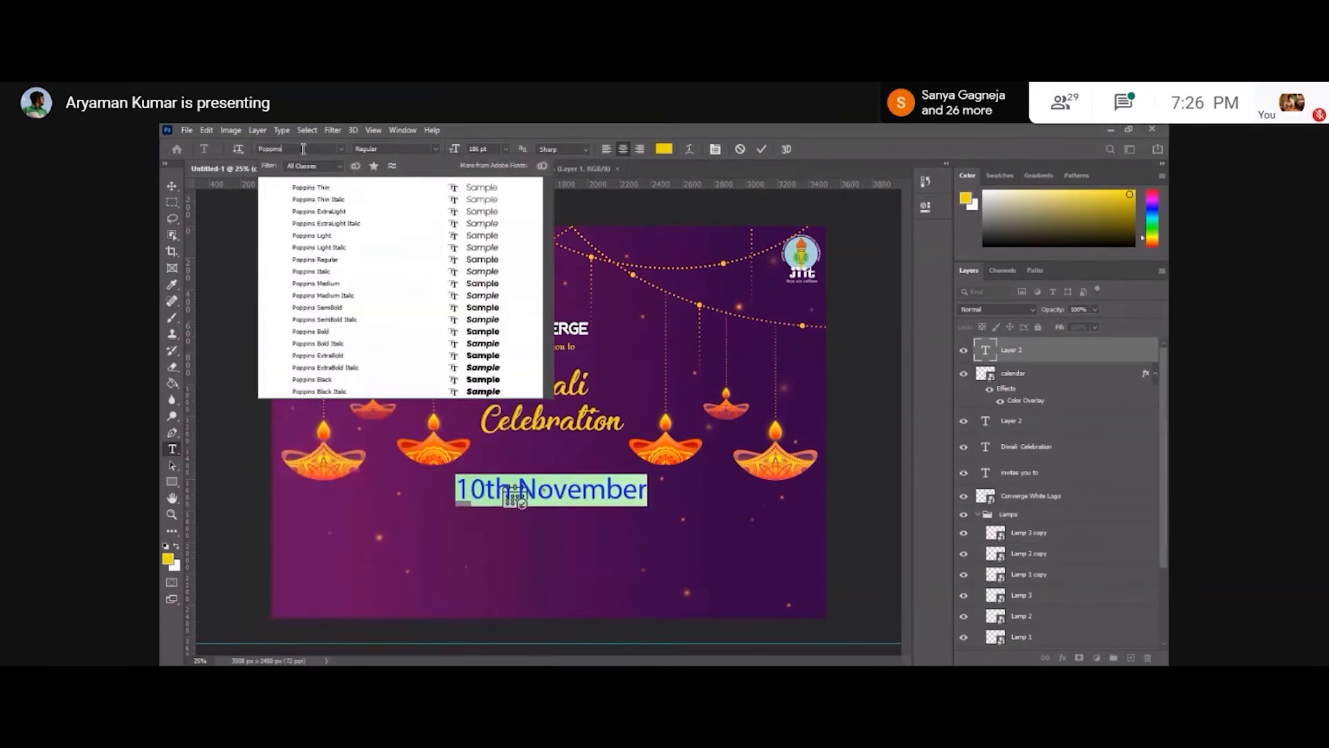
key("Return")
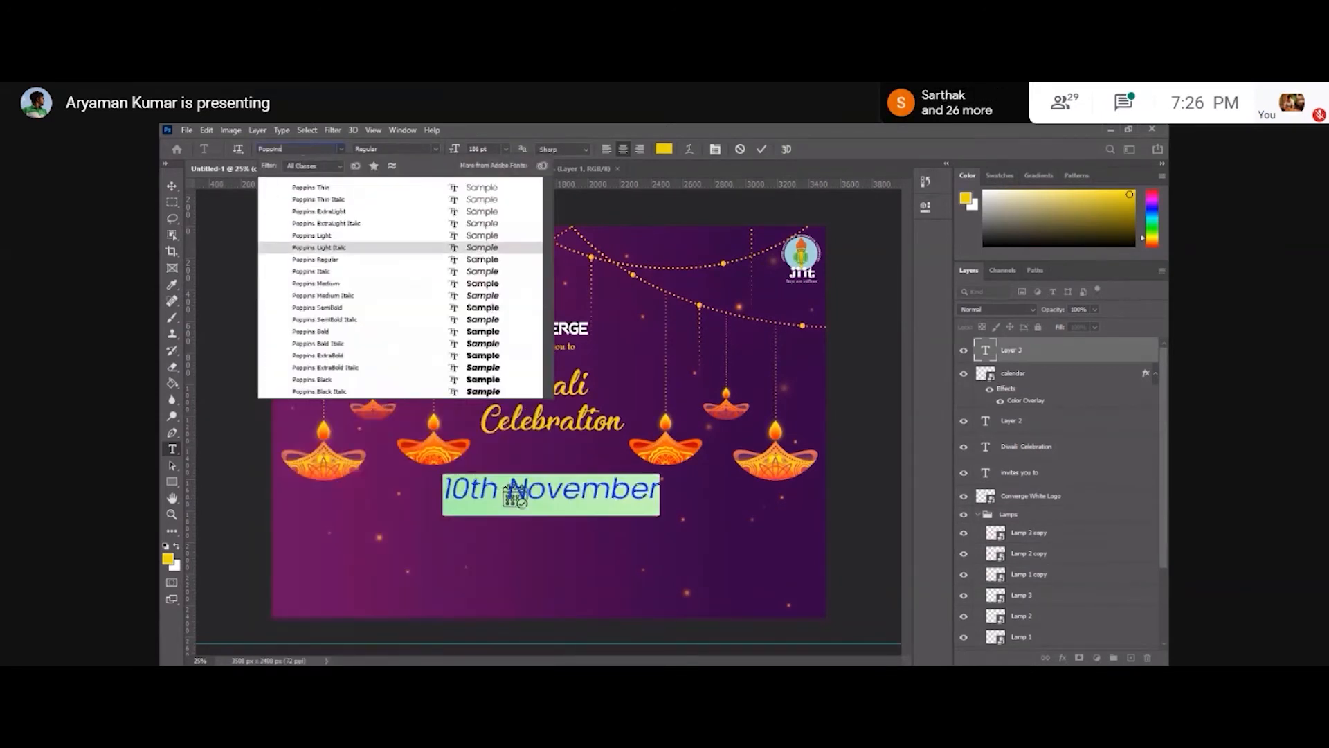
left_click(173, 186)
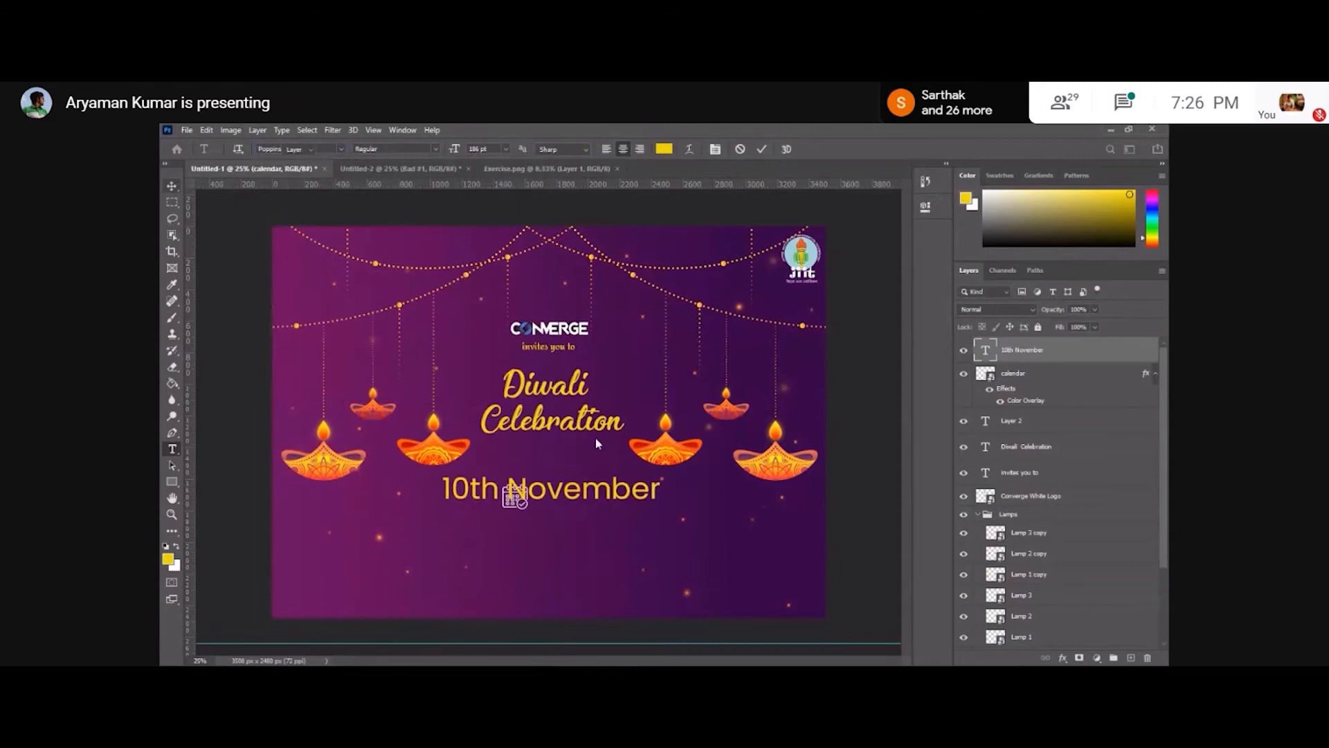
Set the date text size to 72 pt and move it to the right of the calendar icon.
double_click(659, 497)
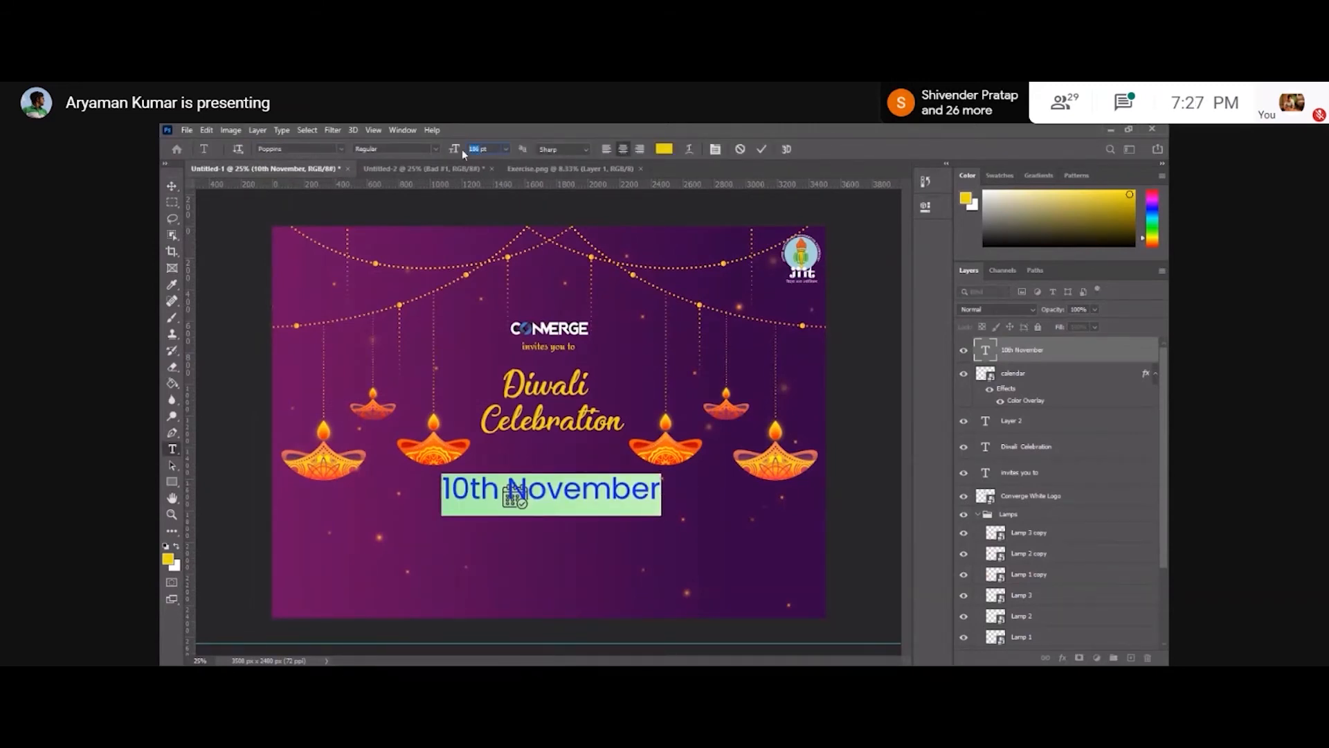
left_click(172, 186)
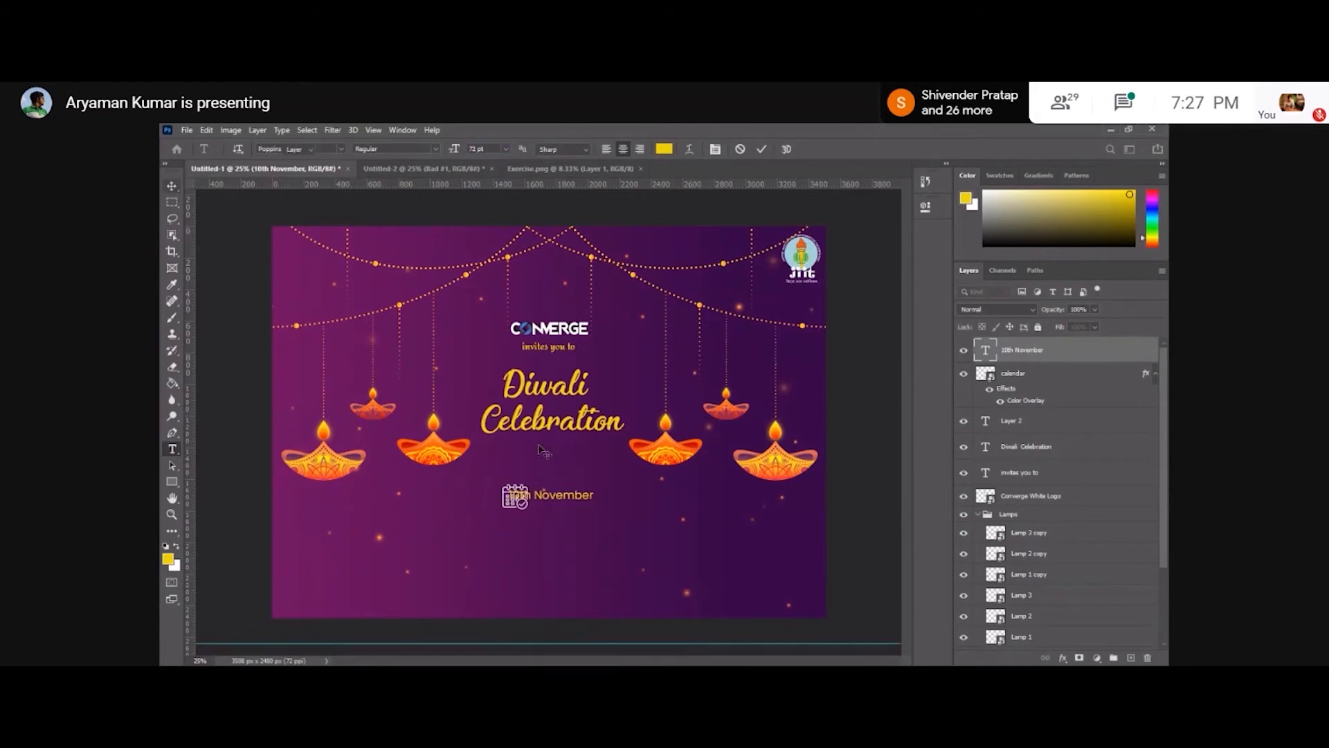
left_click_drag(587, 501, 612, 507)
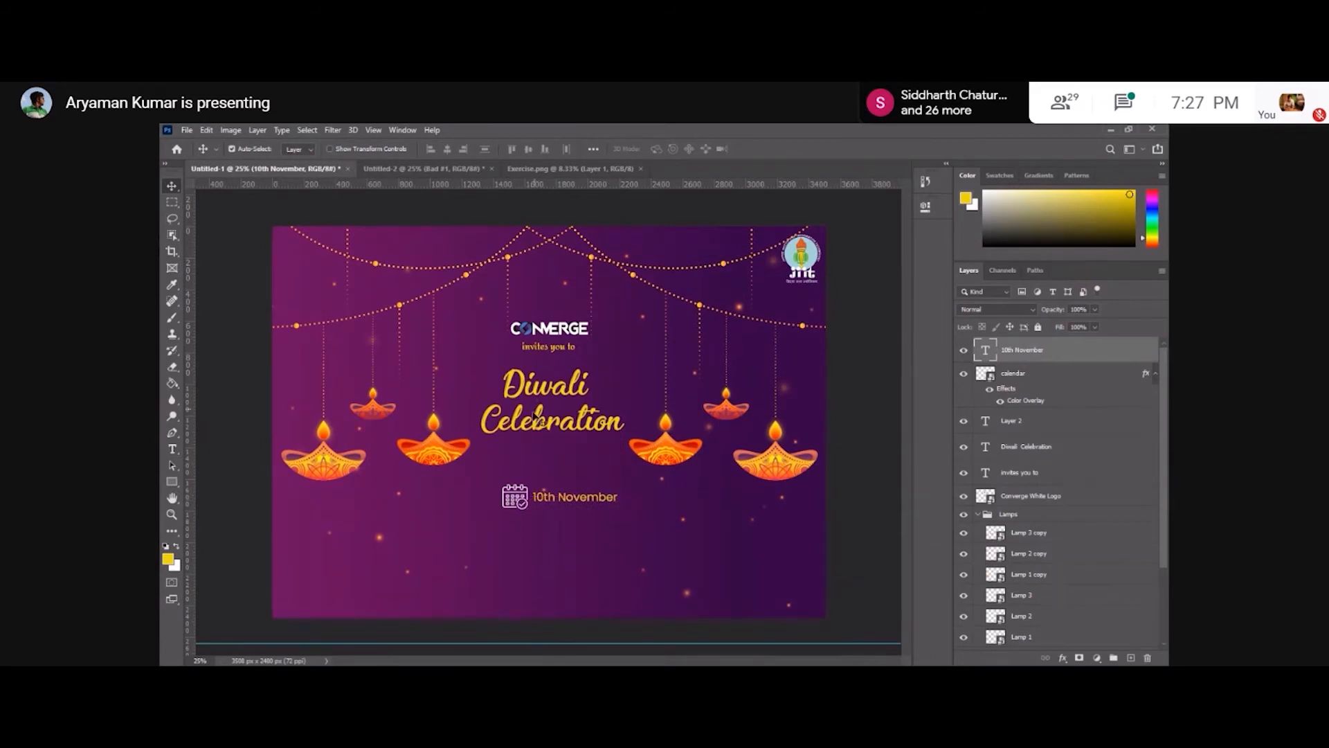
Slightly resize the calendar icon with Free Transform and nudge it next to the date.
left_click(1053, 372)
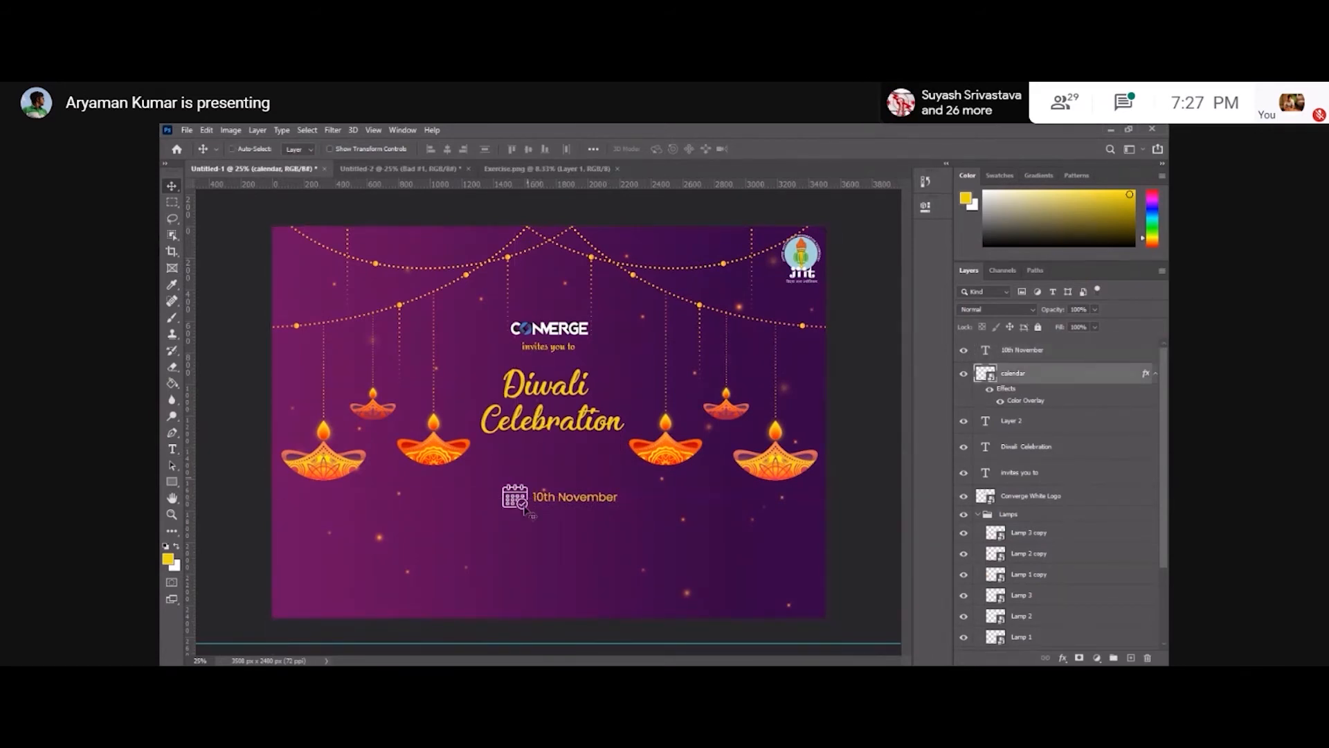
key("ctrl+t")
left_click_drag(529, 510, 532, 513)
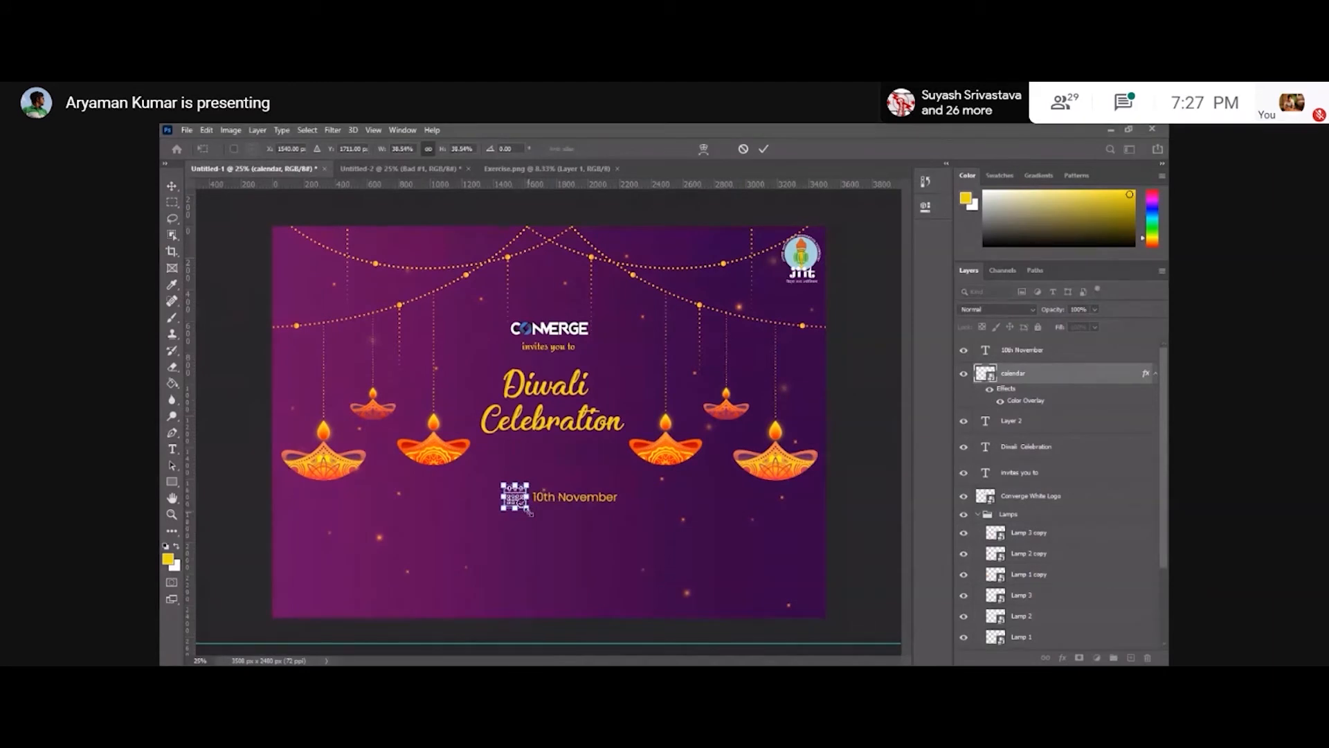
key("Return")
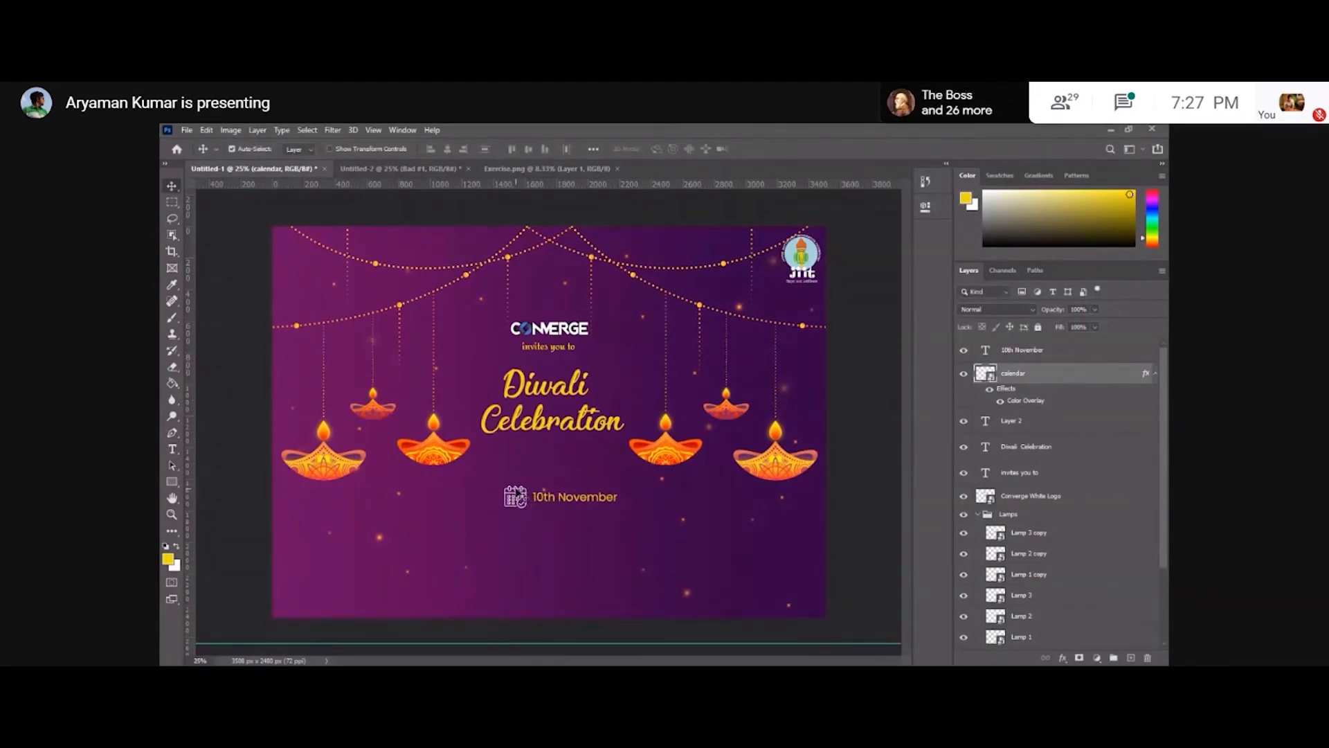
left_click_drag(518, 492, 515, 492)
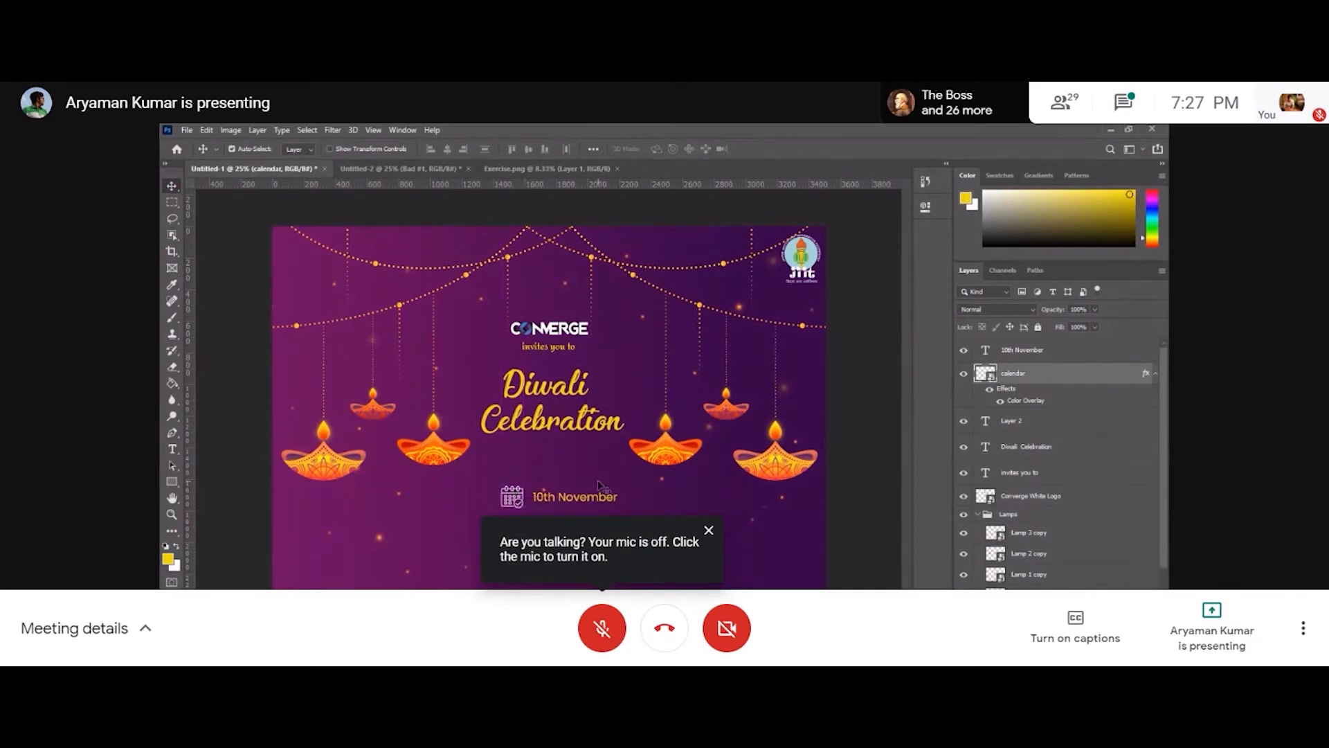
Nudge the date text slightly to the left.
left_click(544, 494)
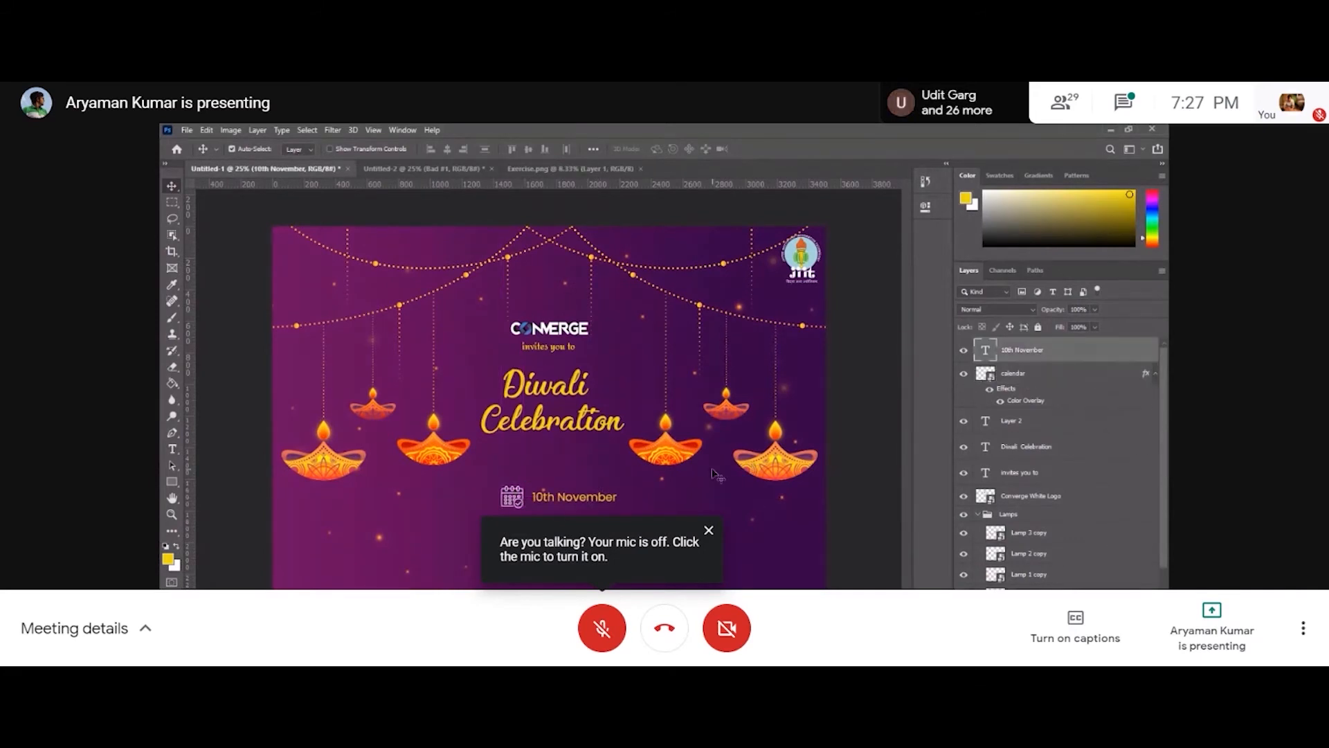
key("Left")
key("Left")
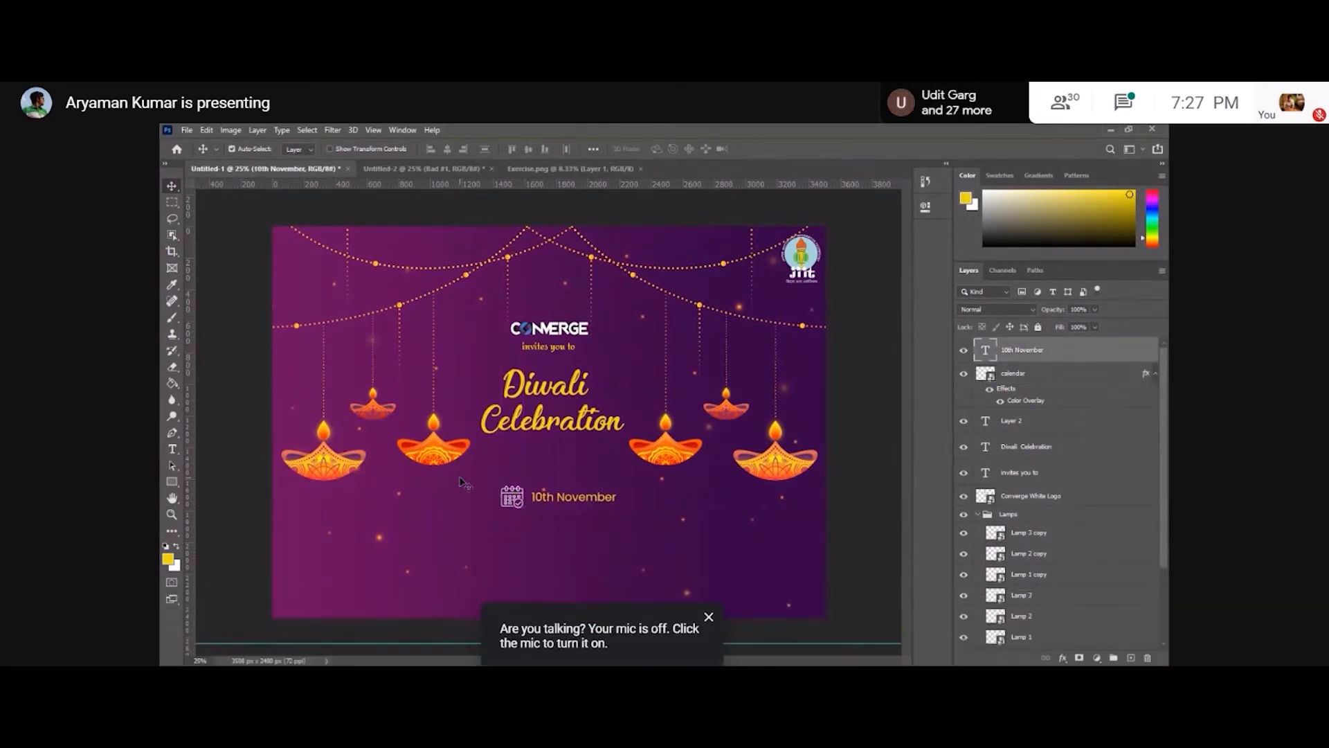
Format the "th" in "10th November" as superscript.
key("t")
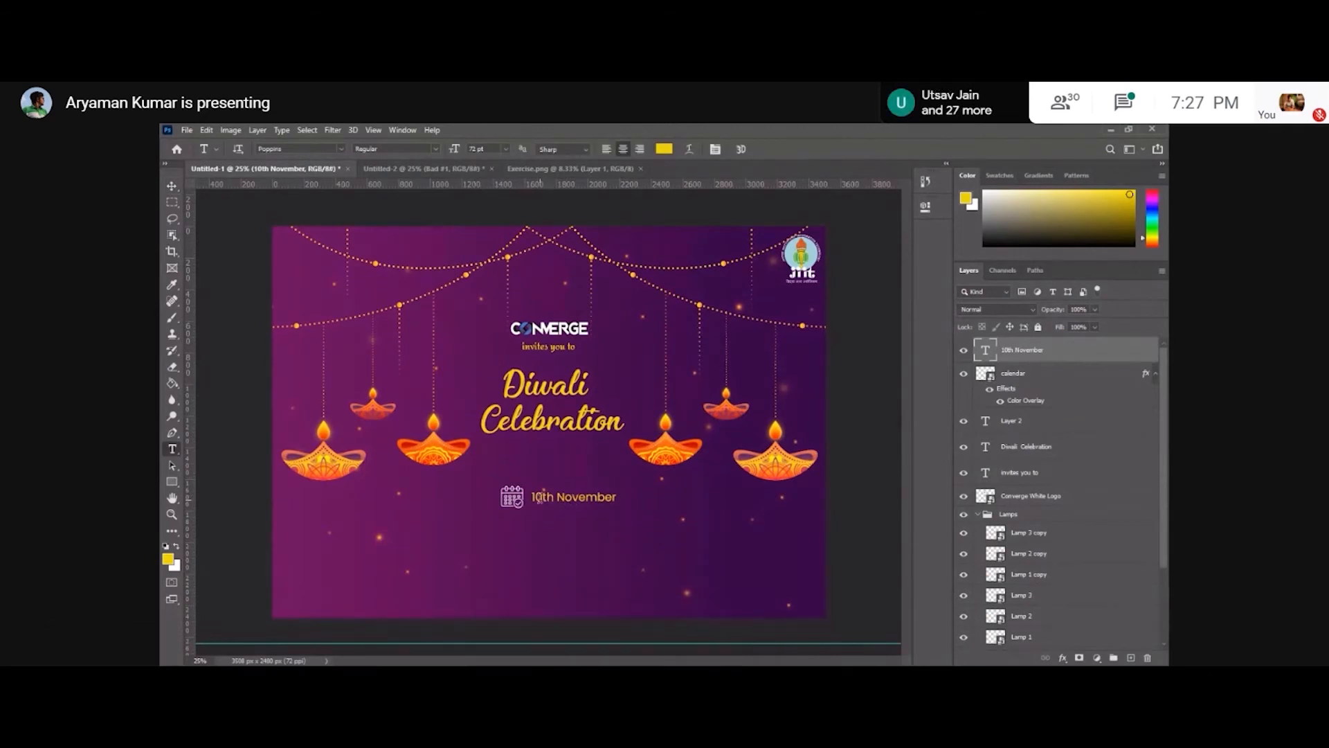
left_click_drag(533, 496, 555, 499)
left_click(583, 499)
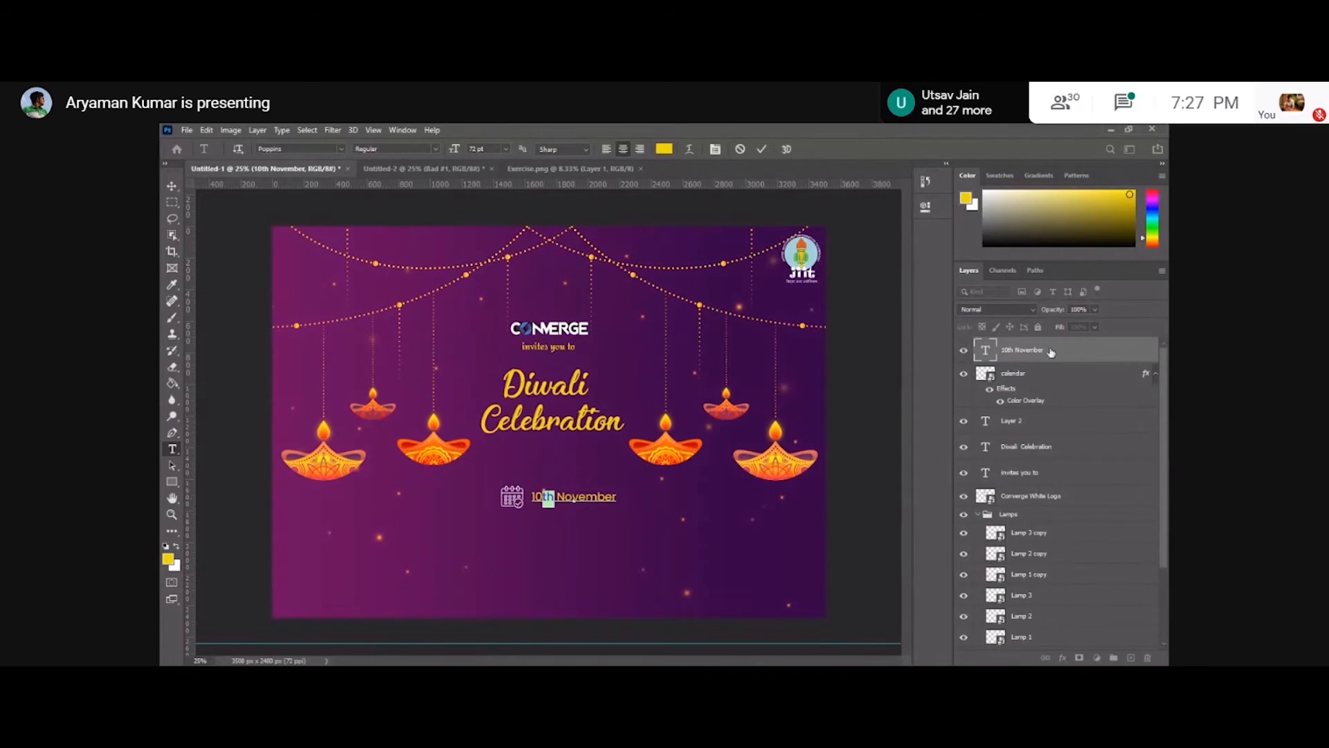
left_click(926, 209)
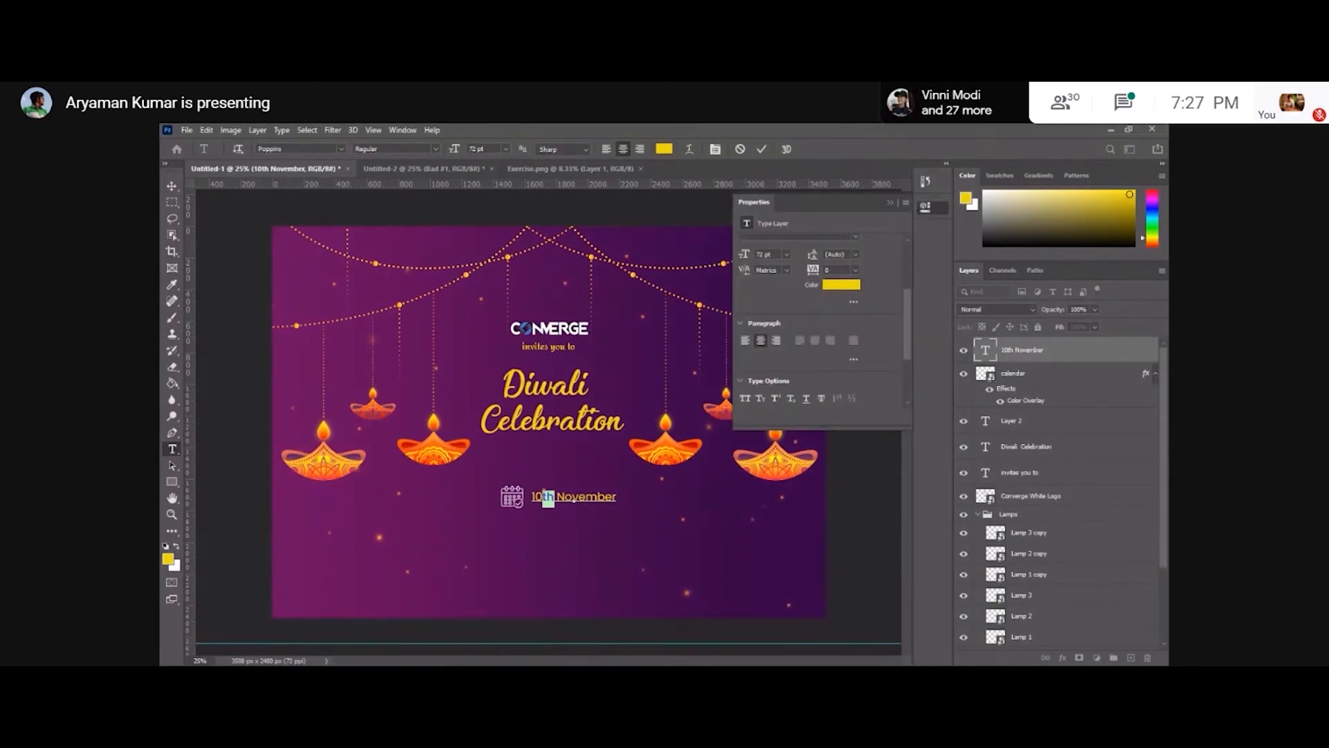
scroll(916, 212, "down", 2)
scroll(820, 318, "down", 1)
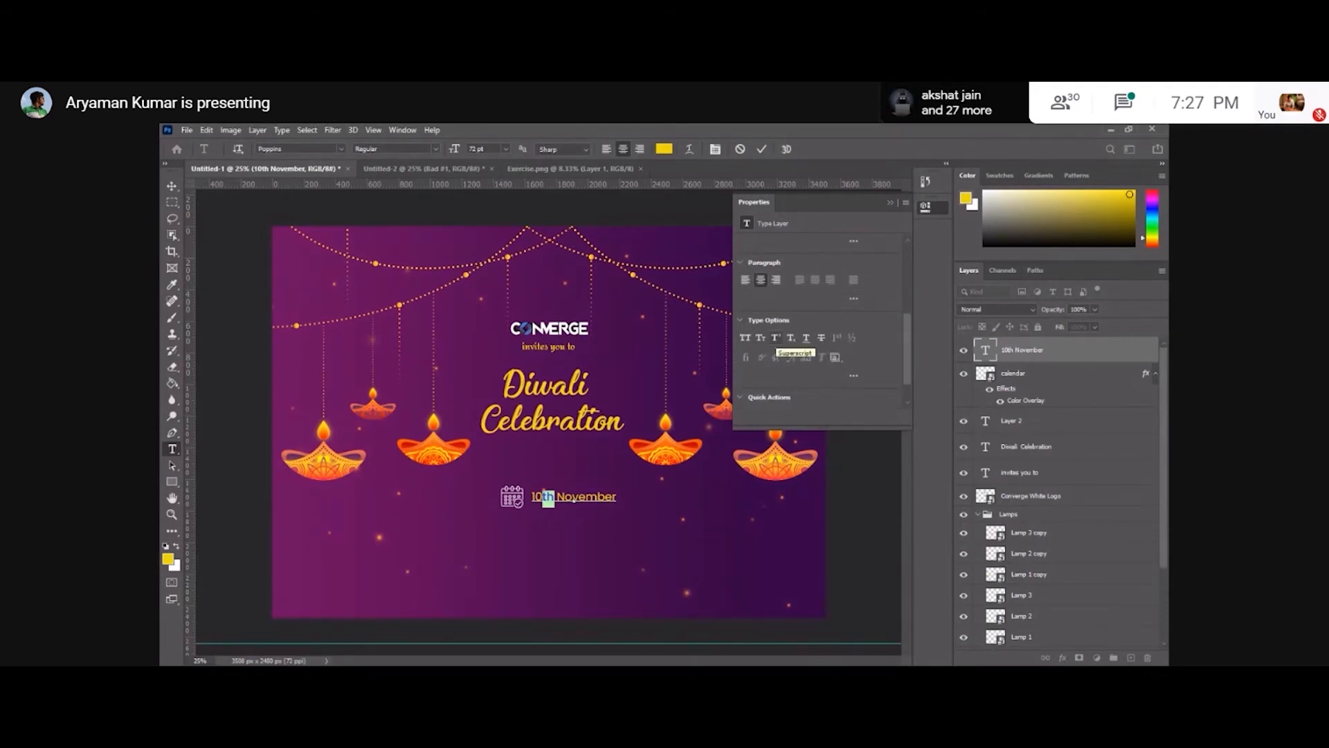
left_click(775, 338)
left_click(574, 499)
key("ctrl+Return")
key("v")
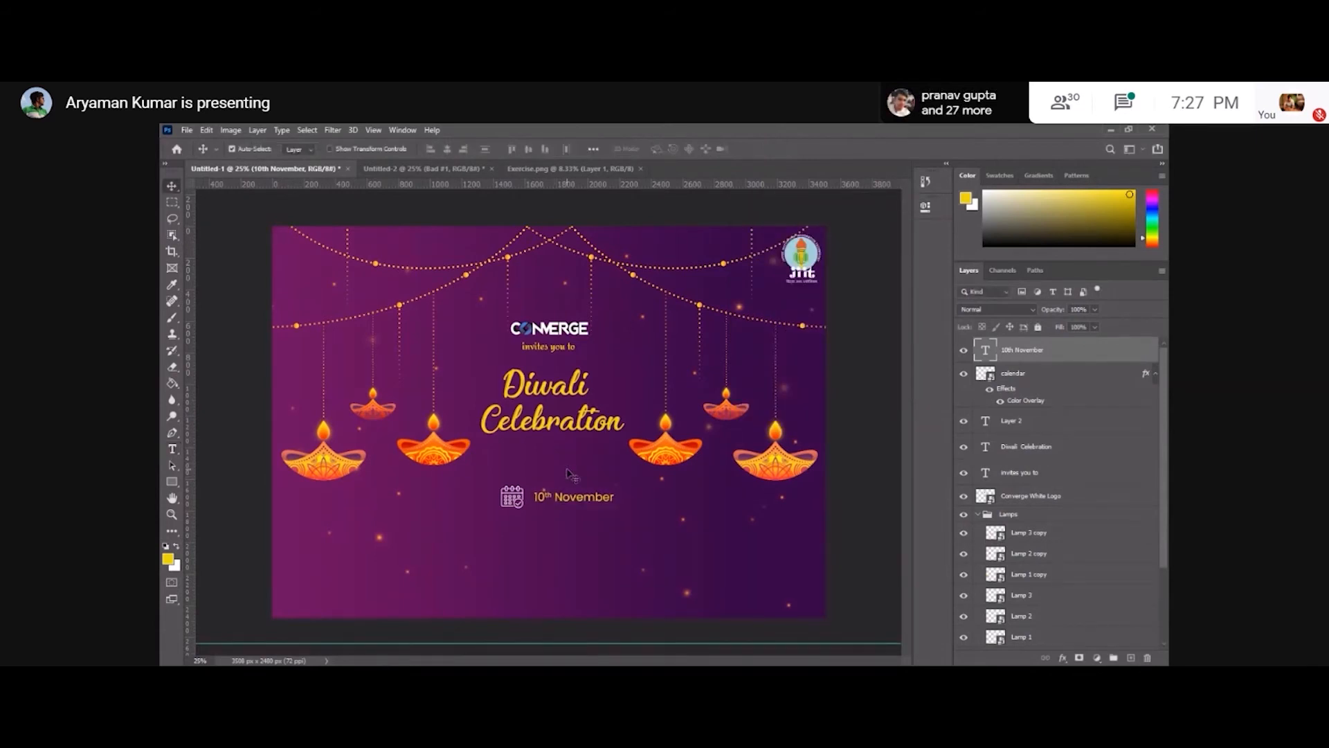
Increase the date text size to 92 pt and reposition it beside the calendar icon.
key("t")
left_click(572, 500)
key("ctrl+a")
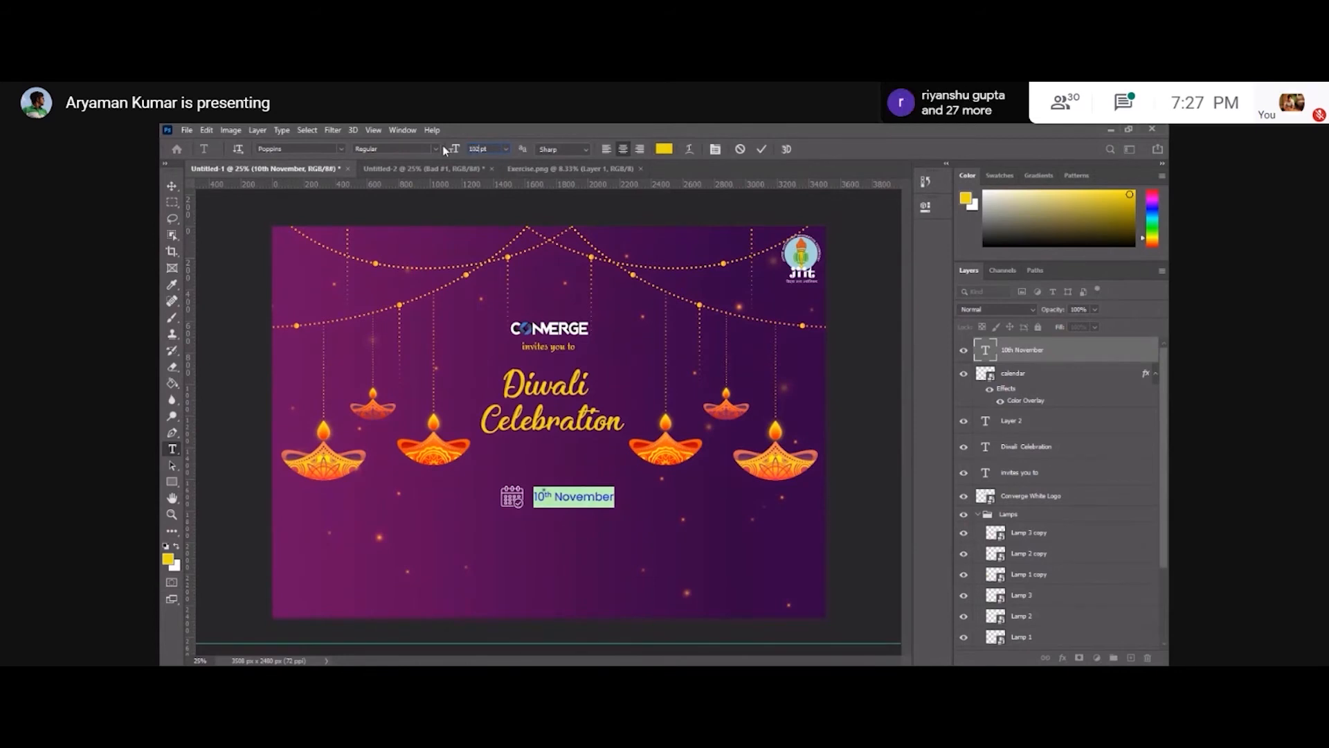
left_click_drag(448, 150, 461, 153)
left_click(461, 152)
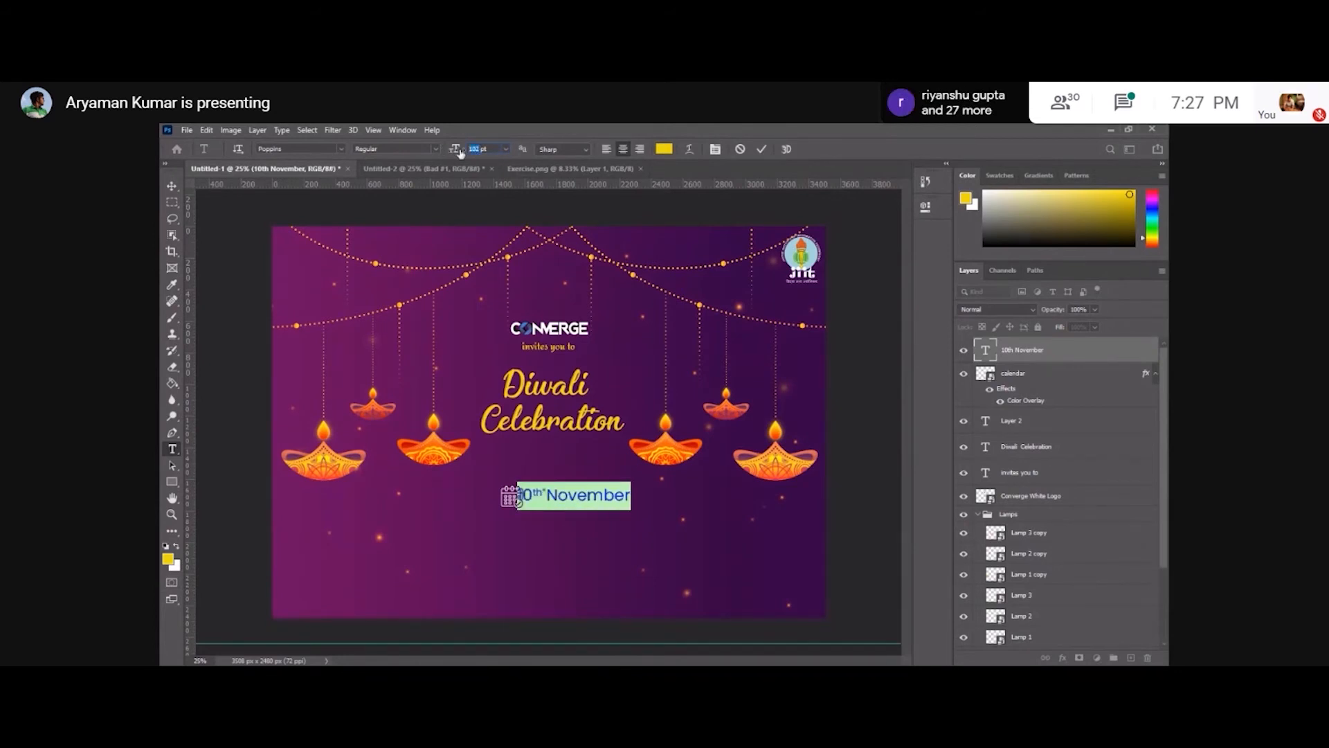
left_click_drag(461, 152, 448, 156)
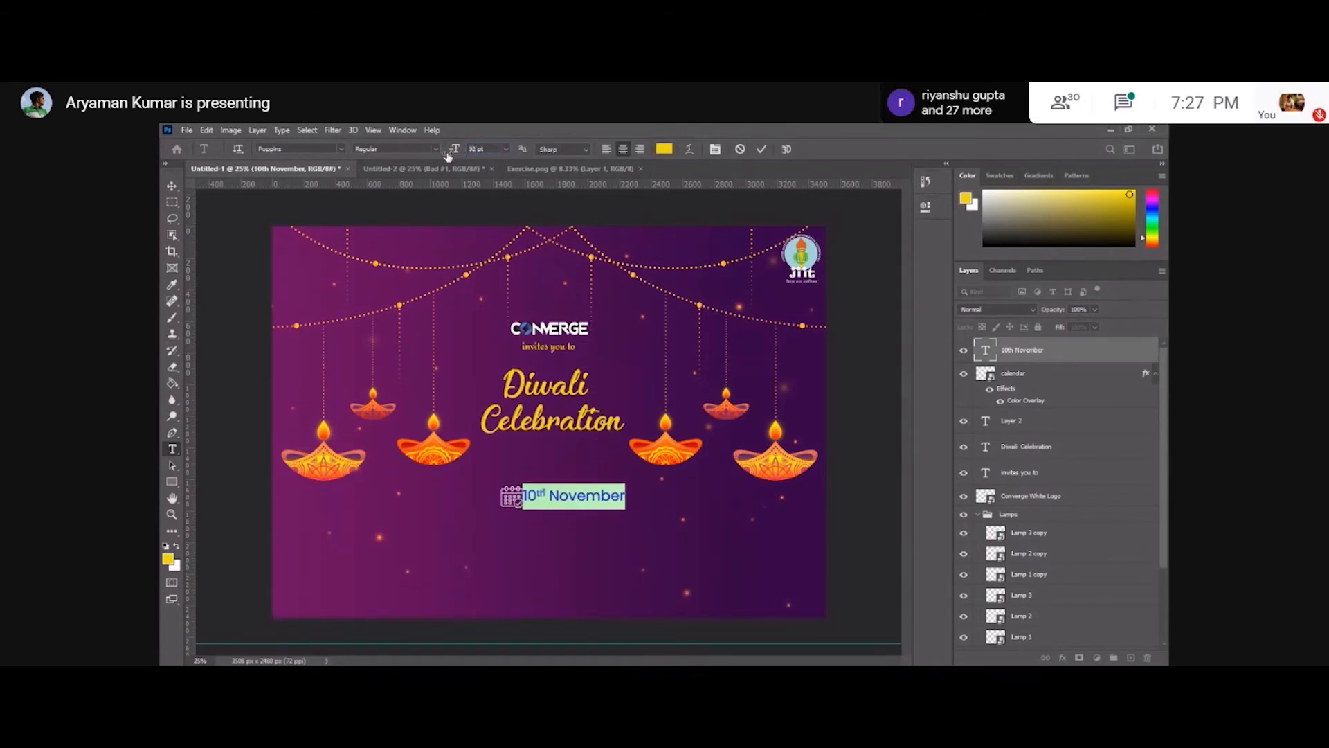
left_click(171, 187)
left_click_drag(608, 504, 616, 507)
key("t")
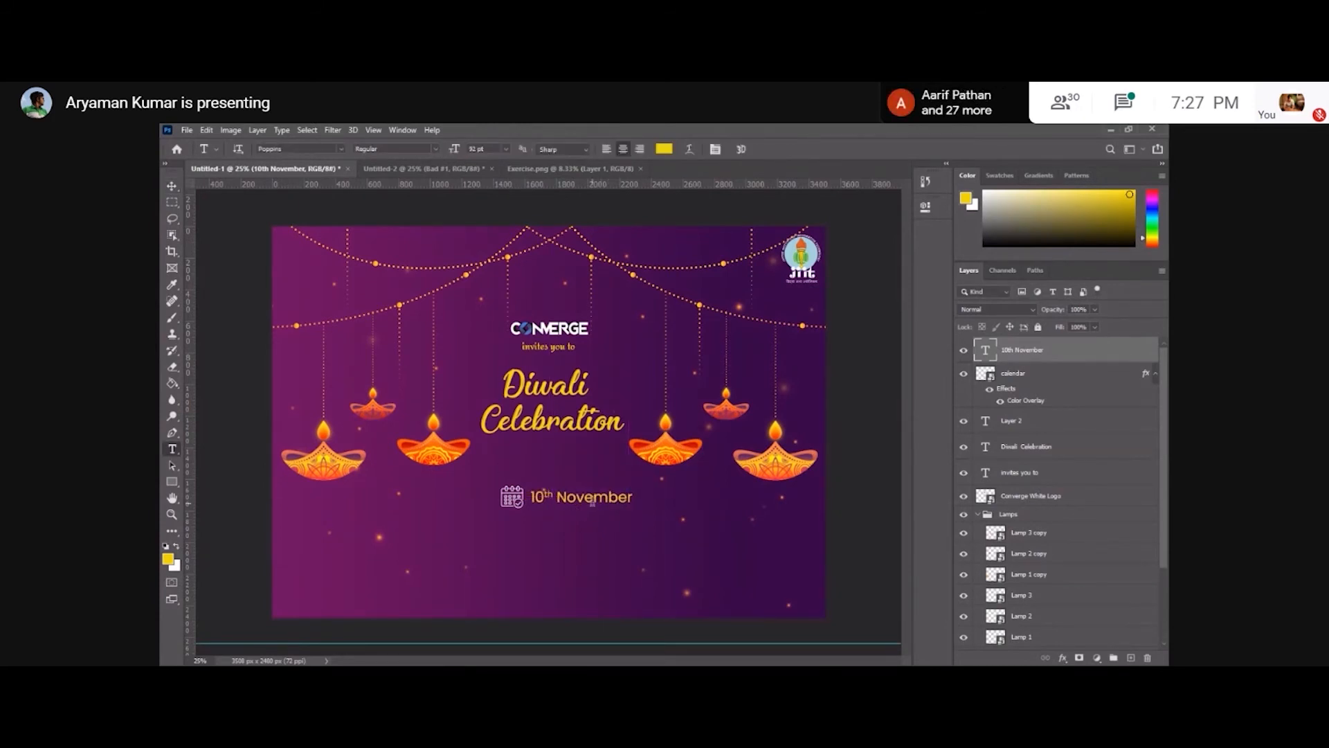
left_click(172, 188)
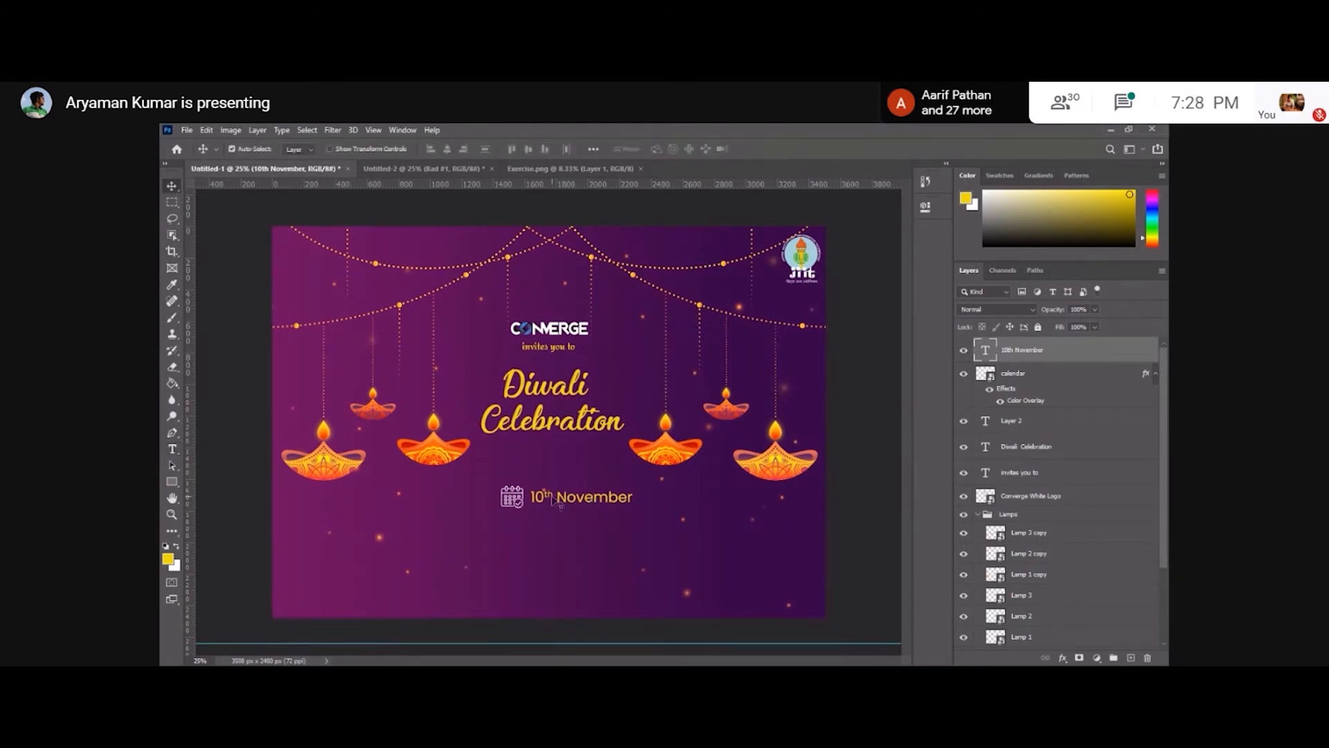
Place the time image as an embedded object and scale it down to a small icon below the calendar icon.
left_click(187, 129)
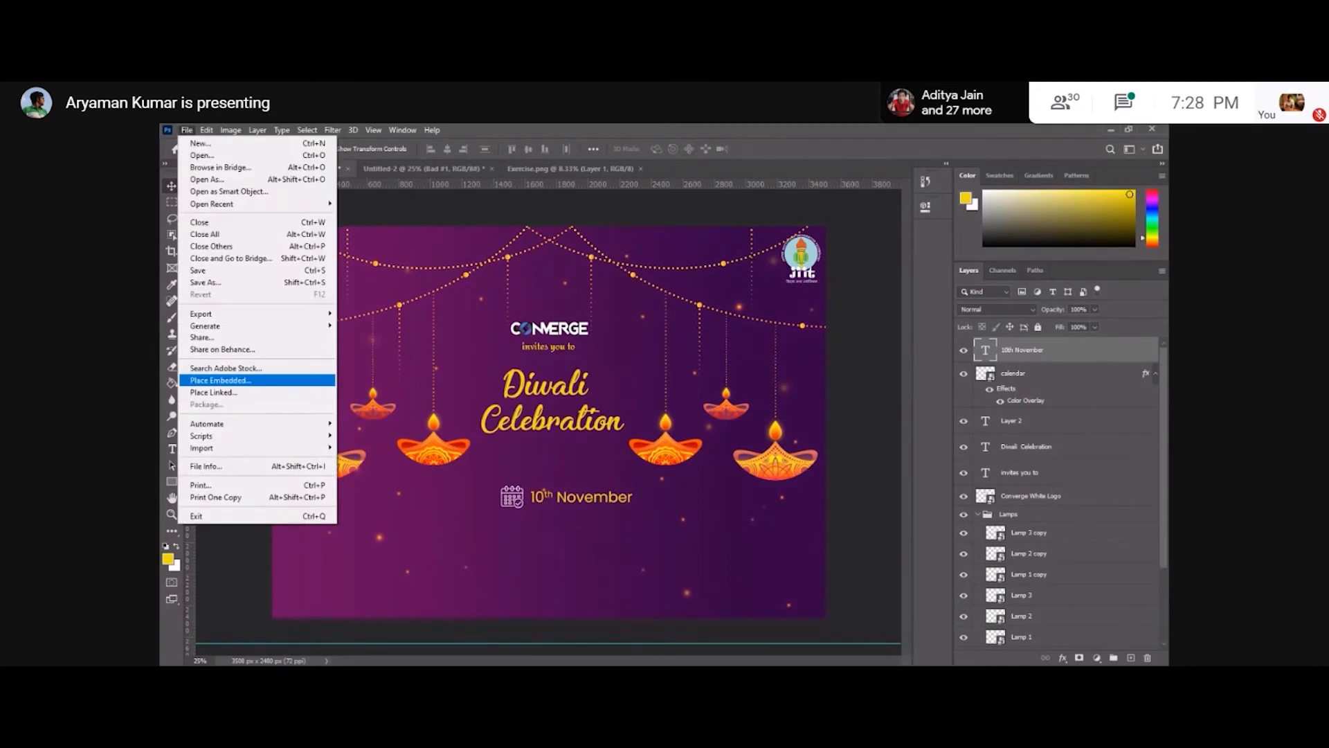
left_click(215, 379)
double_click(309, 337)
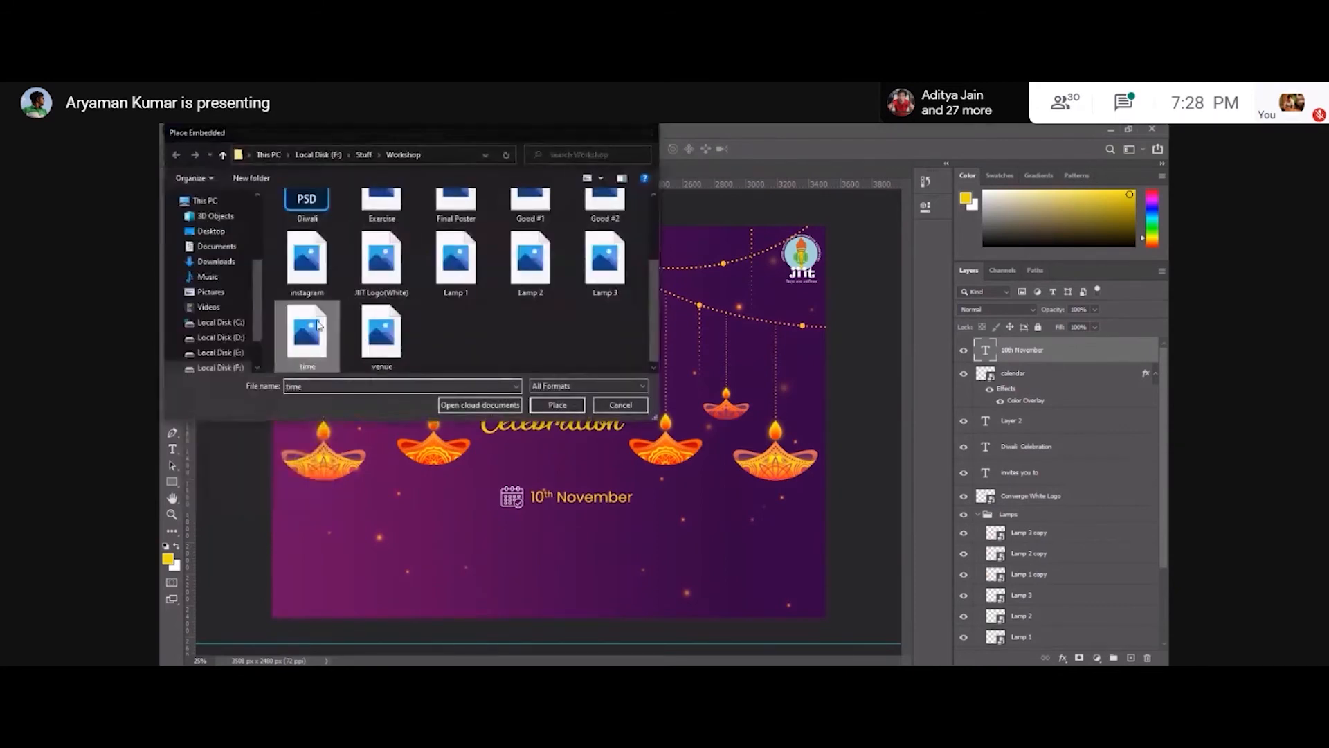
left_click_drag(519, 392, 531, 405)
left_click_drag(549, 419, 512, 537)
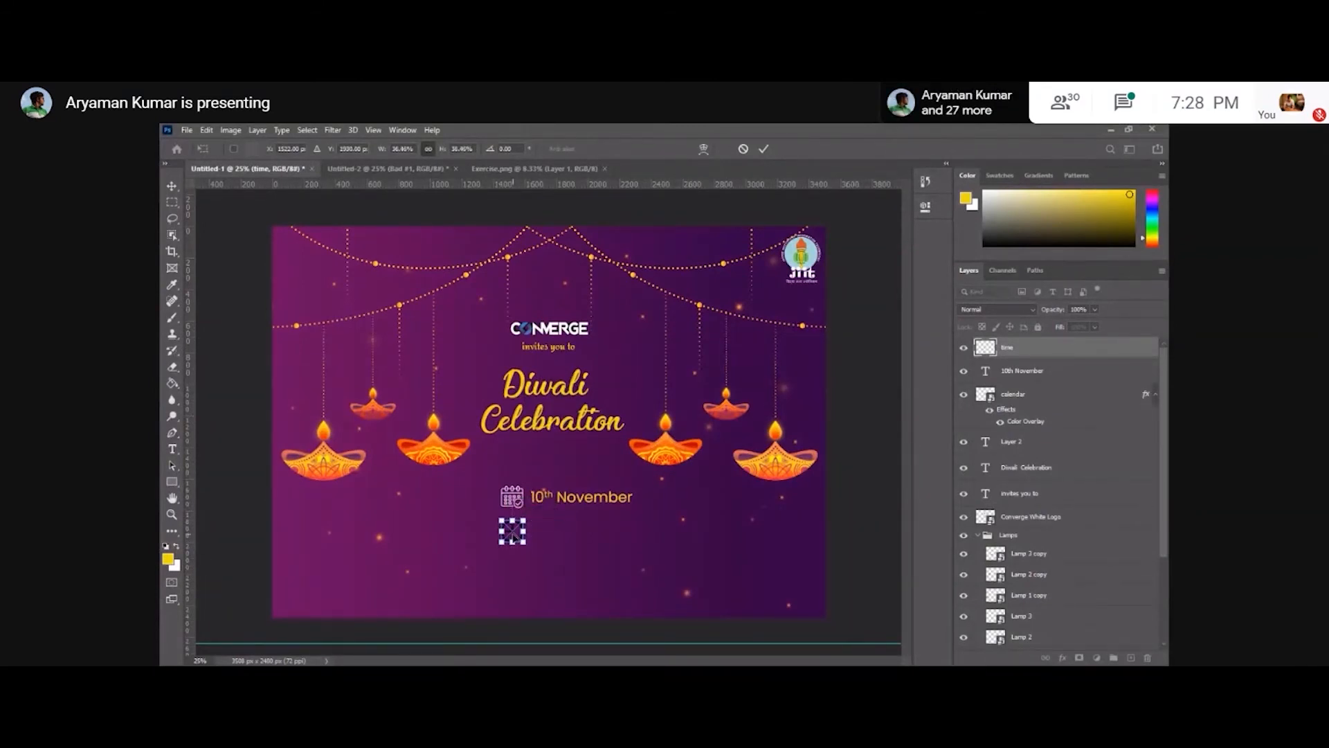
key("Return")
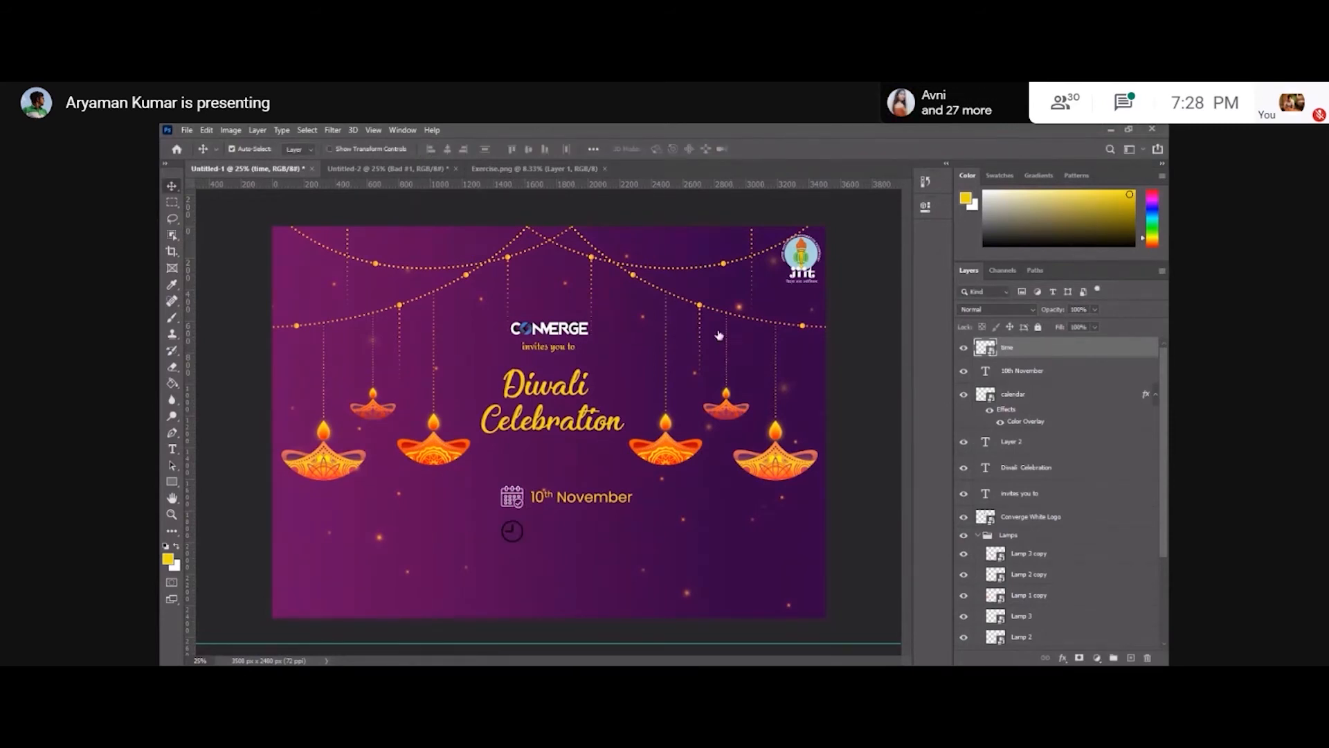
Add a white Color Overlay layer style to the clock icon.
double_click(1045, 354)
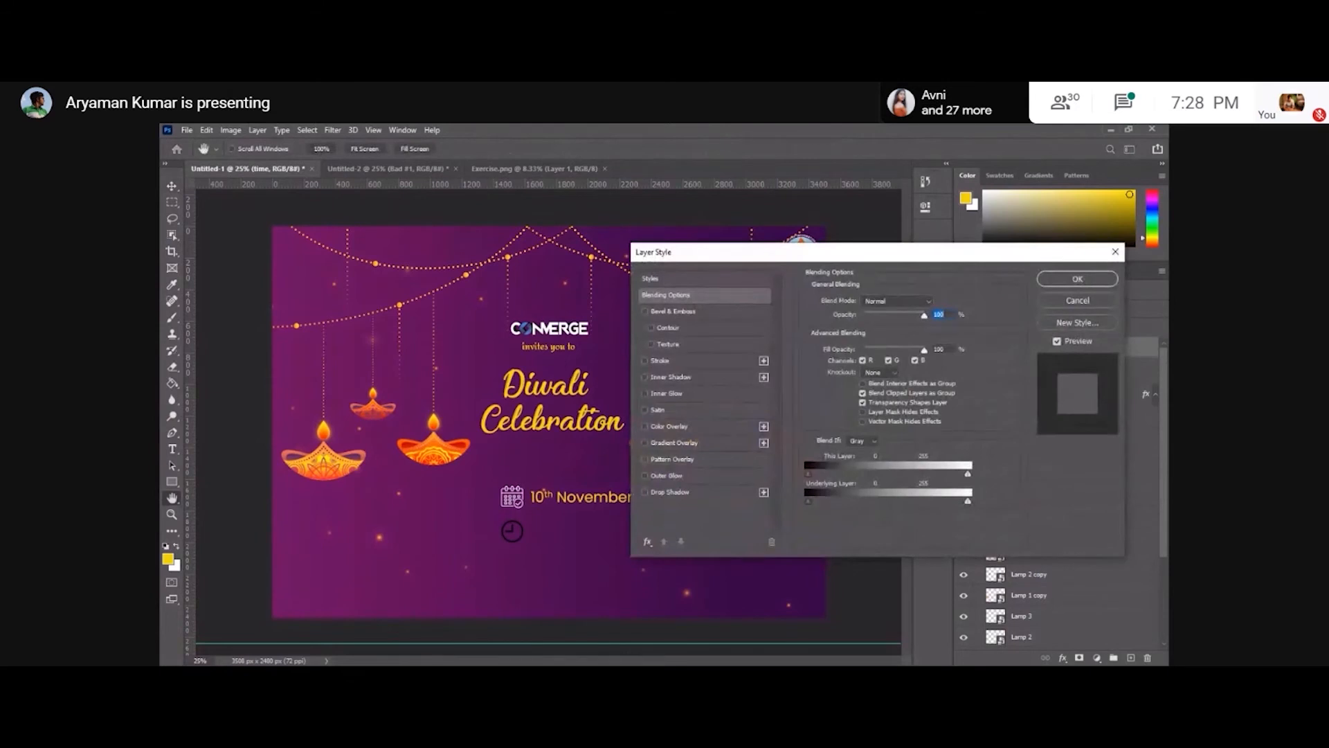
left_click(669, 427)
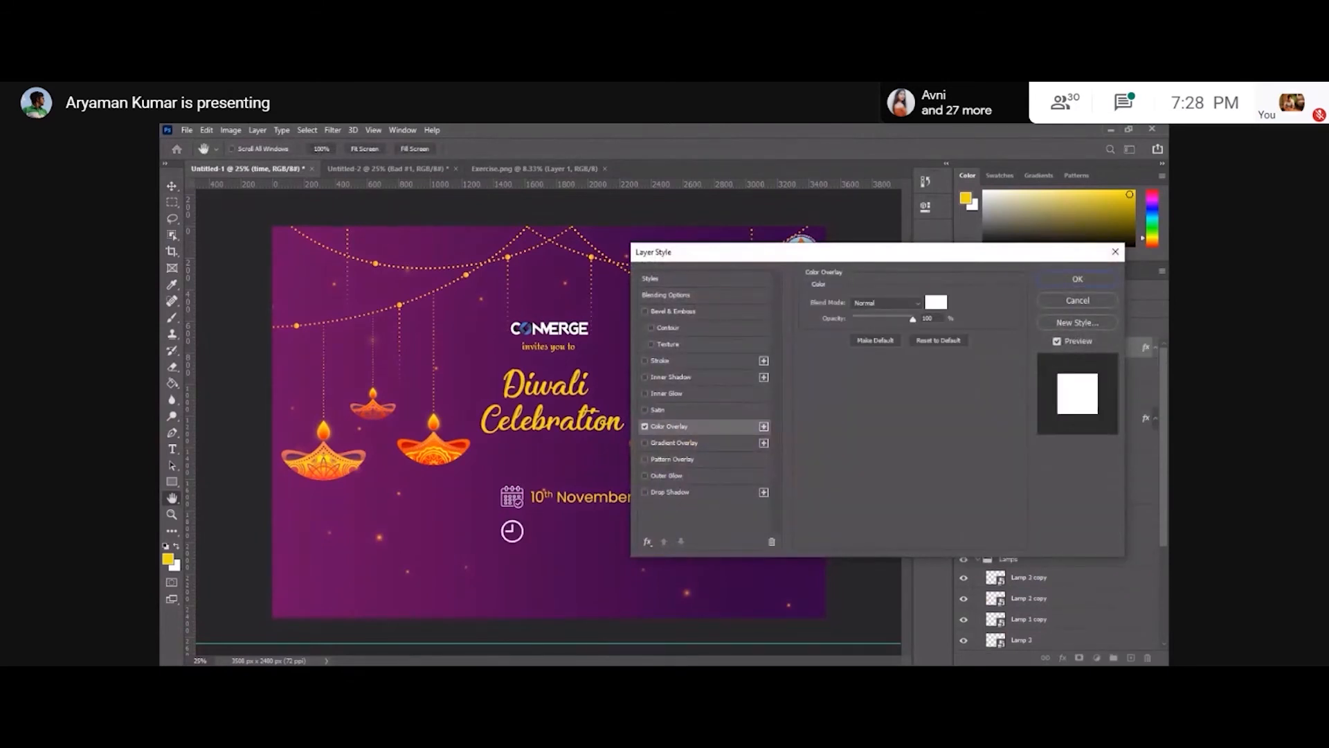
left_click(1077, 279)
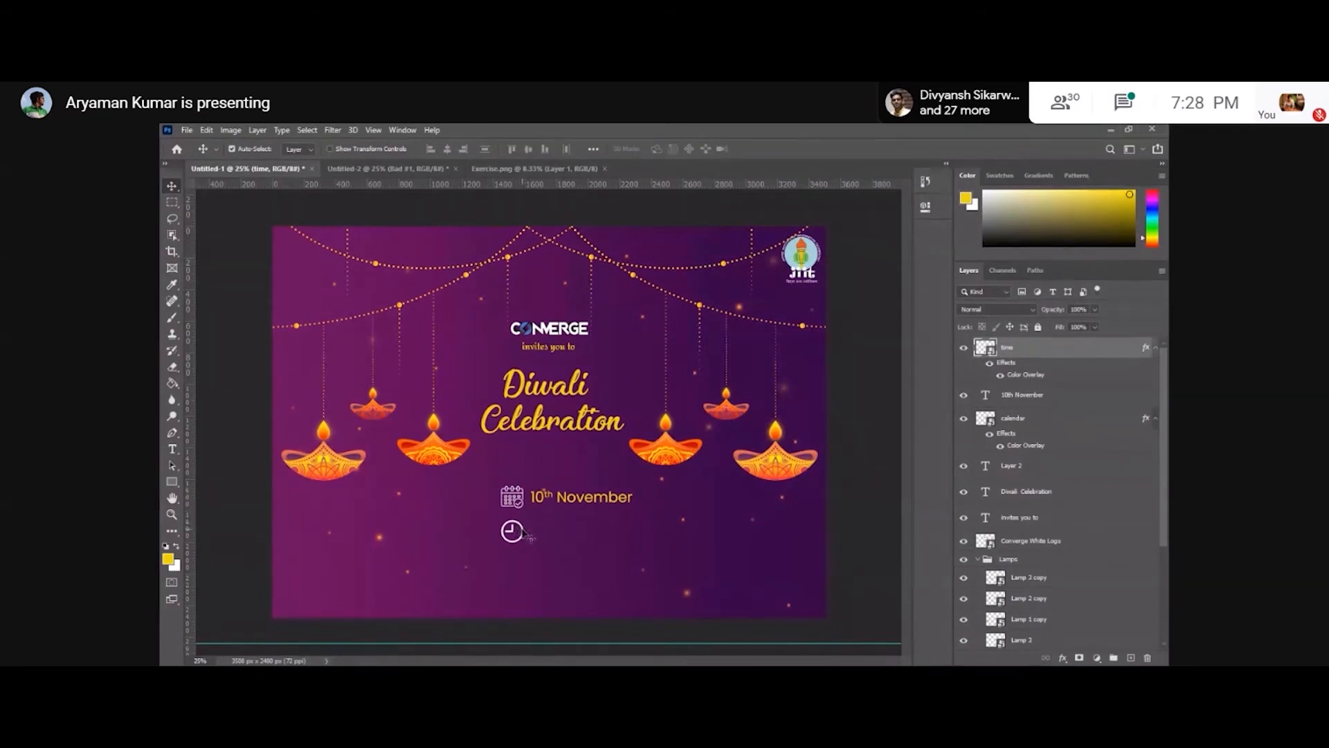
Align the clock icon beneath the calendar icon, undoing an accidental duplicate.
left_click_drag(524, 534, 515, 535)
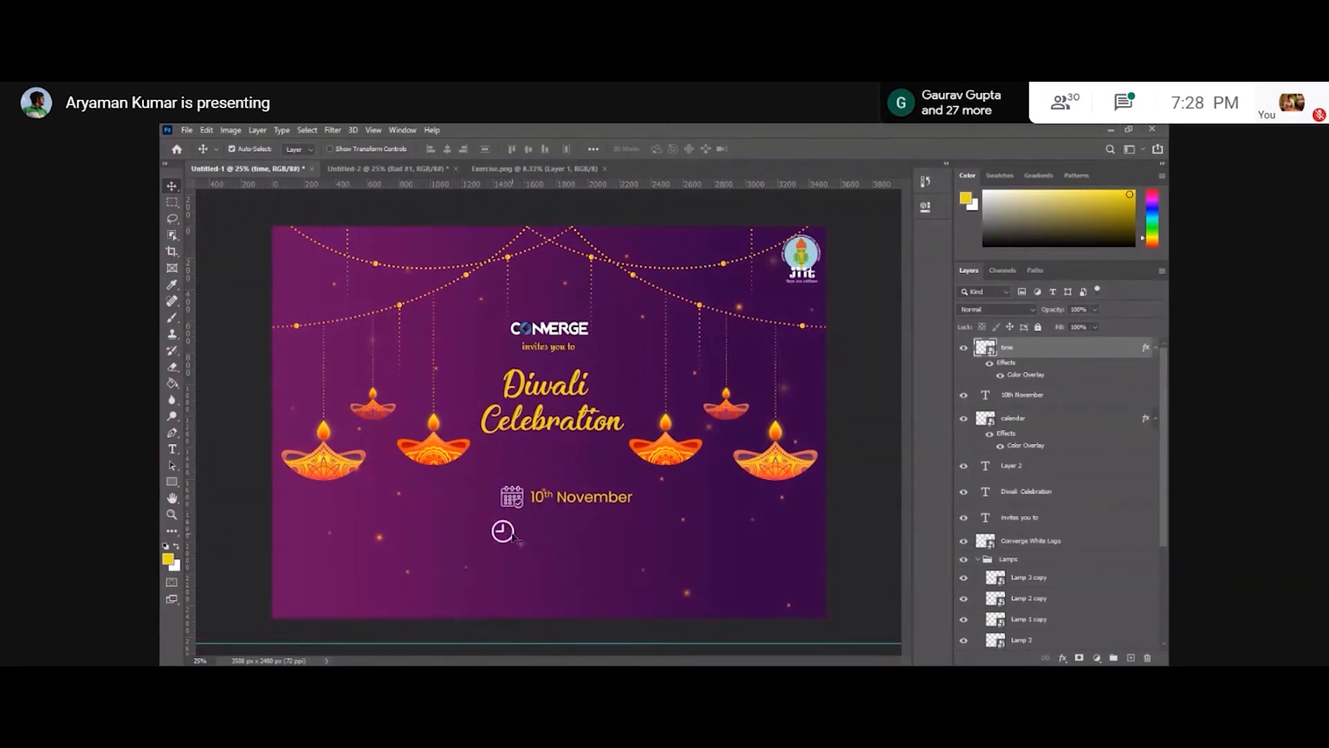
left_click_drag(515, 537, 517, 534)
key("shift+Left")
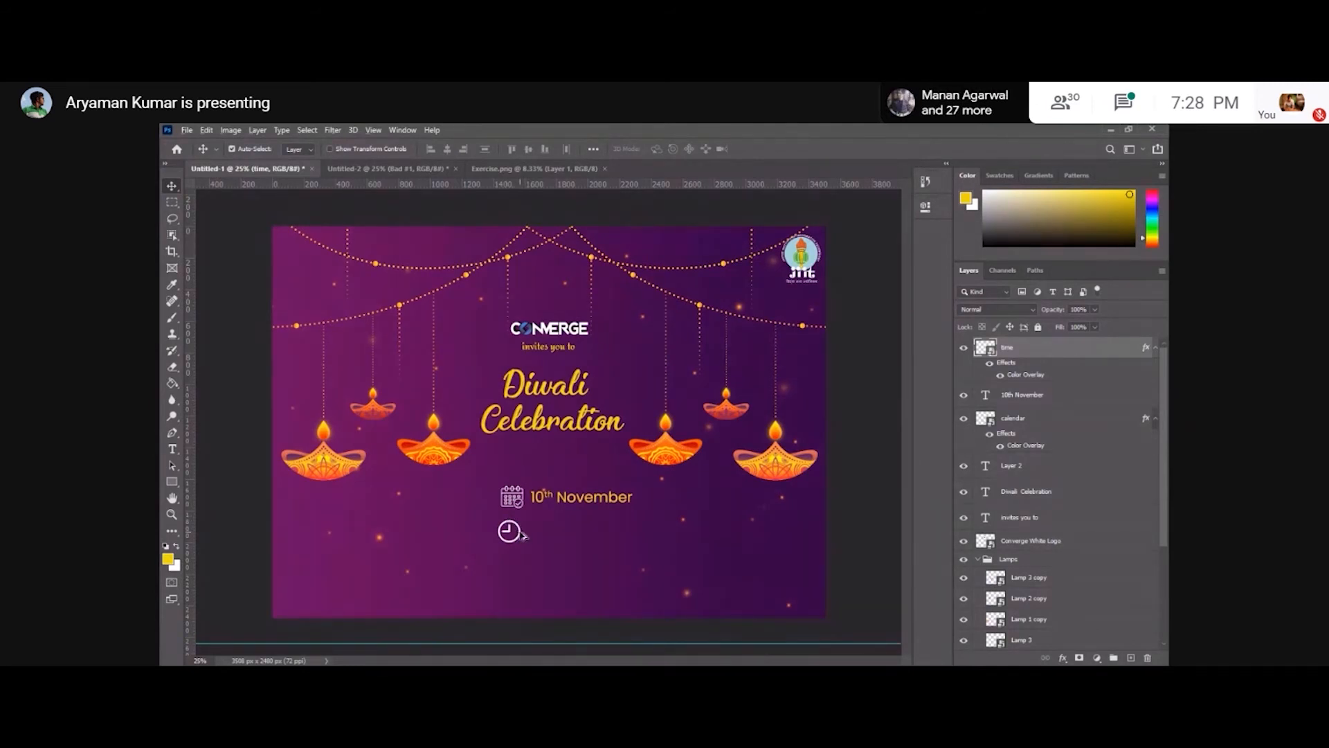
left_click_drag(523, 534, 525, 534)
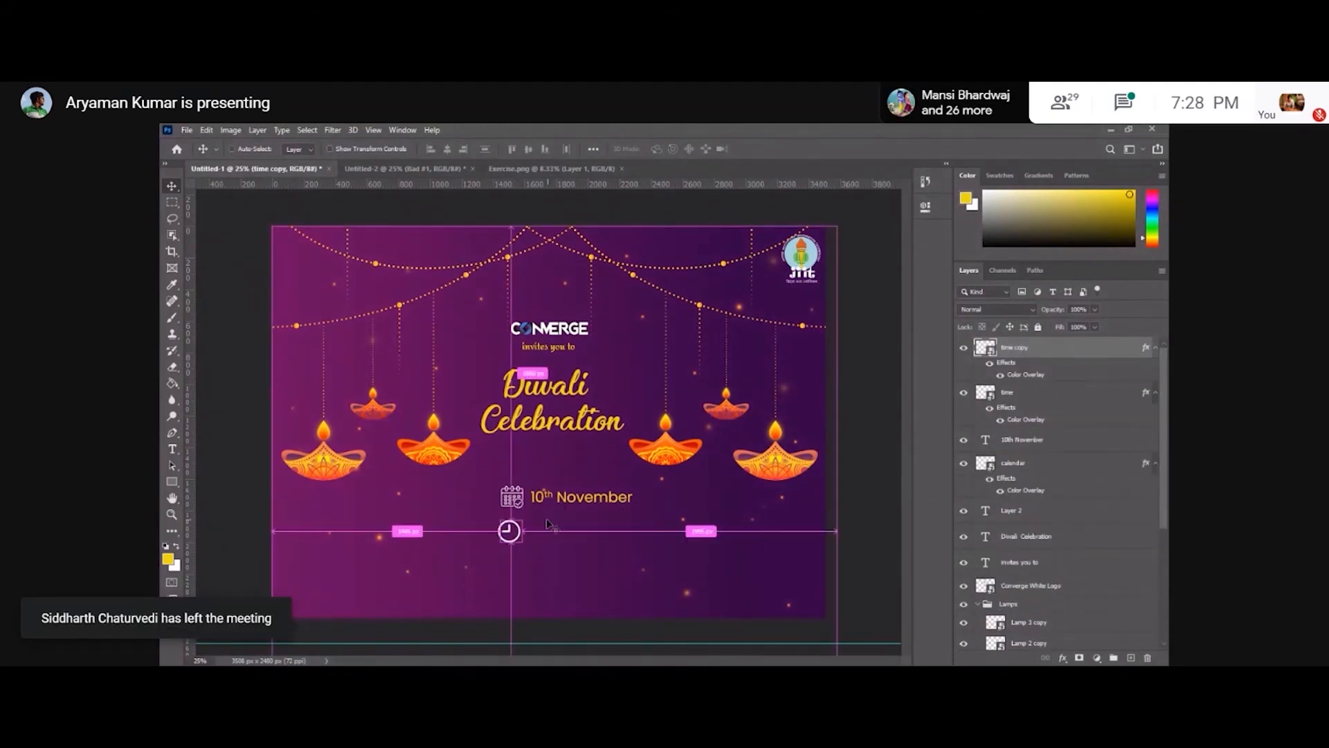
key("ctrl+z")
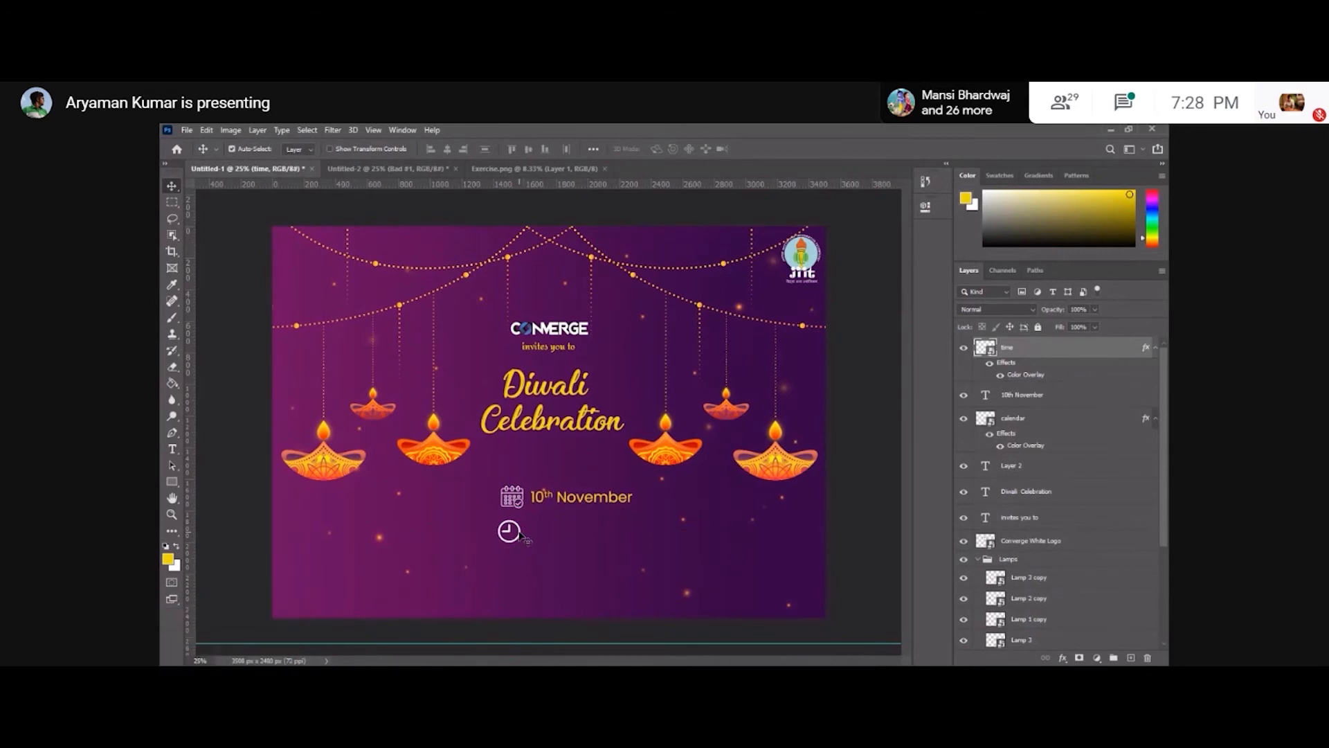
Nudge the clock icon slightly into alignment beside the date.
left_click_drag(520, 533, 523, 531)
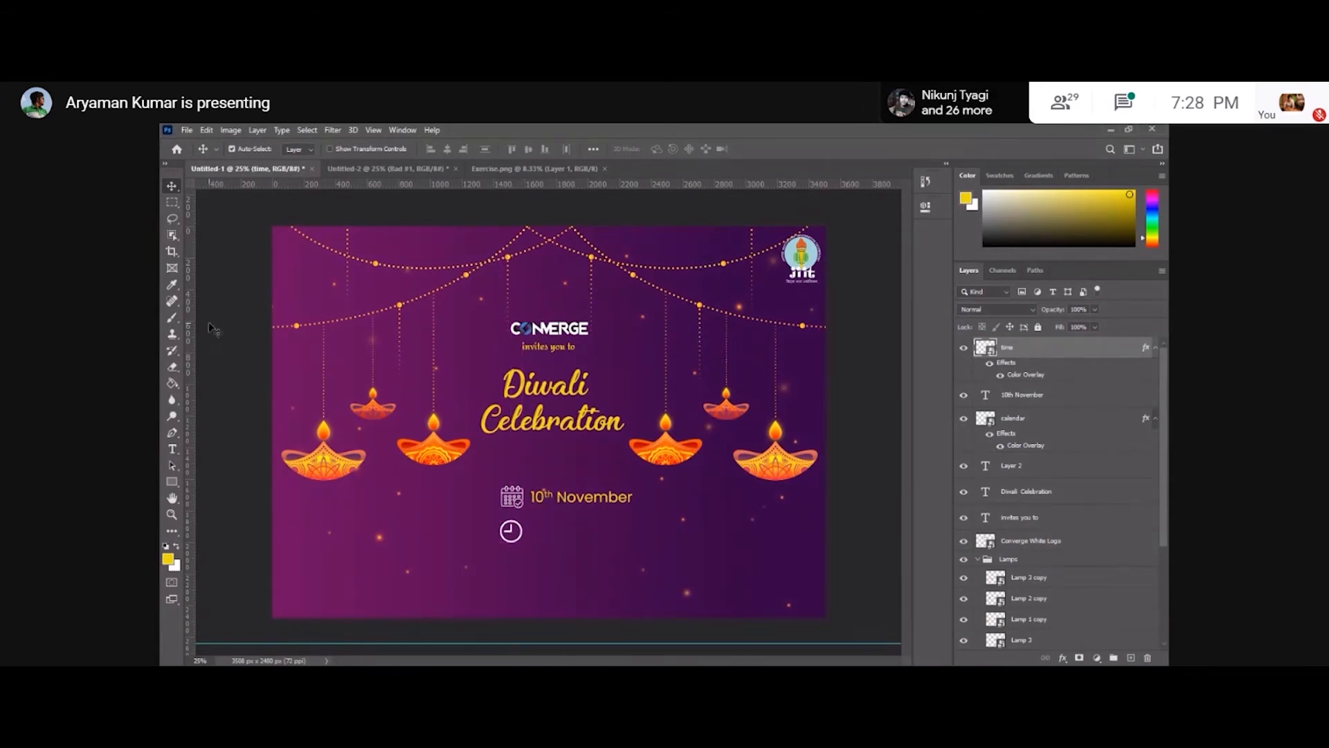
left_click_drag(189, 332, 203, 414)
left_click(263, 417)
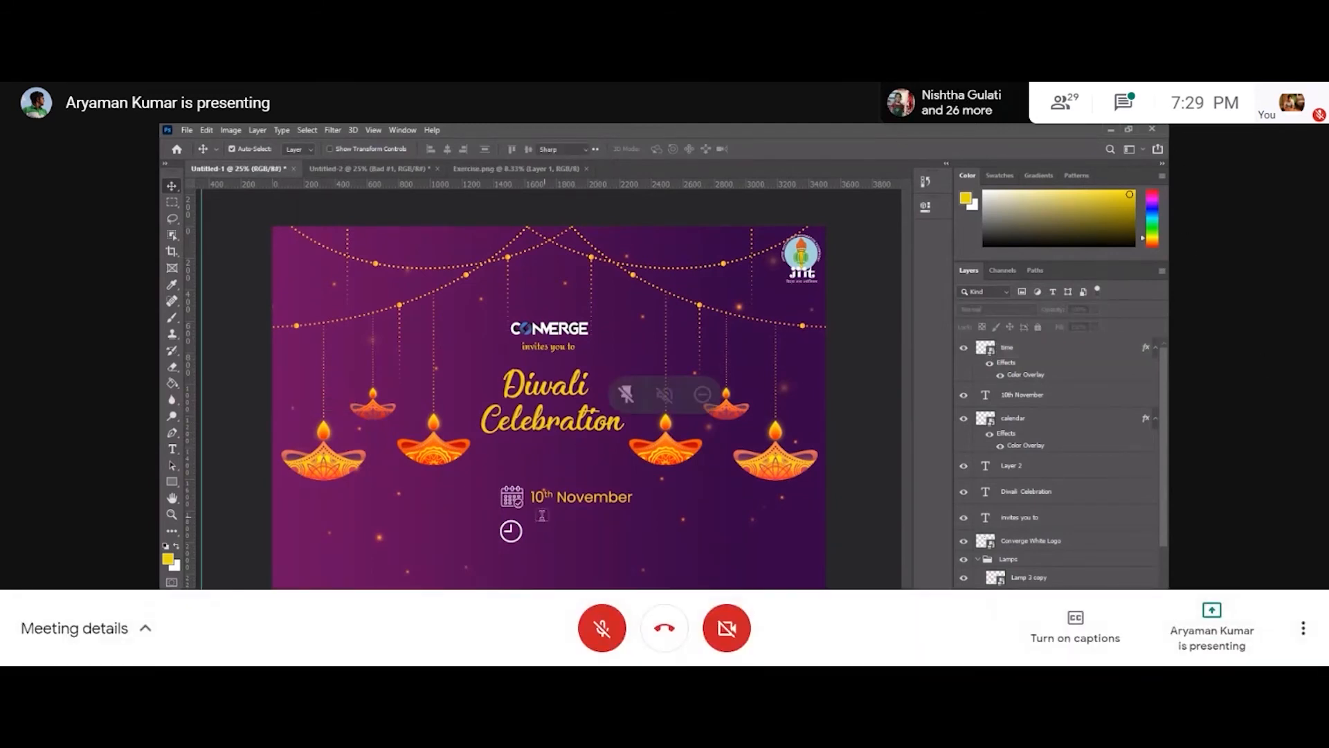
left_click(1133, 123)
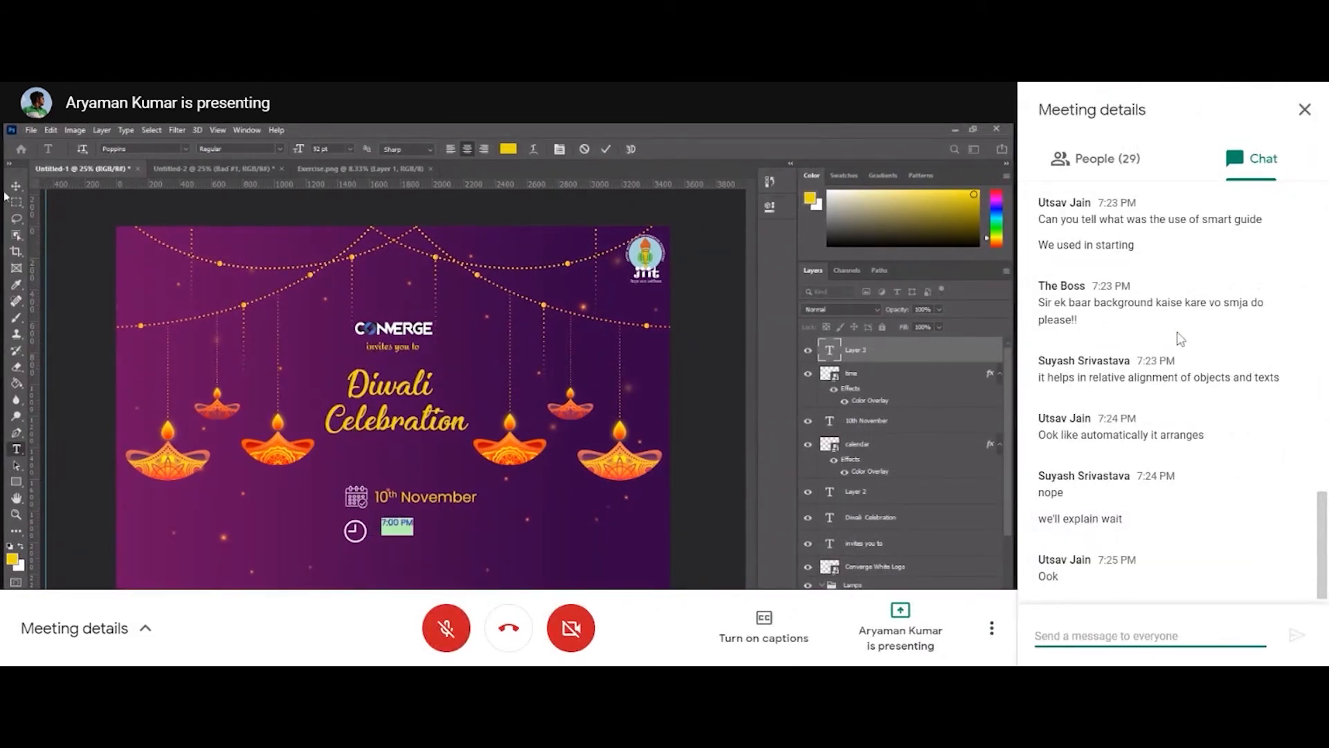
left_click(1305, 109)
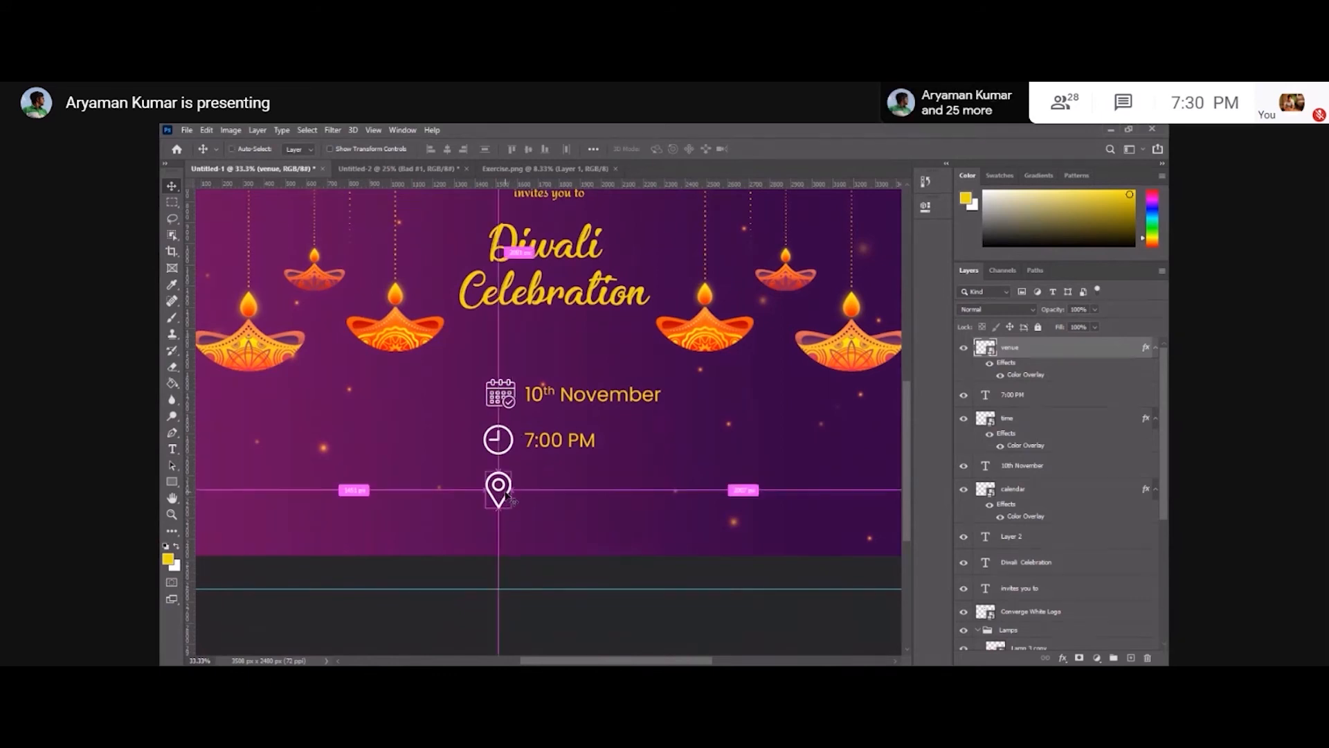
Add the venue text OAT beside the location pin icon and position it.
key("ctrl+minus")
key("ctrl+minus")
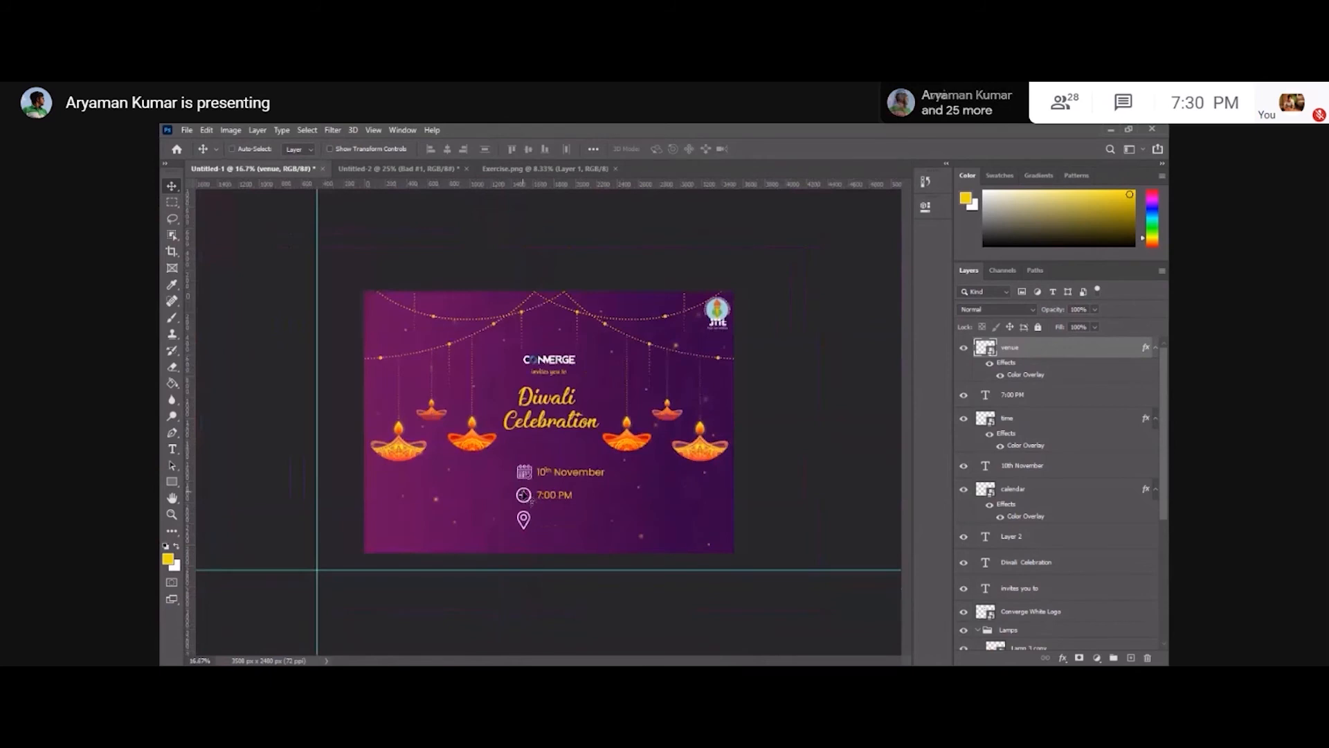
key("ctrl+plus")
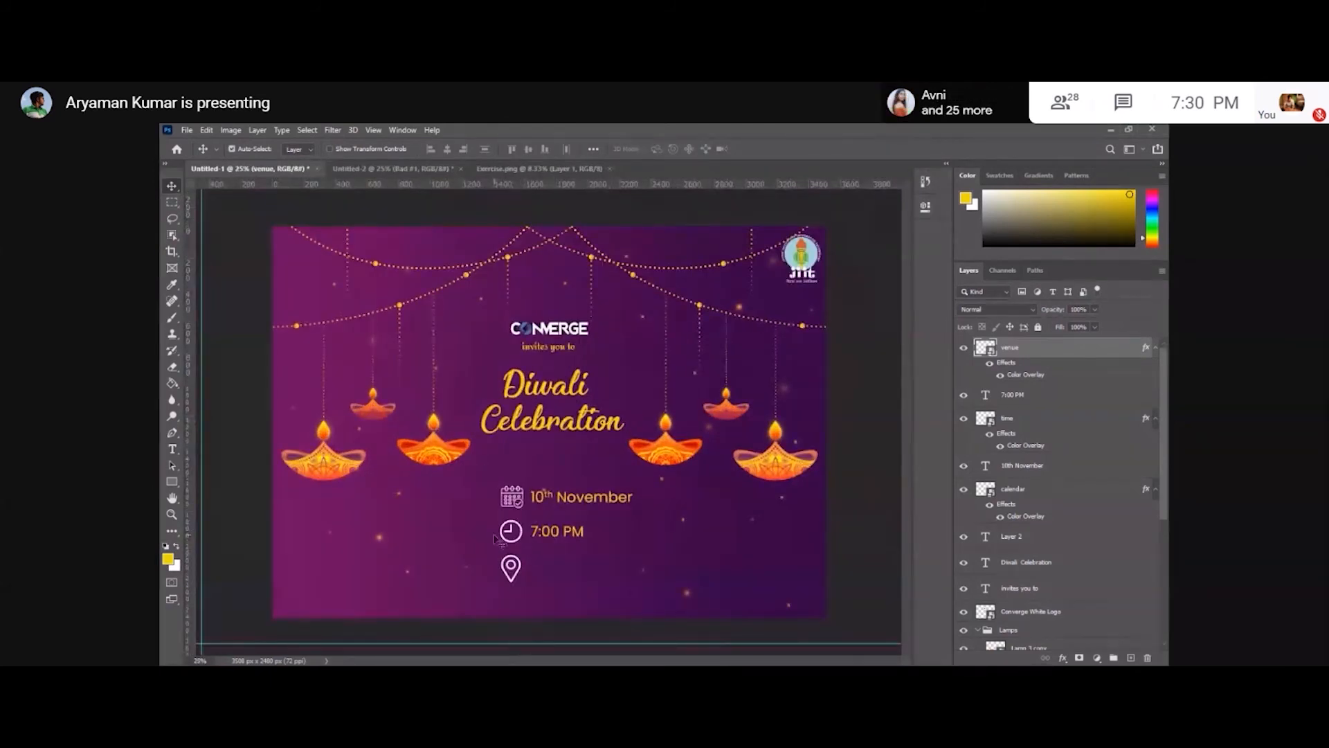
key("t")
left_click(536, 563)
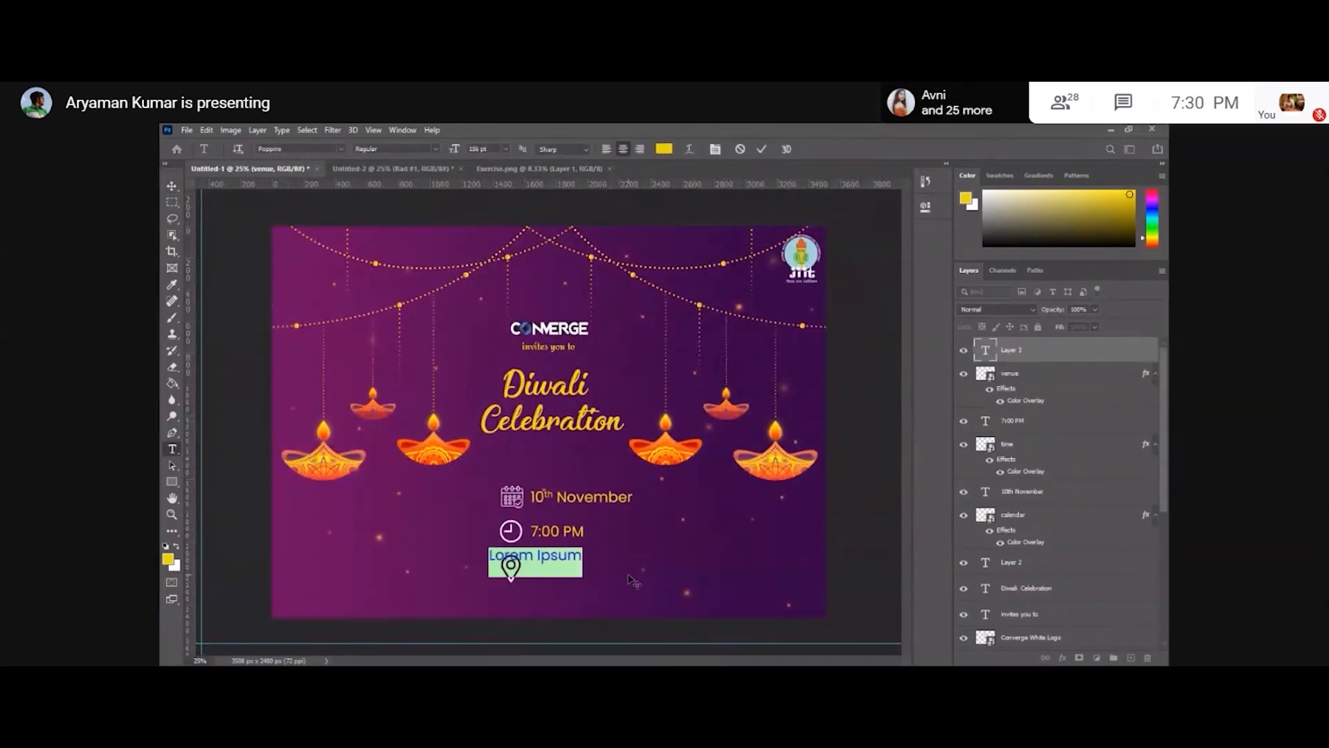
type("OAT")
left_click(172, 186)
left_click_drag(547, 560, 558, 570)
key("t")
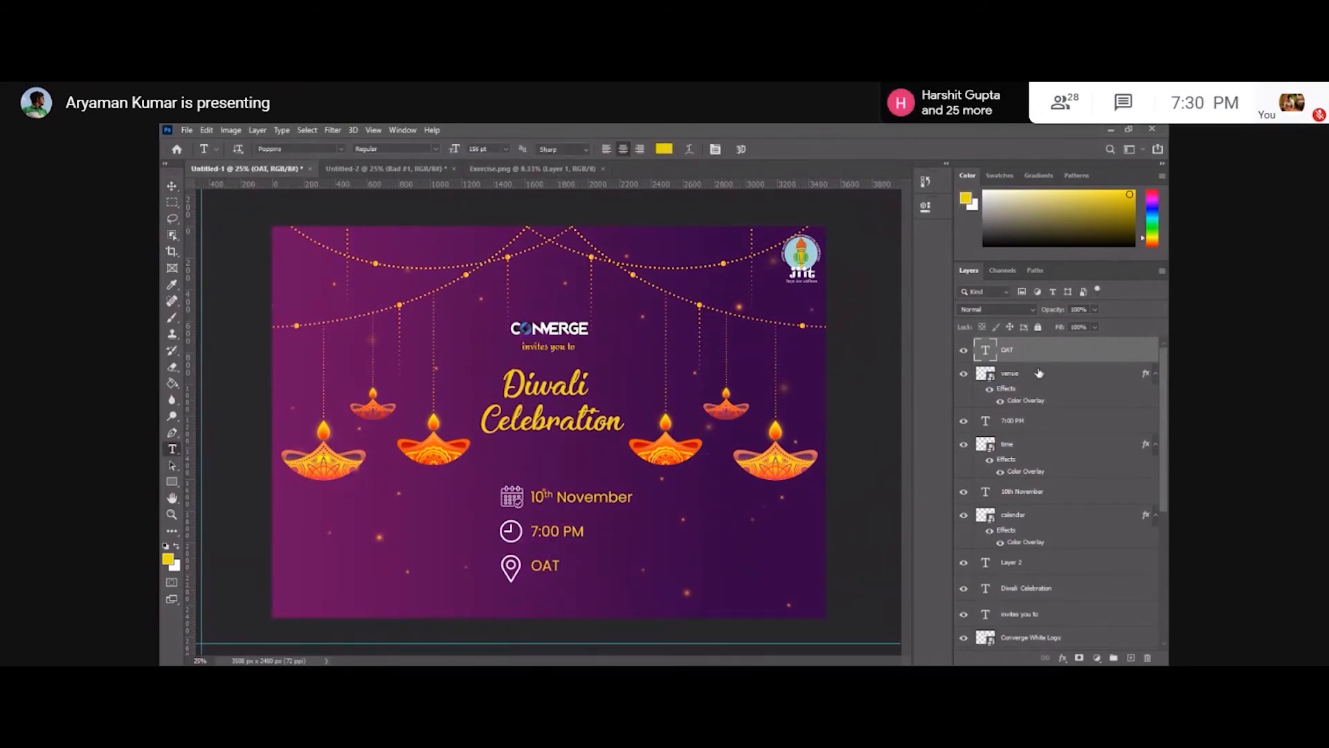
Group the calendar, date, clock, time, venue icon and OAT layers, naming the group Vector.
left_click(1038, 374, "ctrl")
left_click(1037, 420, "ctrl")
left_click(1034, 444, "ctrl")
left_click(1037, 491, "ctrl")
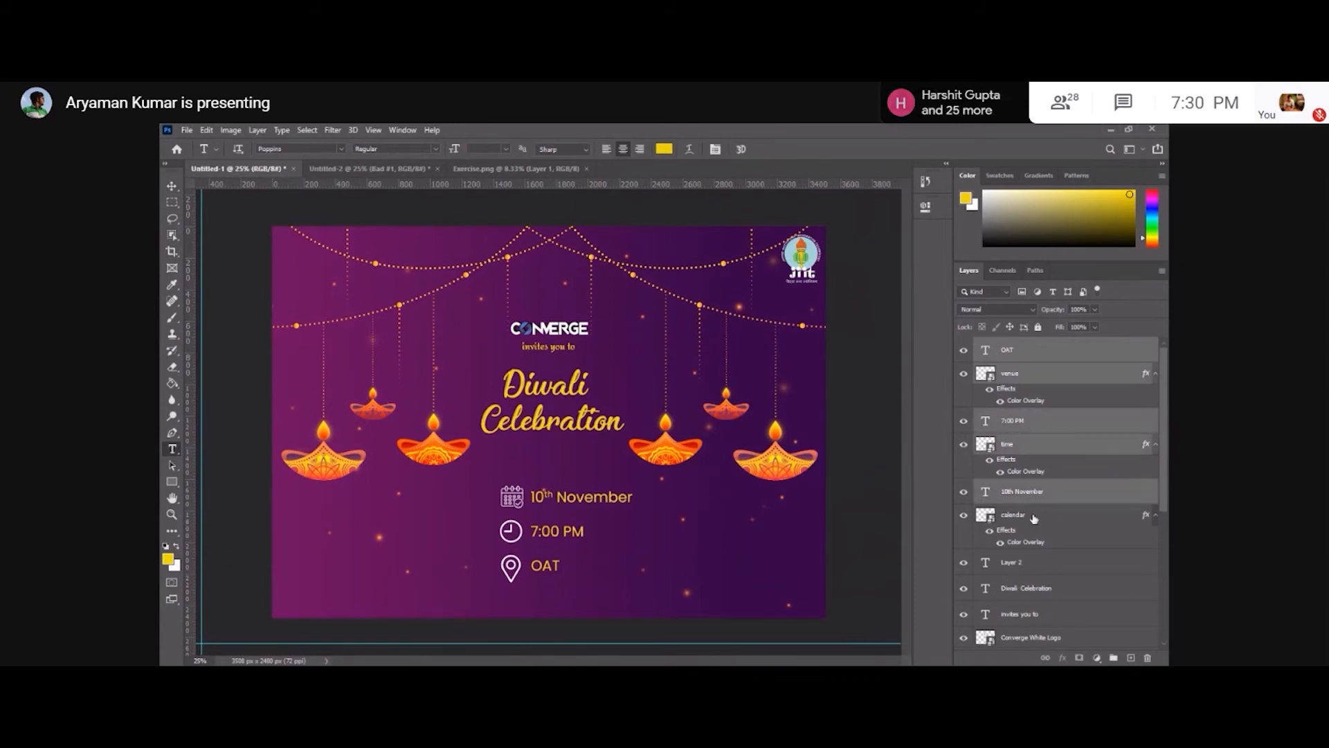
left_click(1033, 516, "ctrl")
left_click(1114, 659)
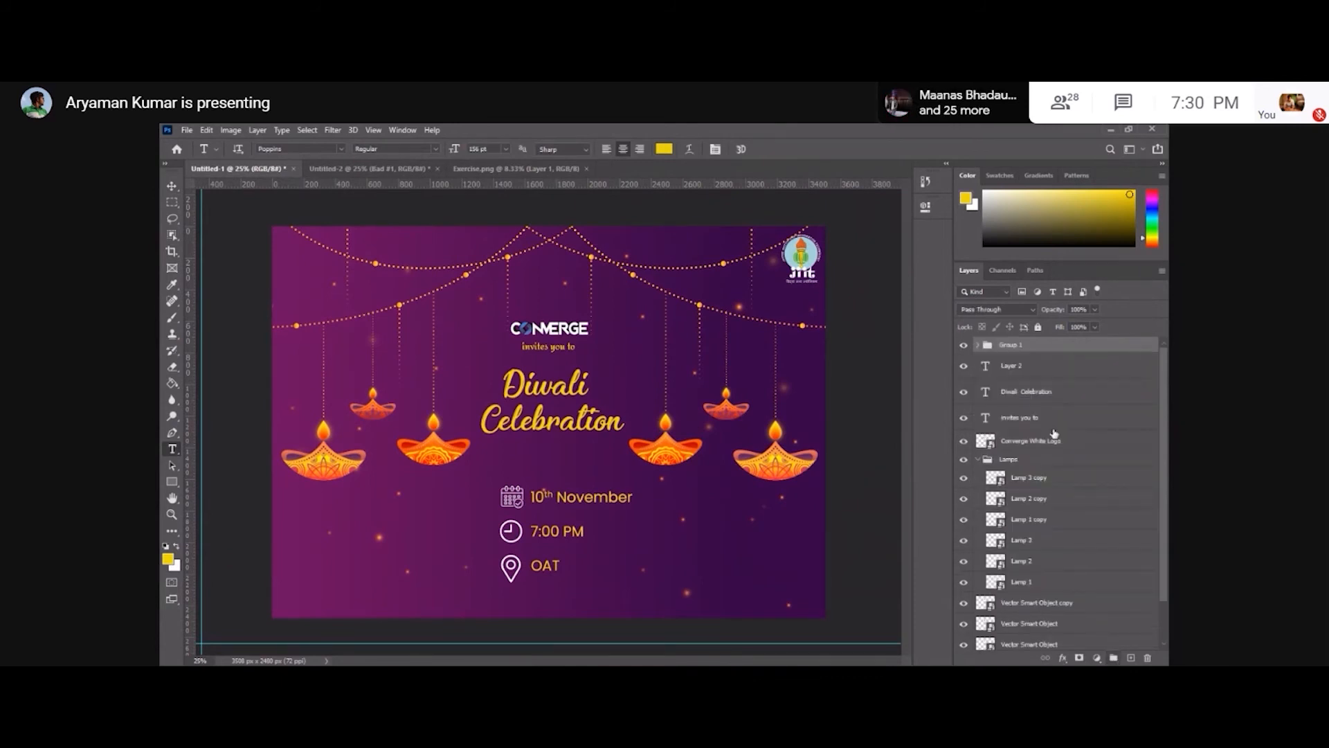
double_click(1019, 344)
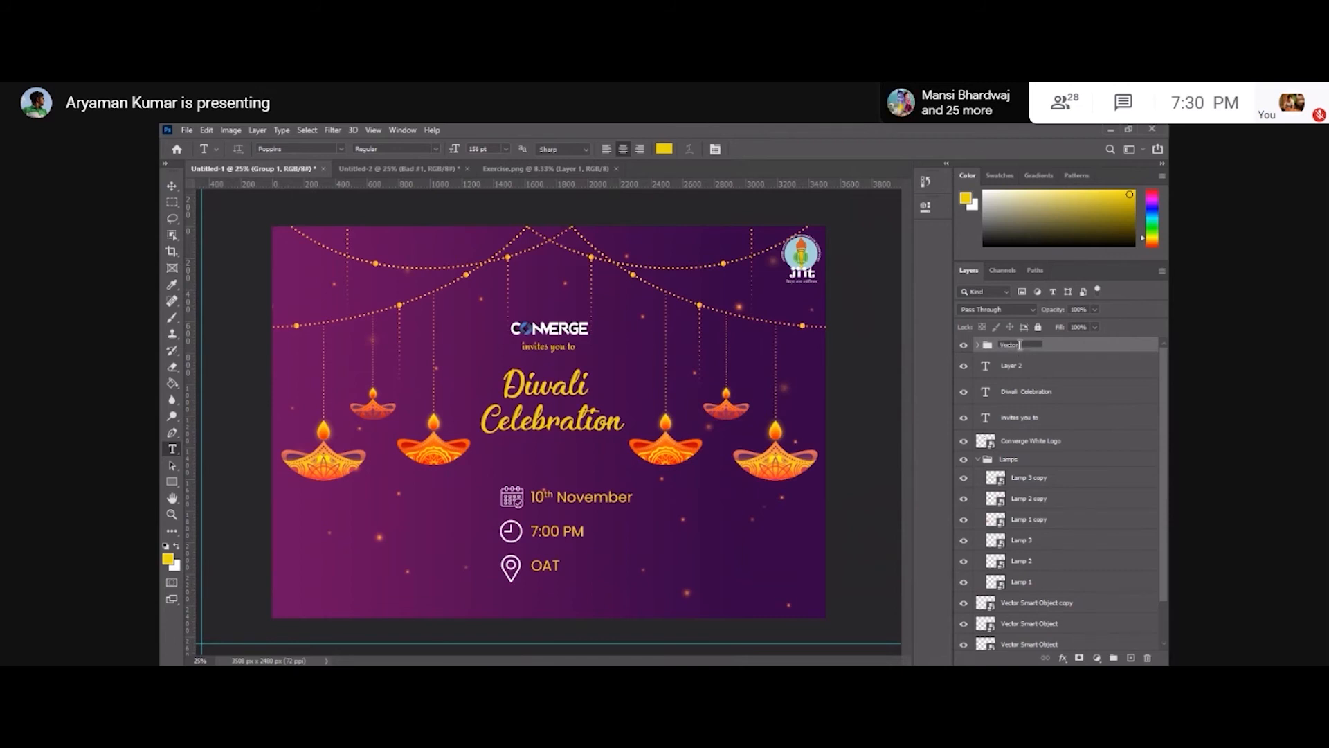
key("Return")
left_click(977, 345)
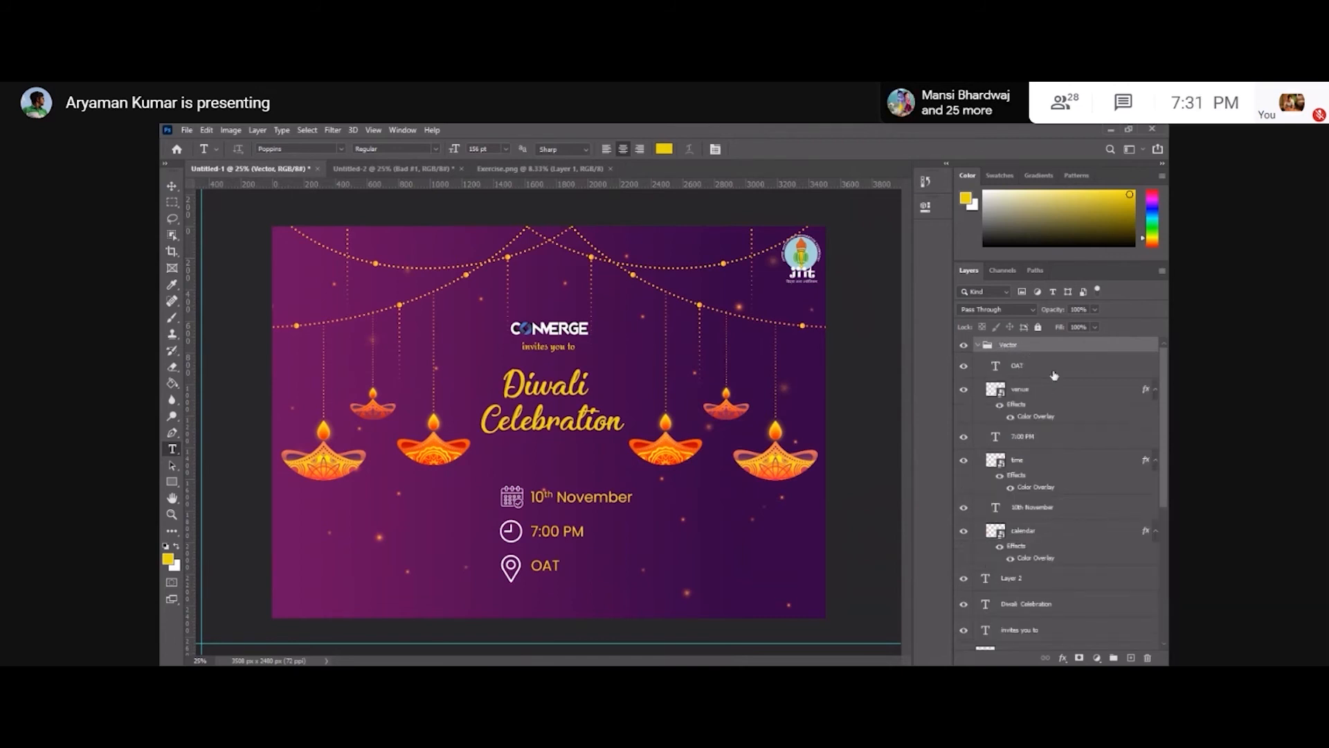
left_click(977, 345)
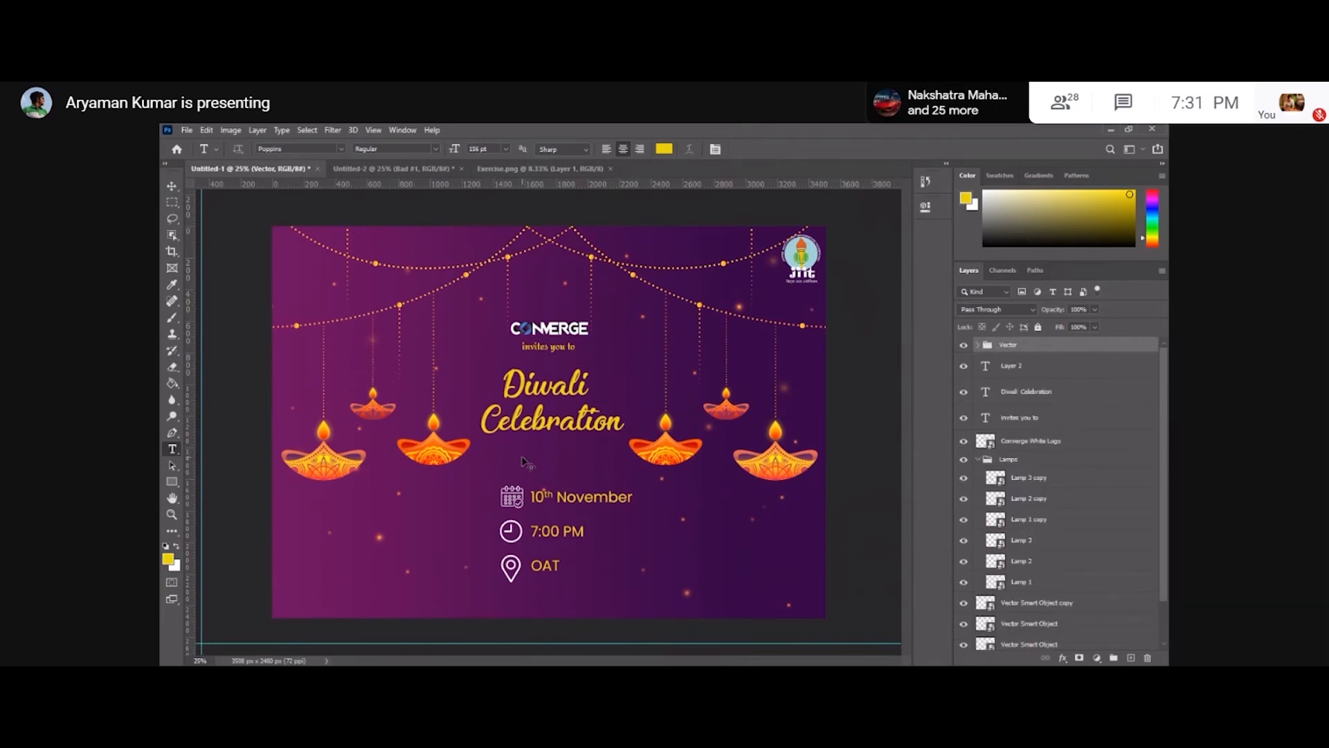
Scale the Vector group down slightly and move it up closer to the heading.
key("ctrl+t")
left_click_drag(632, 582, 622, 574)
left_click_drag(578, 511, 561, 486)
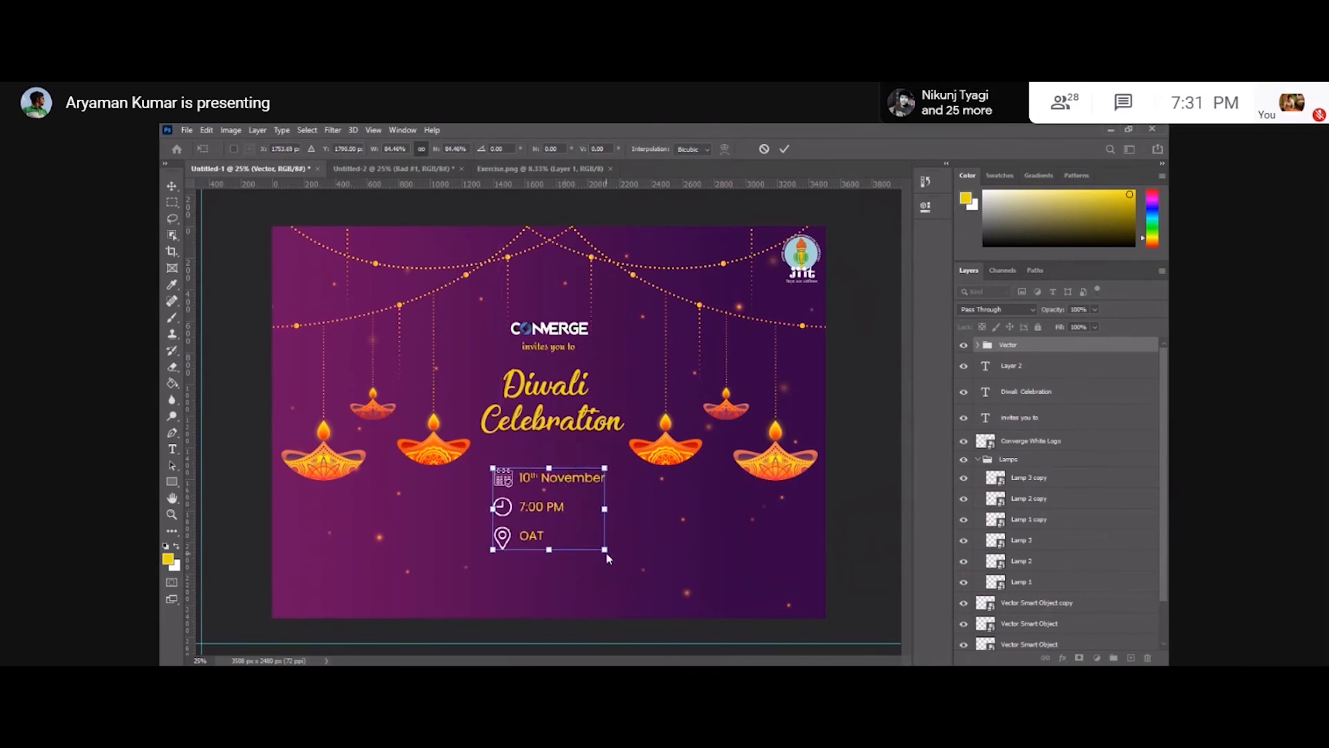
key("alt+space")
key("Escape")
key("Return")
key("t")
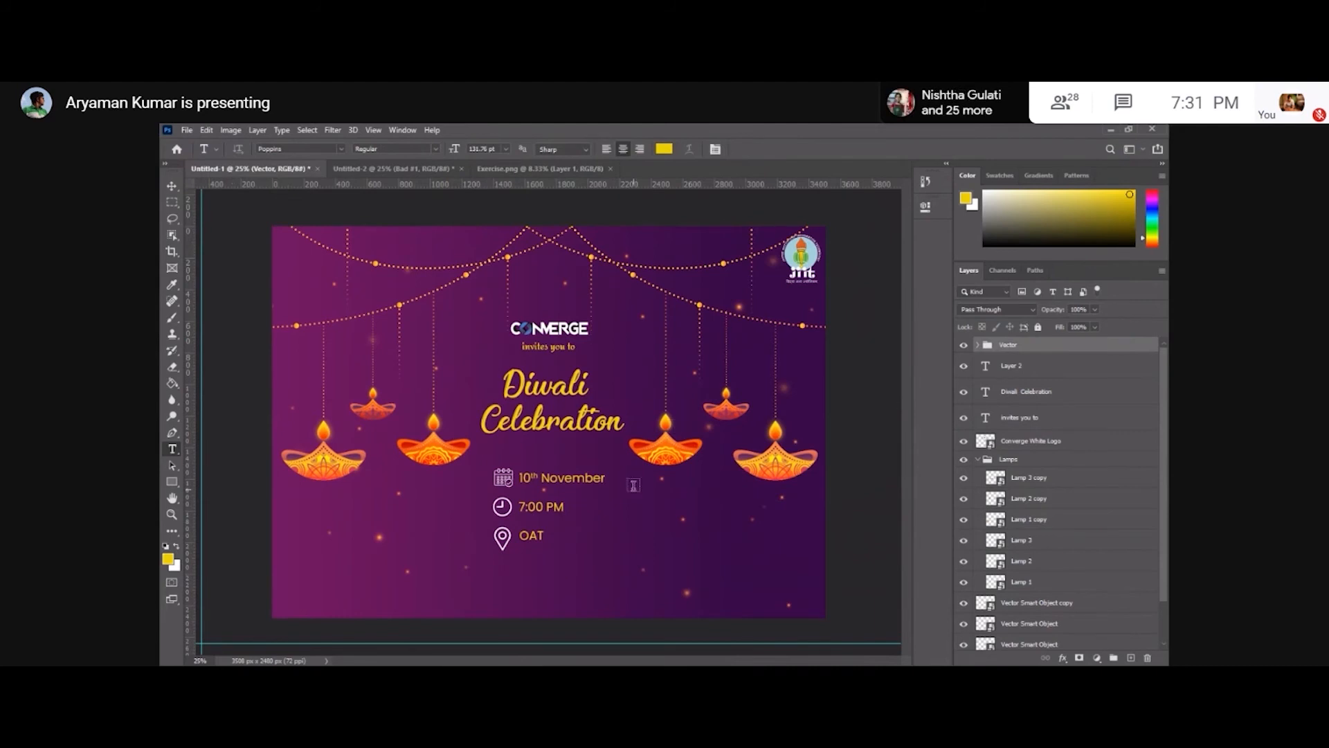
key("ctrl+t")
left_click_drag(609, 550, 605, 551)
left_click_drag(562, 485, 562, 482)
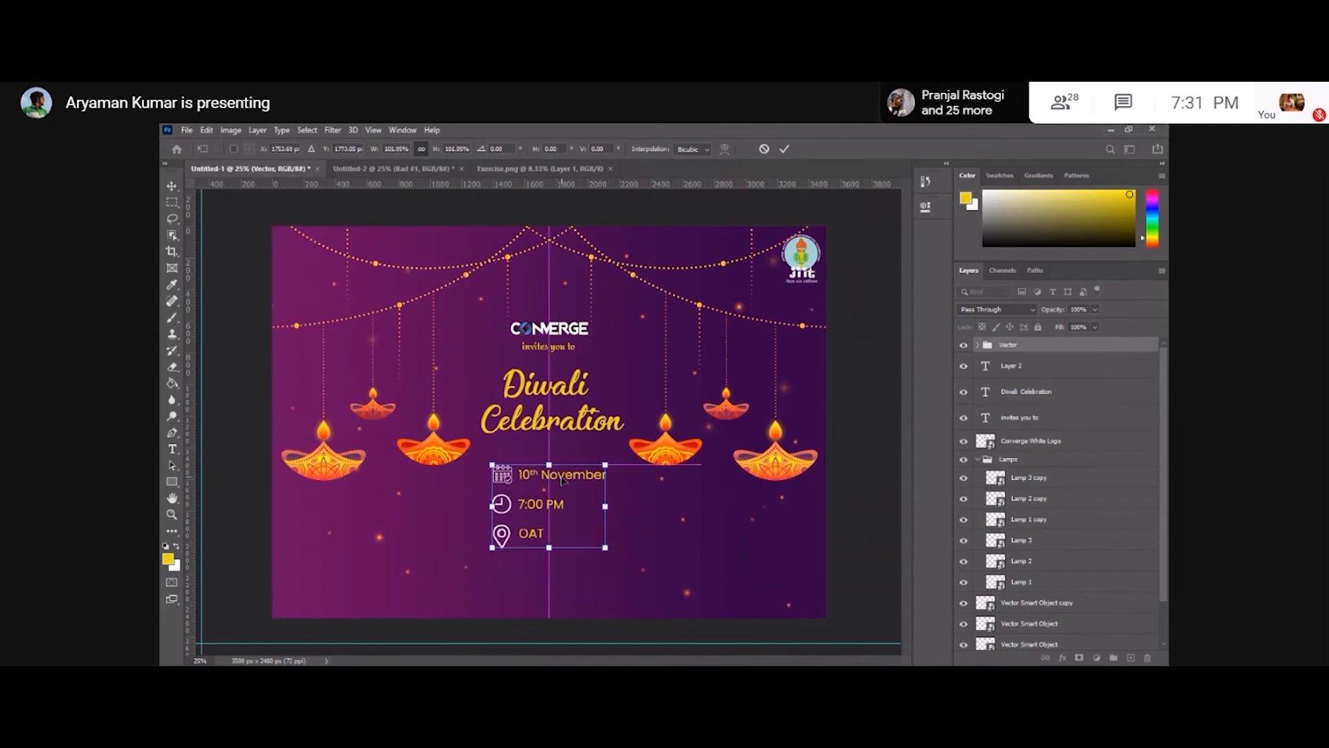
key("Return")
left_click(173, 185)
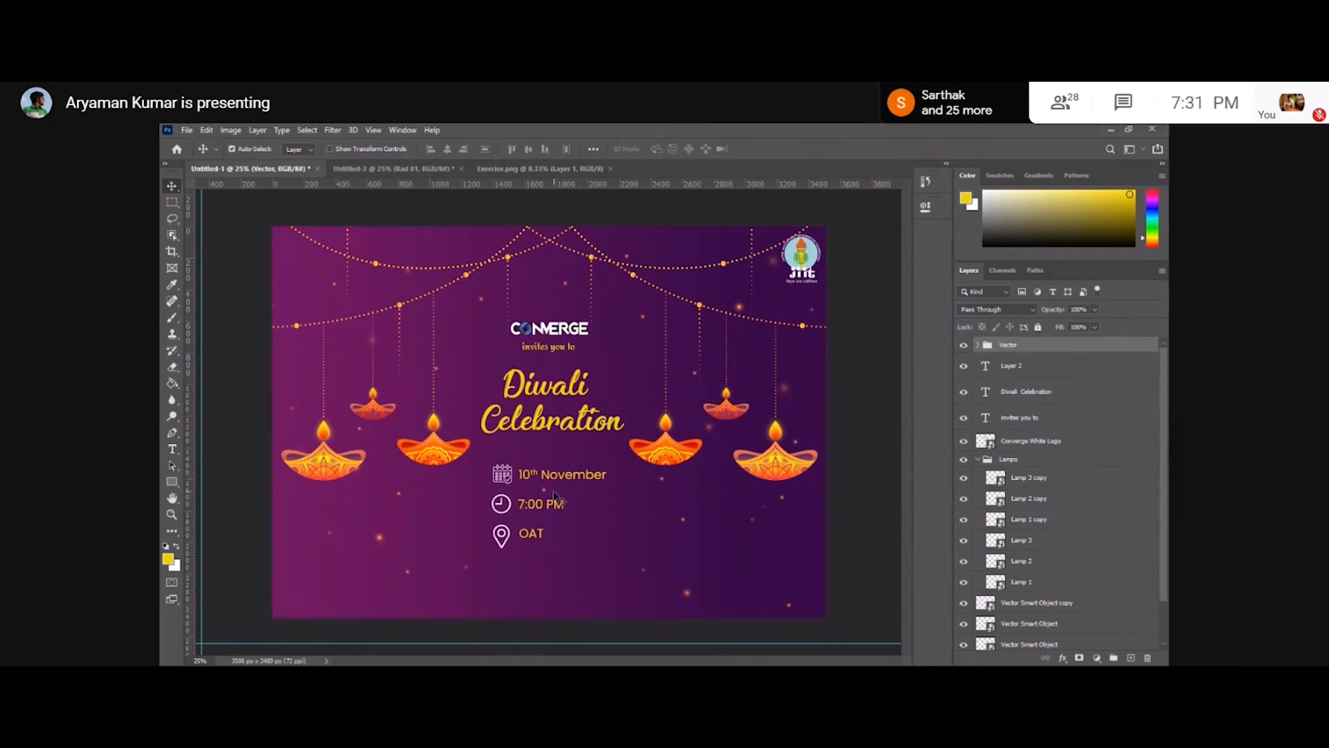
key("ctrl+t")
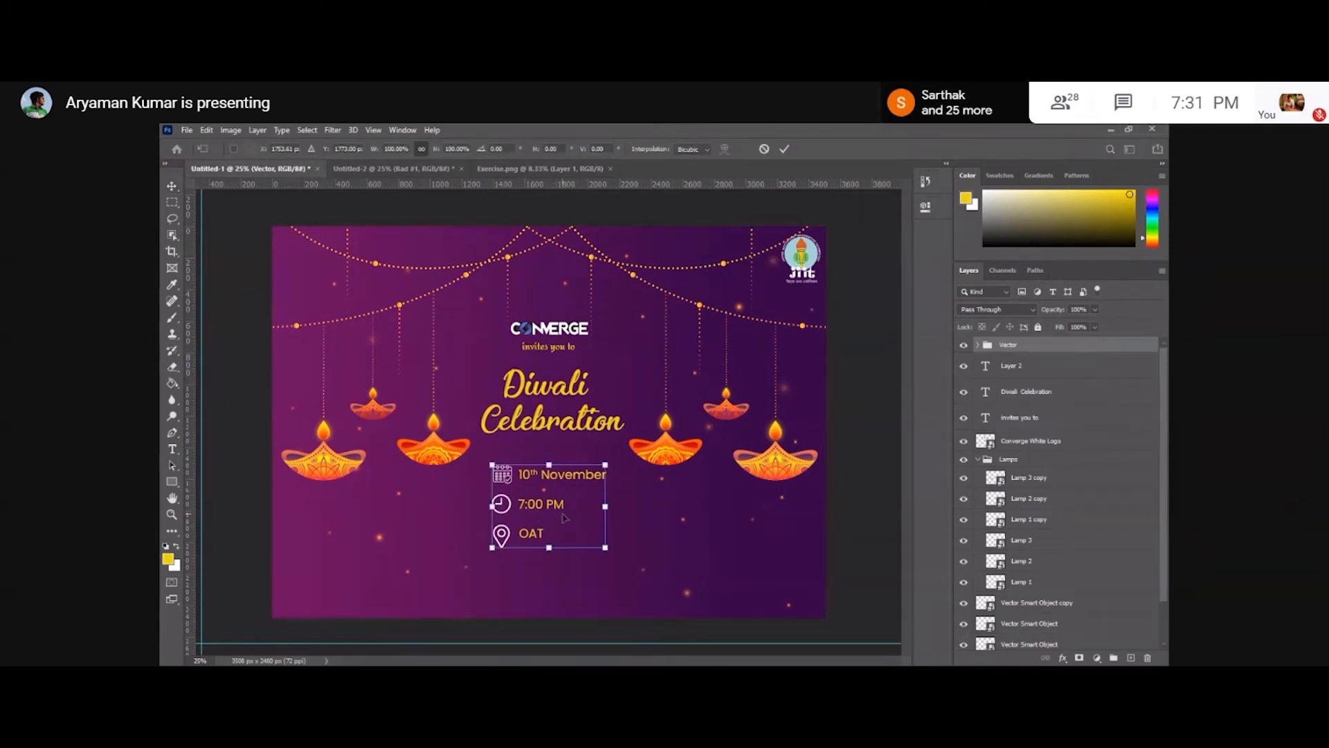
left_click_drag(554, 499, 555, 500)
left_click(842, 469)
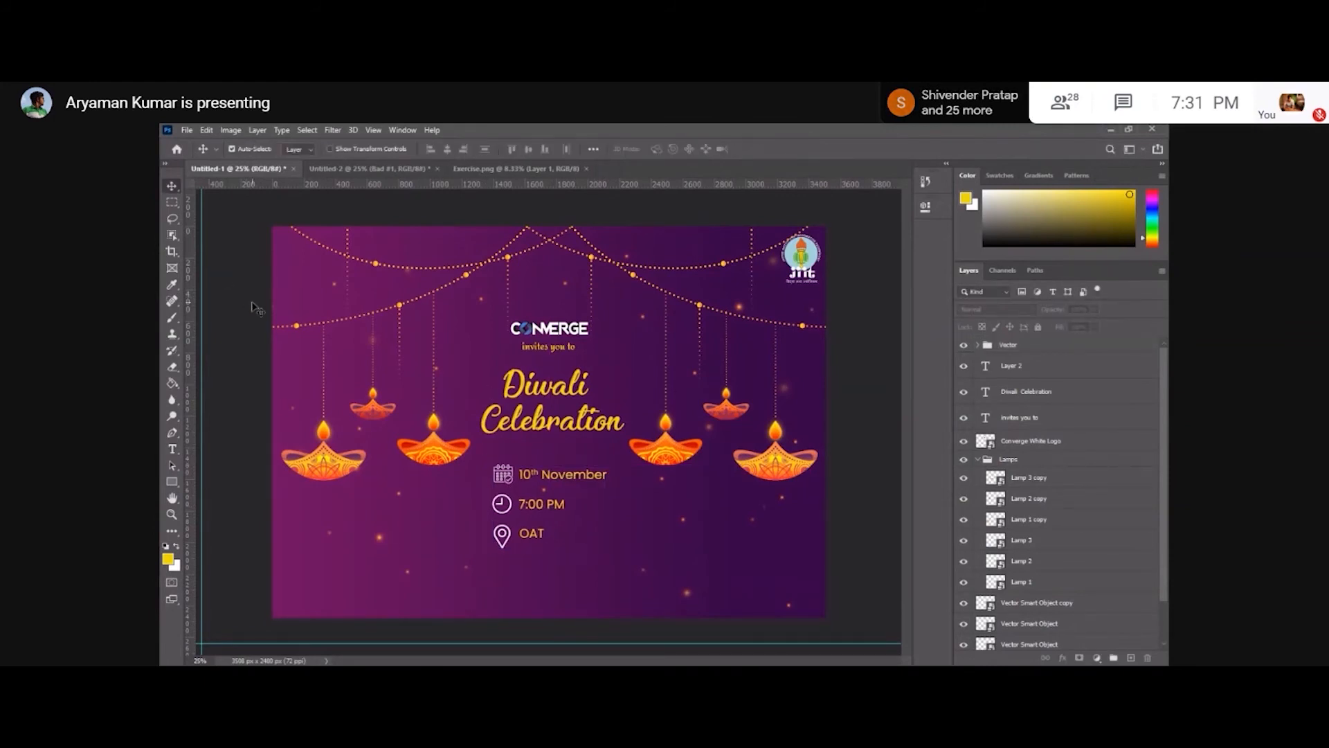
Change the 10th November date text colour to white.
key("t")
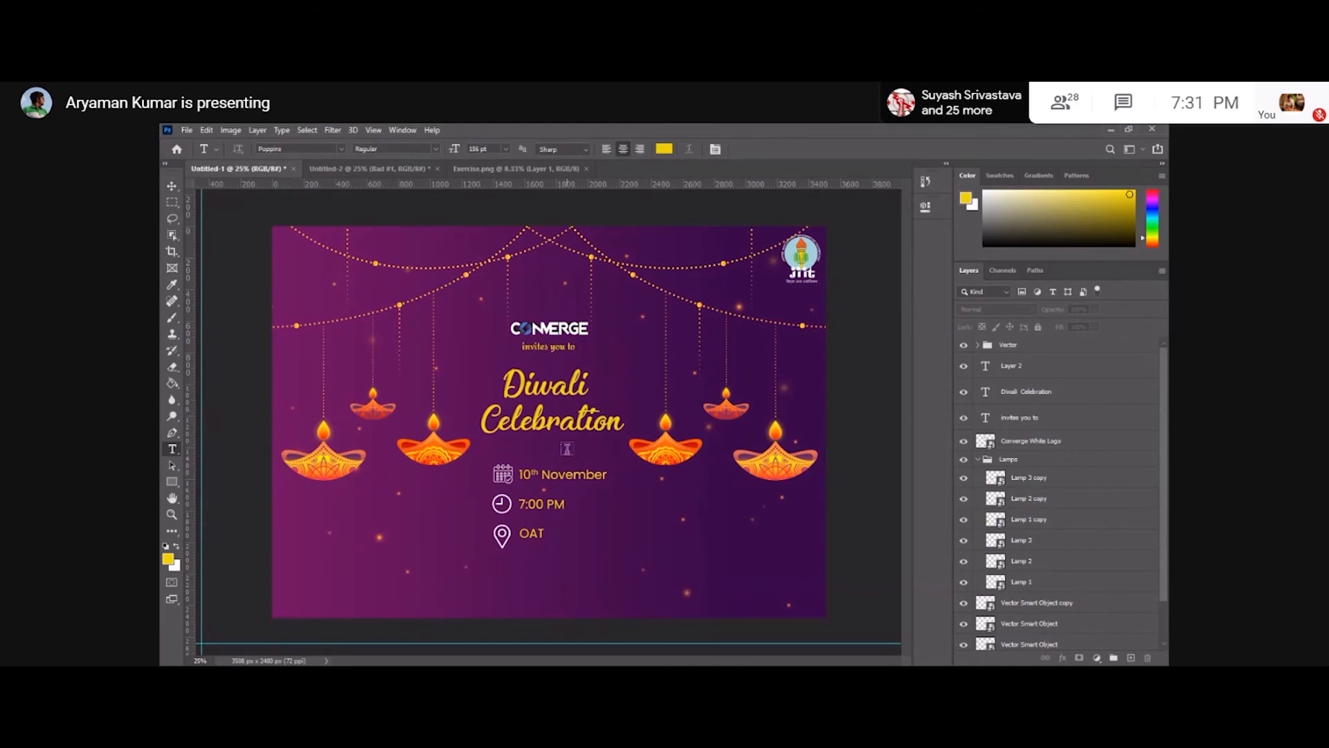
left_click(562, 475)
key("ctrl+a")
left_click(665, 151)
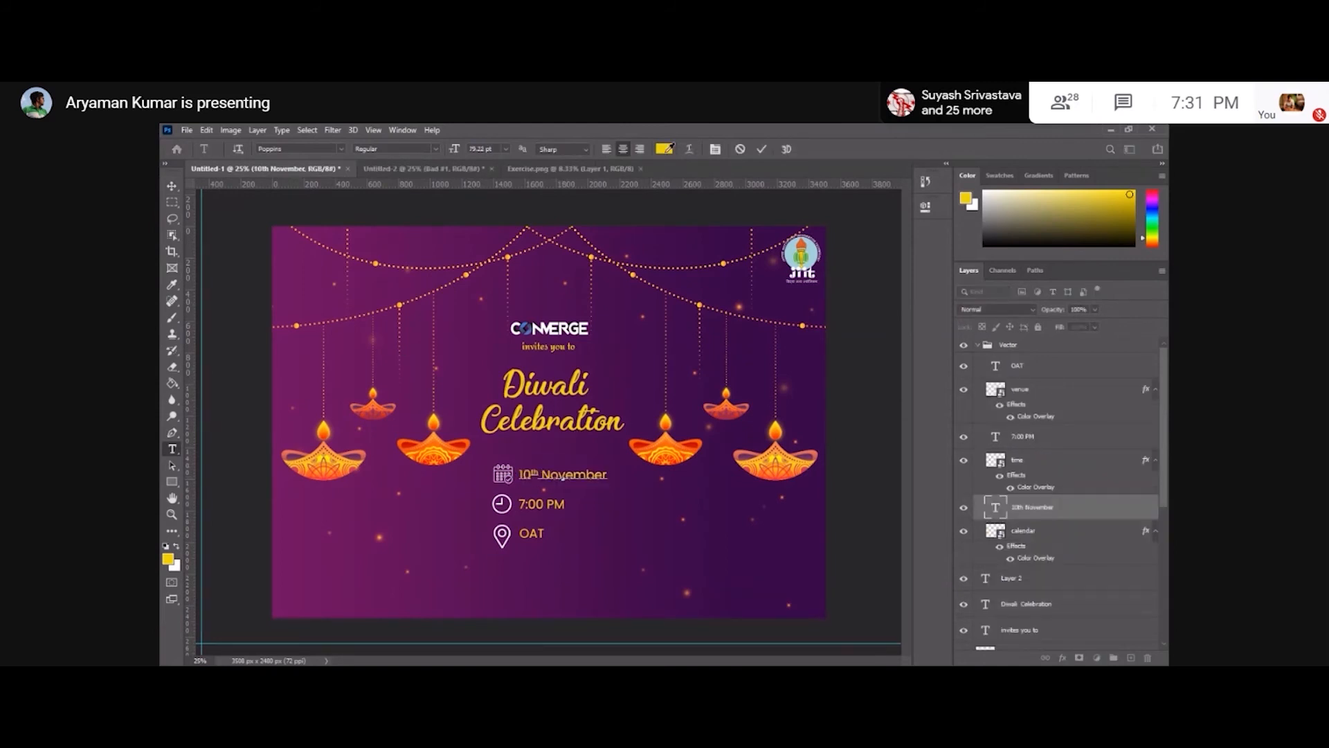
left_click_drag(602, 463, 174, 175)
key("Return")
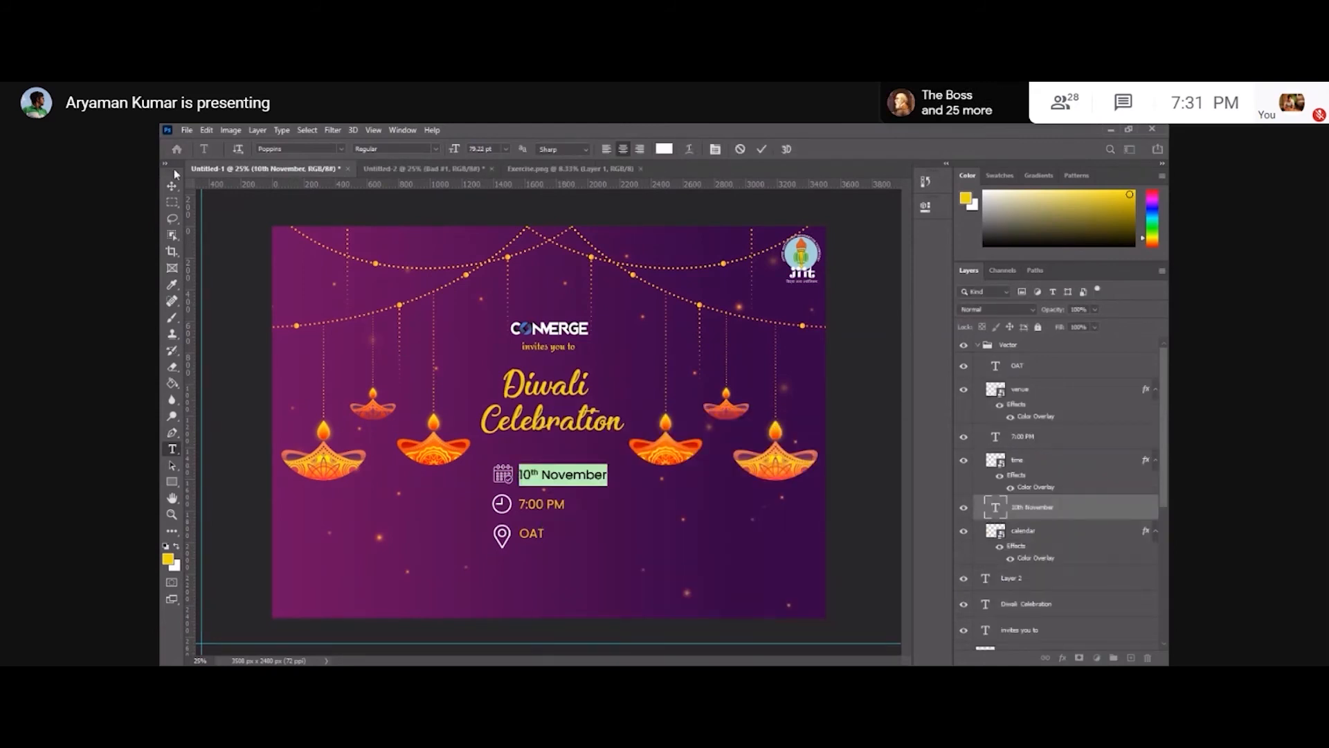
left_click(171, 185)
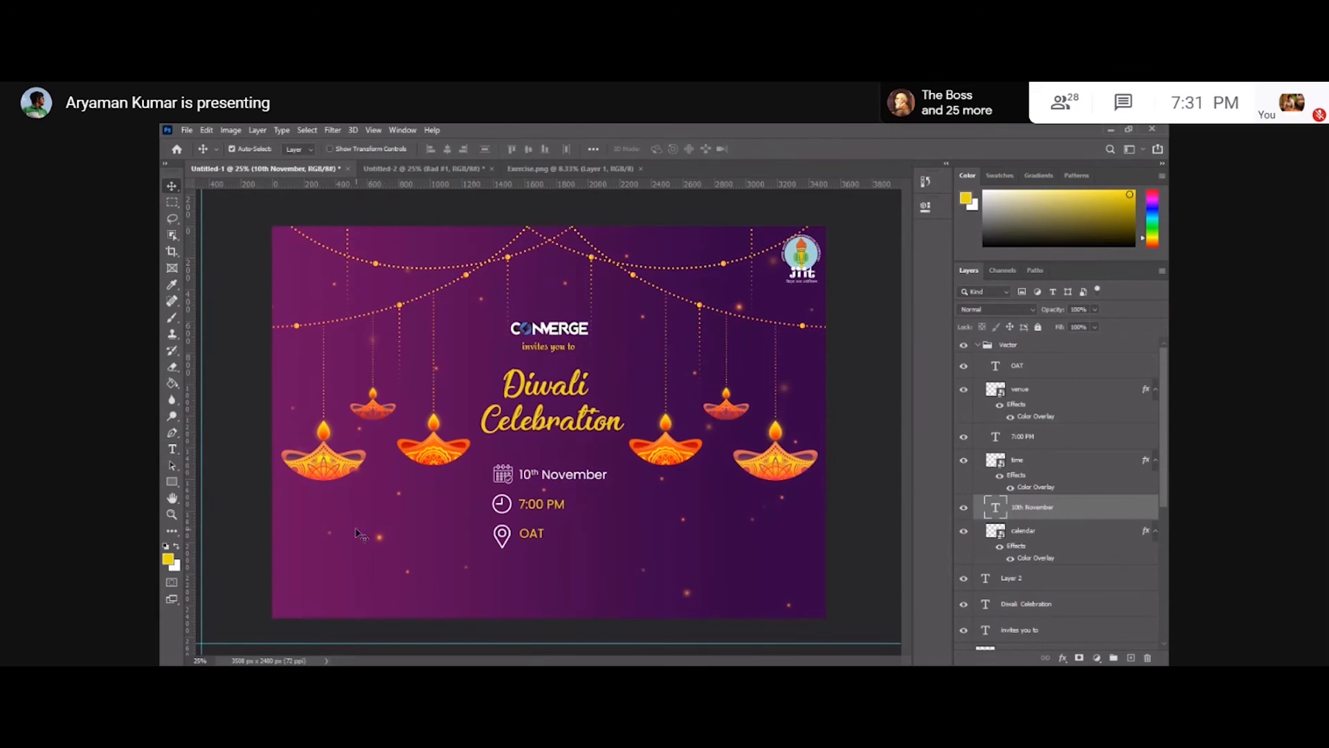
Change the 7:00 PM time text colour to white.
key("t")
left_click(541, 504)
key("ctrl+a")
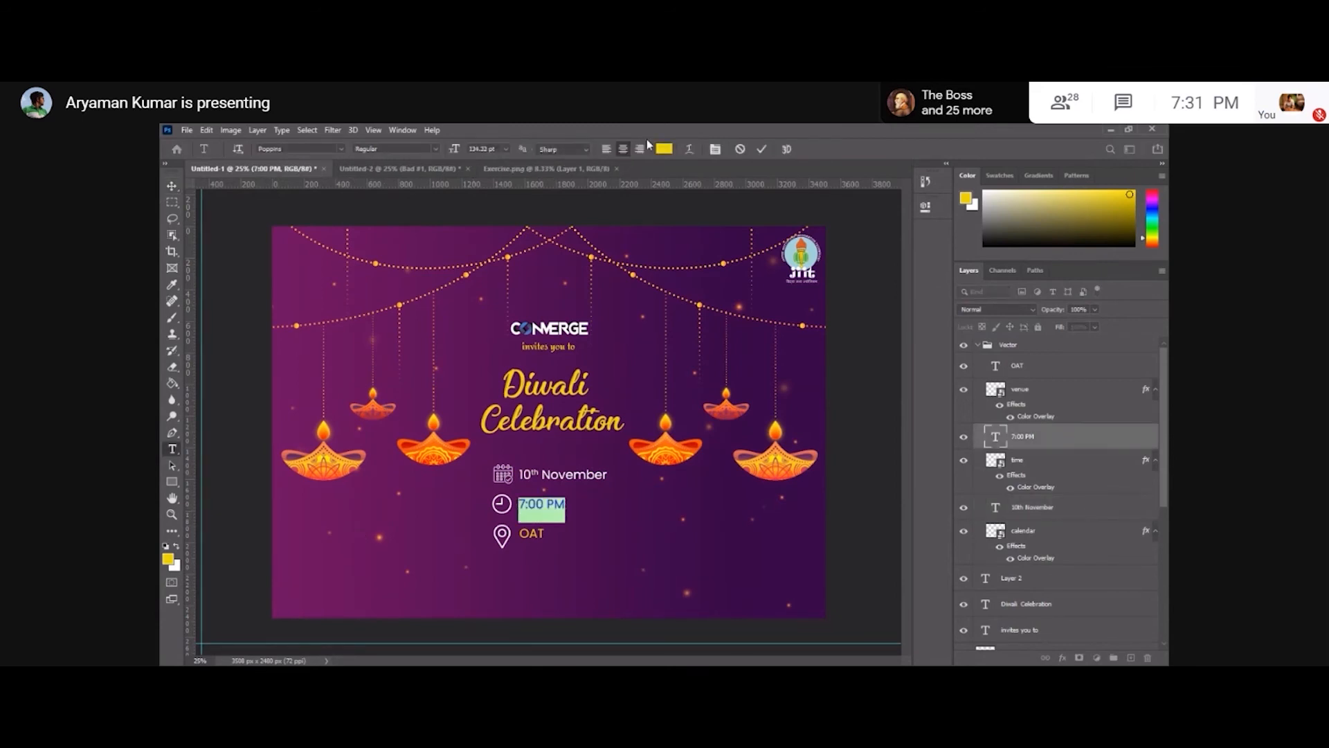
left_click(664, 149)
left_click_drag(623, 484, 548, 436)
key("Return")
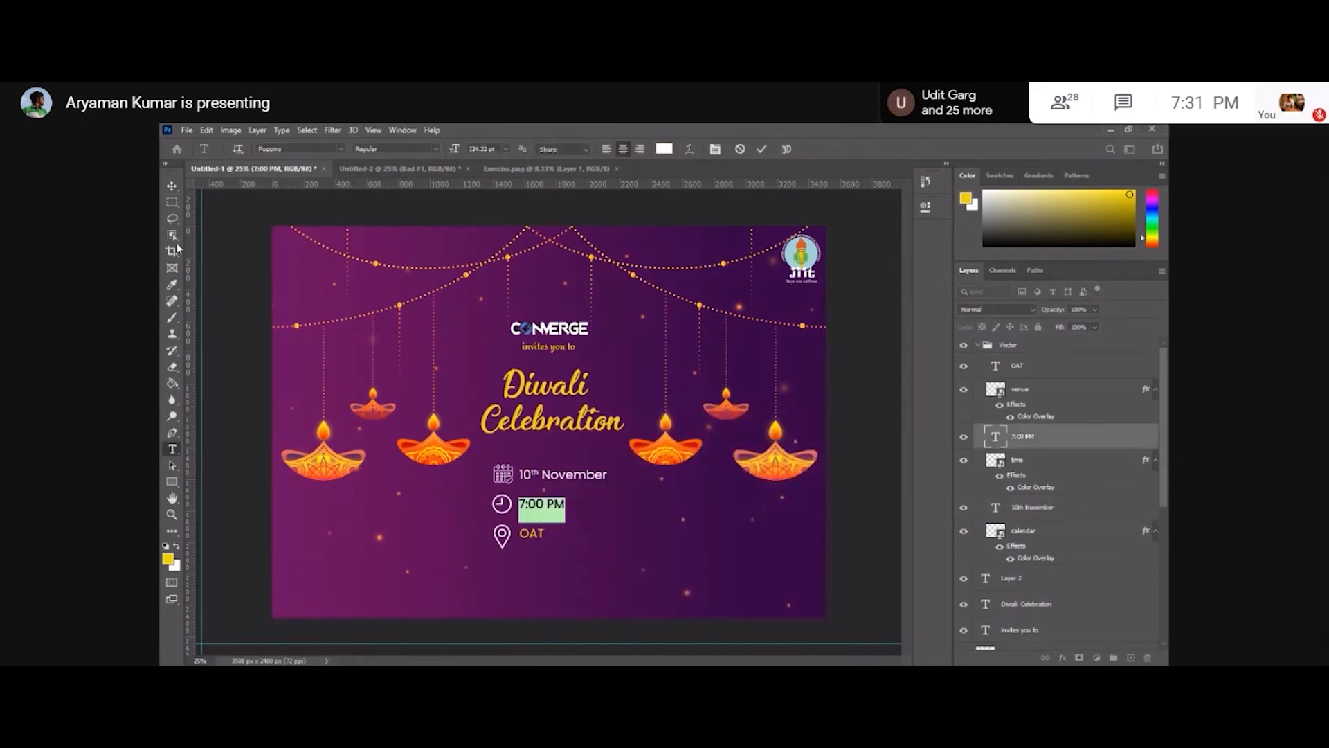
left_click(172, 185)
Change the OAT venue text colour to white.
key("t")
left_click(532, 533)
key("ctrl+a")
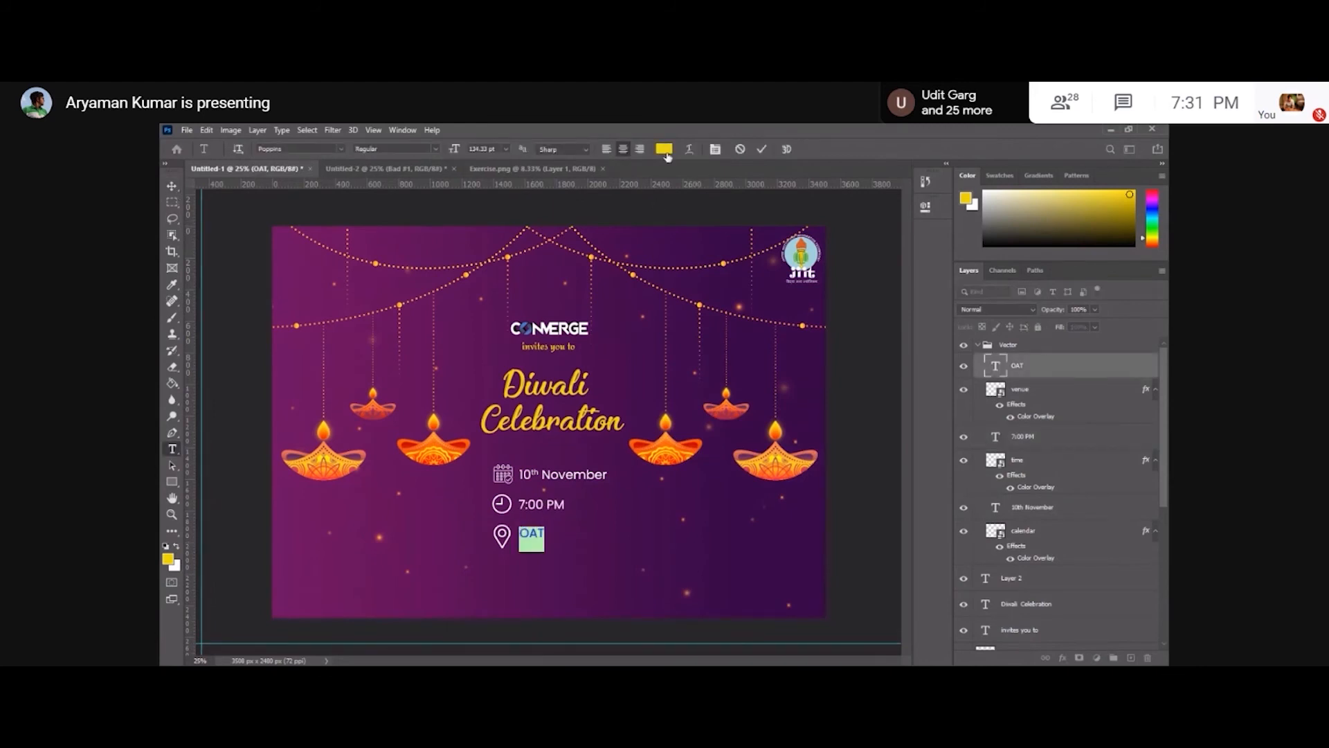
left_click(664, 149)
left_click(549, 448)
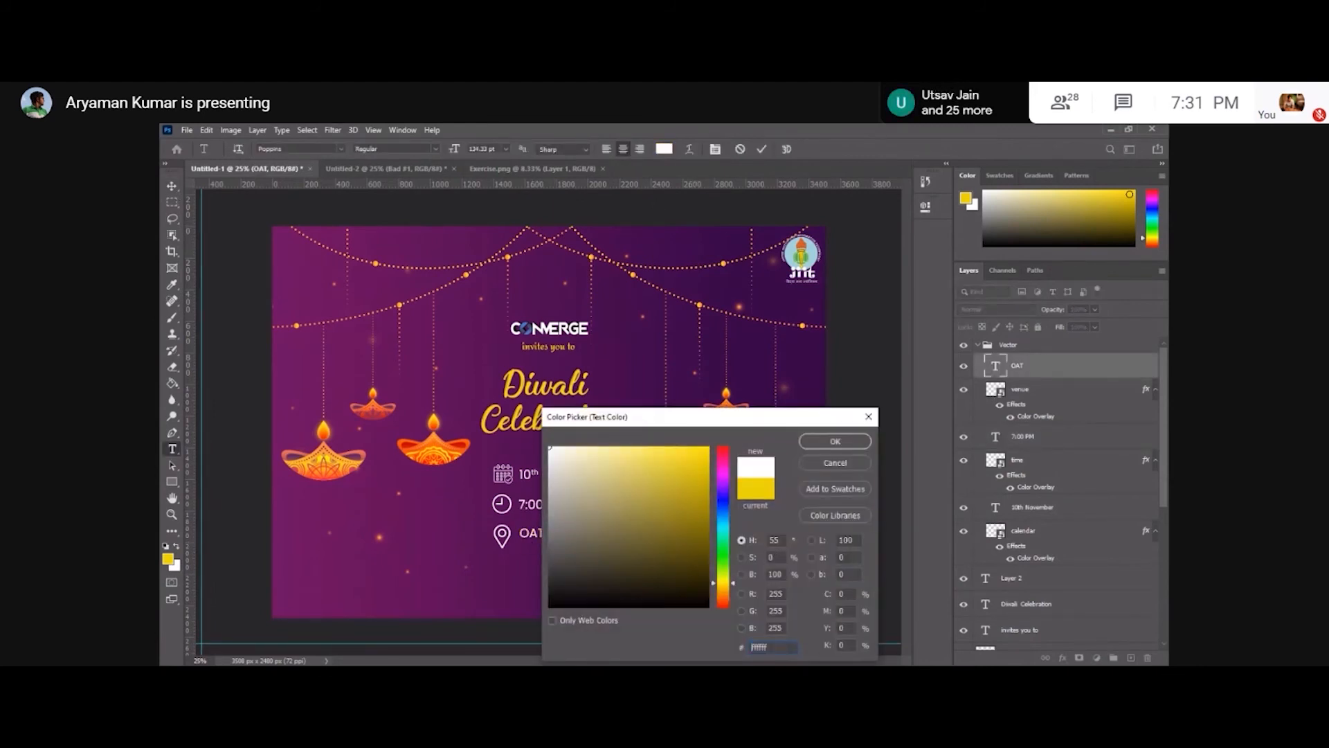
left_click(835, 441)
left_click(172, 185)
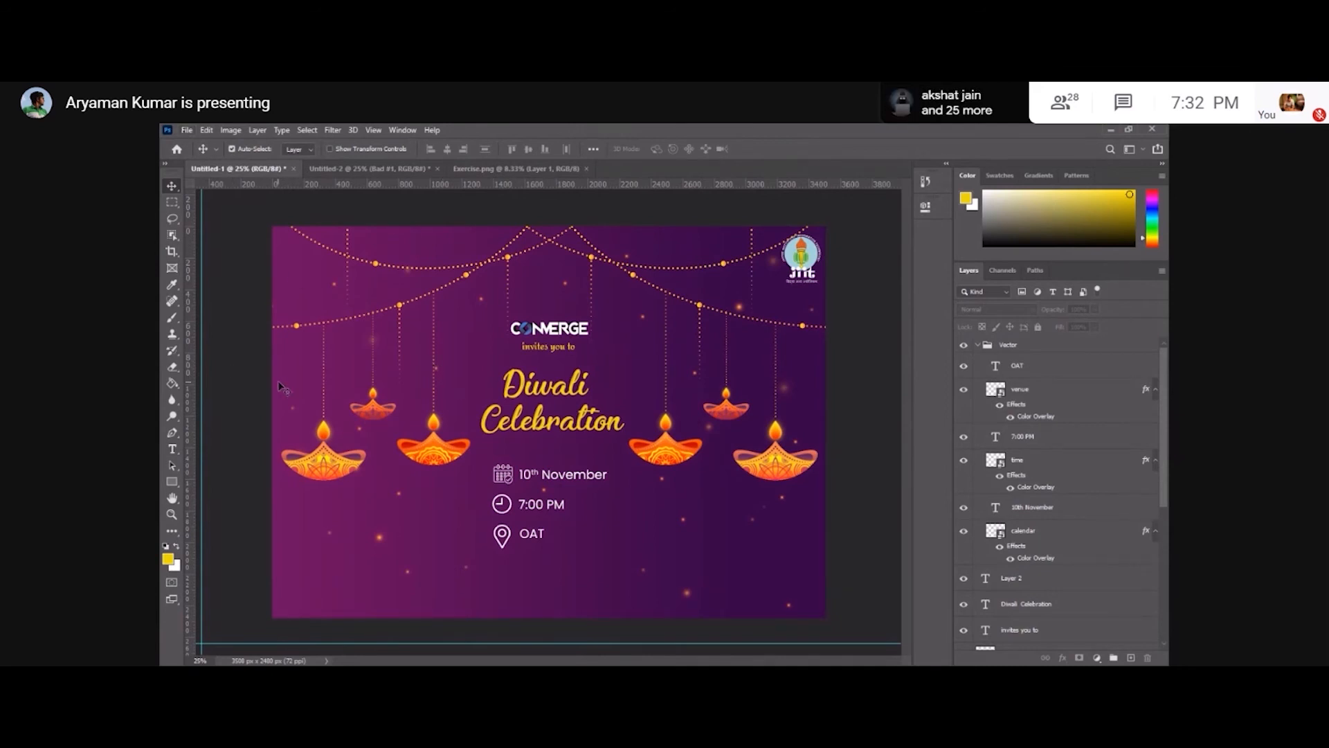
Add the text THEME: ETHNIC in the poster's lower-left corner near the bottom edge.
left_click(173, 450)
left_click(333, 588)
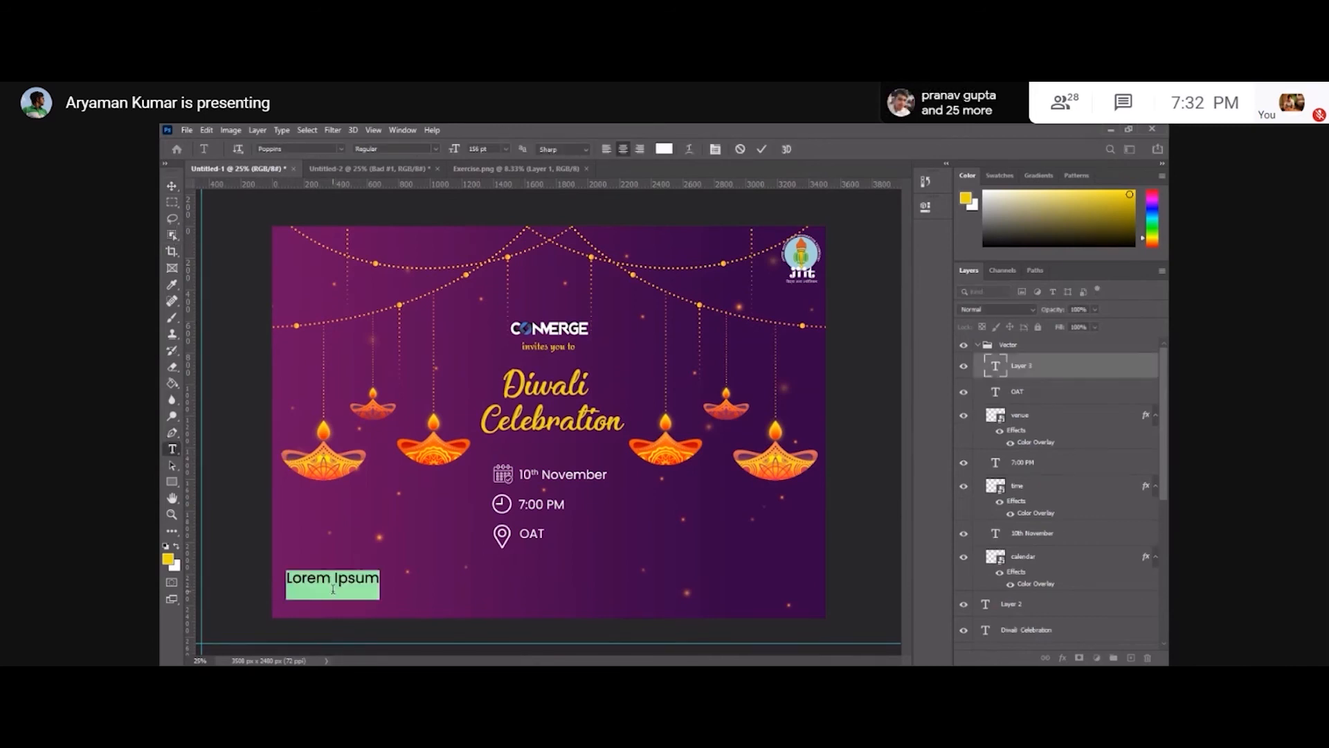
type("THEME")
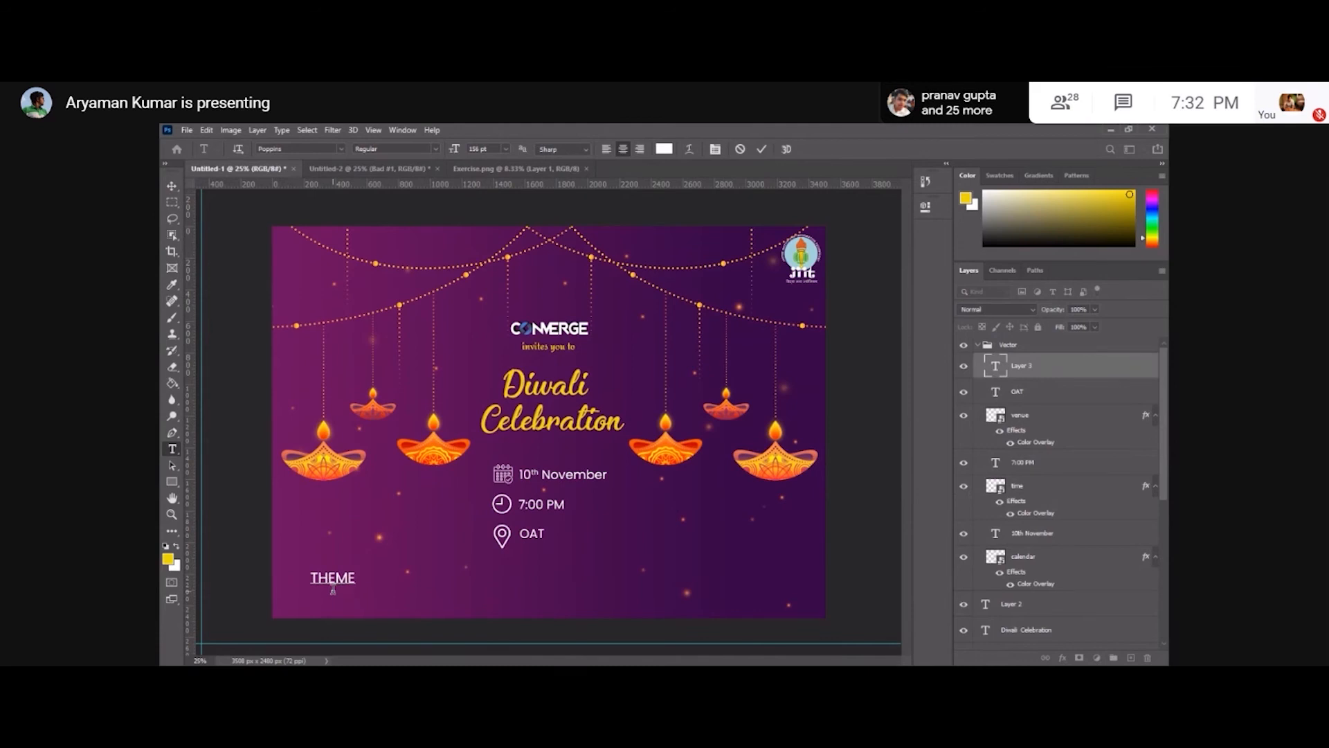
type(":")
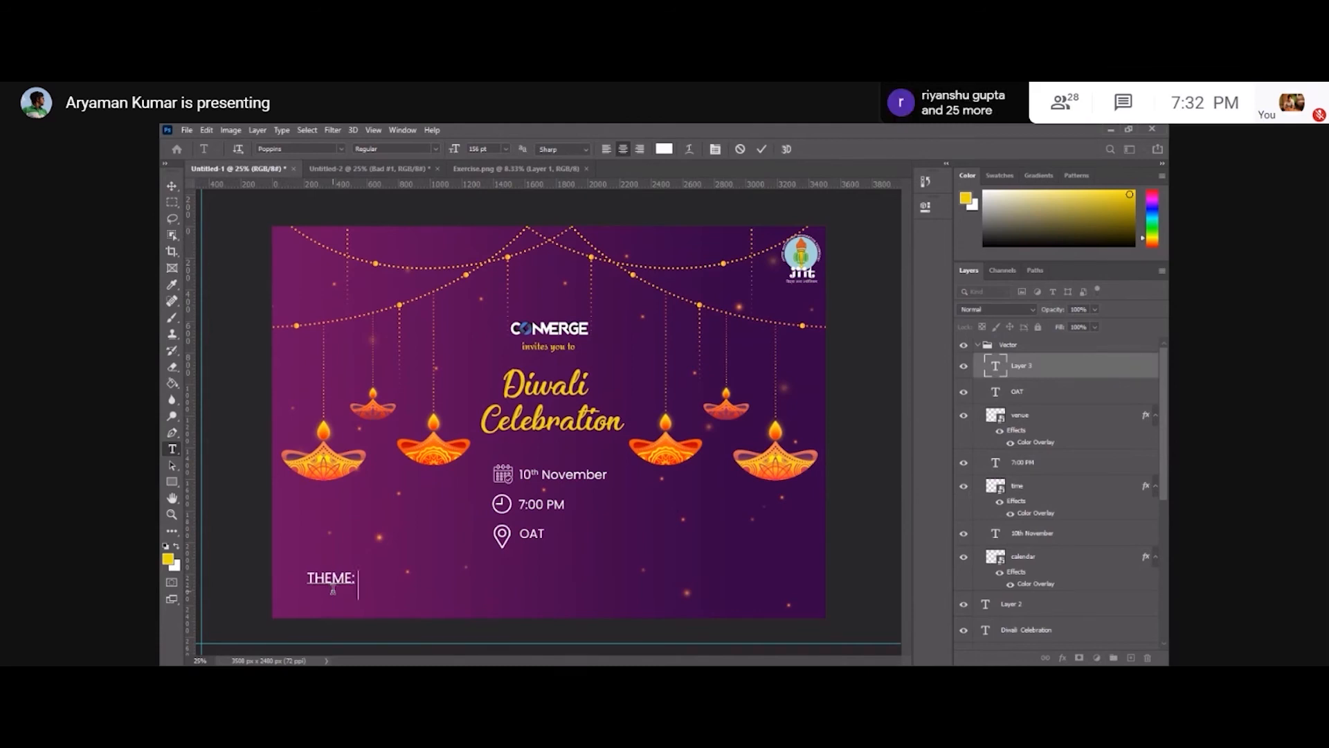
type(" ETHNIC")
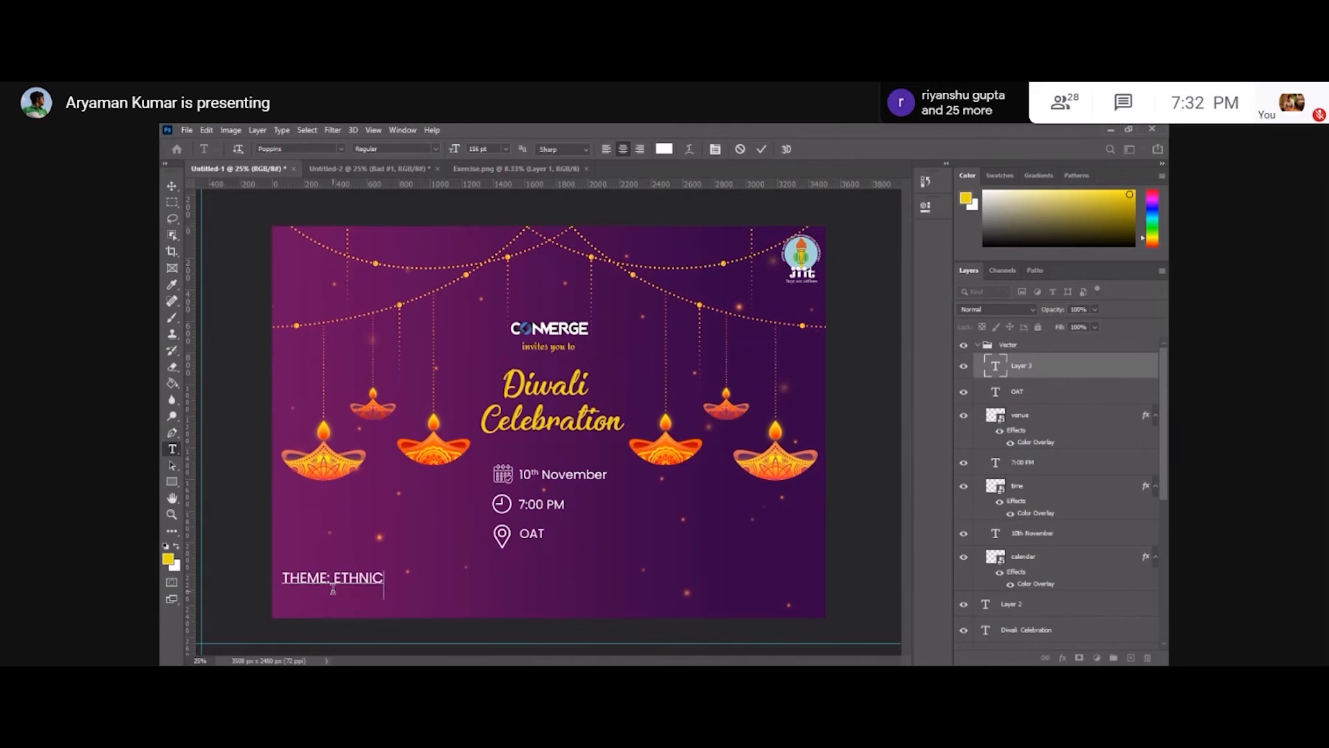
key("ctrl+Return")
key("v")
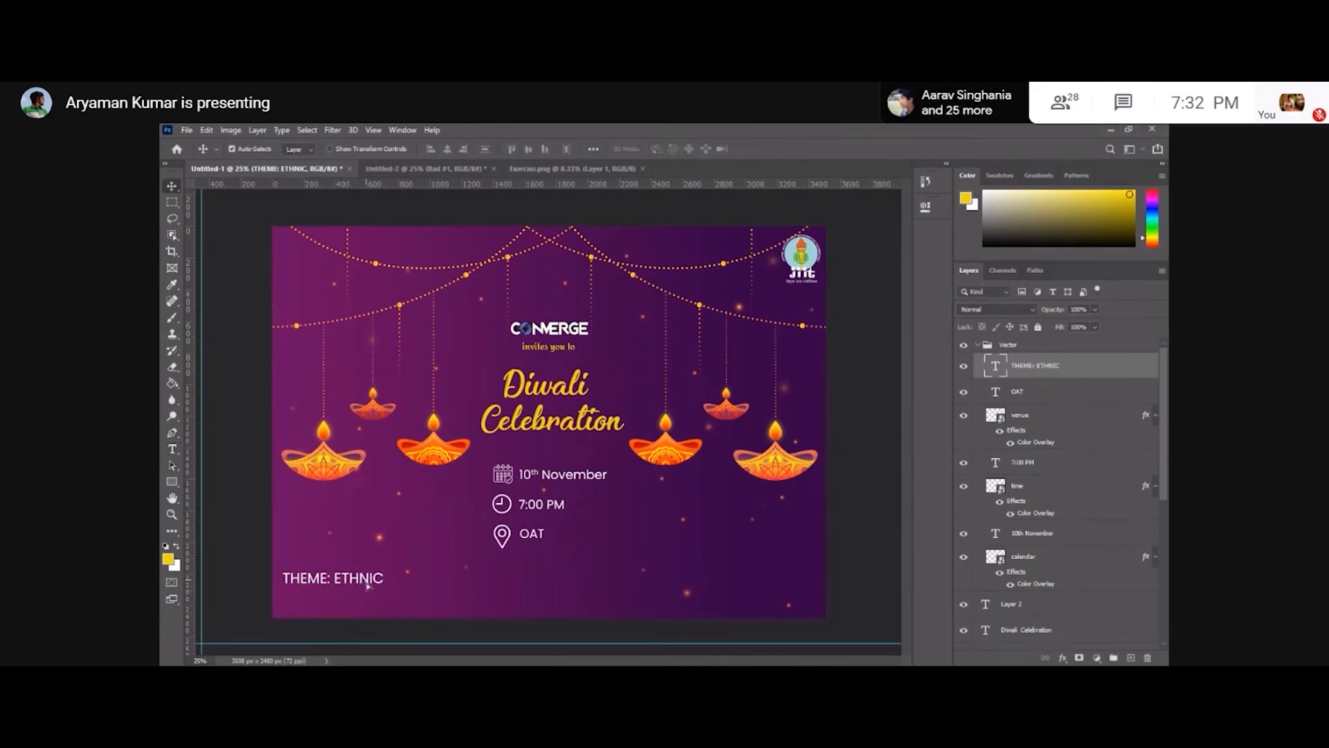
left_click_drag(367, 585, 365, 610)
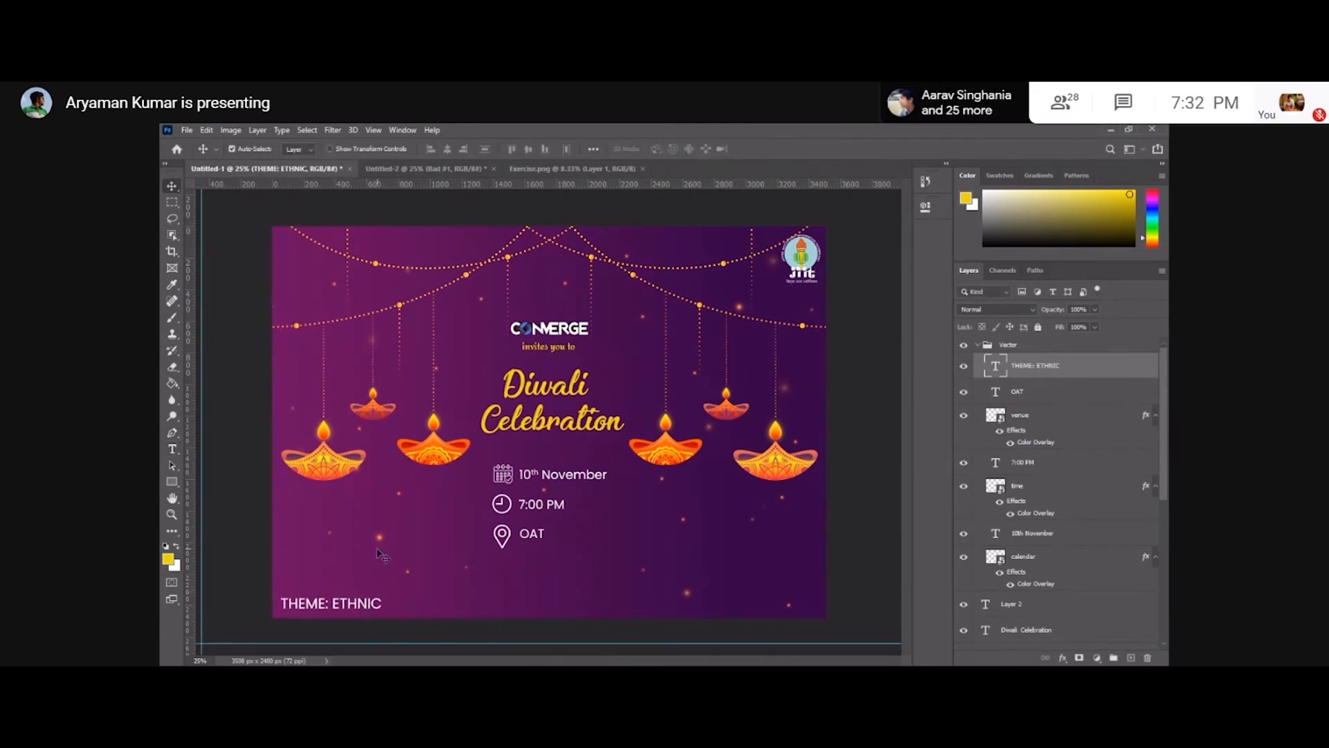
Recolour the THEME: ETHNIC text to the yellow sampled from the Diwali Celebration heading.
key("t")
left_click(350, 609)
key("ctrl+a")
left_click(662, 150)
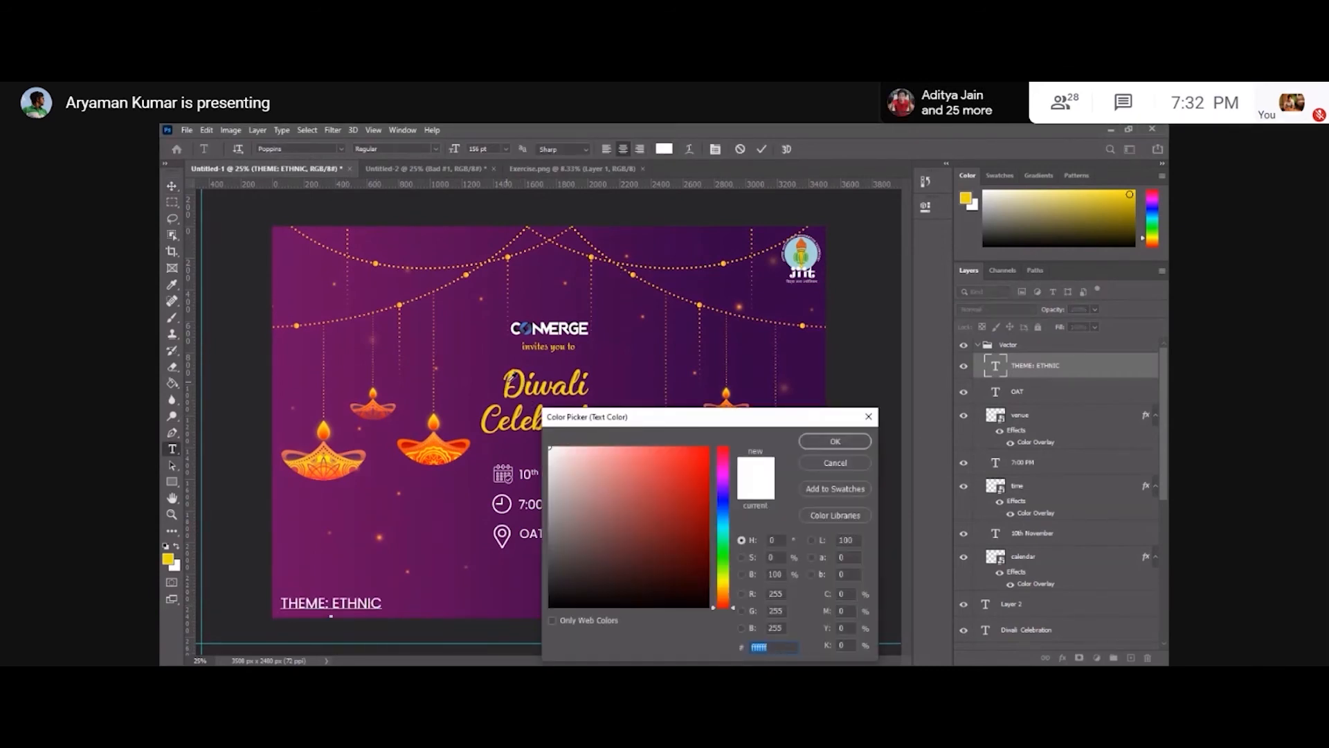
left_click(511, 378)
key("Return")
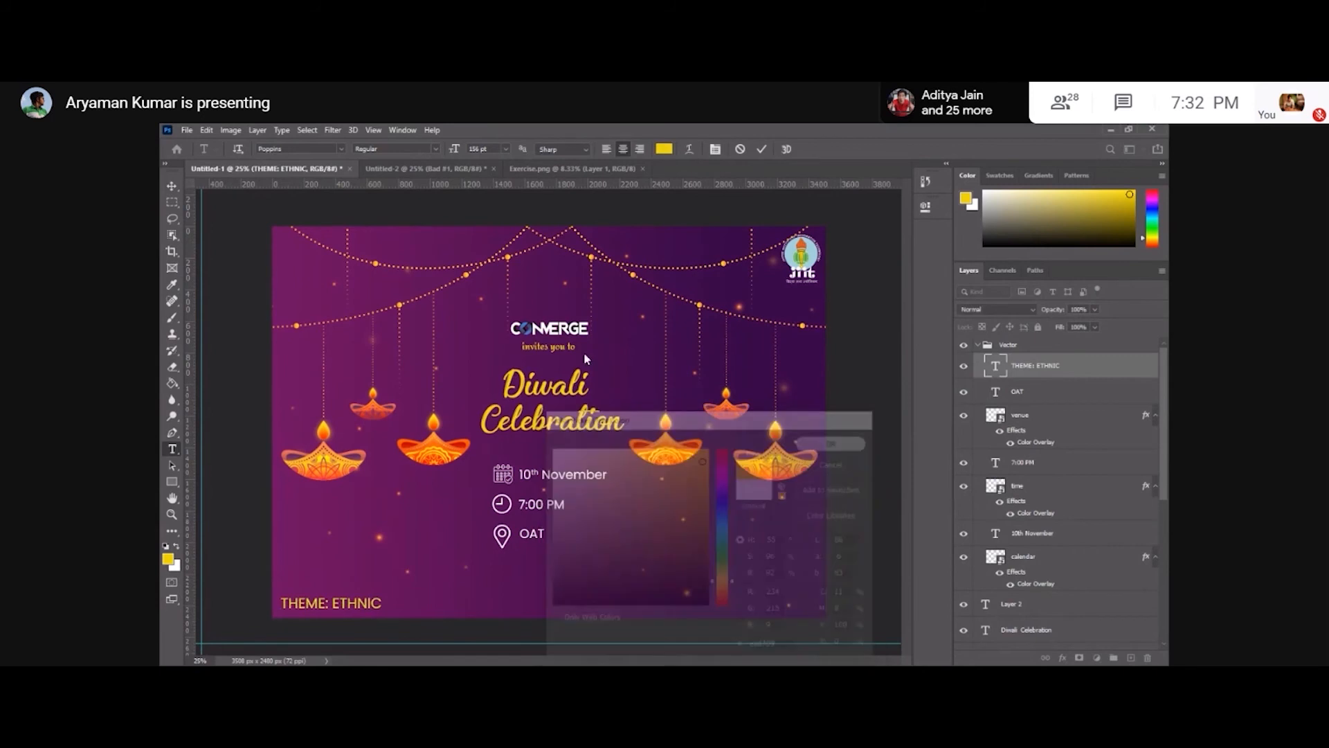
left_click(177, 187)
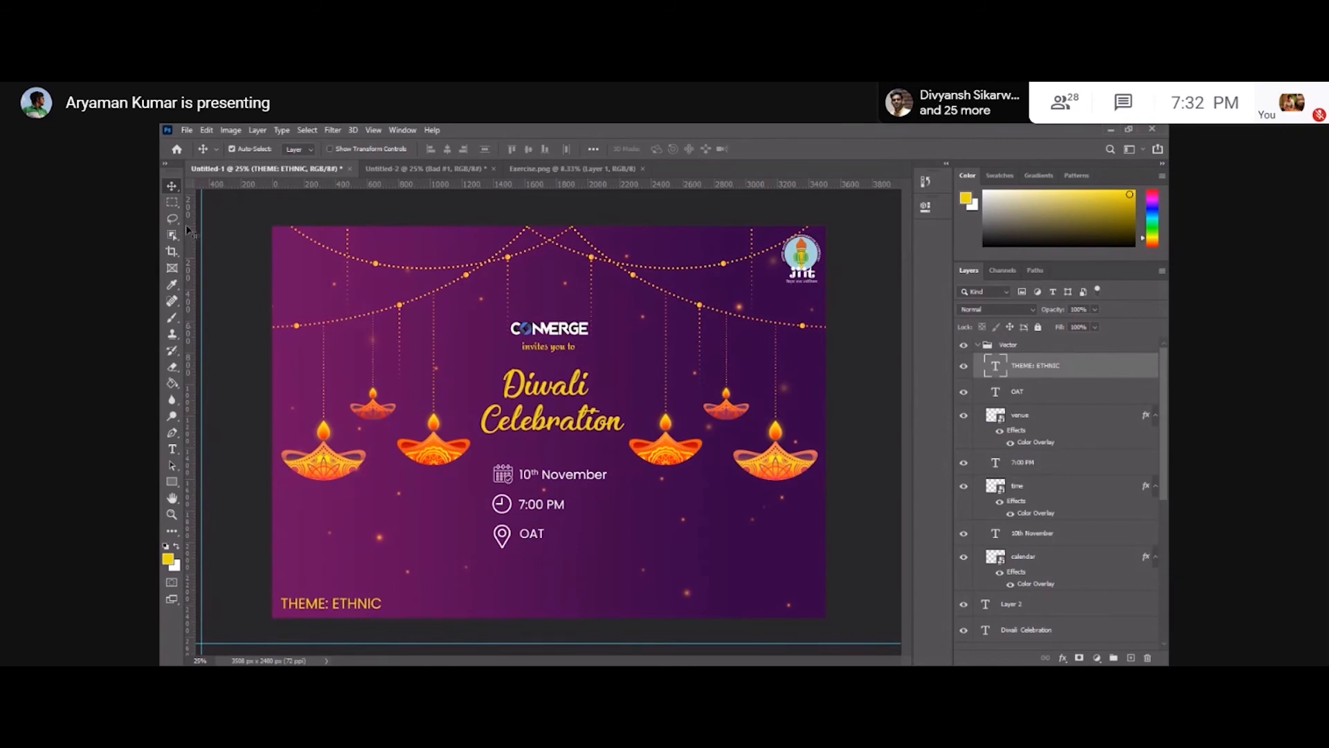
left_click(172, 201)
left_click_drag(762, 586, 826, 614)
left_click_drag(283, 589, 396, 624)
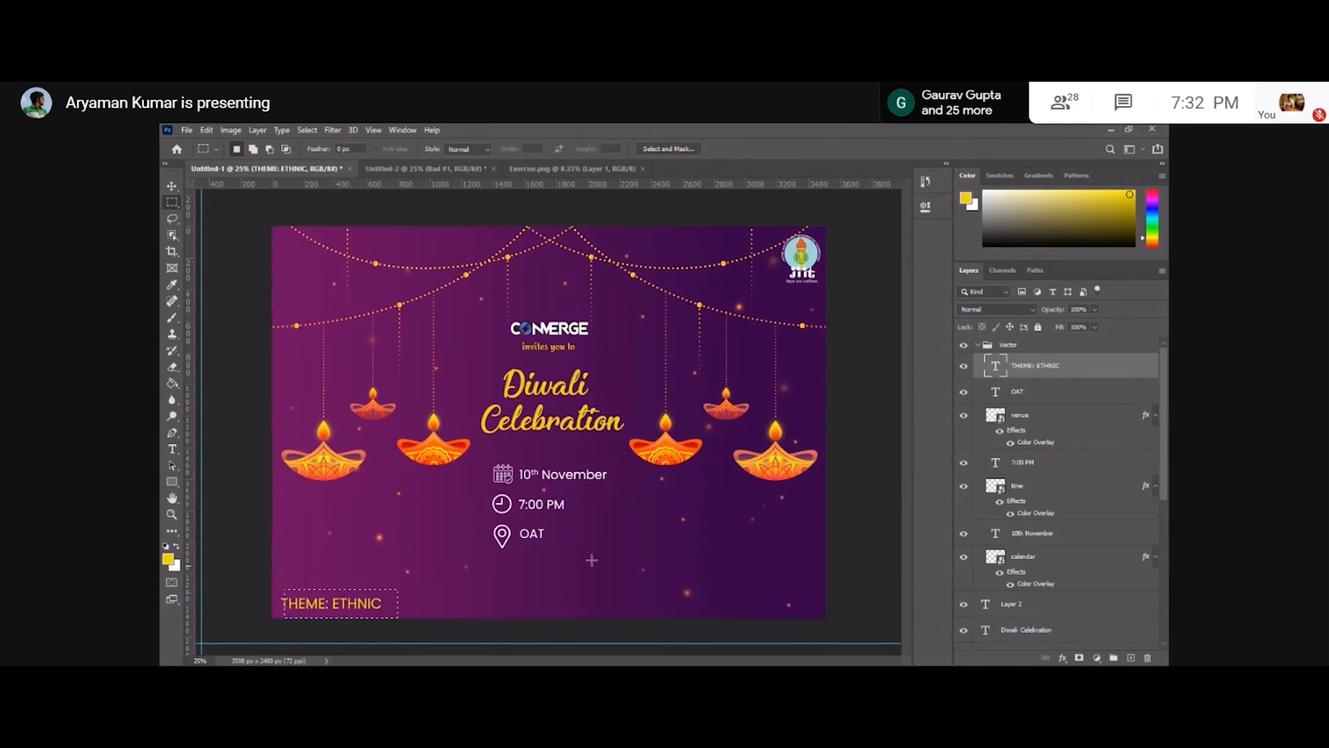
left_click_drag(772, 285, 821, 227)
right_click(788, 299)
left_click(807, 306)
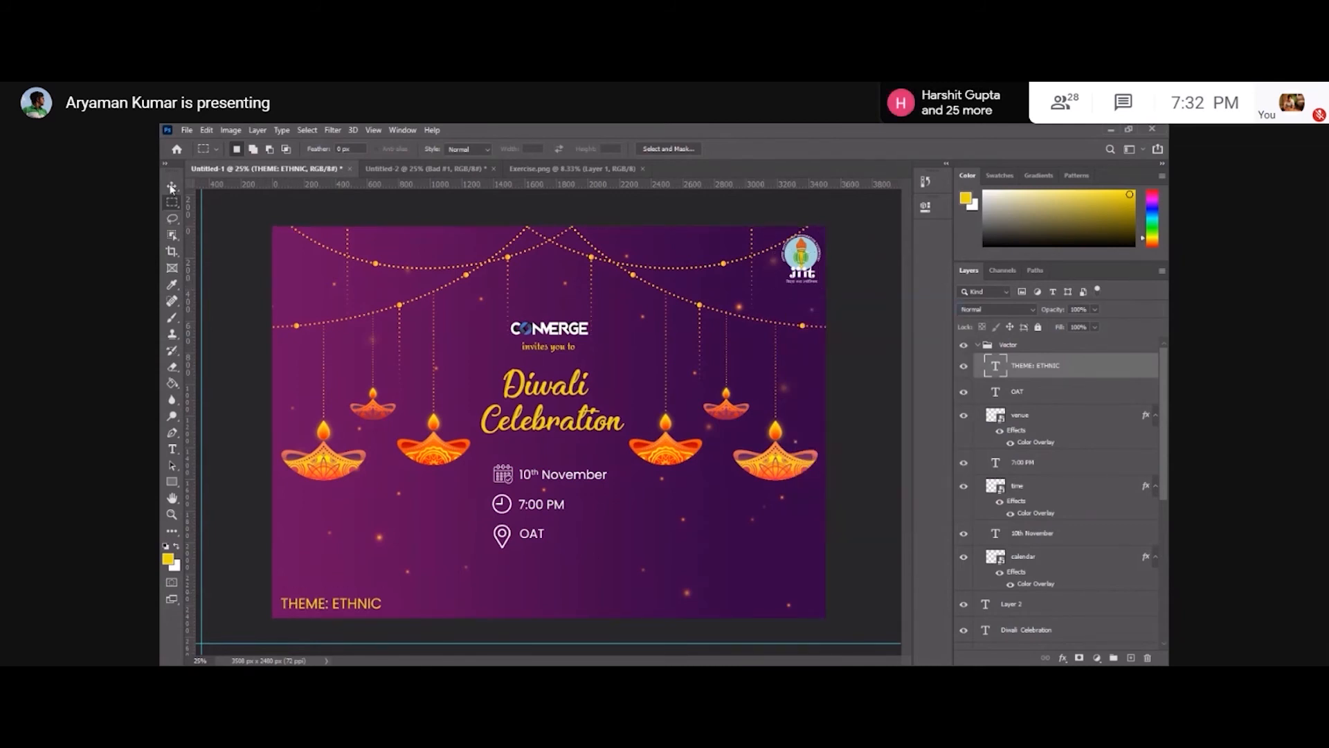
left_click(171, 186)
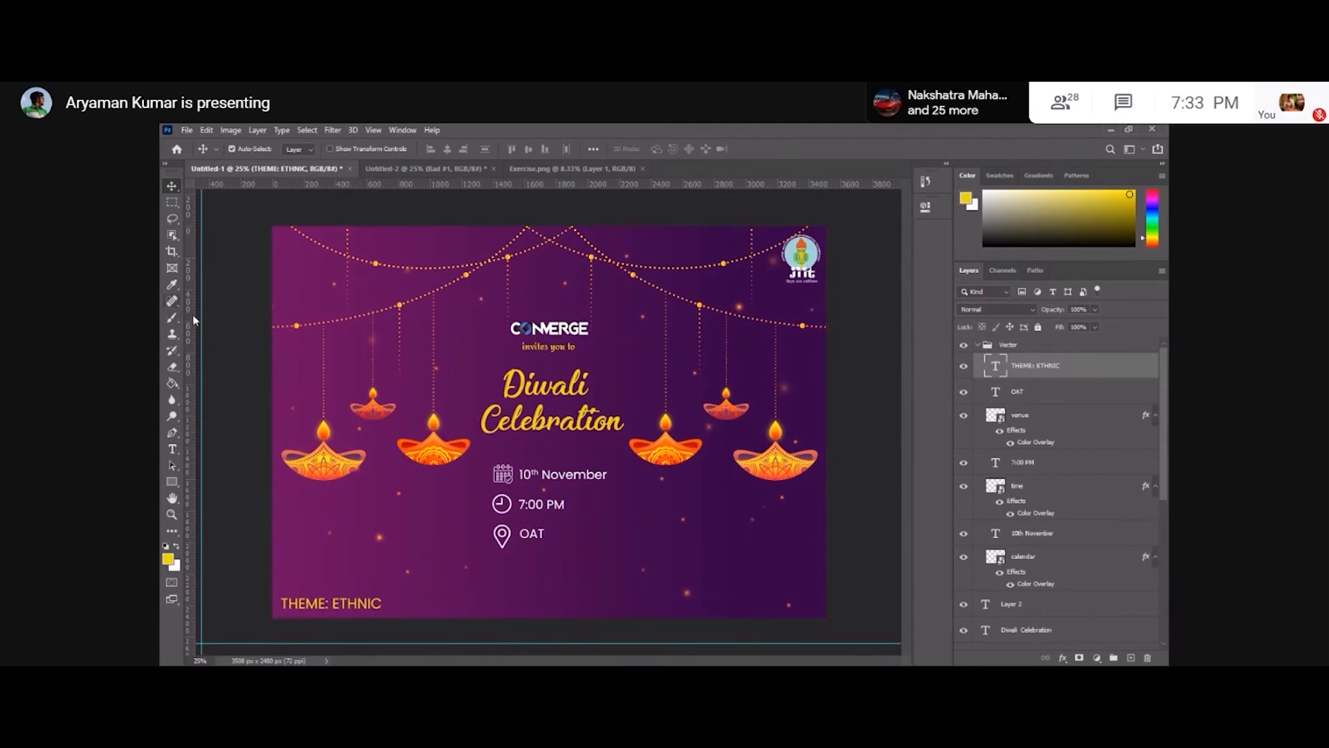
Place the embedded instagram icon image and position it in the poster's lower-right corner.
mouse_move(198, 385)
left_mouse_down()
mouse_move(286, 421)
mouse_move(210, 390)
left_mouse_up()
left_click(187, 129)
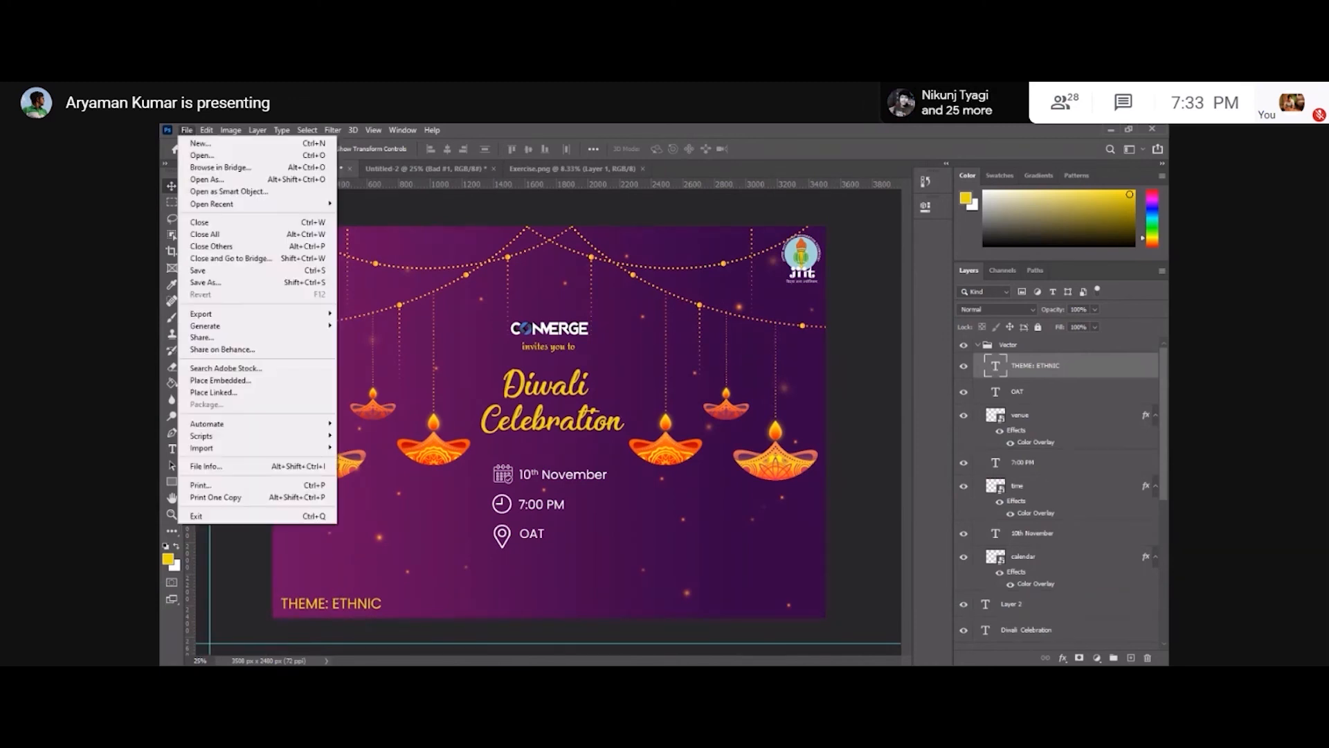
left_click(220, 380)
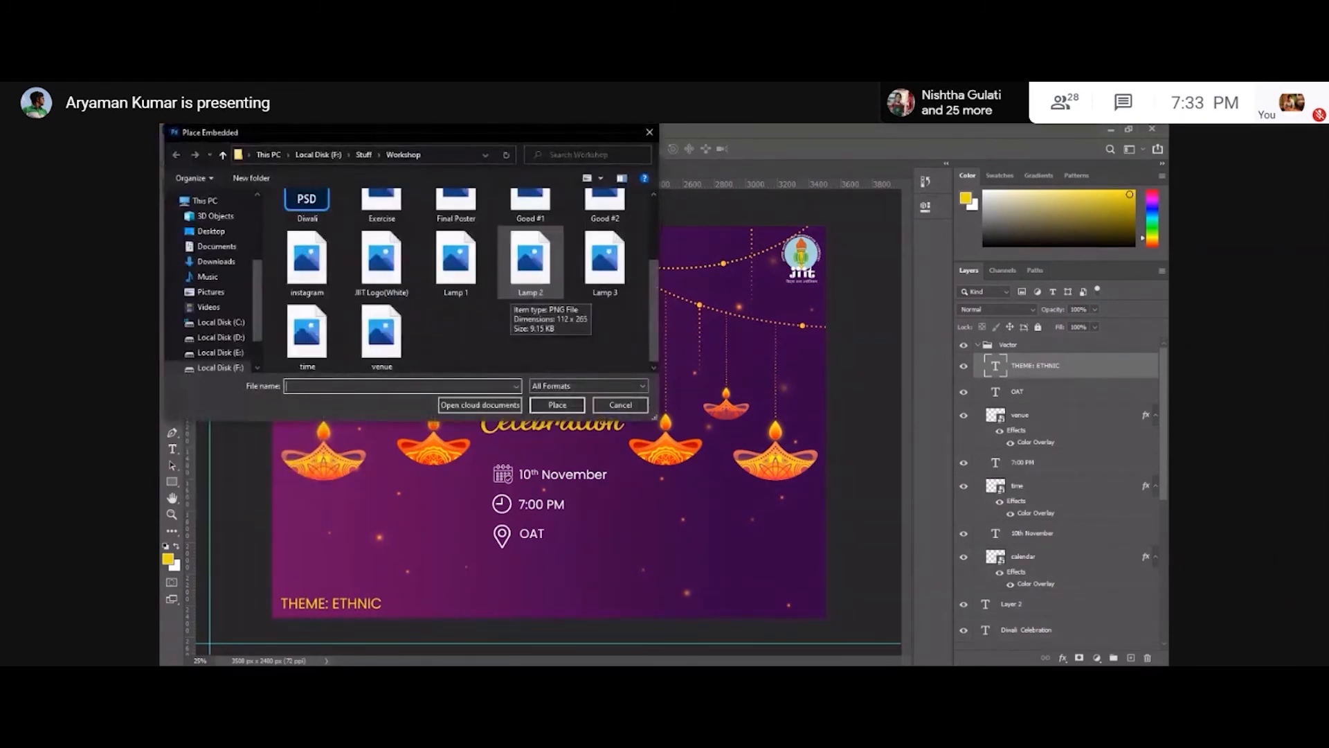
scroll(460, 285, "up", 3)
scroll(377, 315, "down", 1)
left_click(313, 337)
left_click(541, 403)
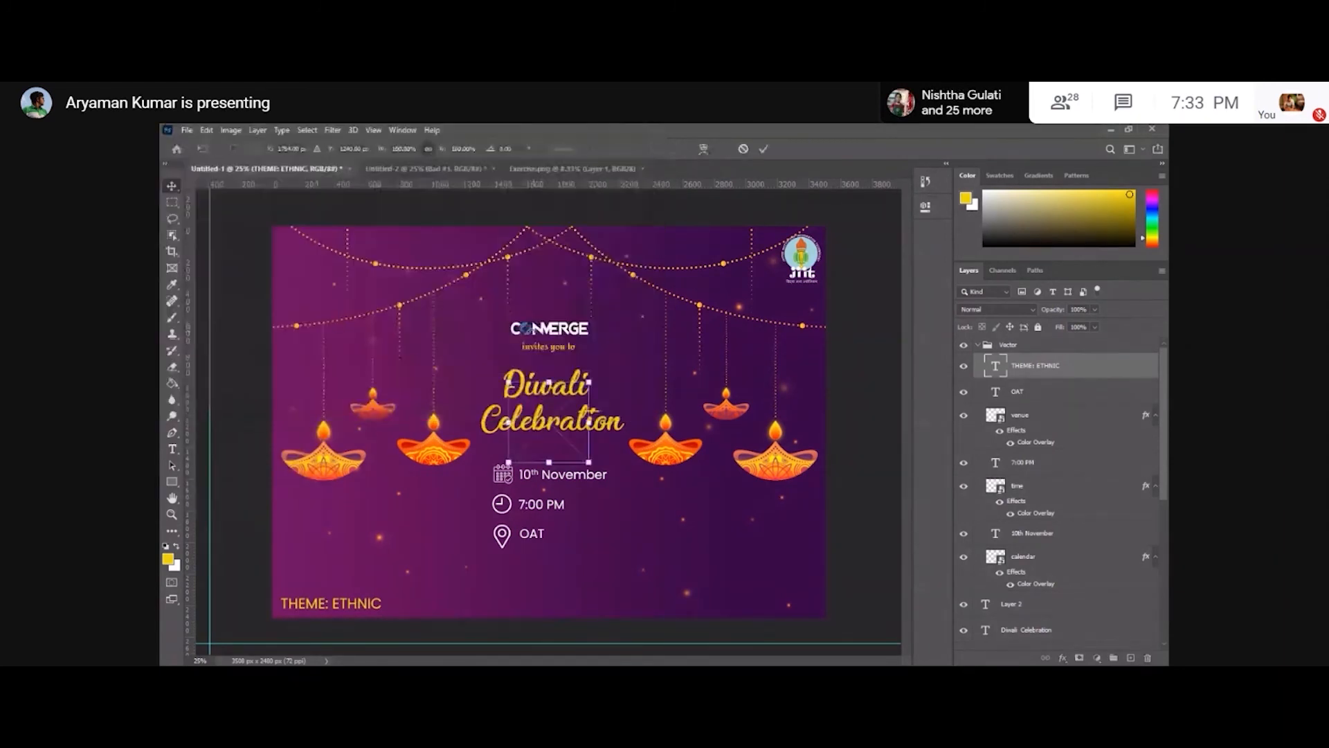
left_click_drag(511, 385, 757, 617)
key("Return")
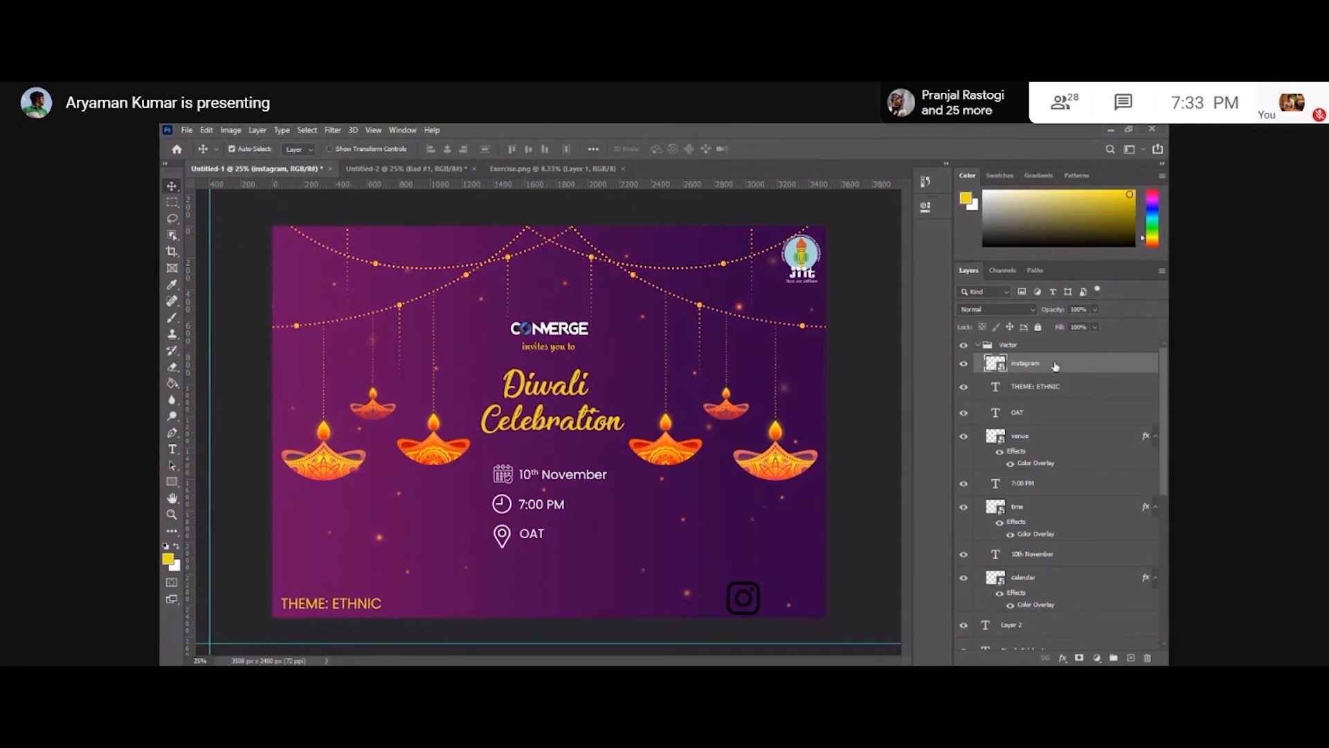
Apply a white Color Overlay to the instagram icon and move its layer out above the Vector group.
double_click(1064, 365)
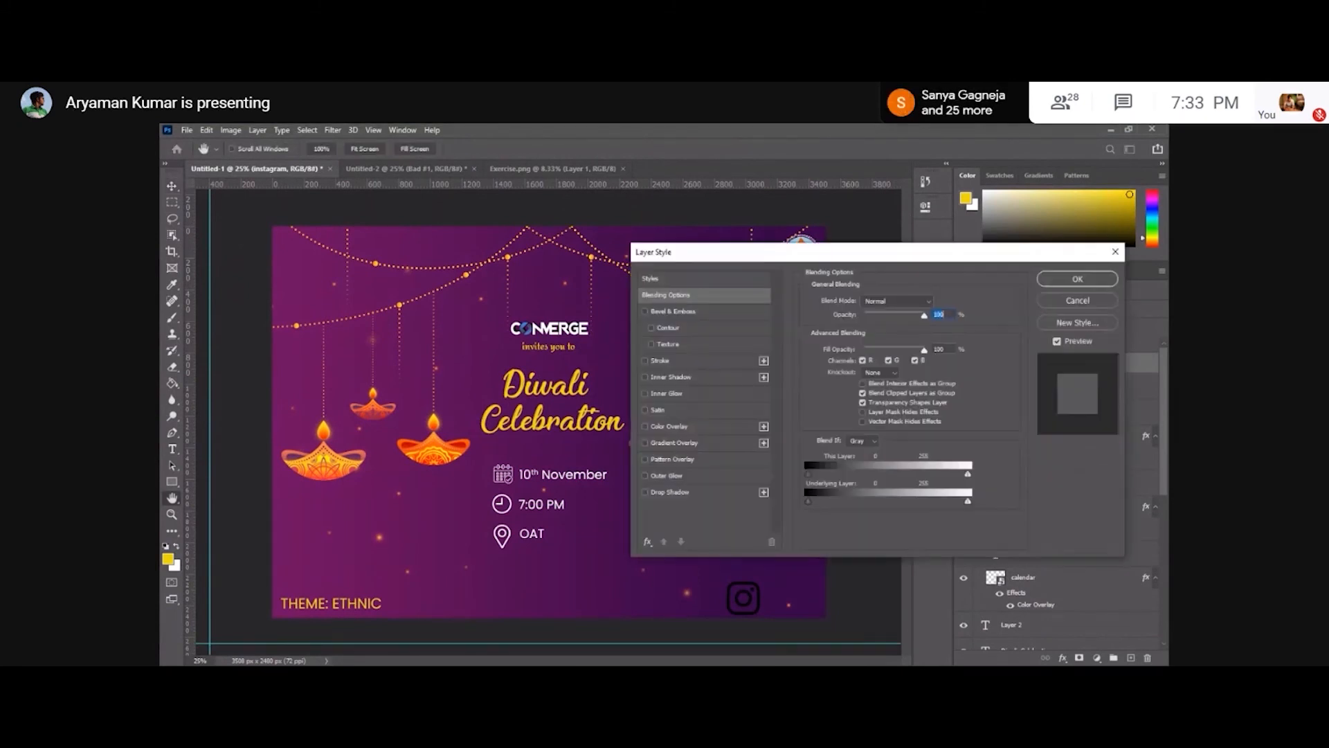
left_click(670, 427)
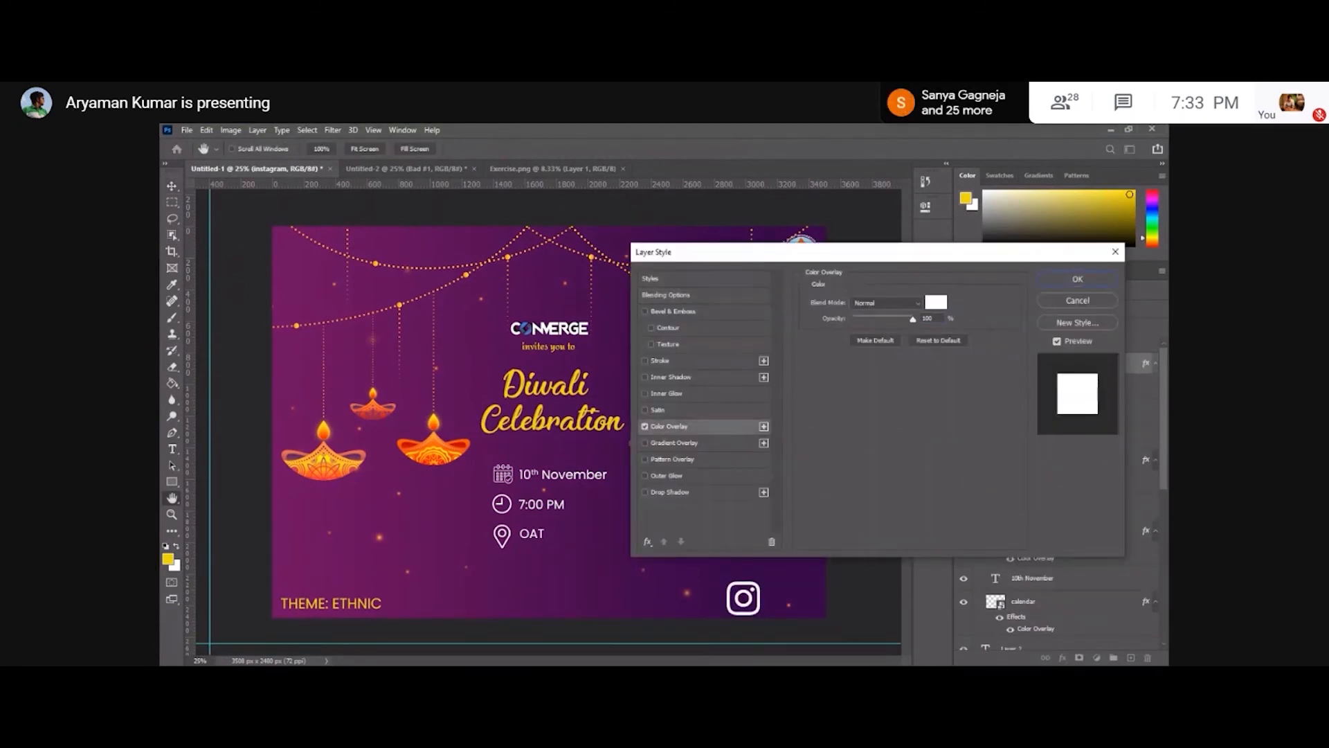
left_click(1077, 279)
left_click_drag(1041, 367, 1038, 339)
left_click(977, 347)
left_click(977, 346)
left_click(988, 388)
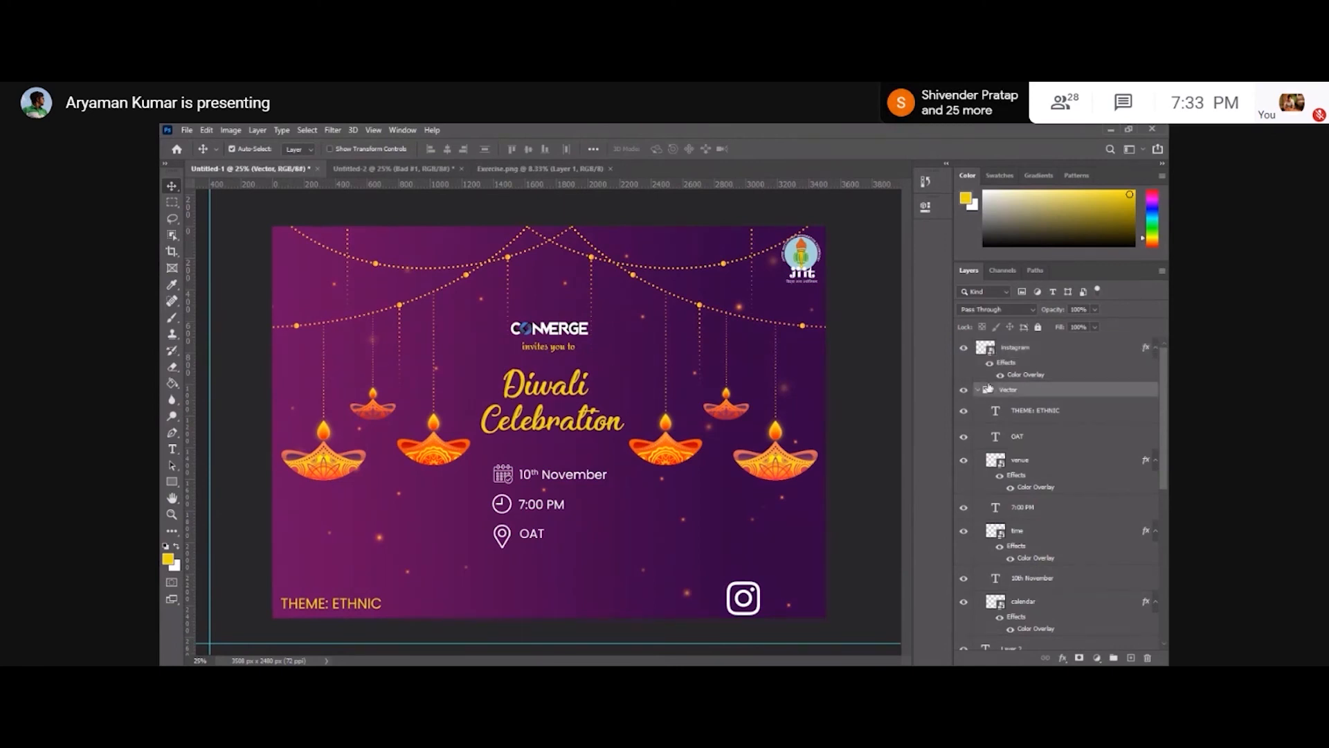
left_click(978, 388)
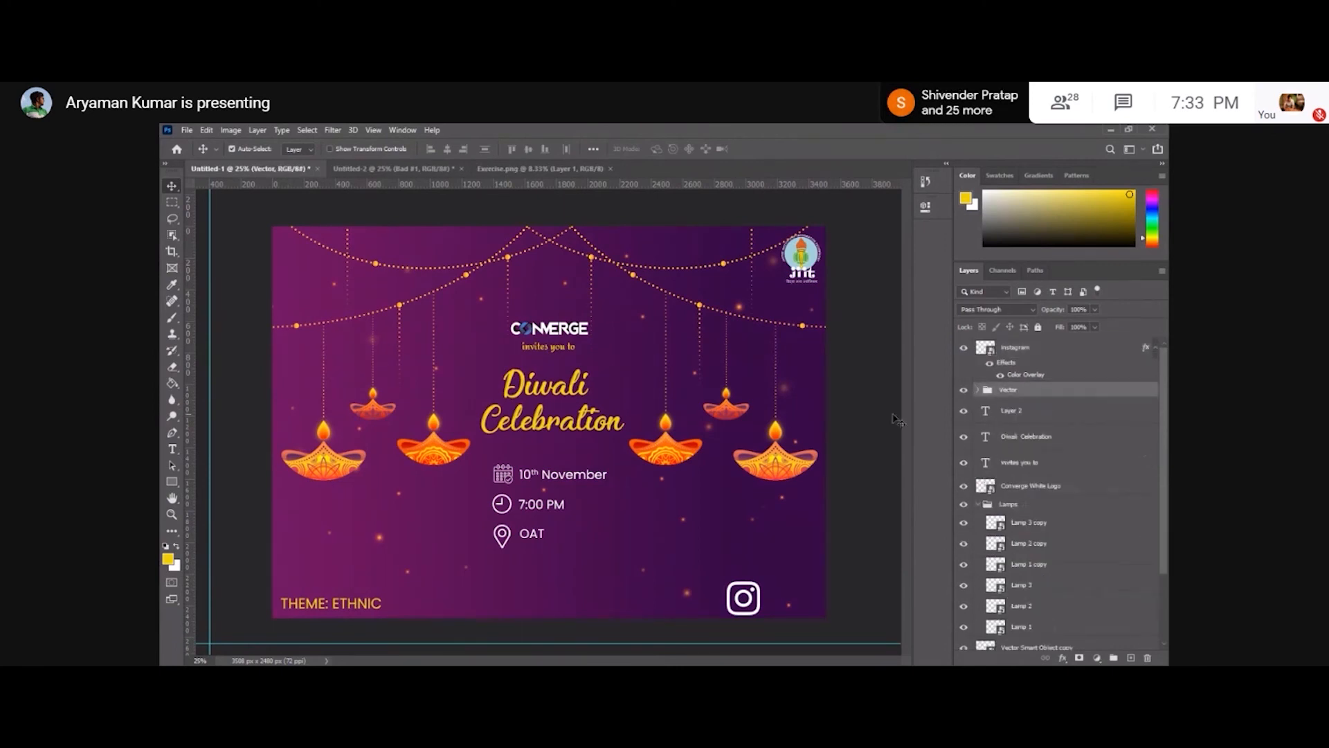
Scale the instagram icon down slightly and nudge it left in the lower-right corner.
left_click(759, 592)
key("ctrl+t")
left_click_drag(760, 614, 753, 611)
key("Return")
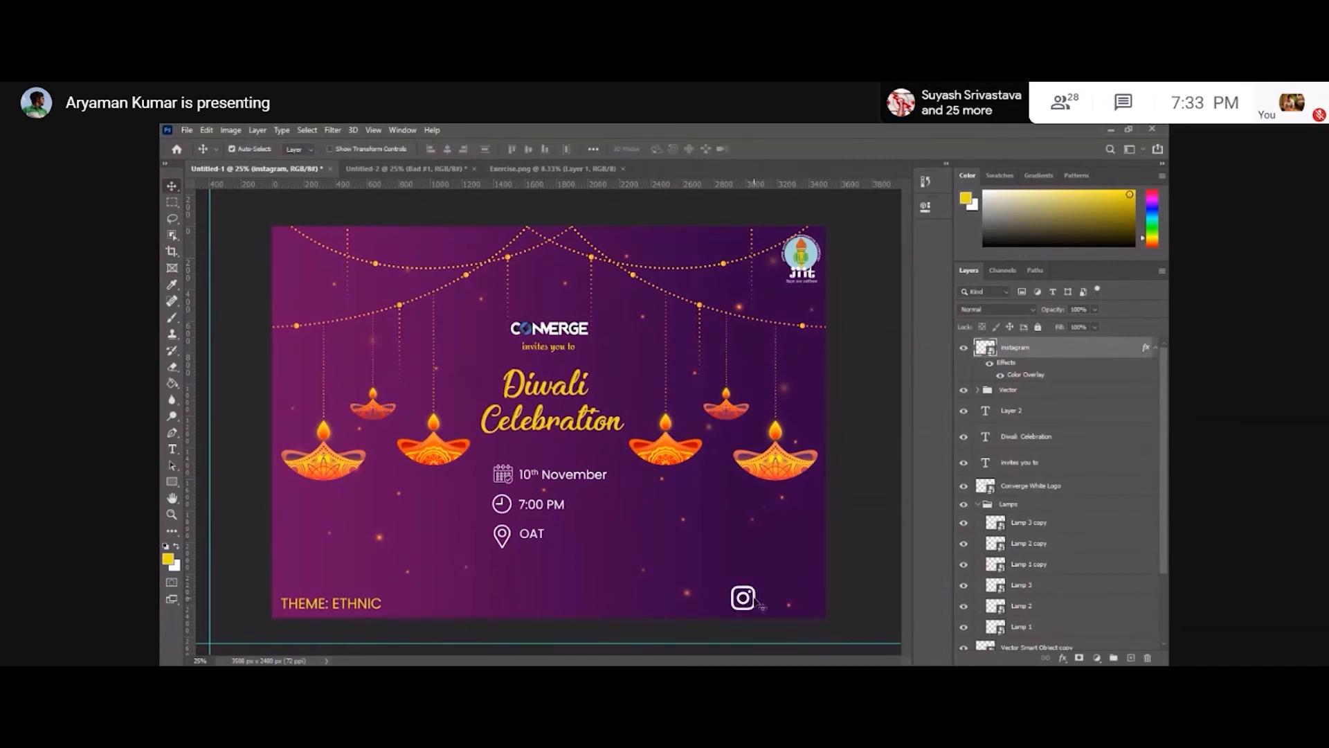
key("ctrl+t")
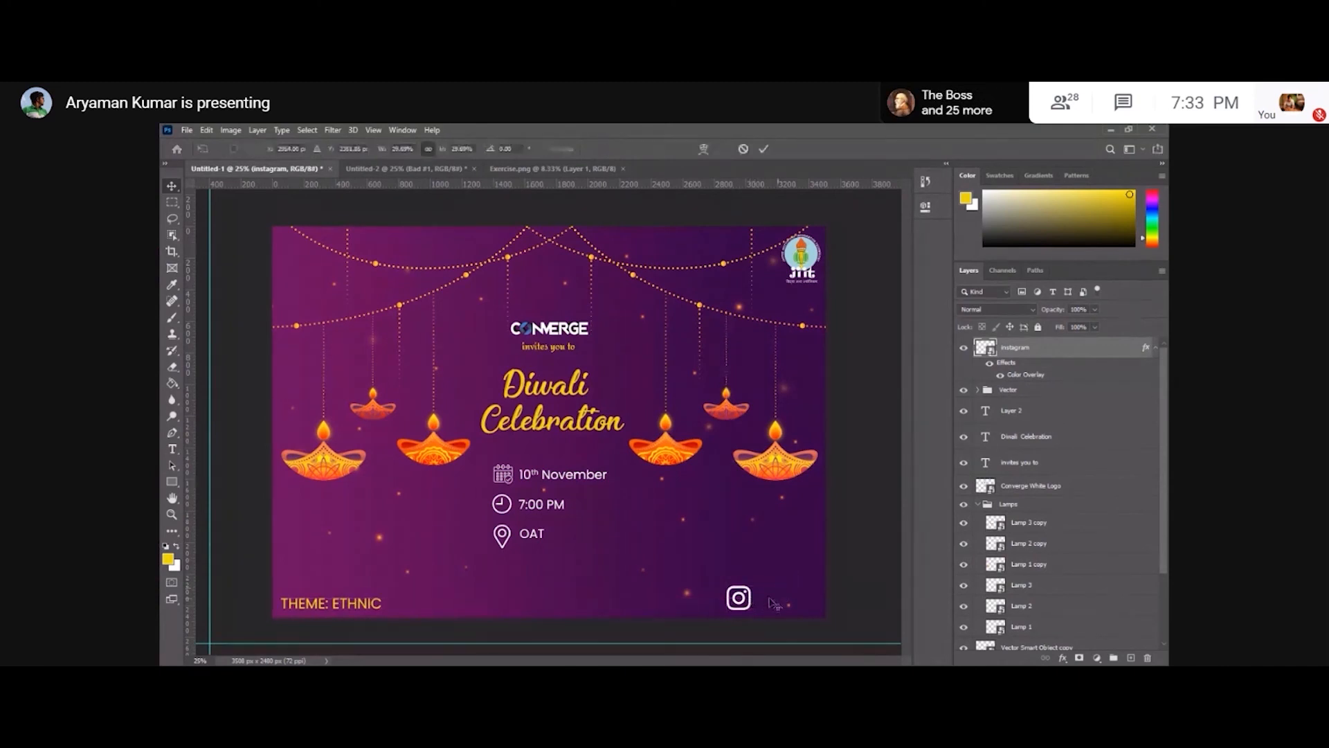
key("Return")
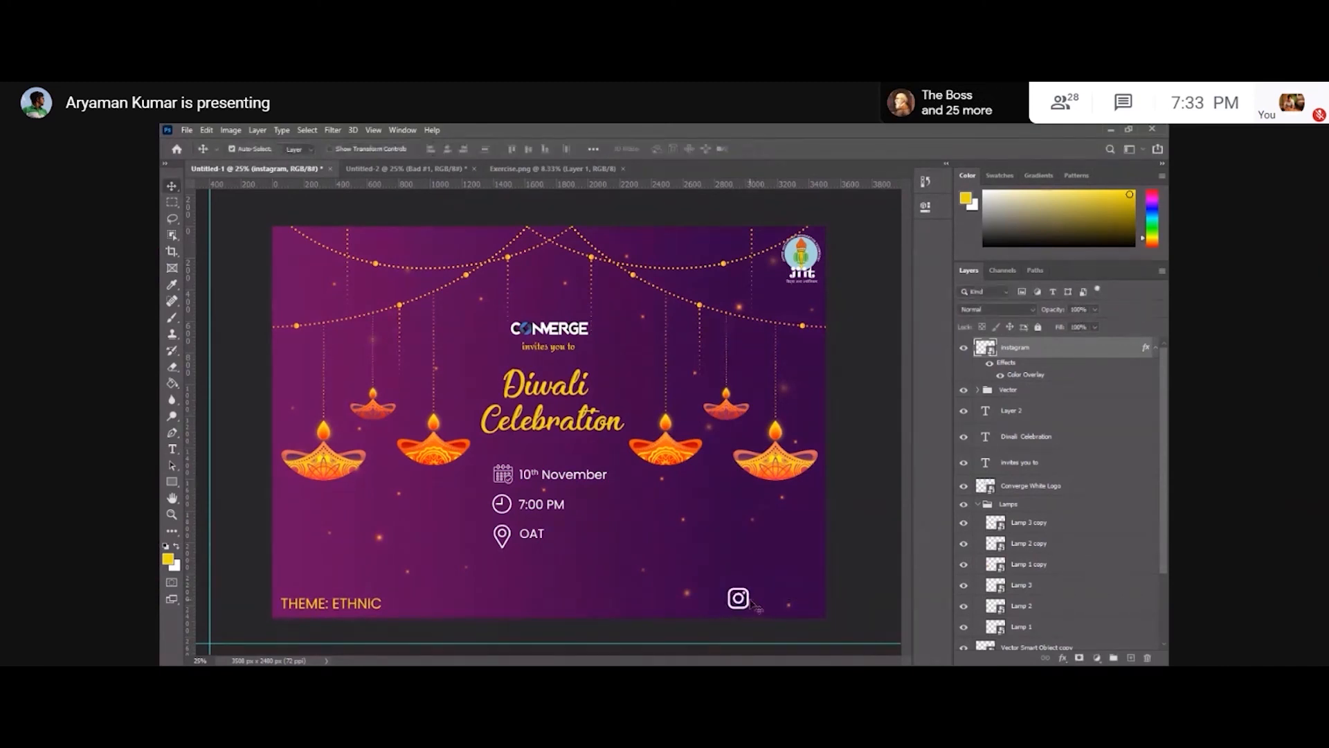
left_click_drag(751, 601, 745, 601)
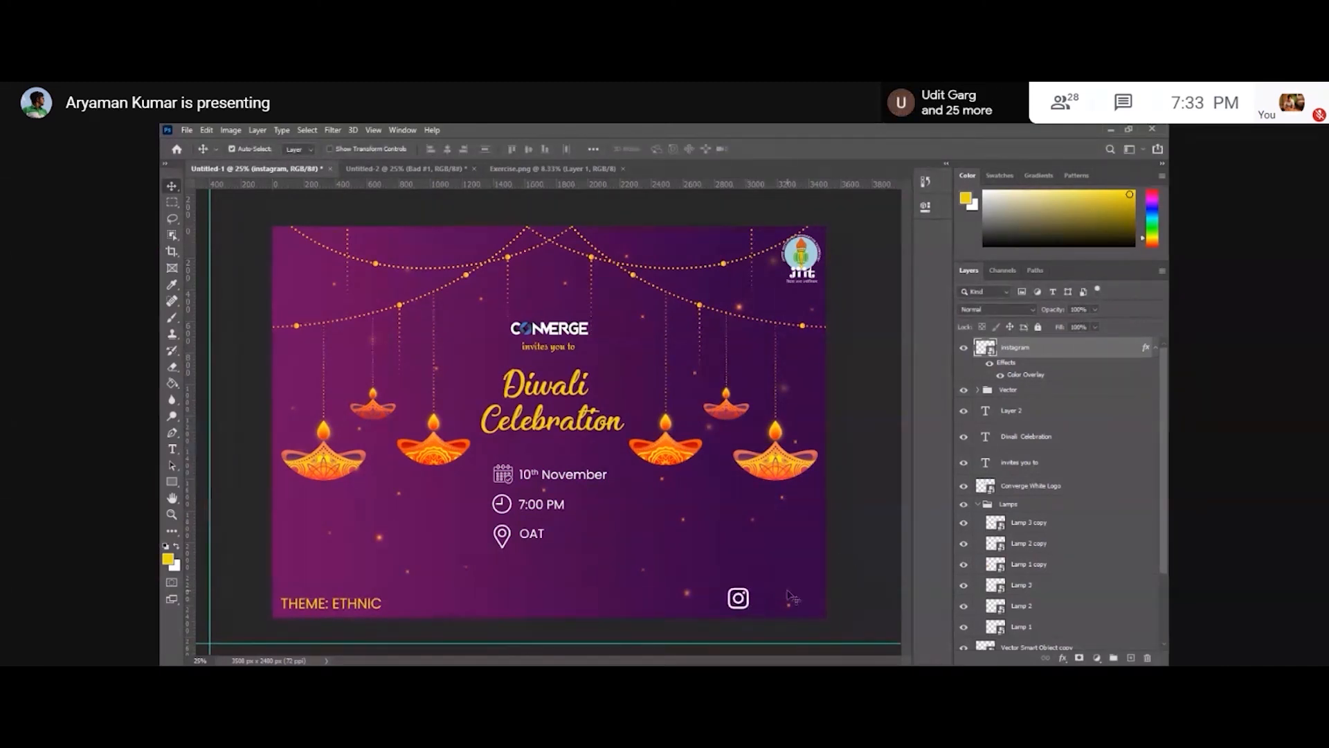
Add the text jiitconverge near the instagram icon in the poster's lower-right area.
key("t")
left_click(691, 547)
type("jiitconverge")
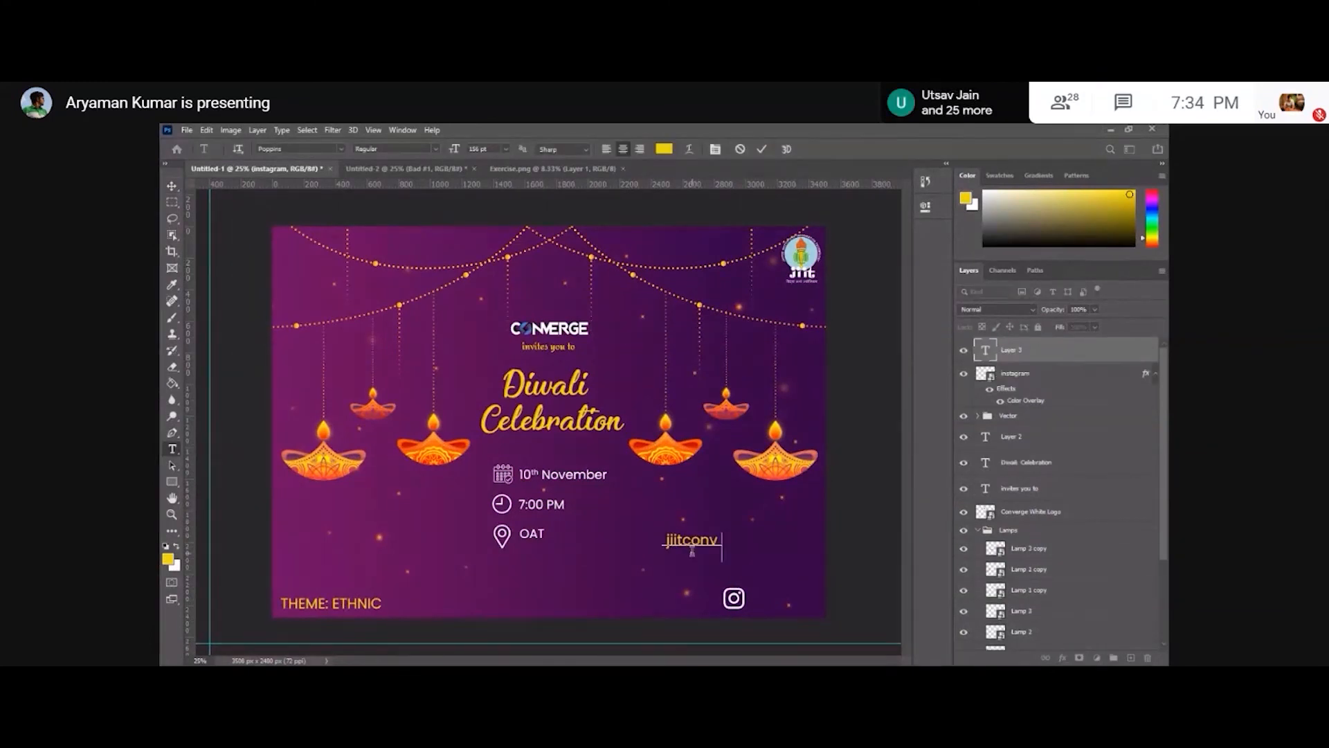
Switch to the meeting chat, send the message "you can even dm us", and close the chat panel.
left_click(1149, 113)
type("you can")
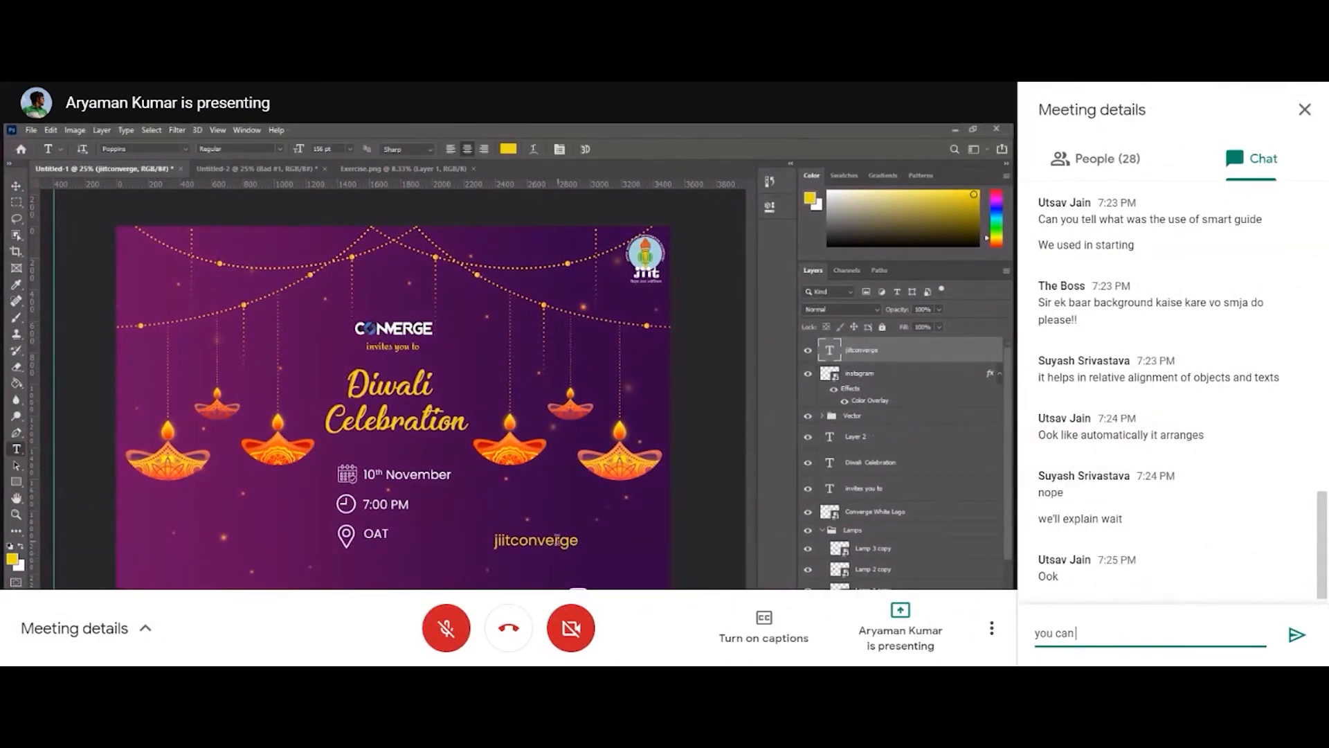
type(" even text")
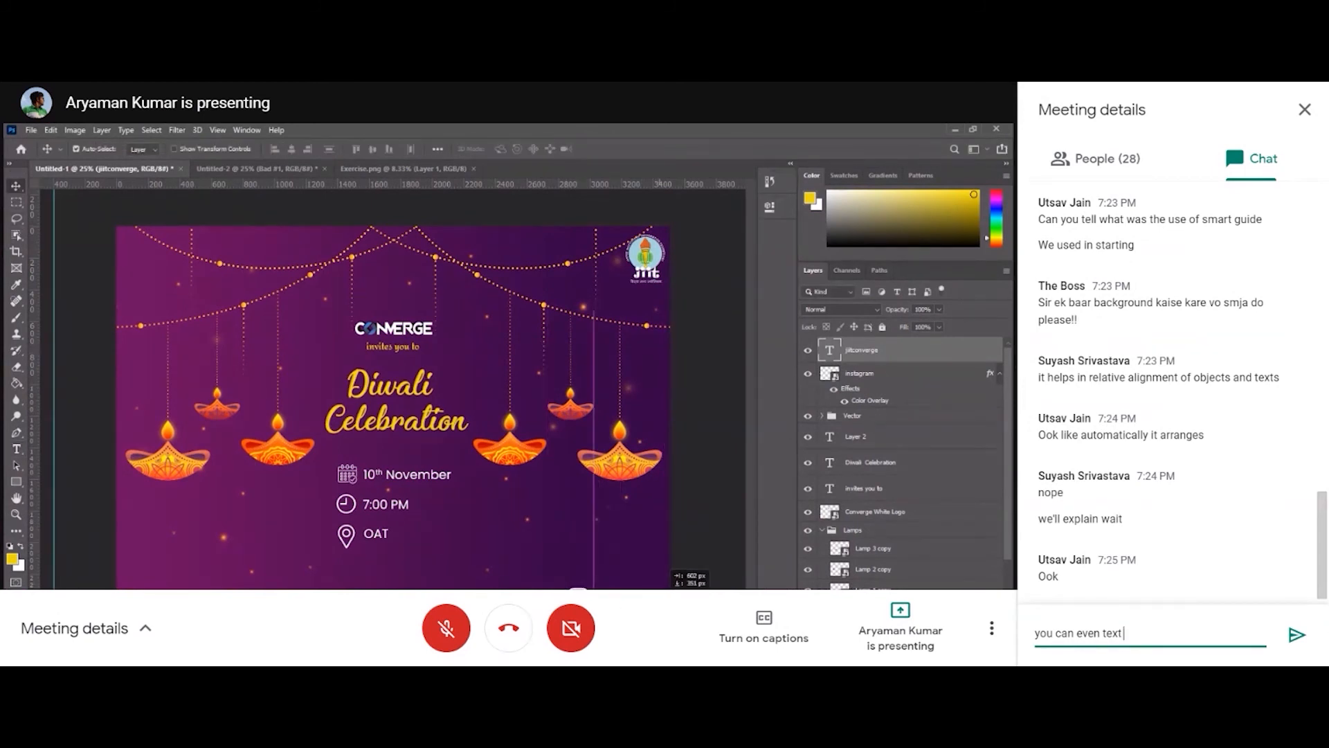
key("BackSpace")
type("dm us")
key("Return")
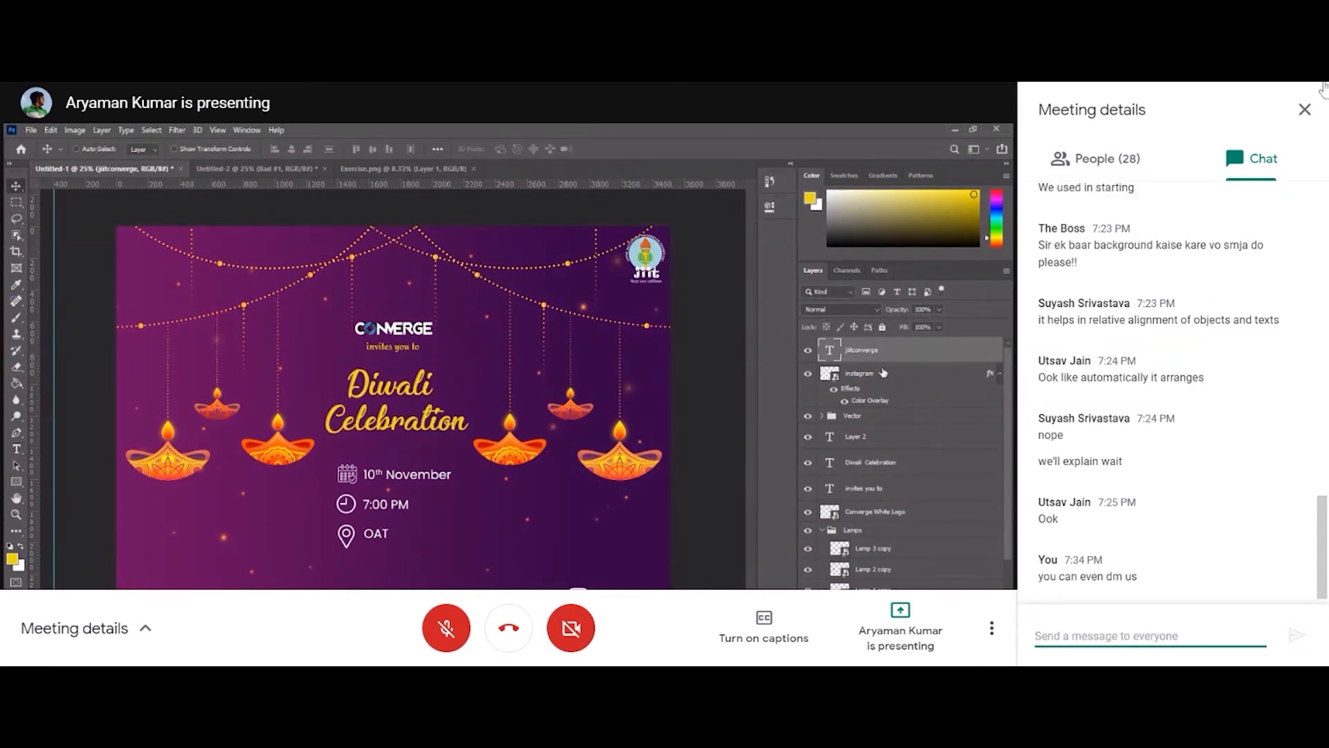
left_click(1304, 110)
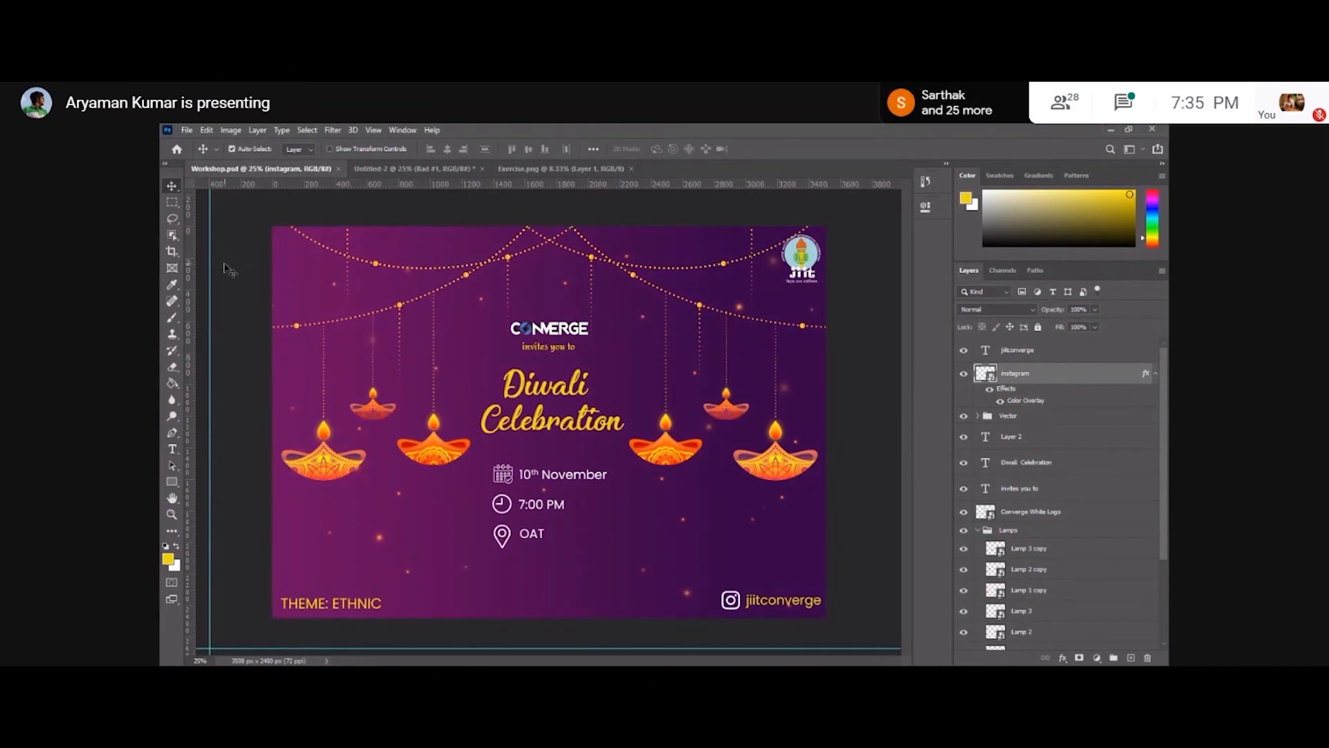
Drag a vertical guide to the horizontal centre of the poster.
left_click(225, 269)
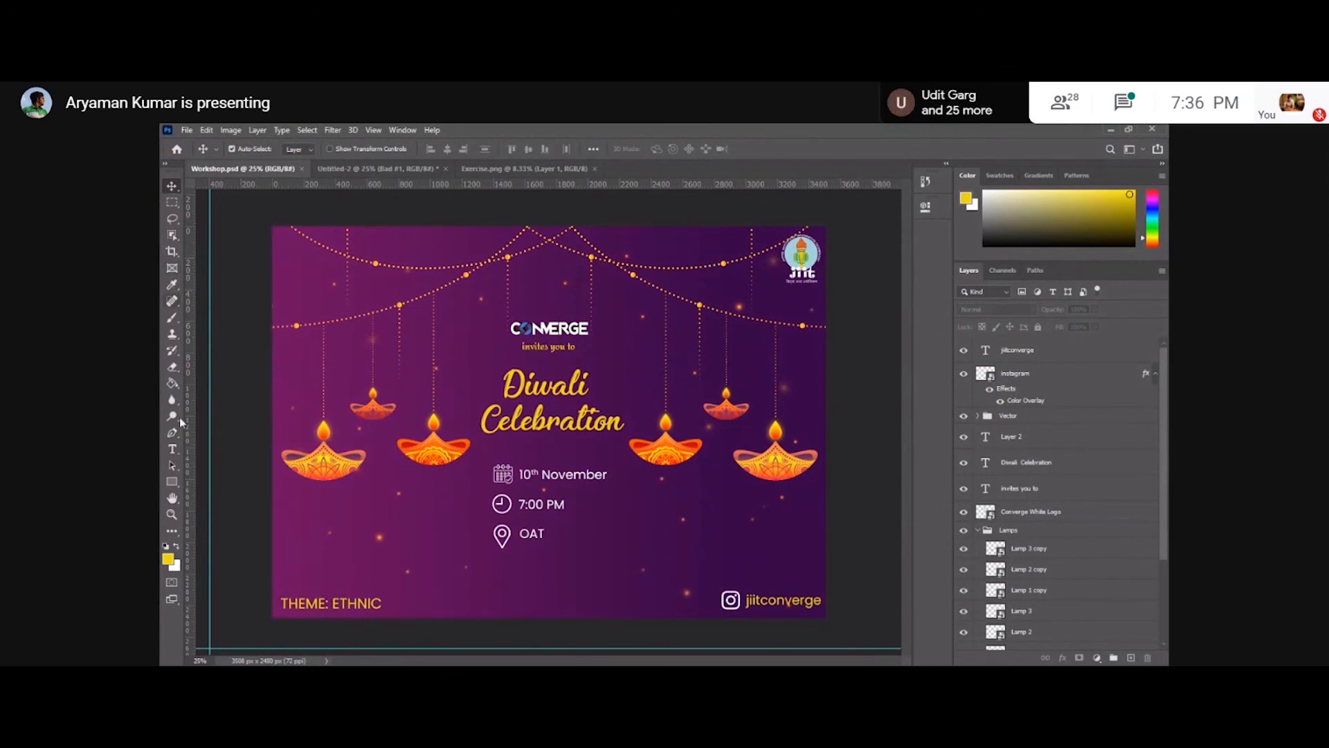
left_click(174, 450)
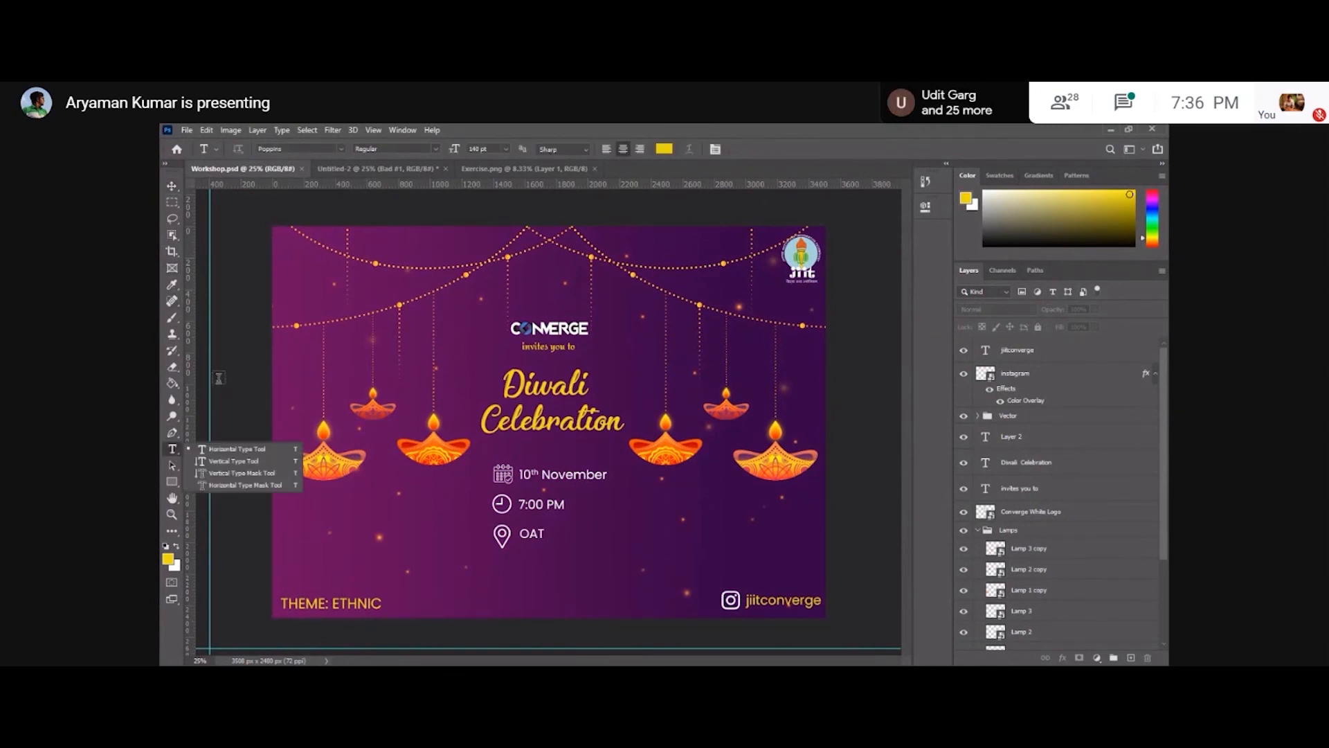
key("v")
left_click_drag(187, 374, 548, 315)
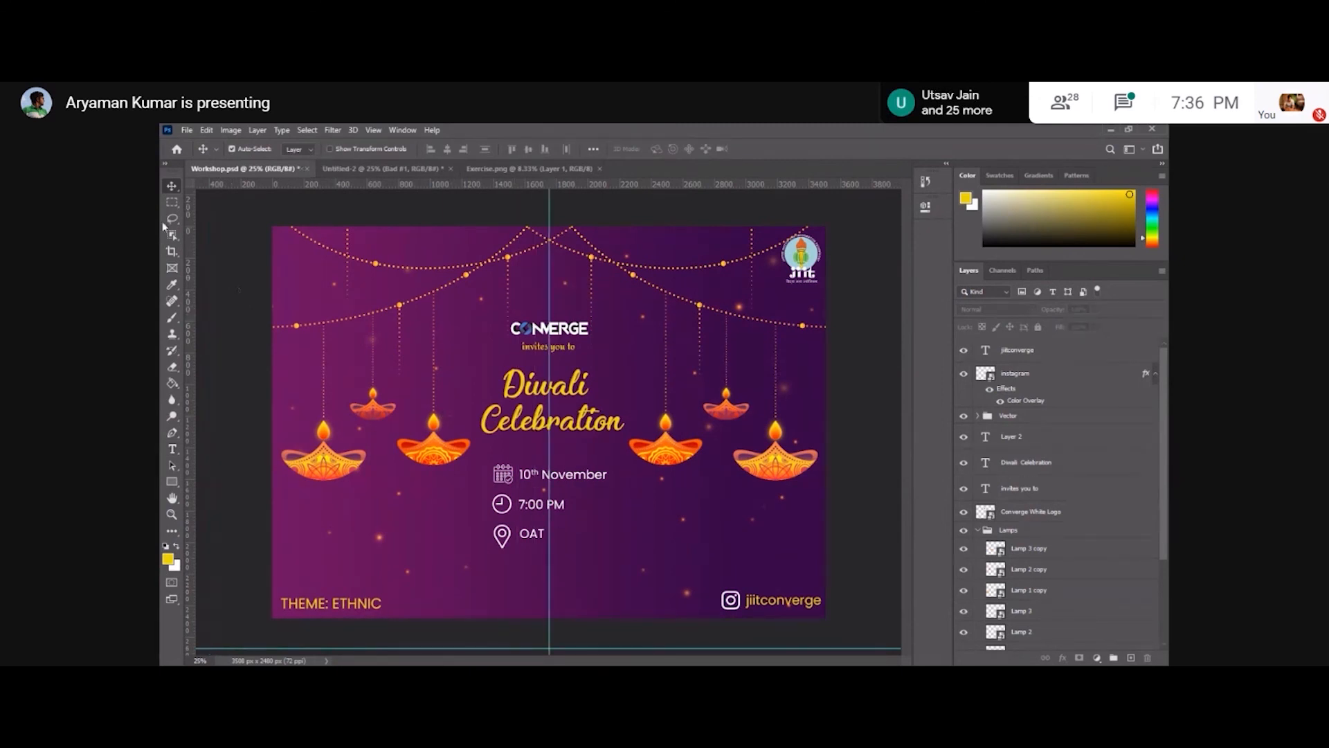
Add the text THeme in the poster's top-left corner.
left_click(172, 451)
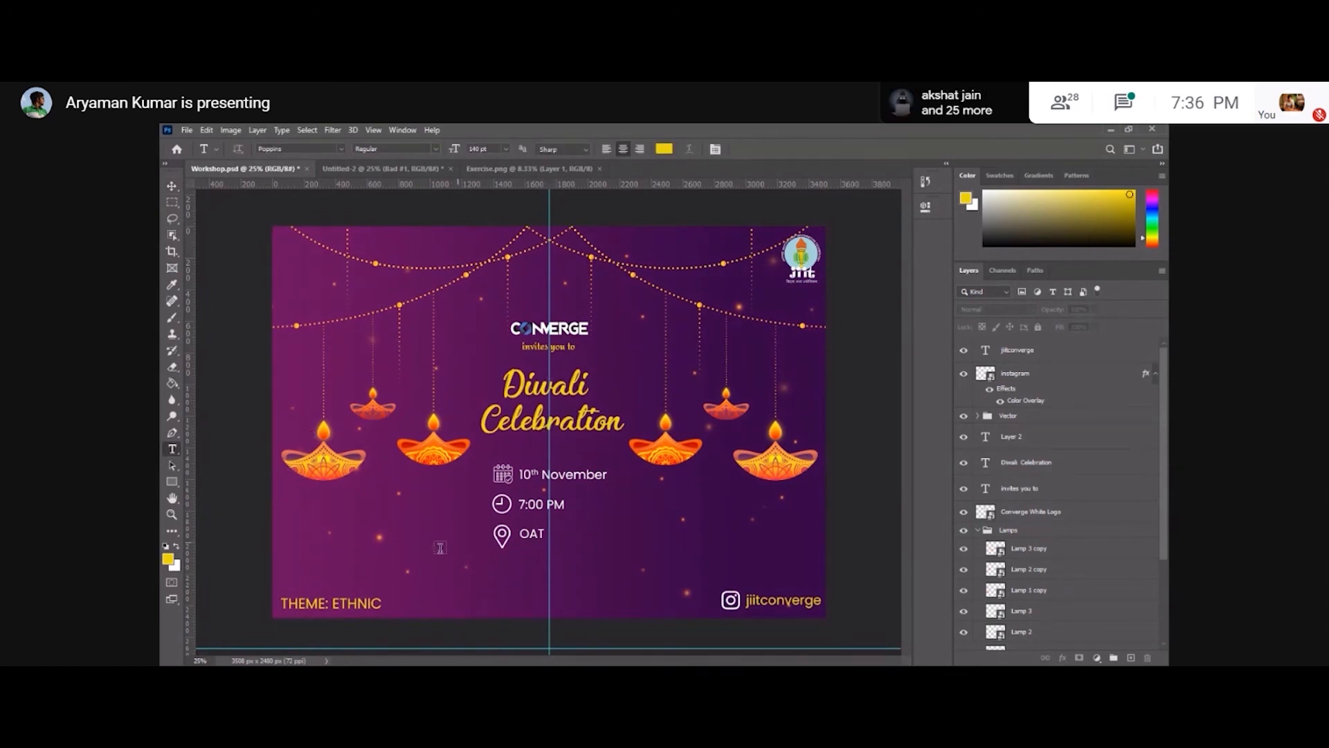
left_click(299, 251)
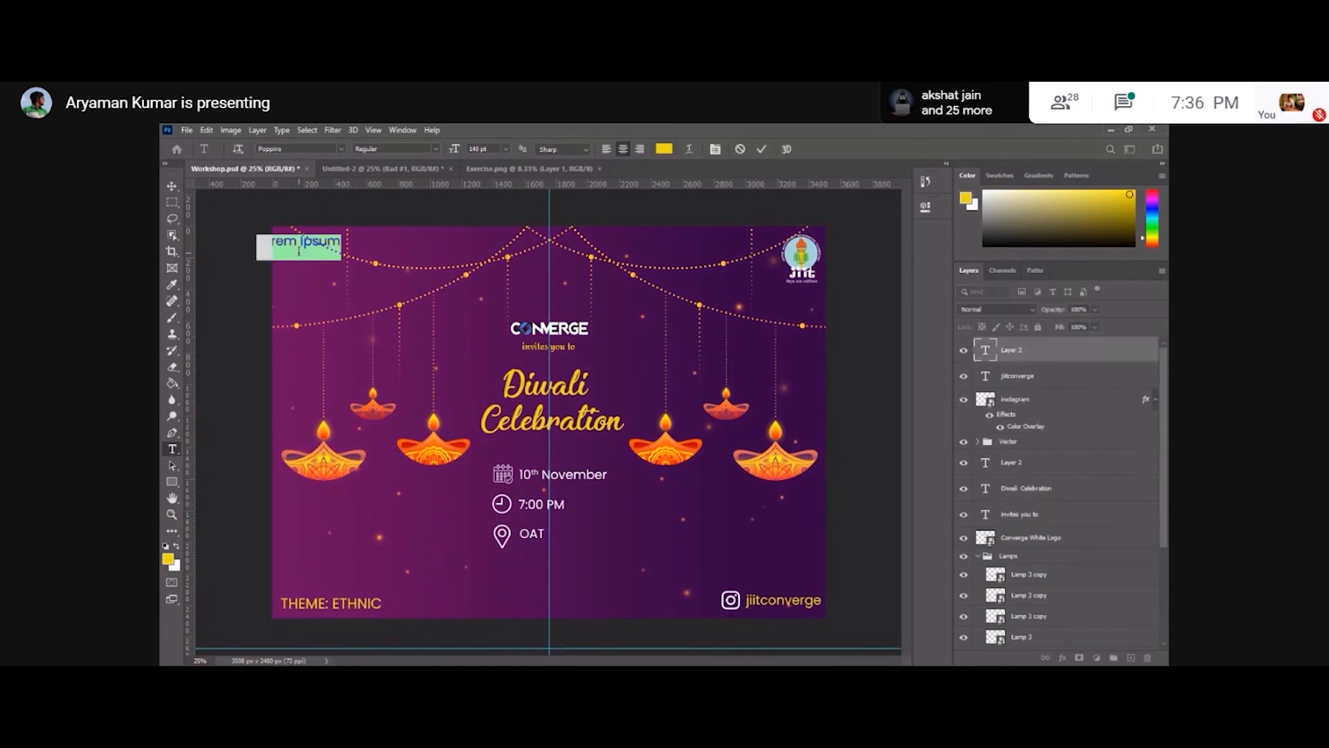
type("THeme")
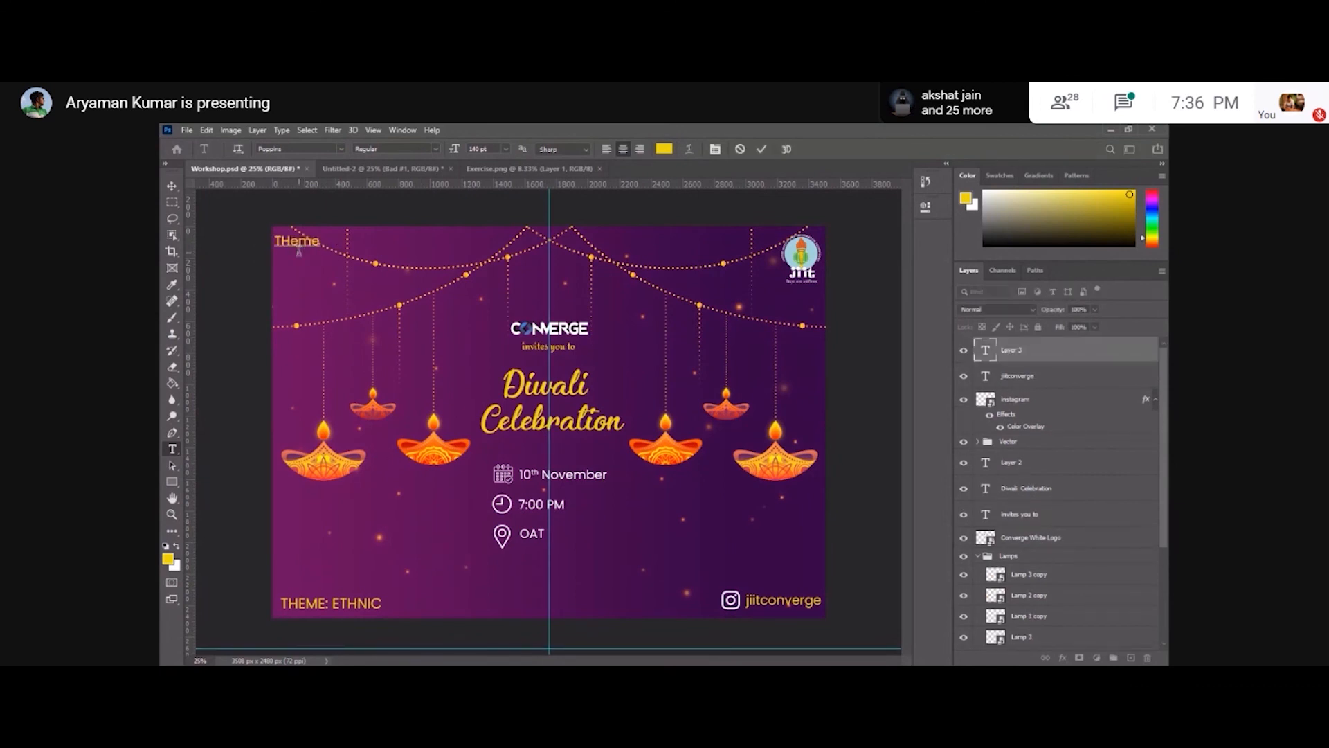
left_click(171, 187)
left_click_drag(316, 244, 322, 242)
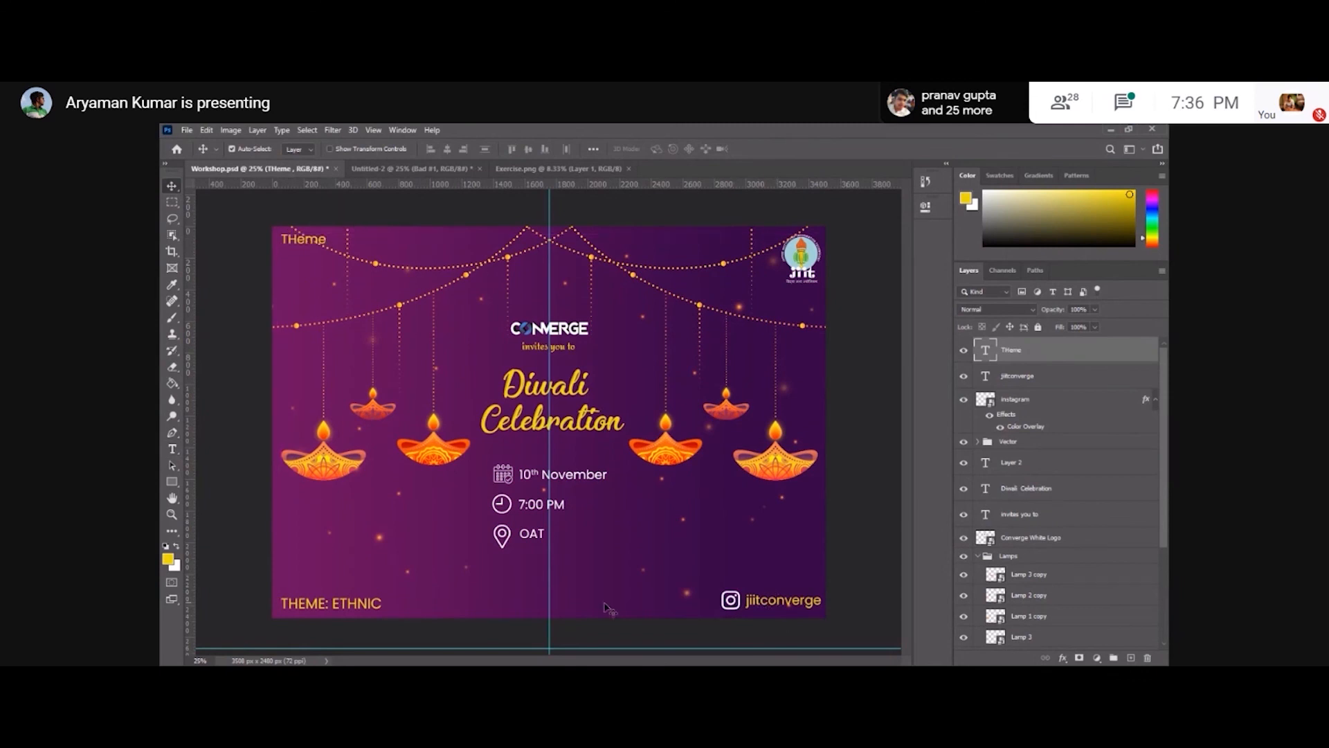
left_click(367, 602)
key("ctrl+comma")
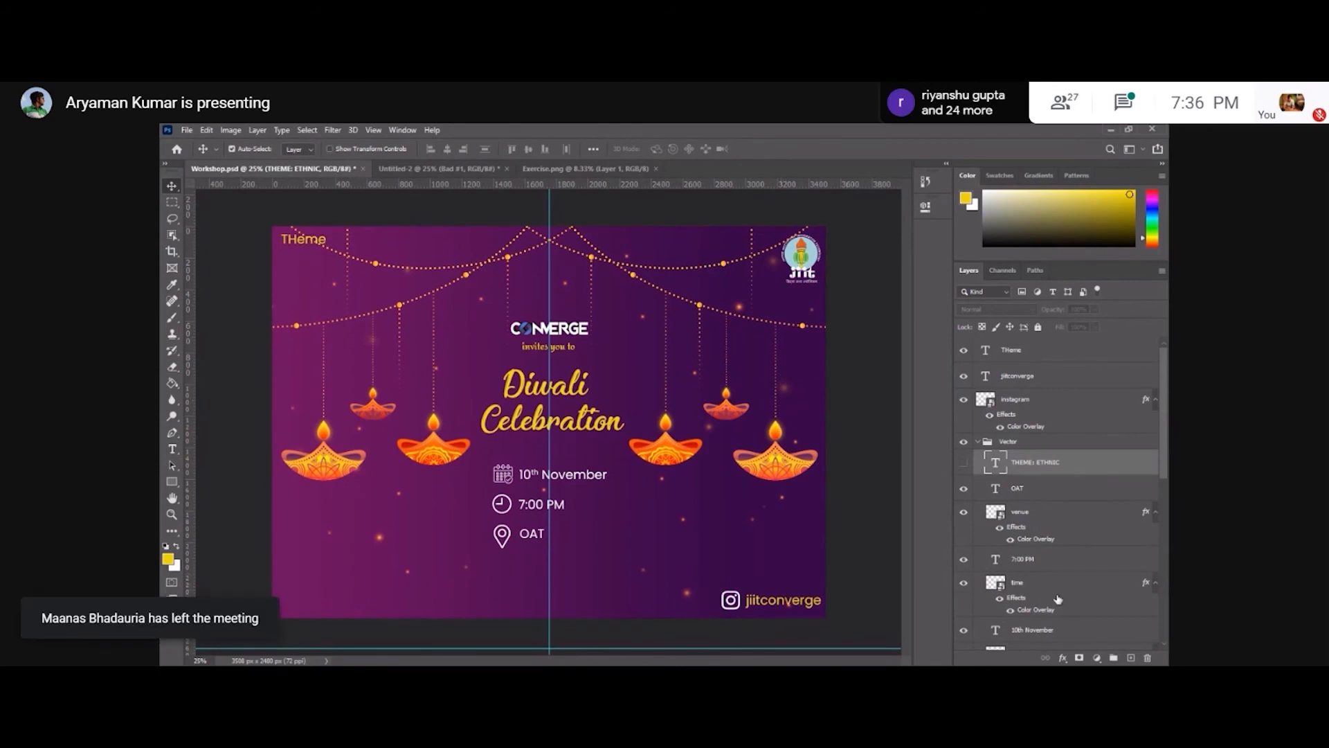
key("ctrl+comma")
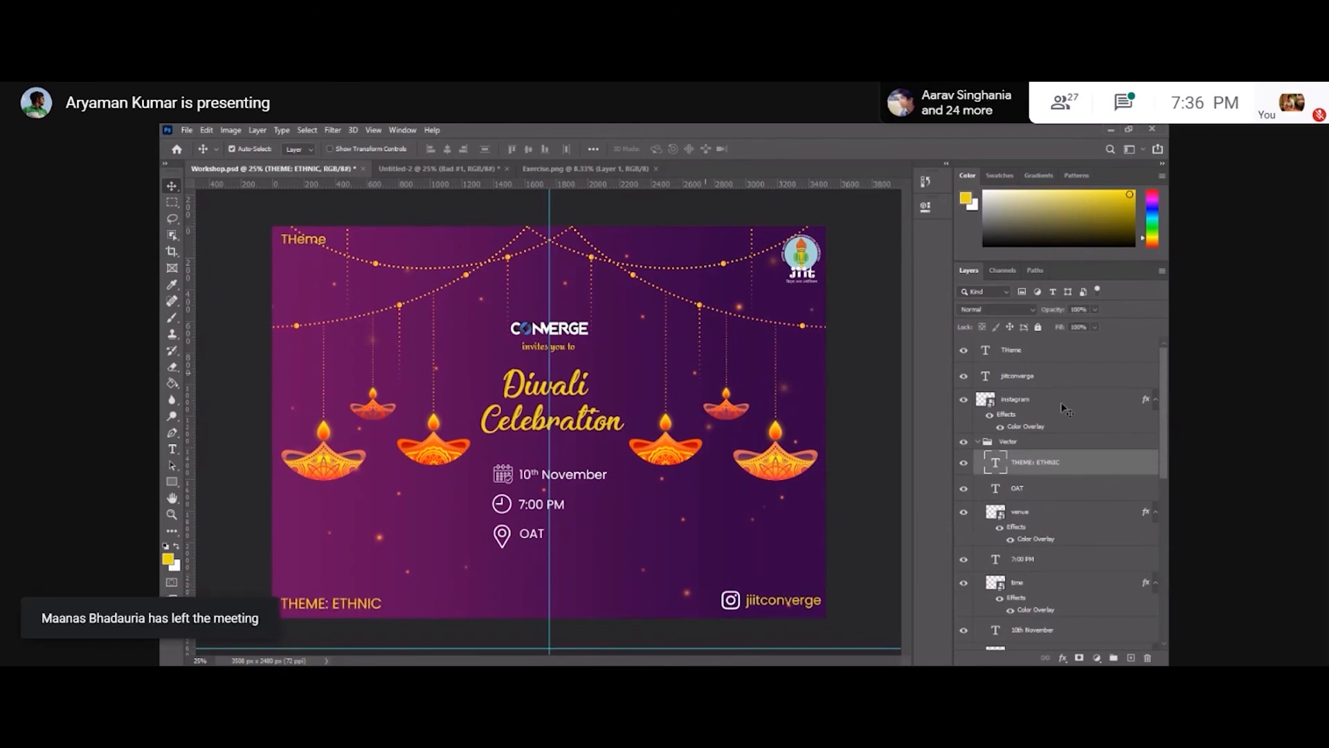
Delete the THeme text layer.
left_click(1025, 350)
key("Delete")
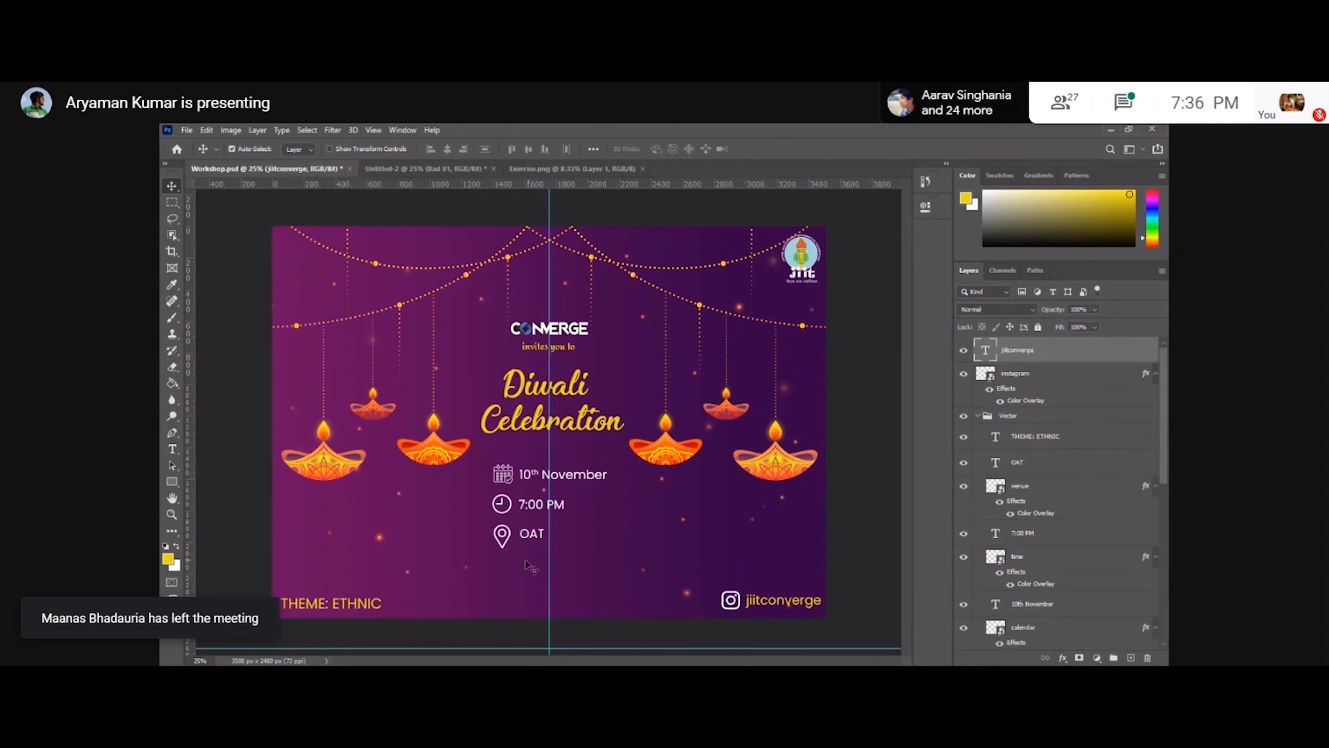
Add a horizontal guide along the baseline of the bottom-row THEME: ETHNIC and jiitconverge text.
left_click_drag(559, 648, 574, 609)
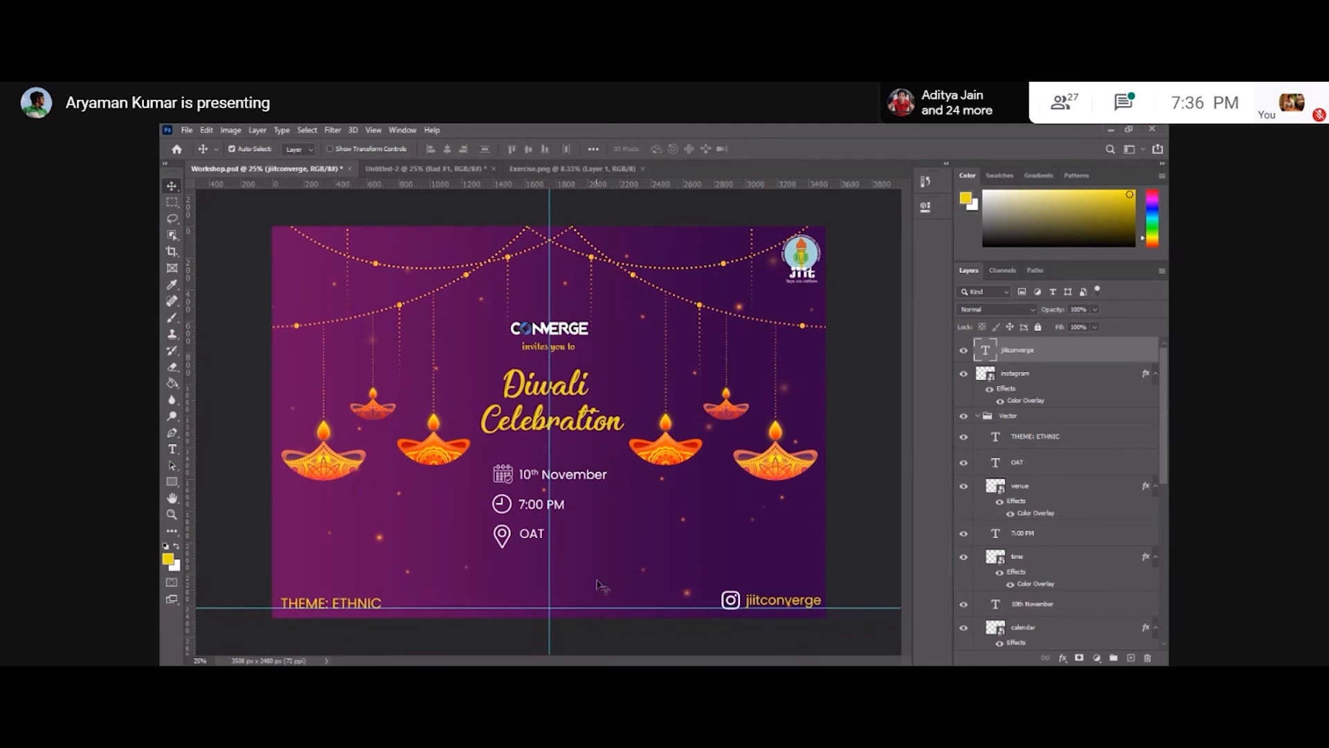
key("t")
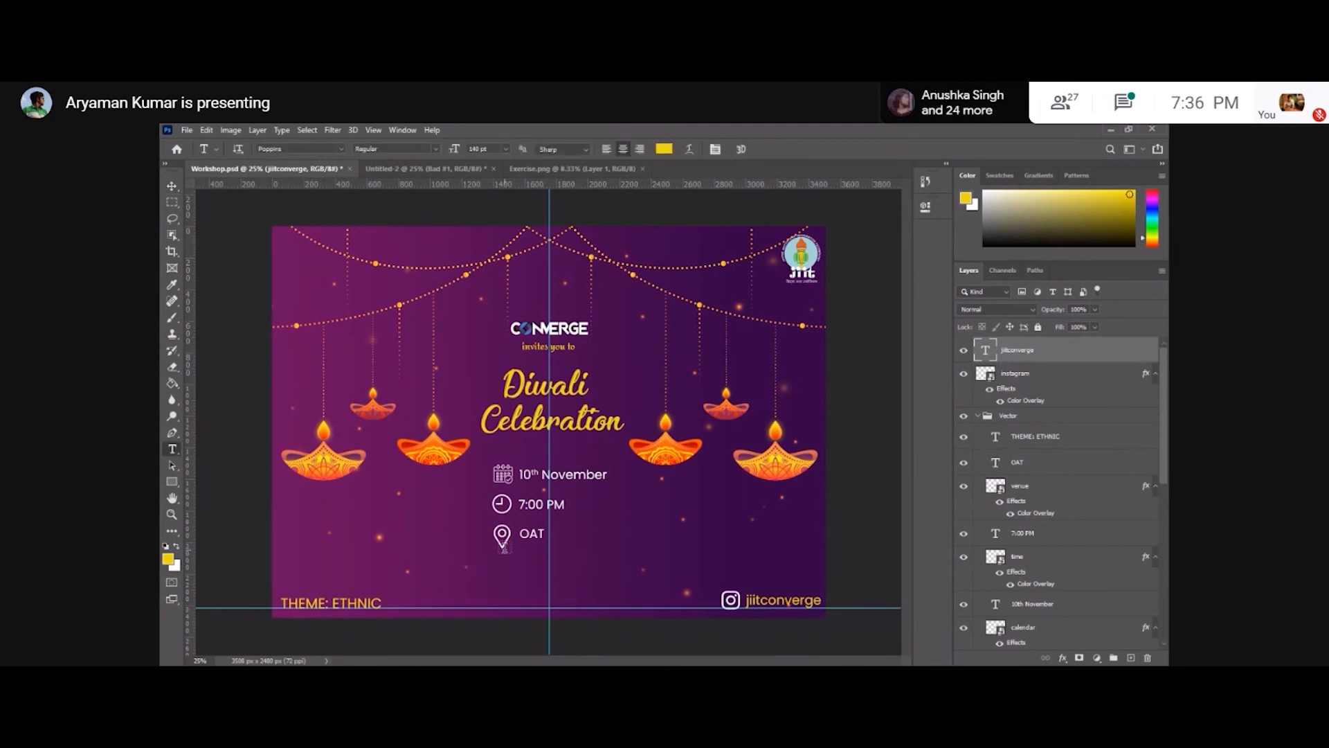
Try moving the THEME: ETHNIC text to the bottom centre of the poster.
left_click(172, 186)
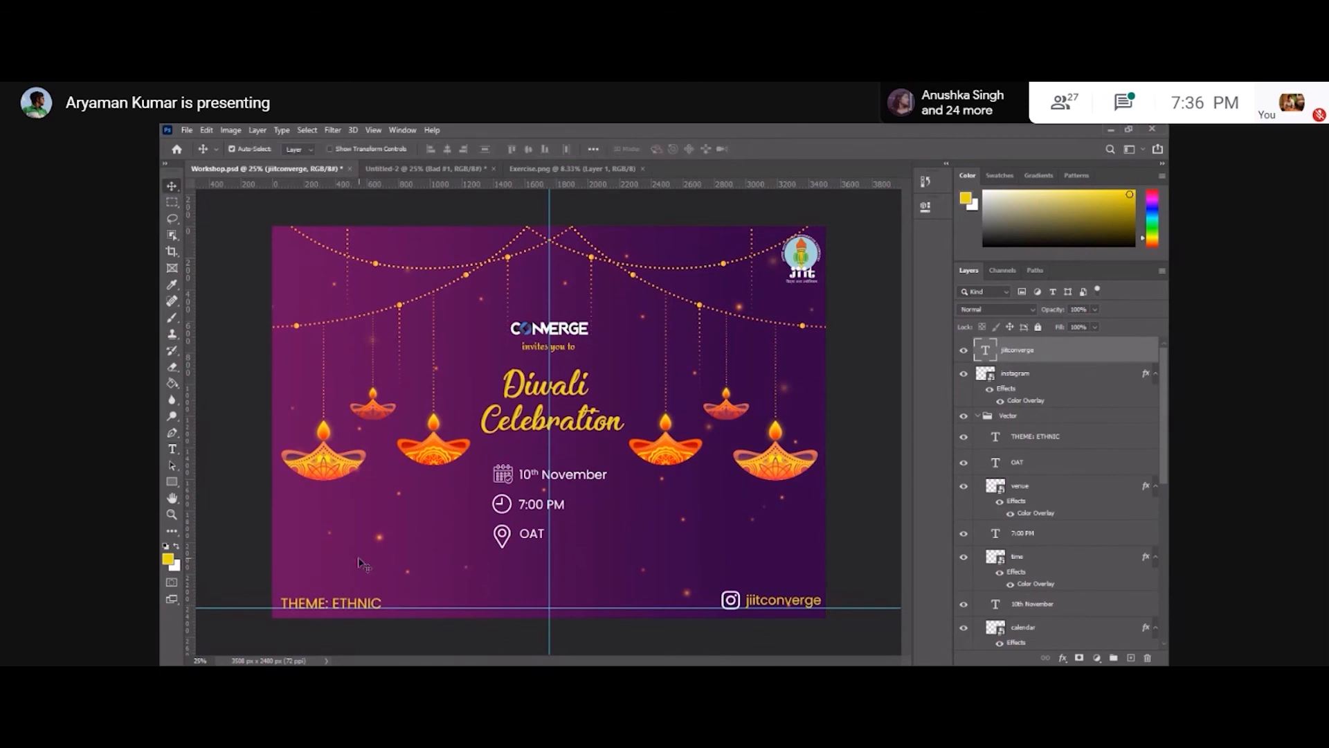
left_click(375, 607)
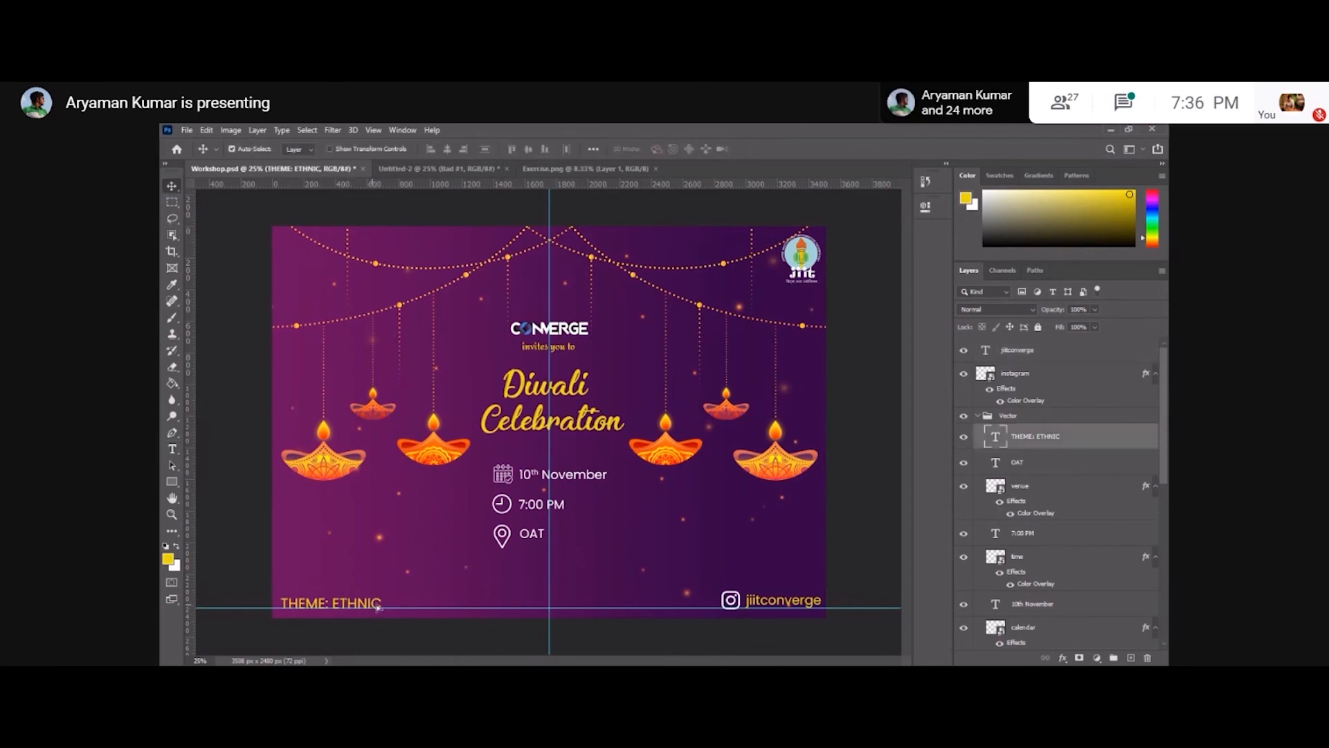
left_click_drag(374, 606, 564, 646)
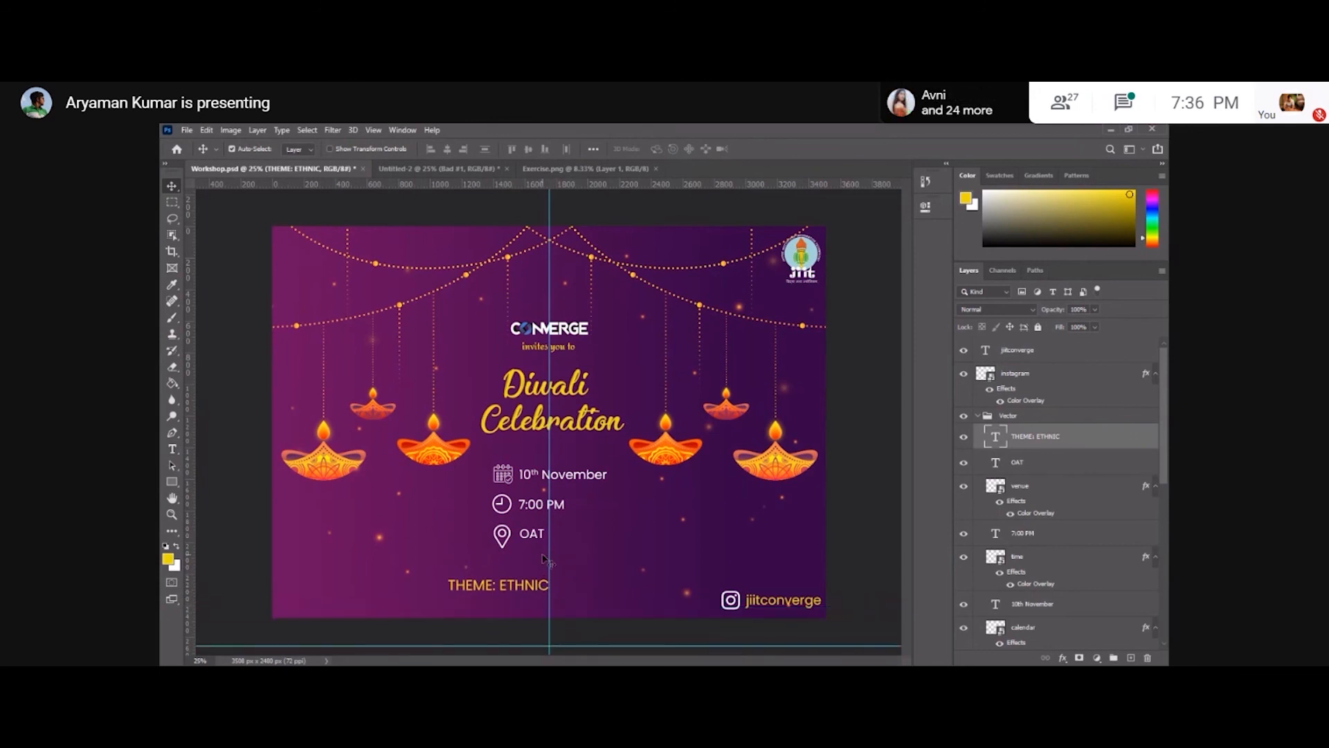
Drag the vertical guide outside the poster's left edge and the horizontal guide below its bottom edge.
left_click_drag(549, 561, 222, 547)
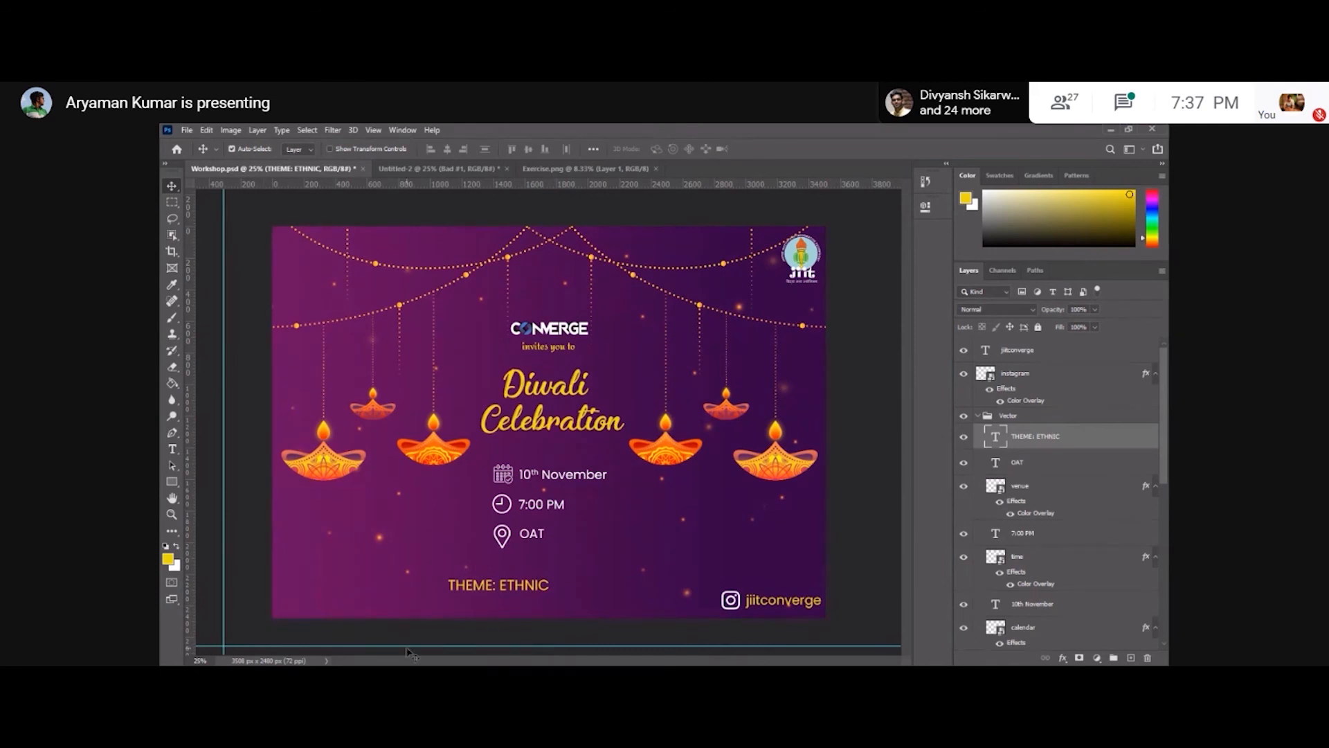
left_click_drag(409, 647, 325, 606)
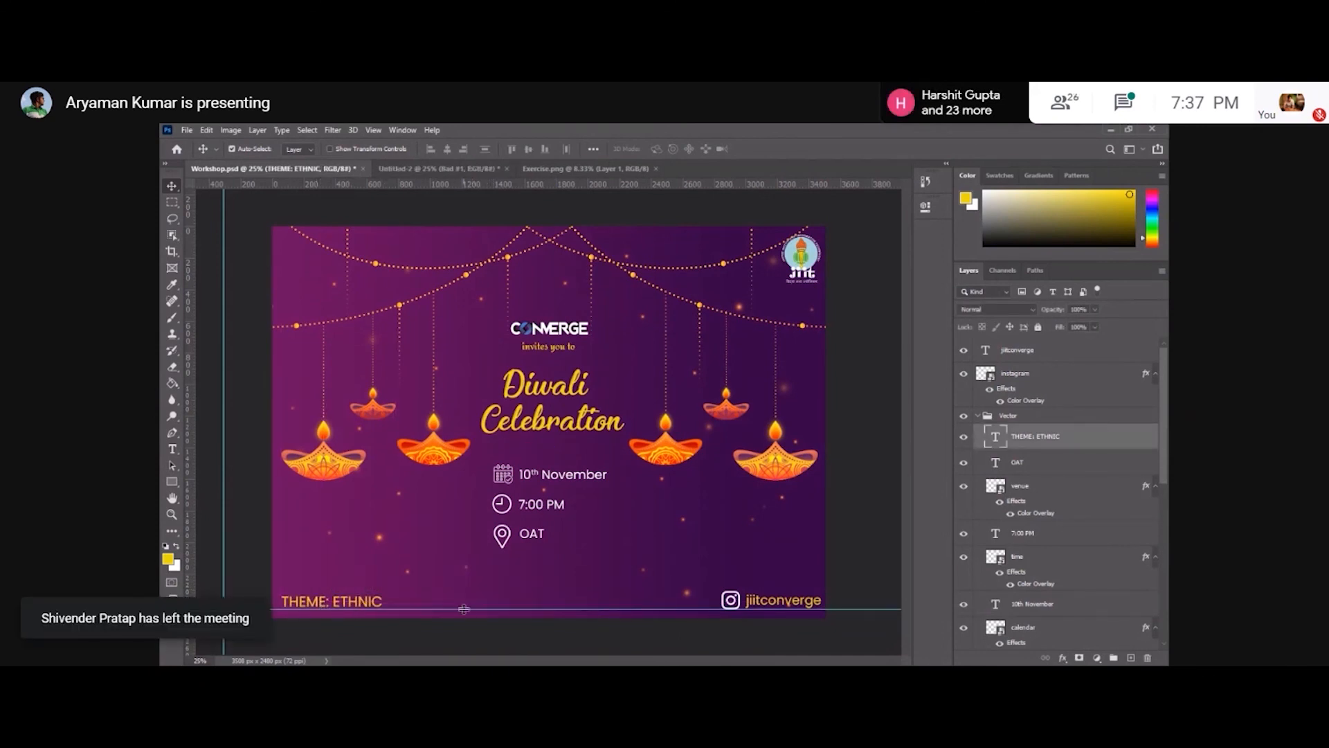
left_click_drag(464, 610, 464, 644)
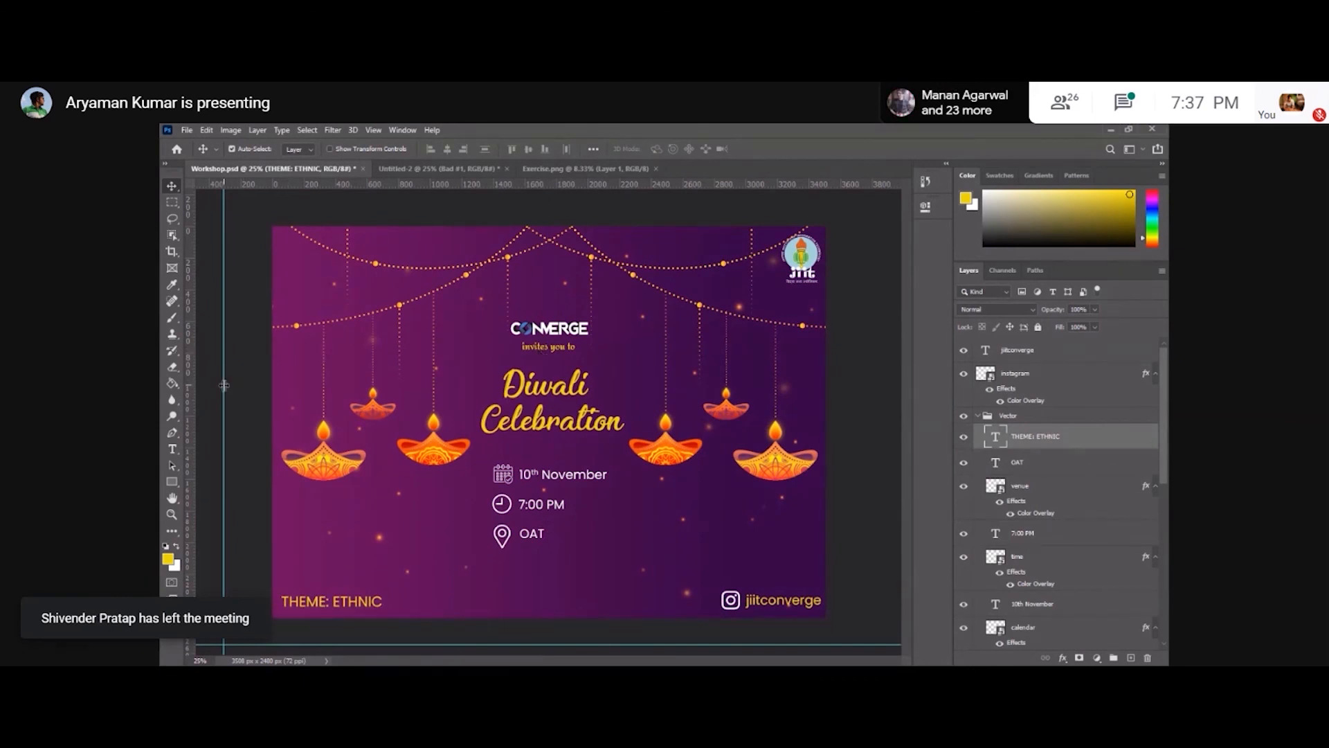
Add a vertical guide at the poster's horizontal centre and review the THEME: ETHNIC text layer's properties.
left_click_drag(188, 386, 551, 390)
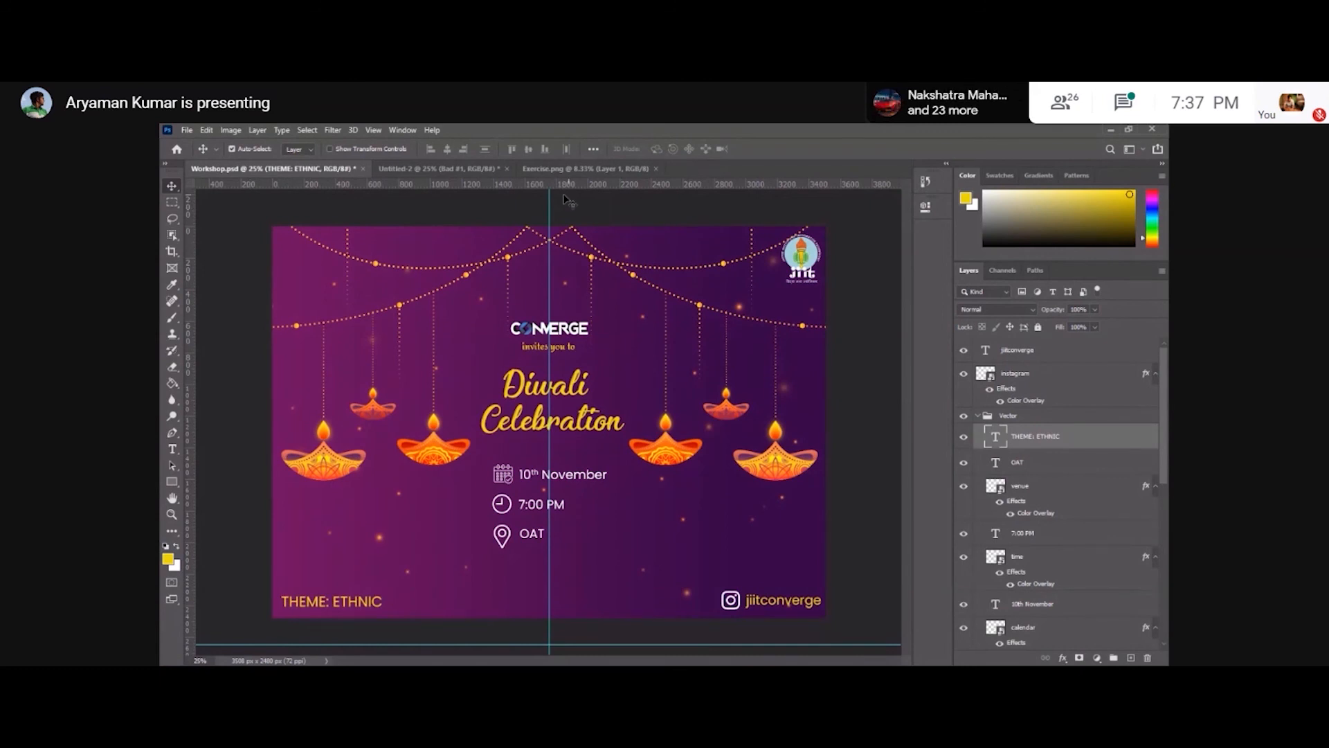
left_click(926, 206)
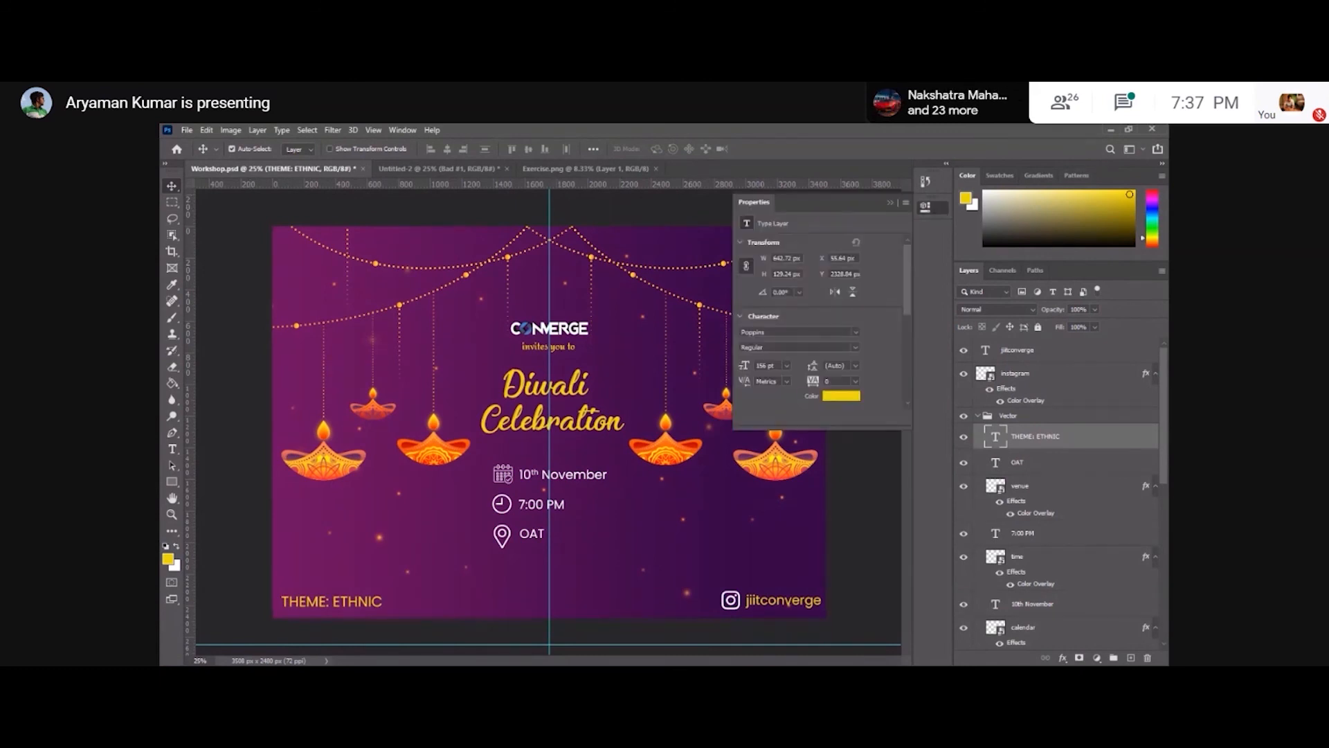
scroll(820, 312, "down", 3)
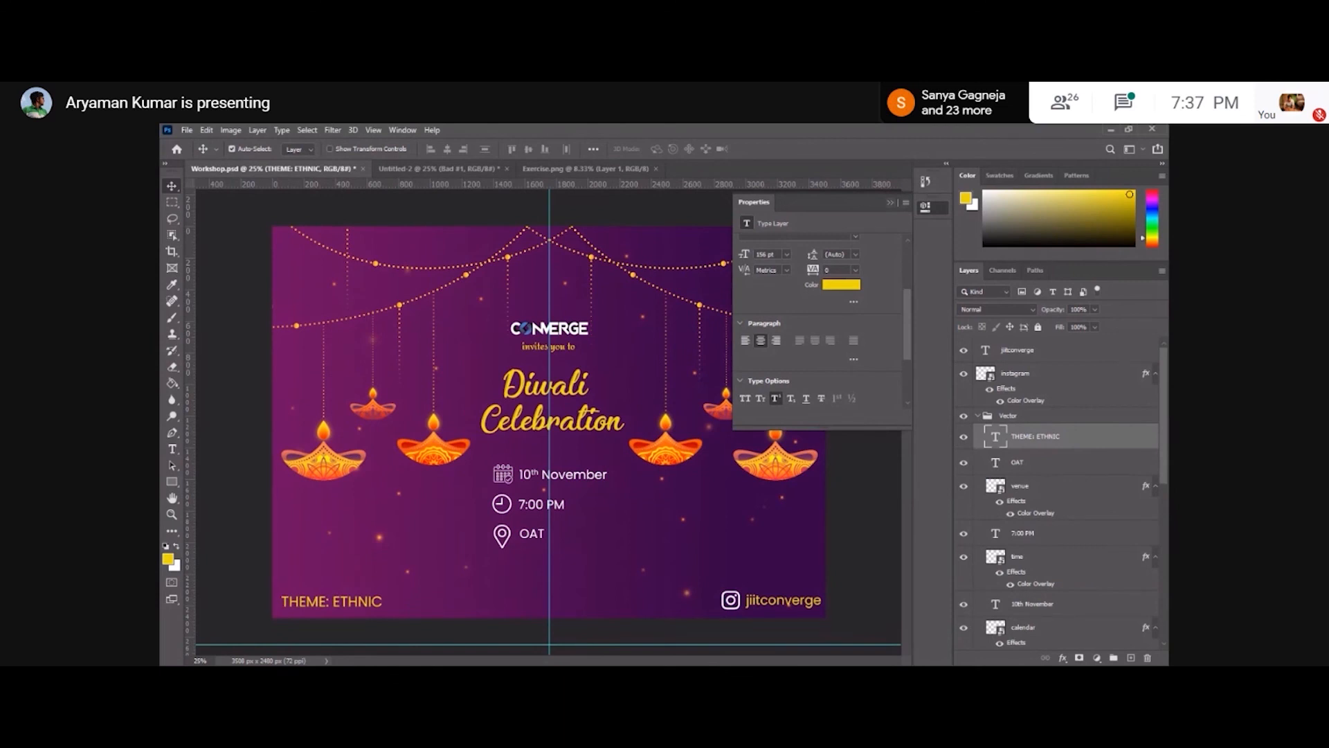
left_click(892, 203)
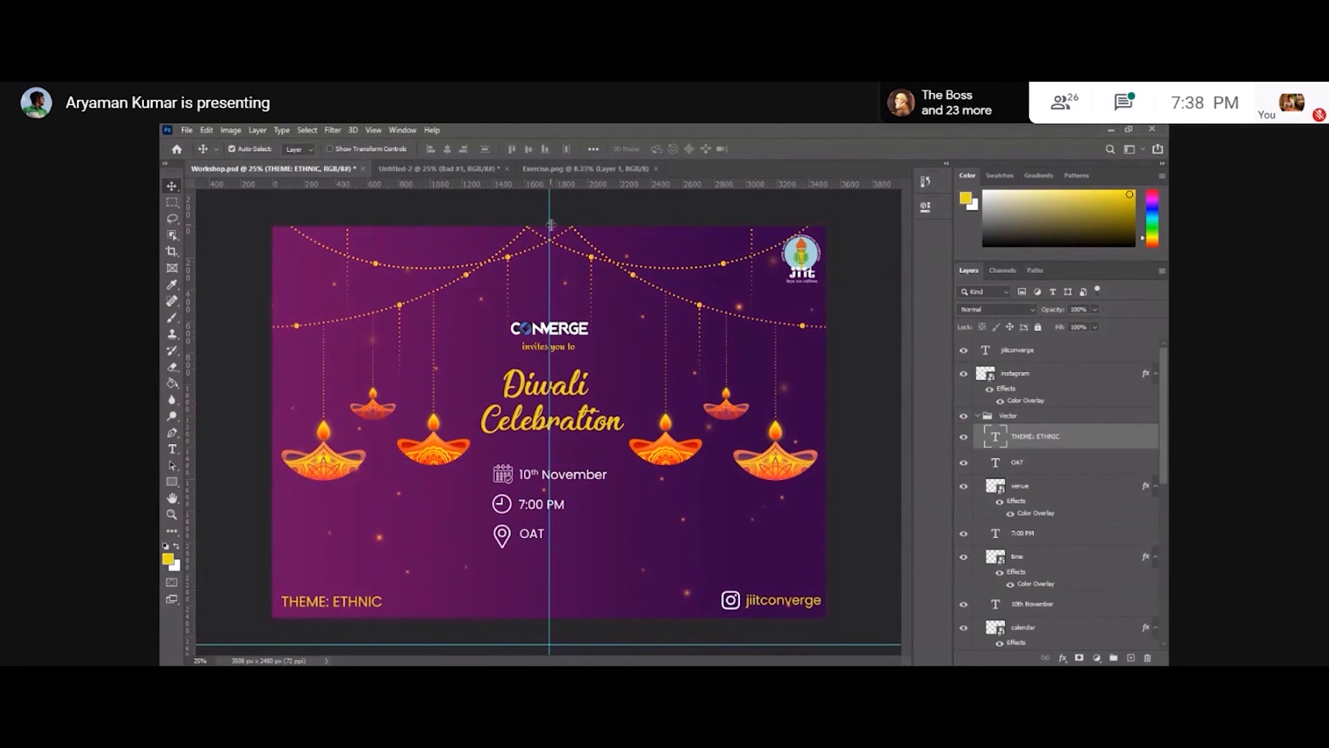
Place a vertical guide just outside the poster's left edge and deselect the text layer.
left_click_drag(188, 249, 220, 255)
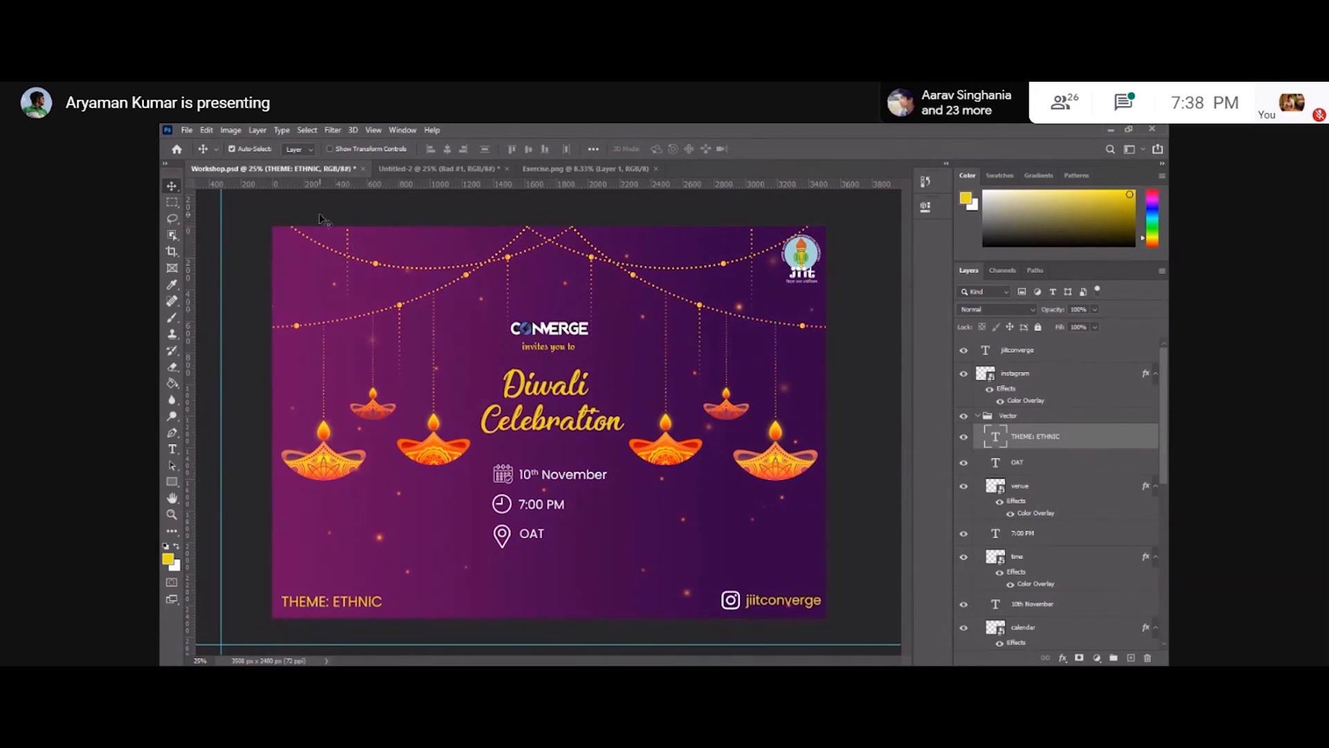
left_click(239, 248)
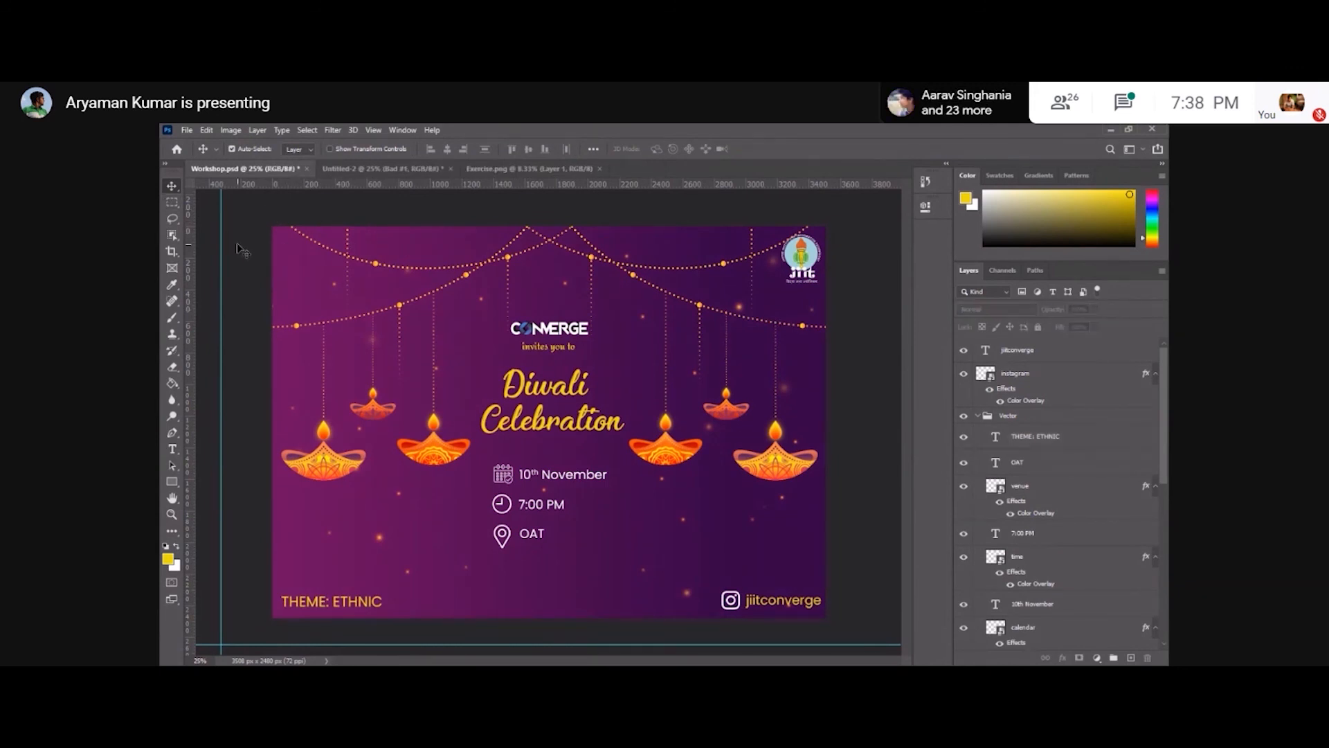